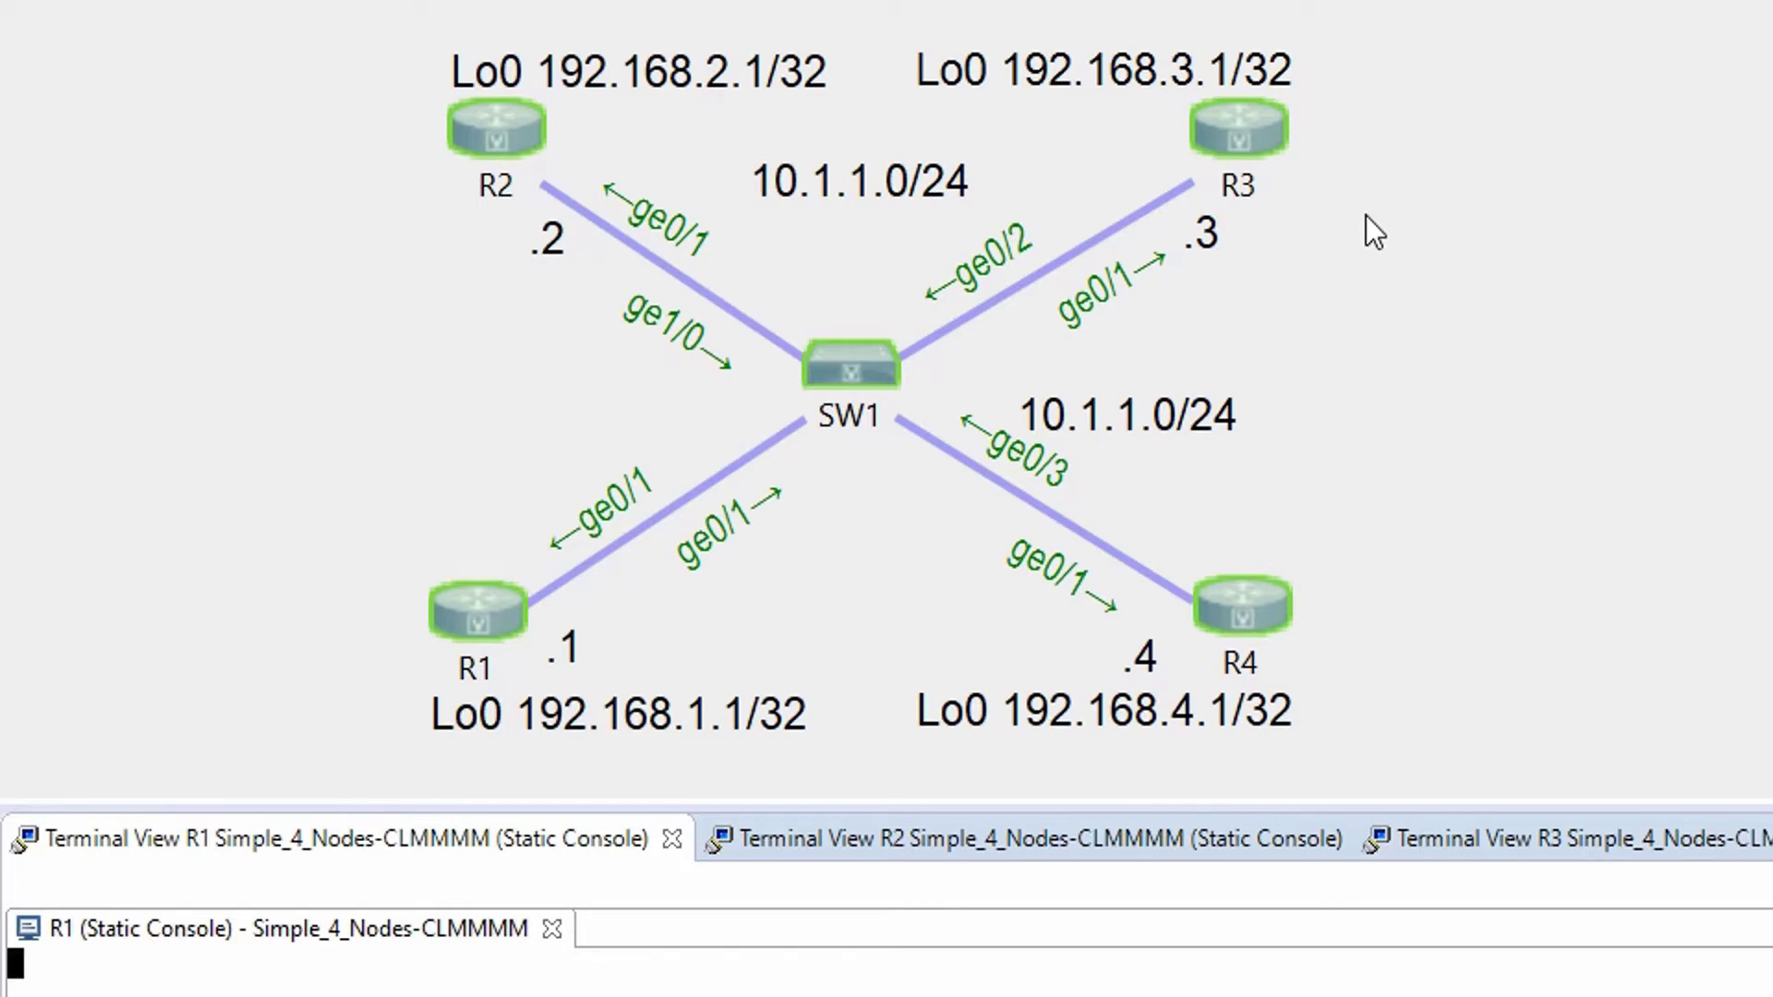
Step: Run 'do sh ip int br' on R1 and note its addresses 10.1.1.1 and 192.168.1.1
key(Return)
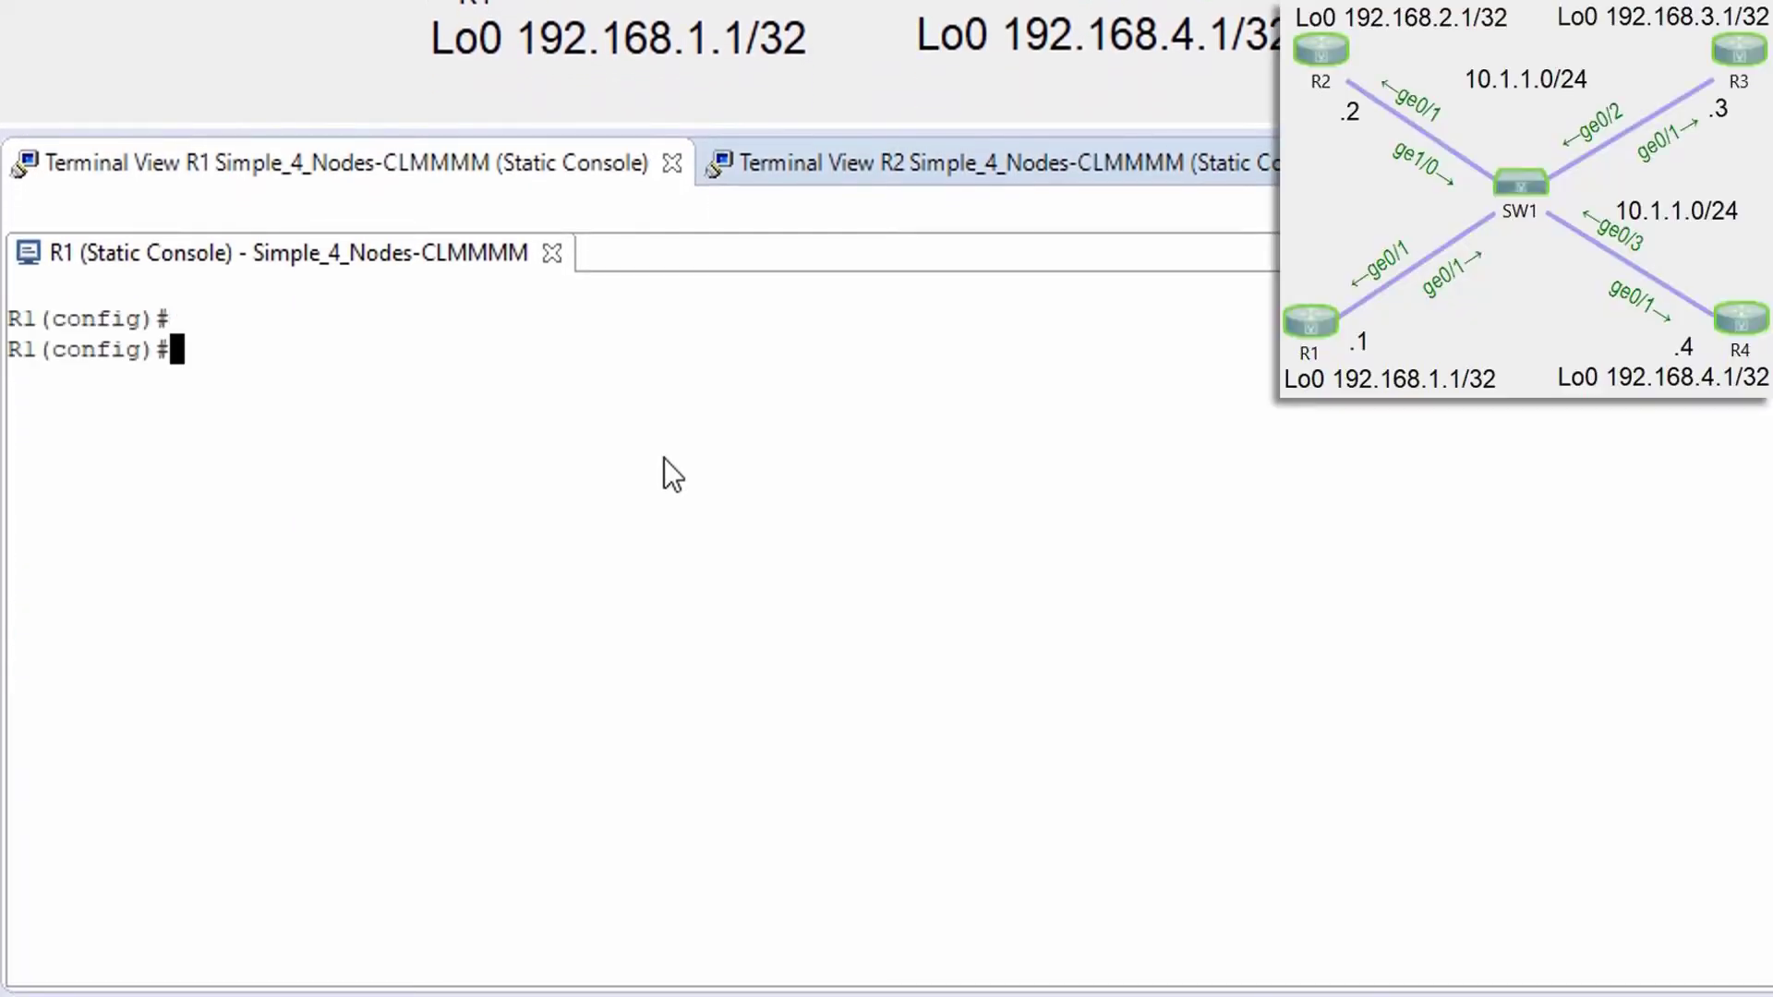
text(do sh ip)
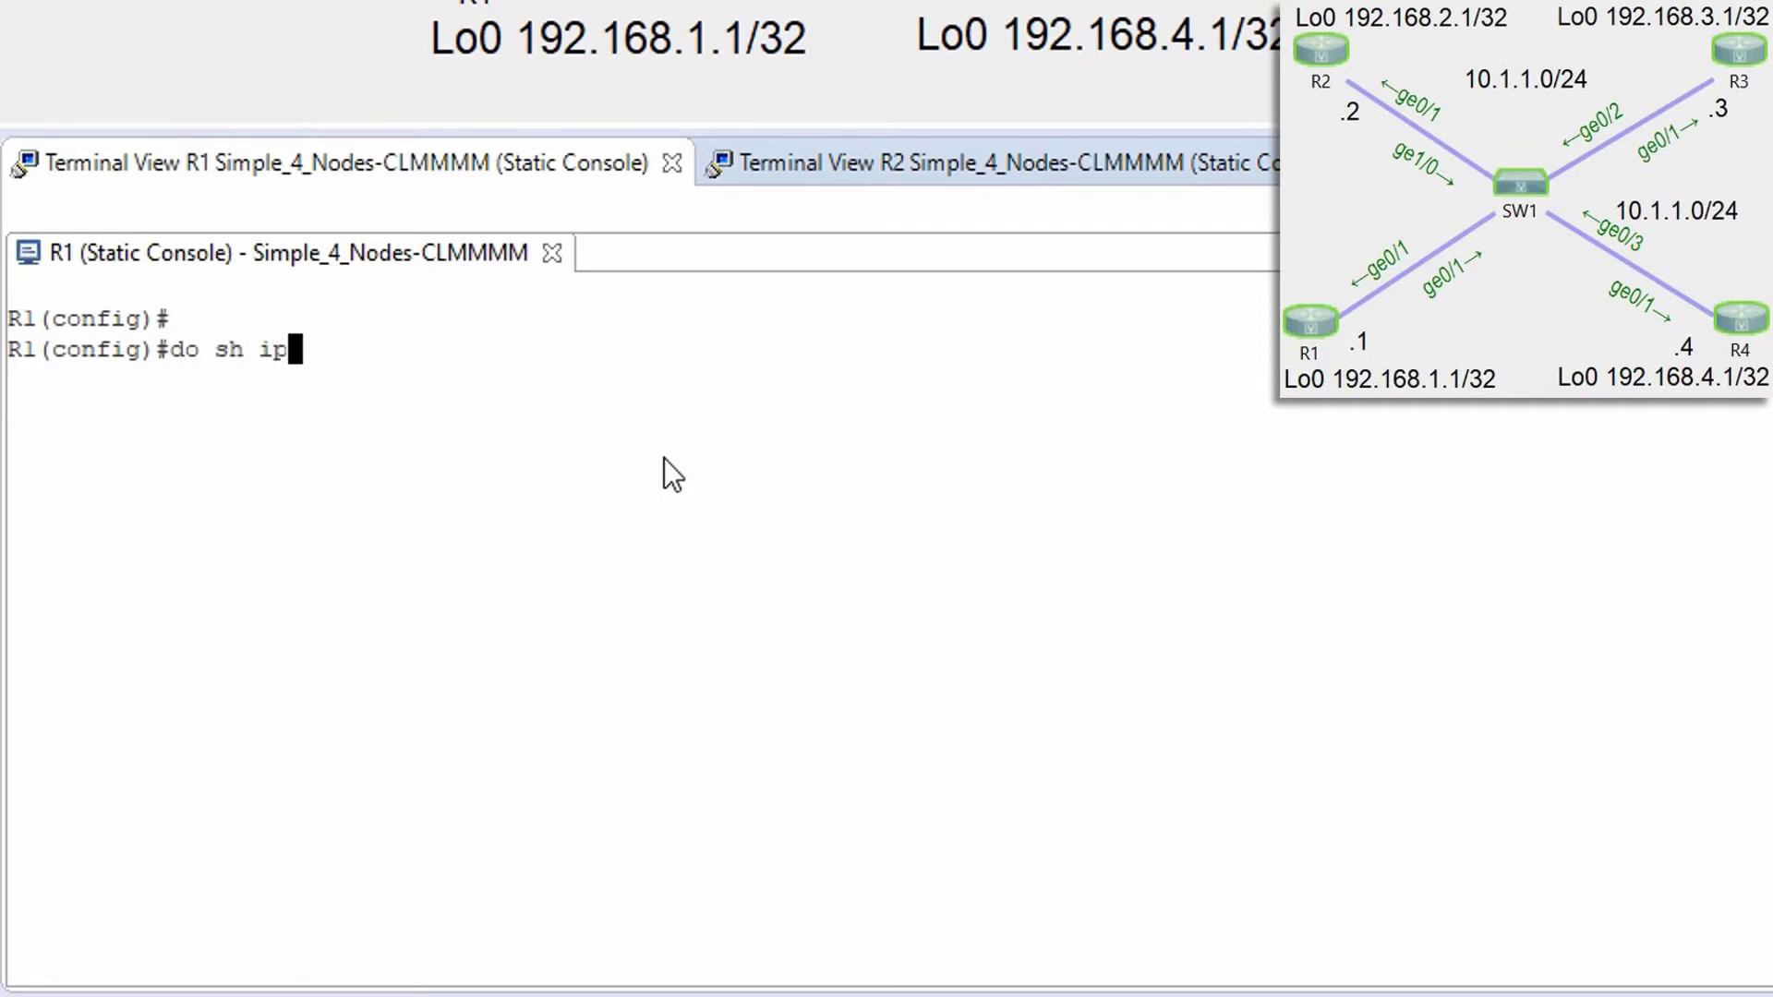
text( int br)
key(Return)
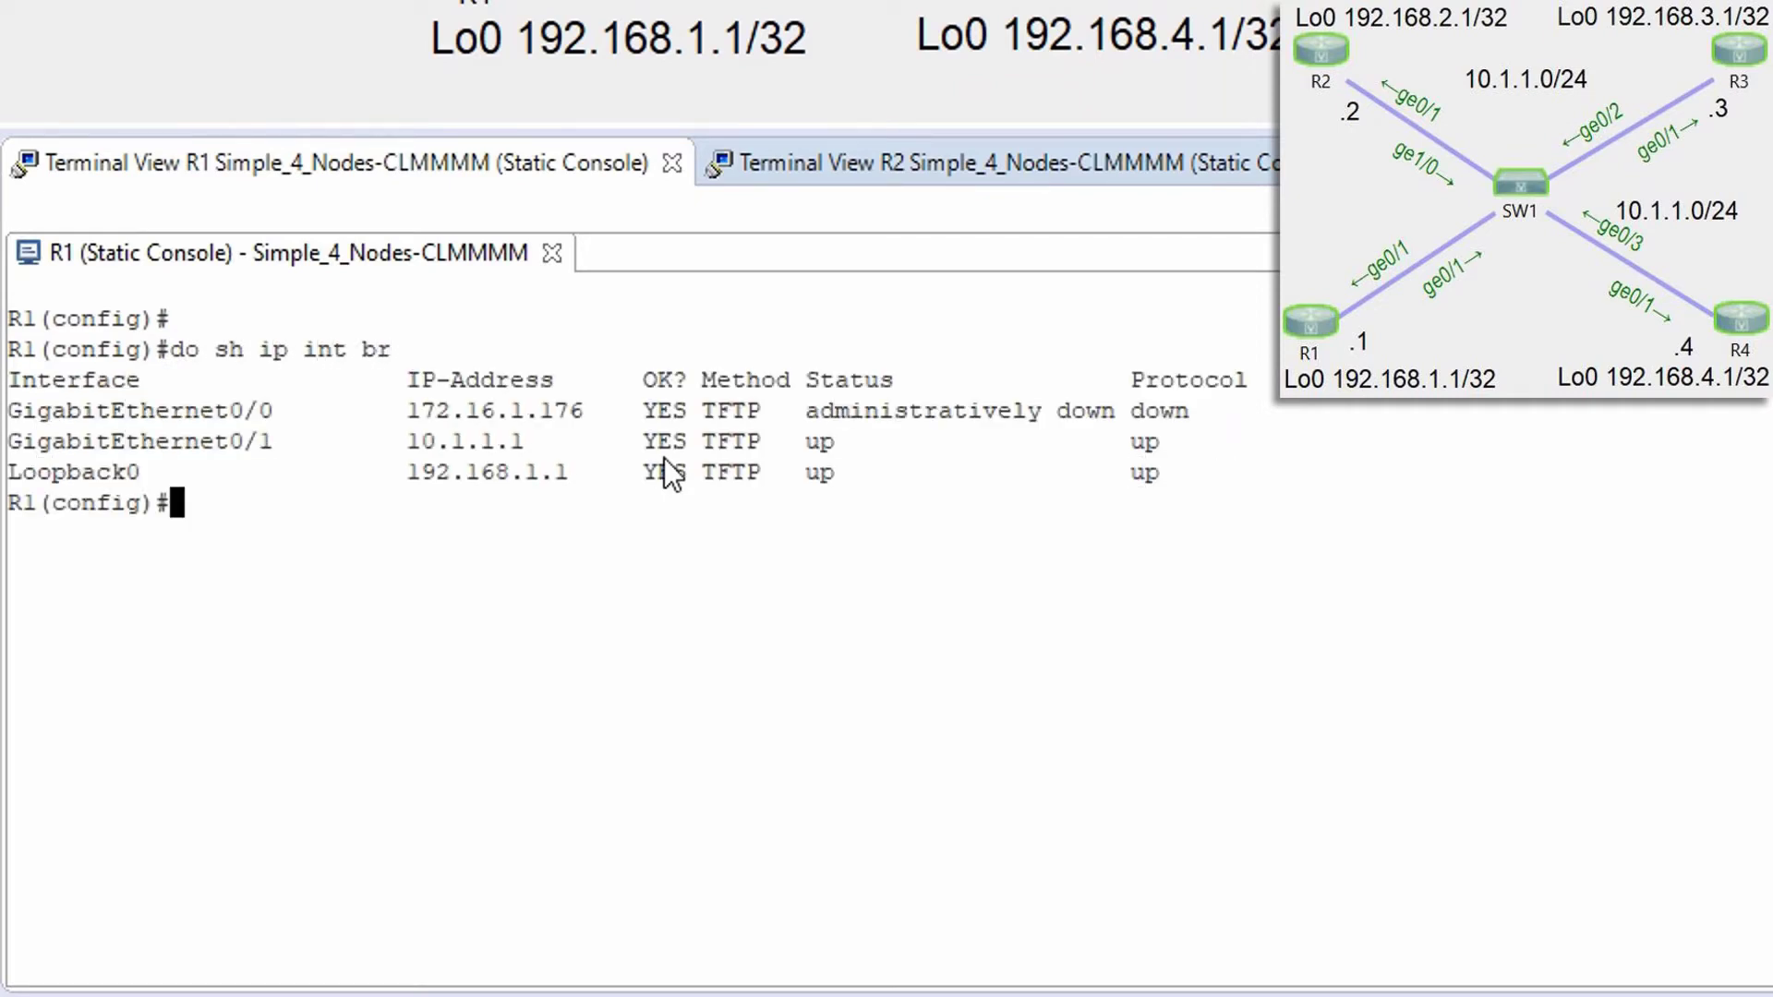
drag(392, 441, 533, 440)
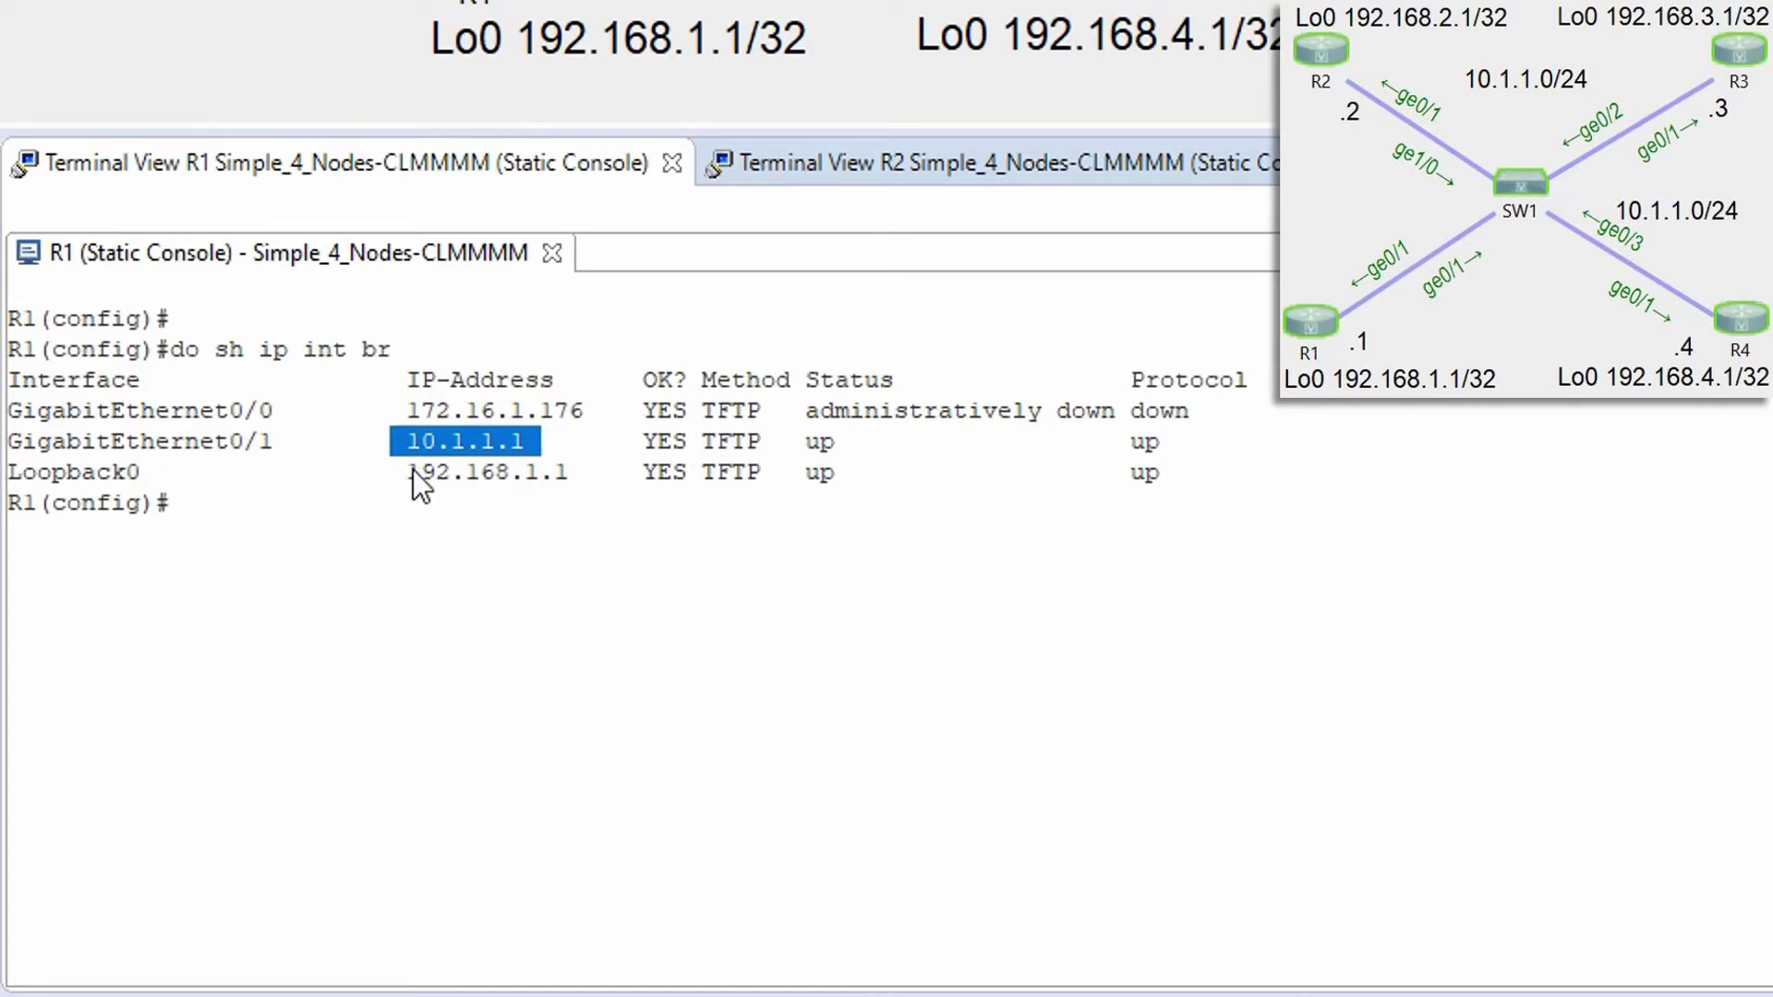
drag(410, 471, 576, 464)
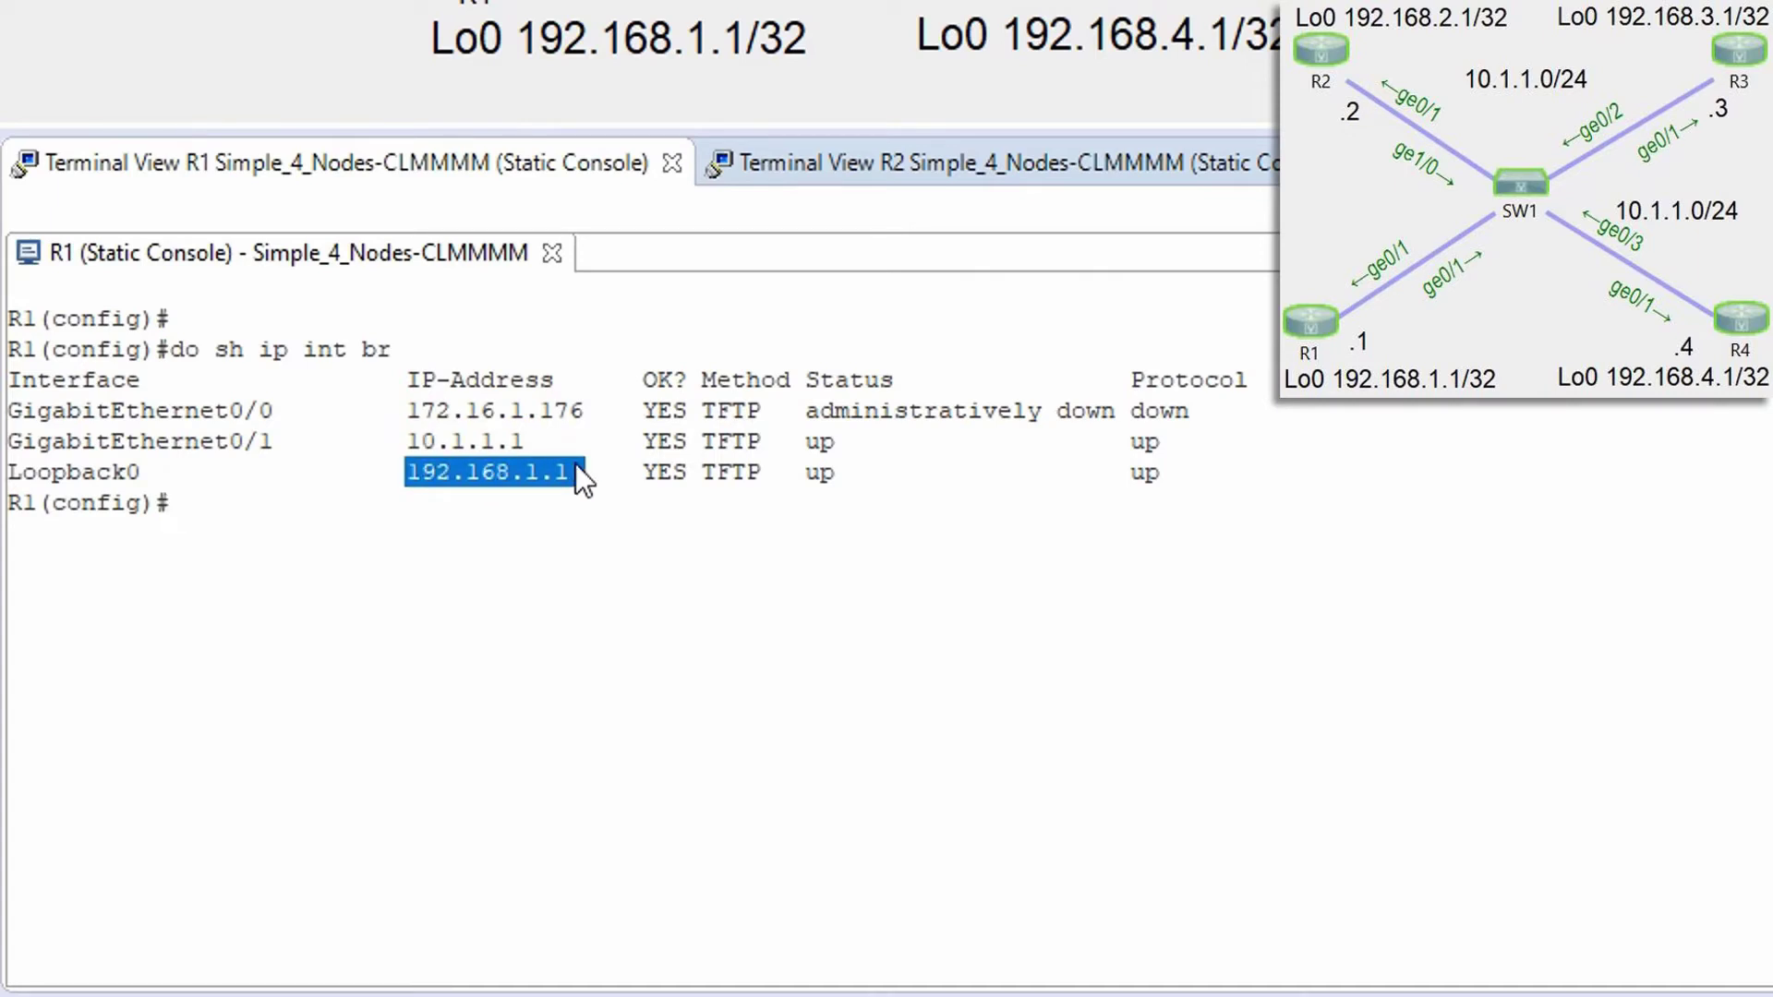
Step: Start OSPF 100 on R1 and add network 10.1.1.0 0.0.0.255 in area 0
text(router ospf 100)
key(Return)
text(ney)
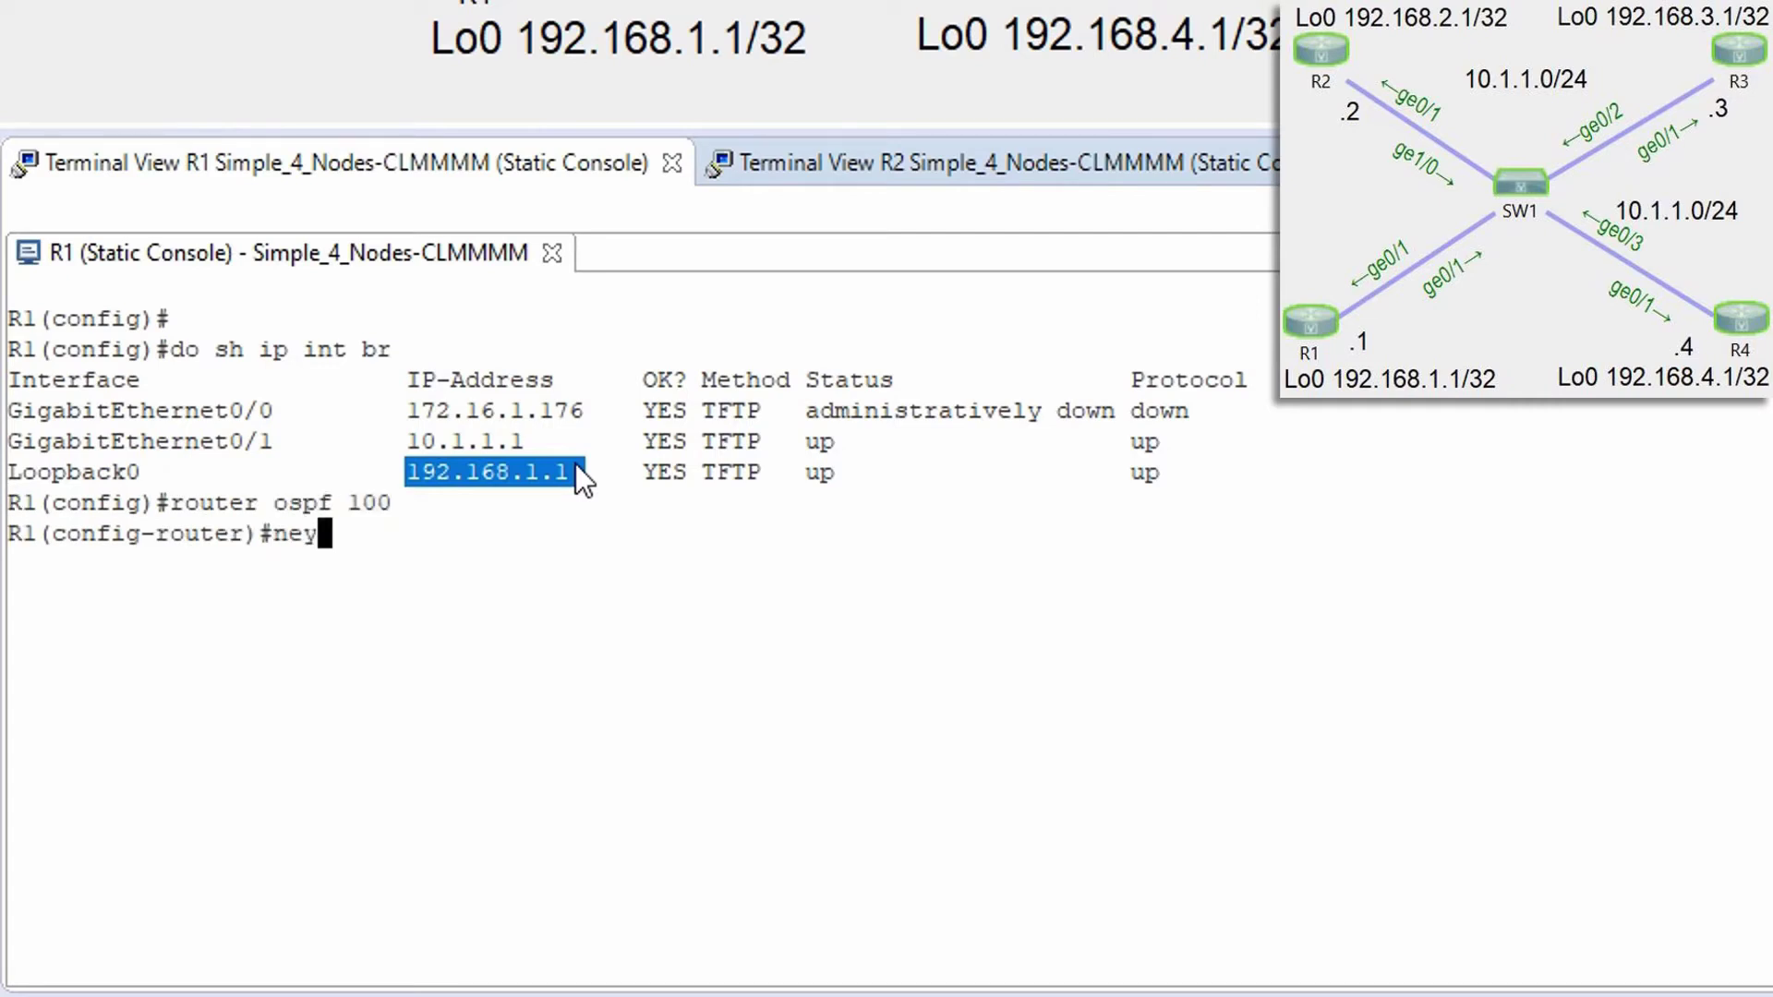
key(Tab)
key(BackSpace)
text(t)
key(Tab)
text(10)
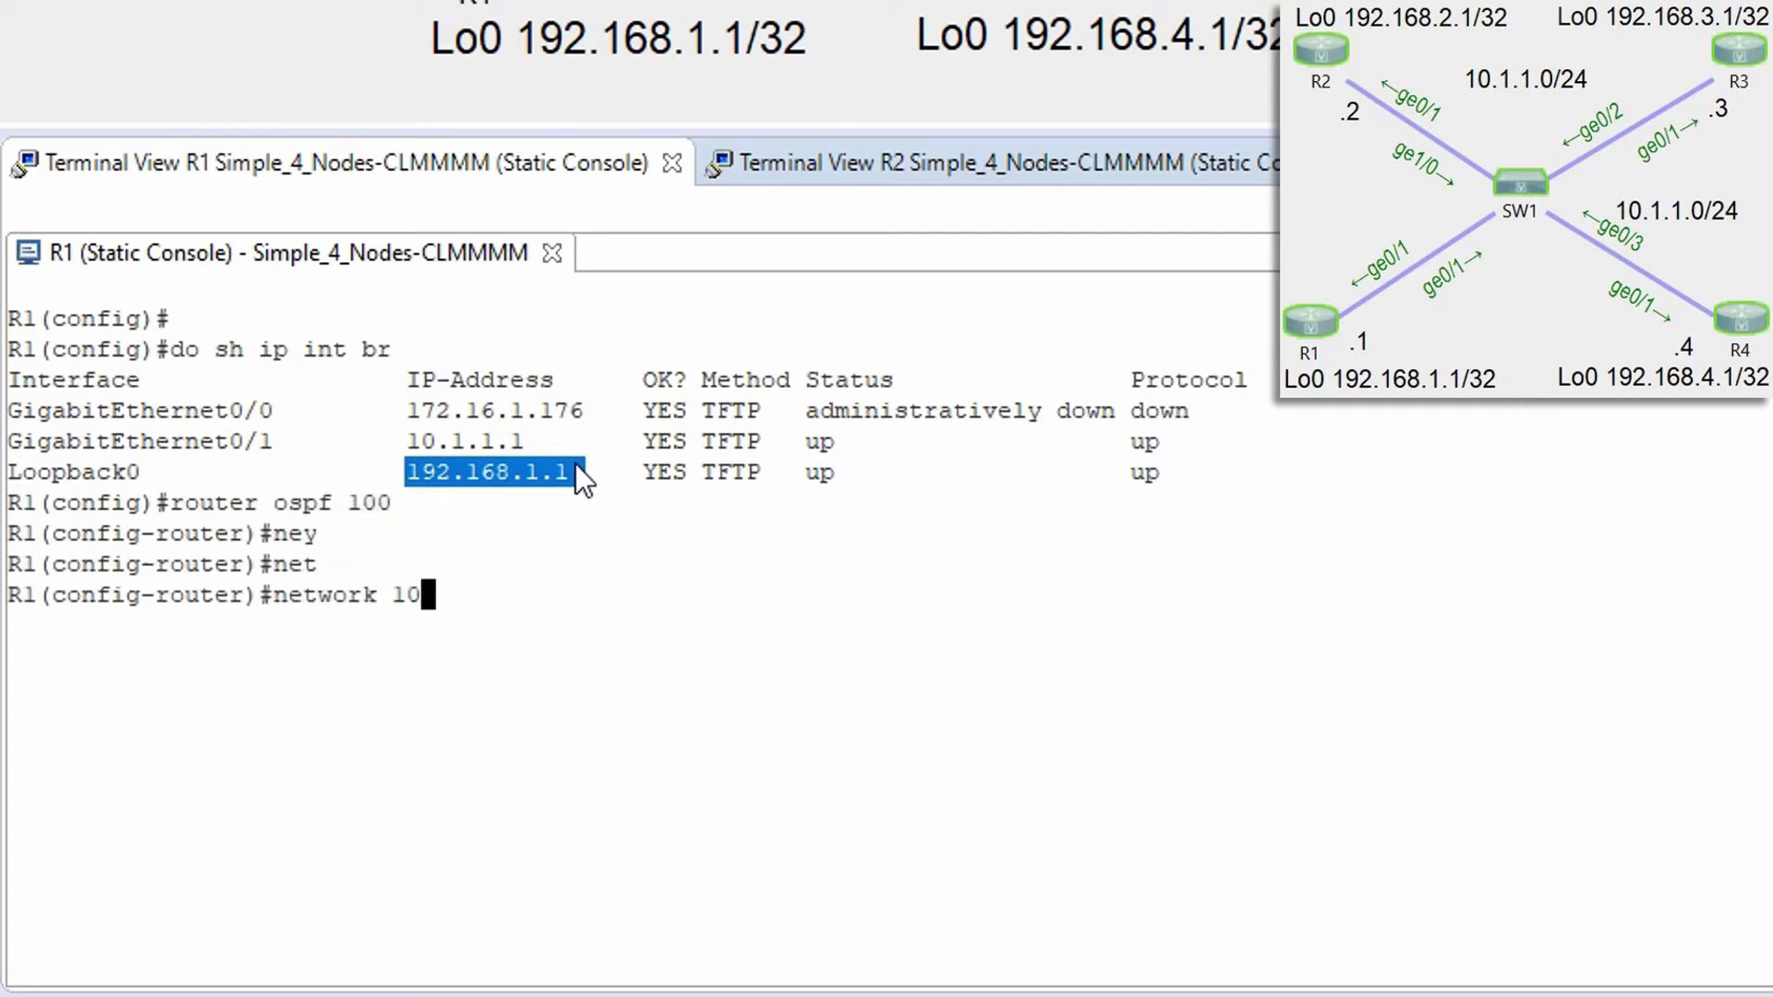
text(.1.1.0 0.0.0)
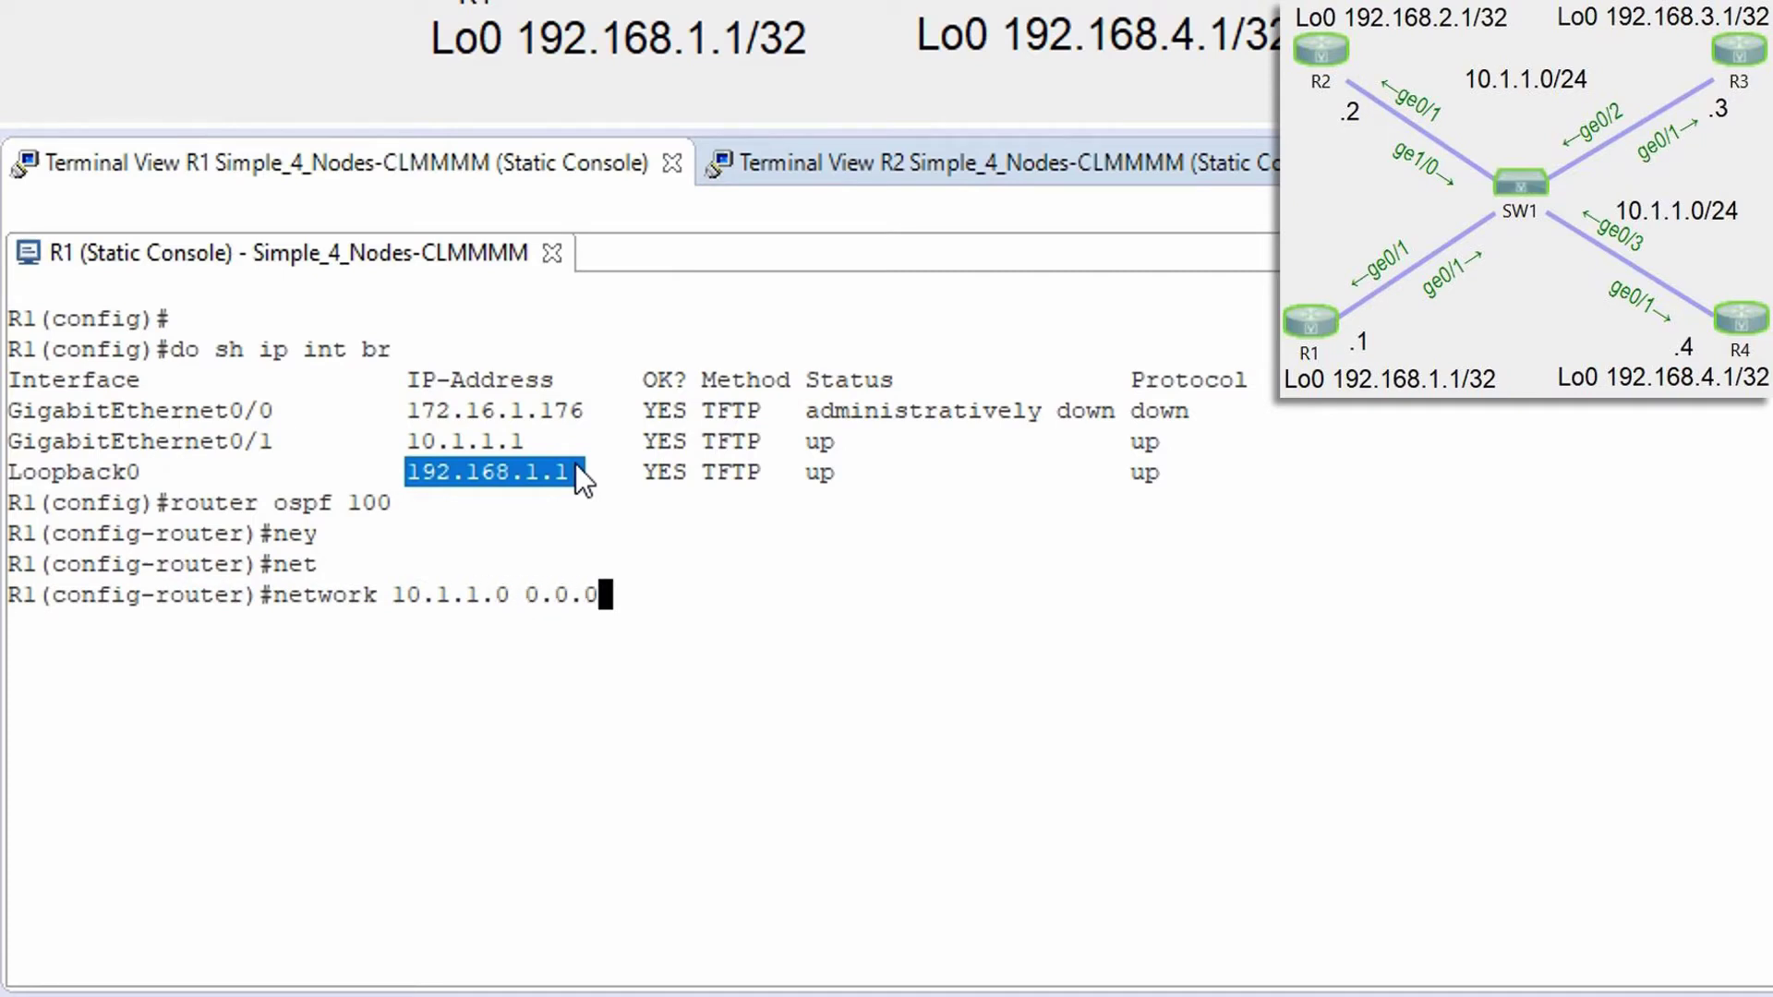
text(.255 area 0)
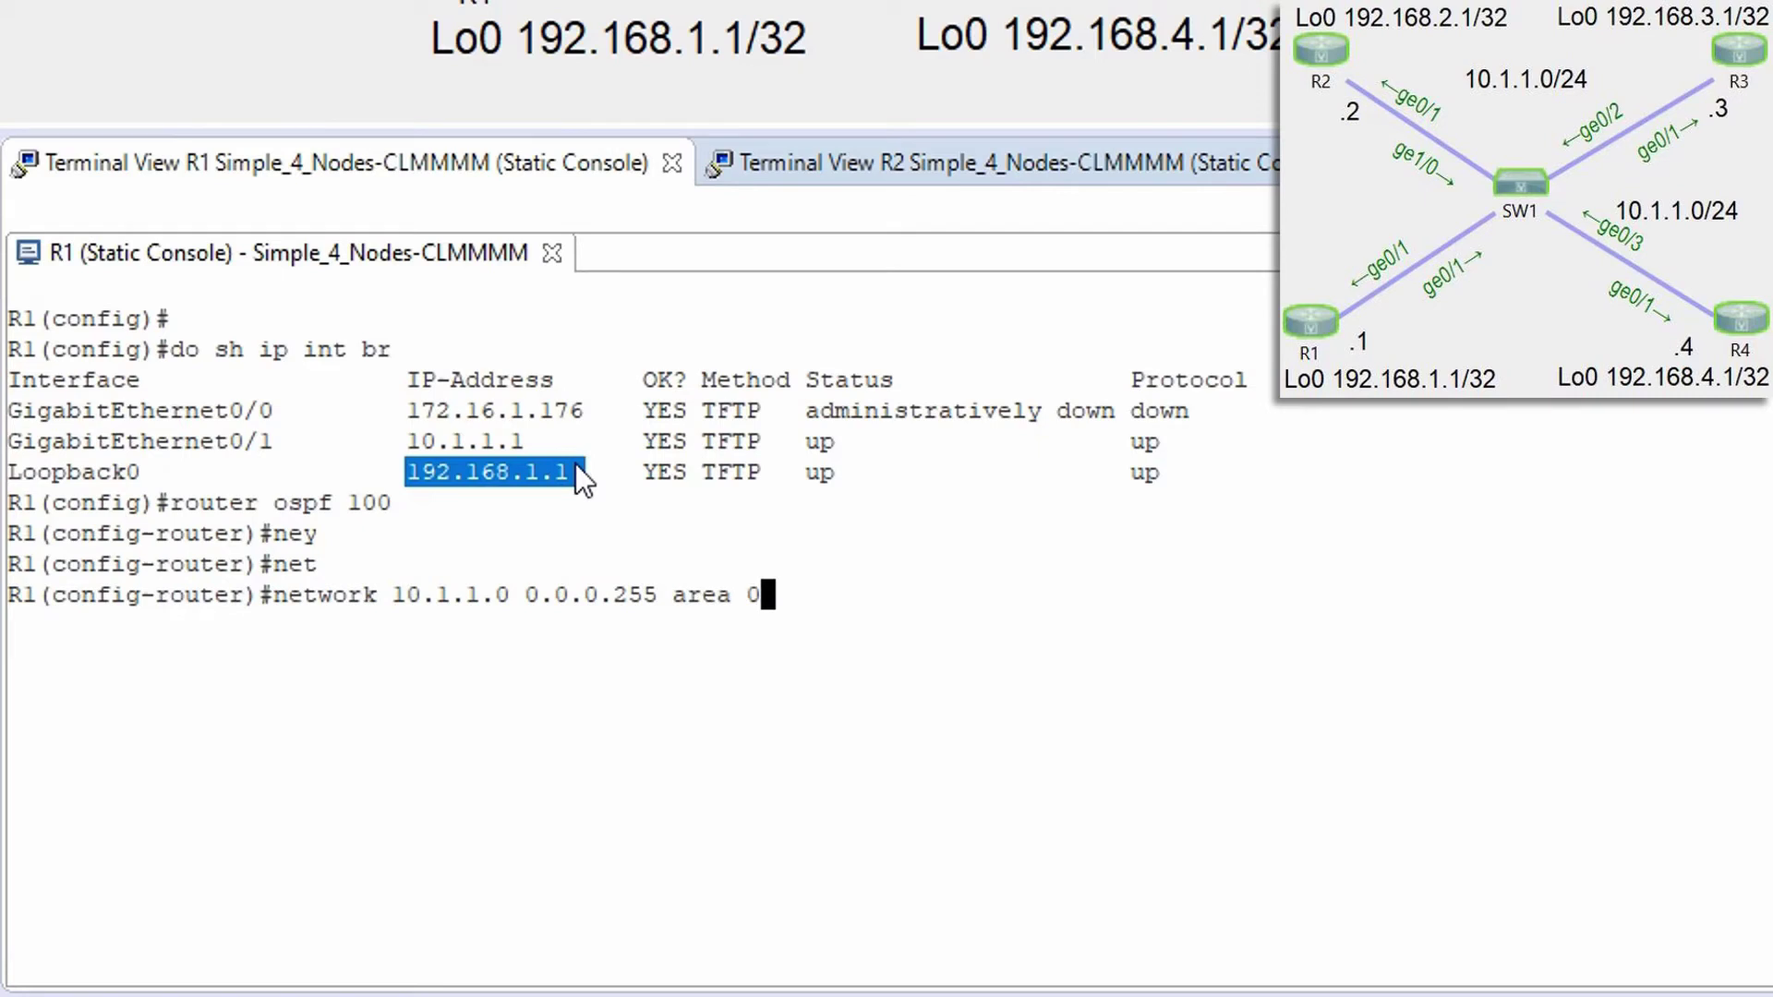
key(Return)
Step: Add R1's loopback network 192.168.1.1 0.0.0.0 to area 0, then go to R2's console
text(net)
key(Tab)
text(192.16)
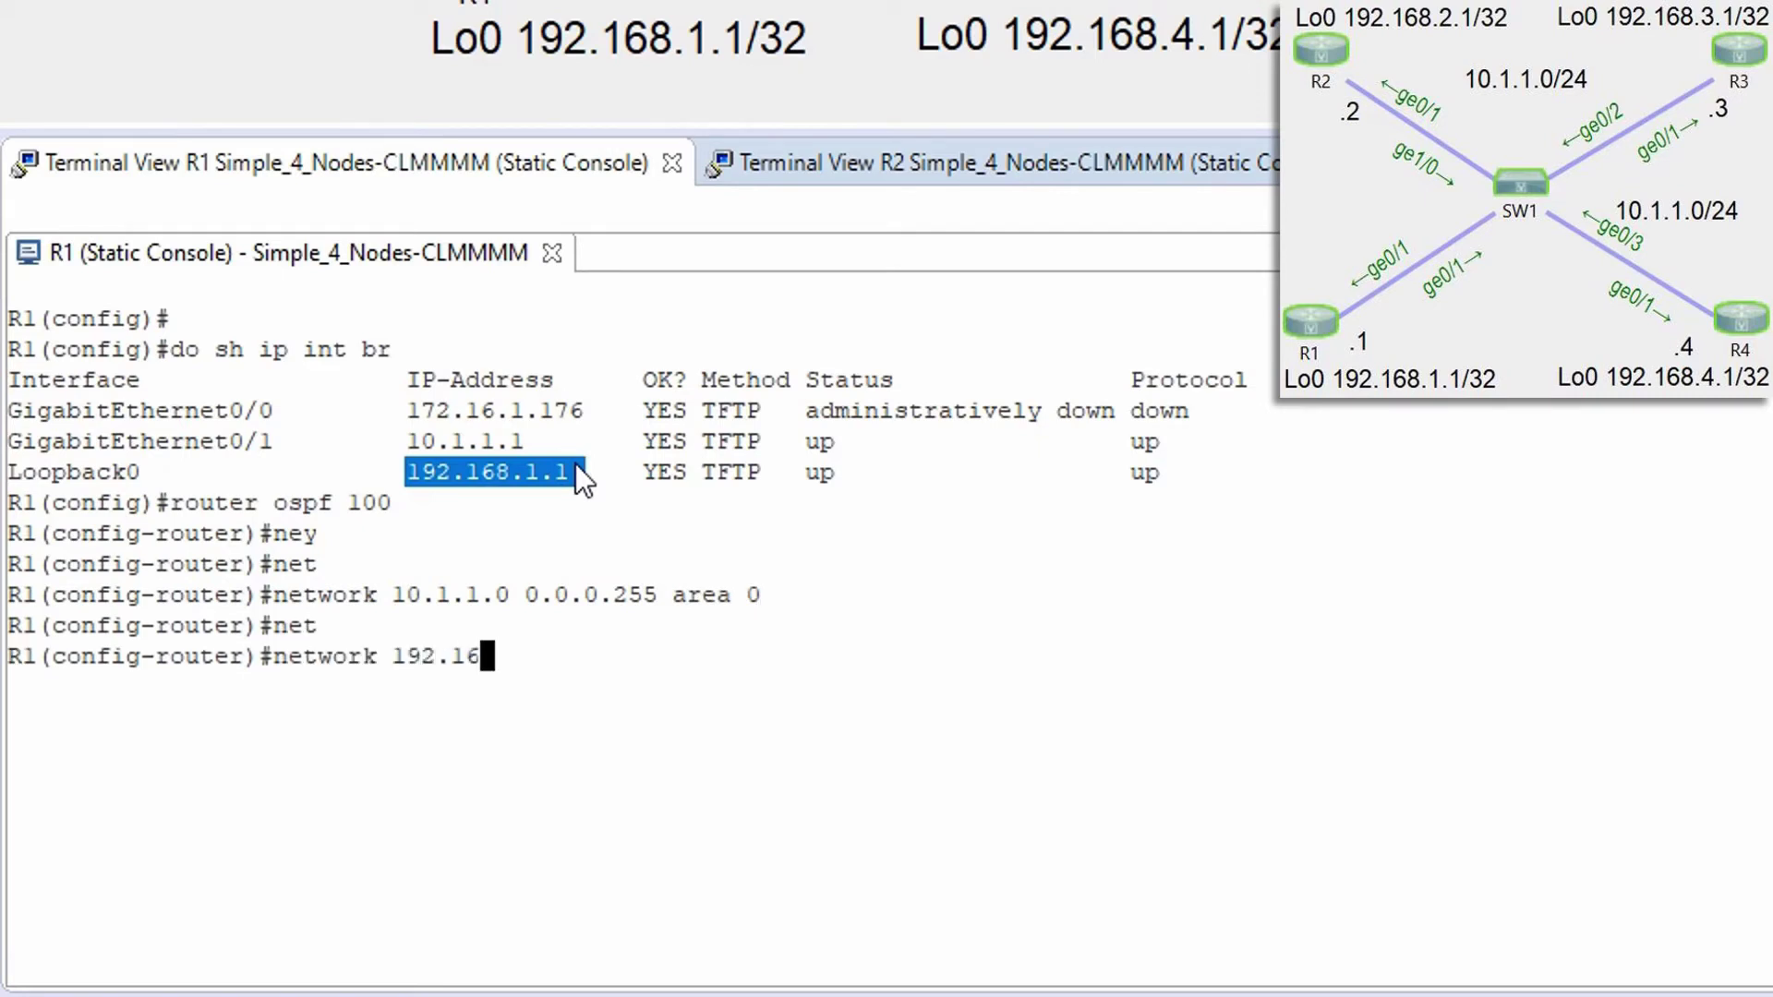
text(8.1.1 0.0.0.0 )
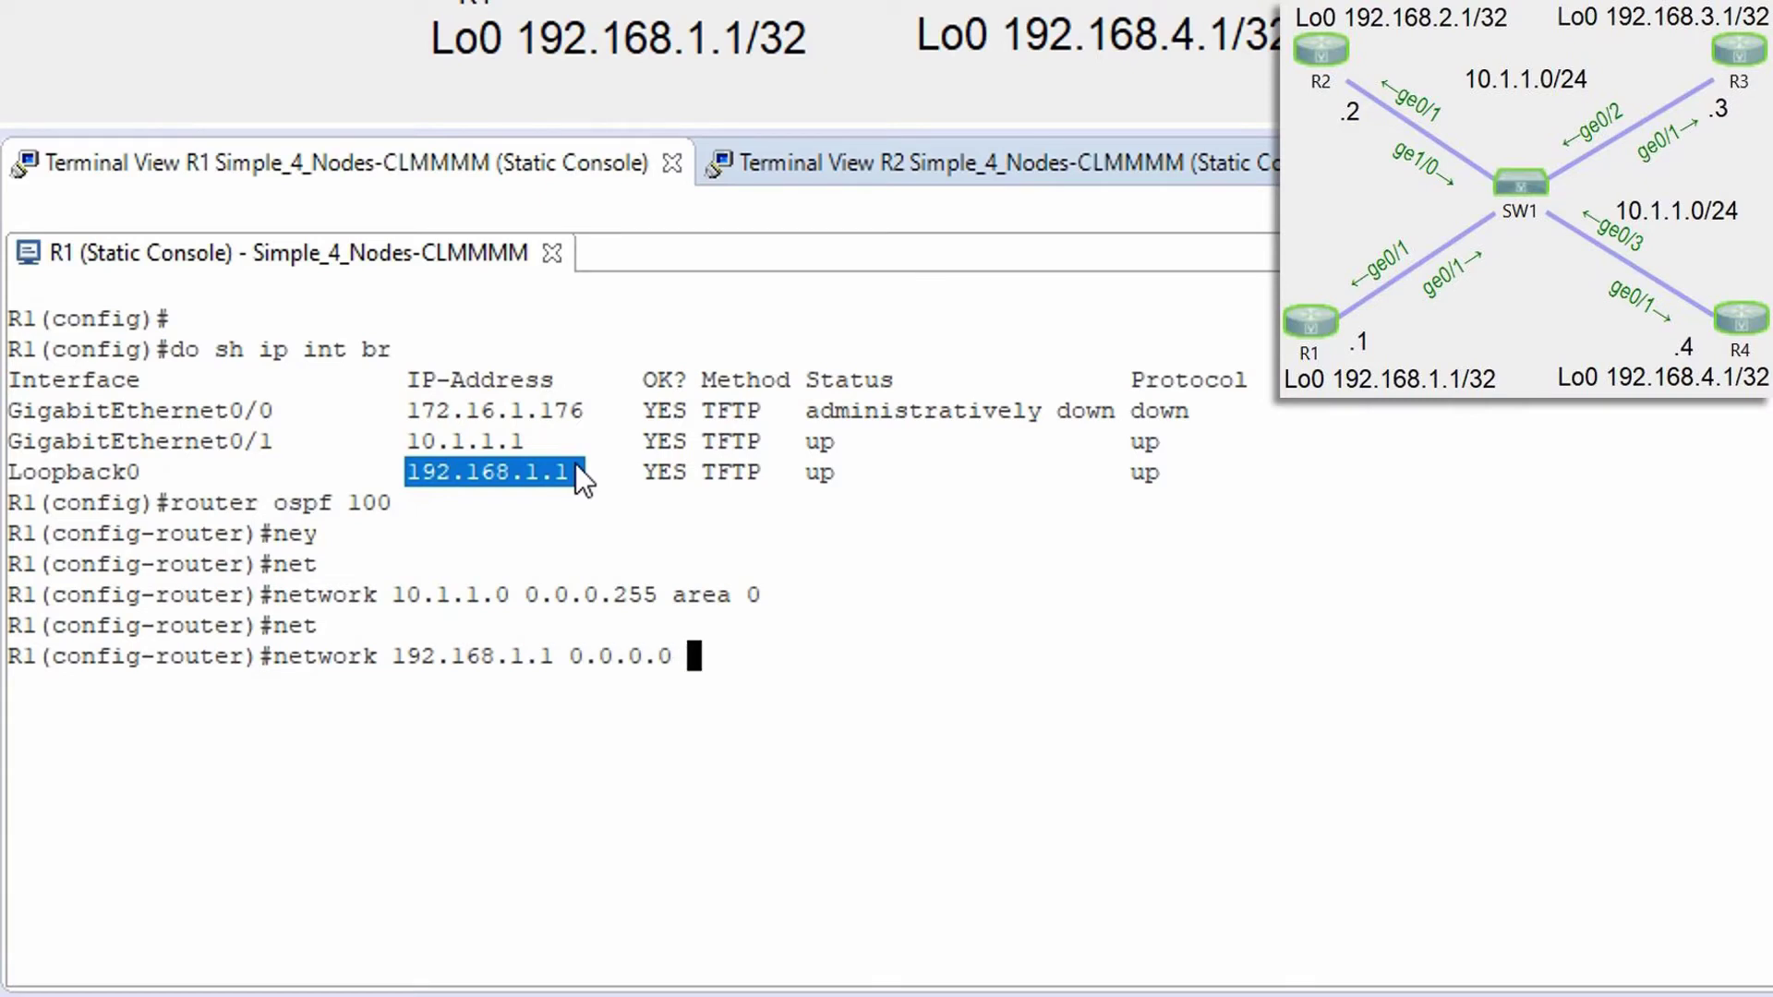
text(area 0)
key(Return)
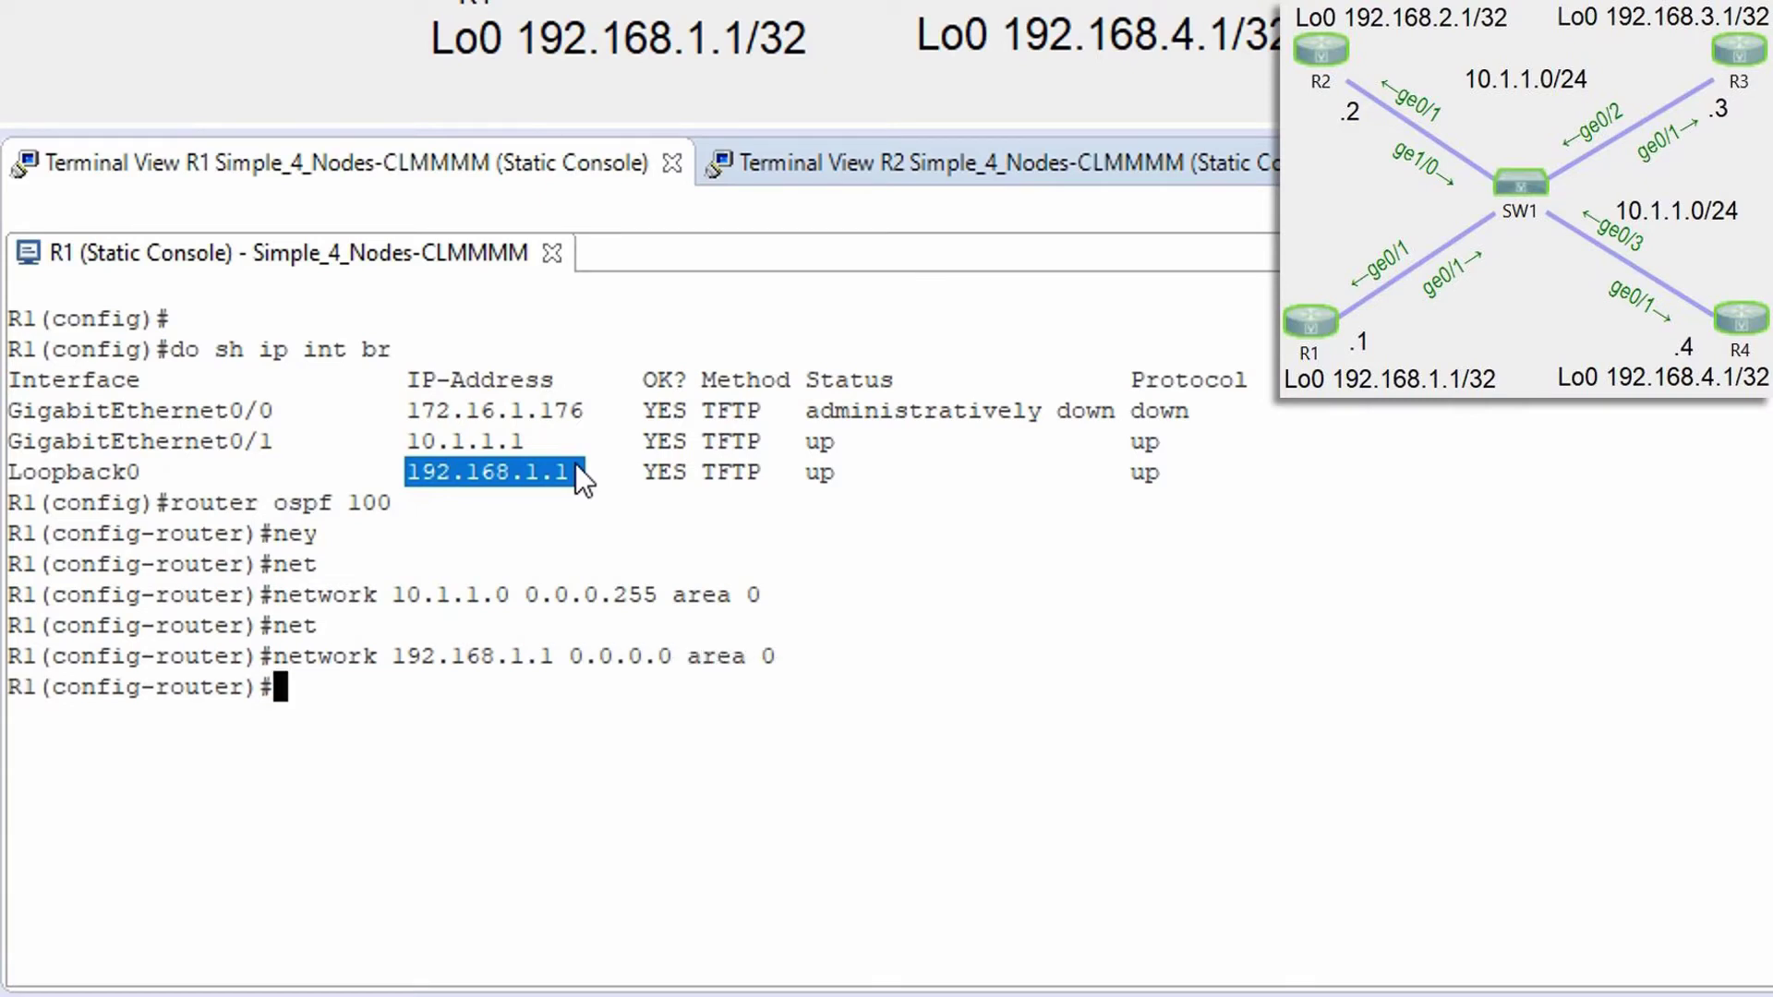
click(935, 174)
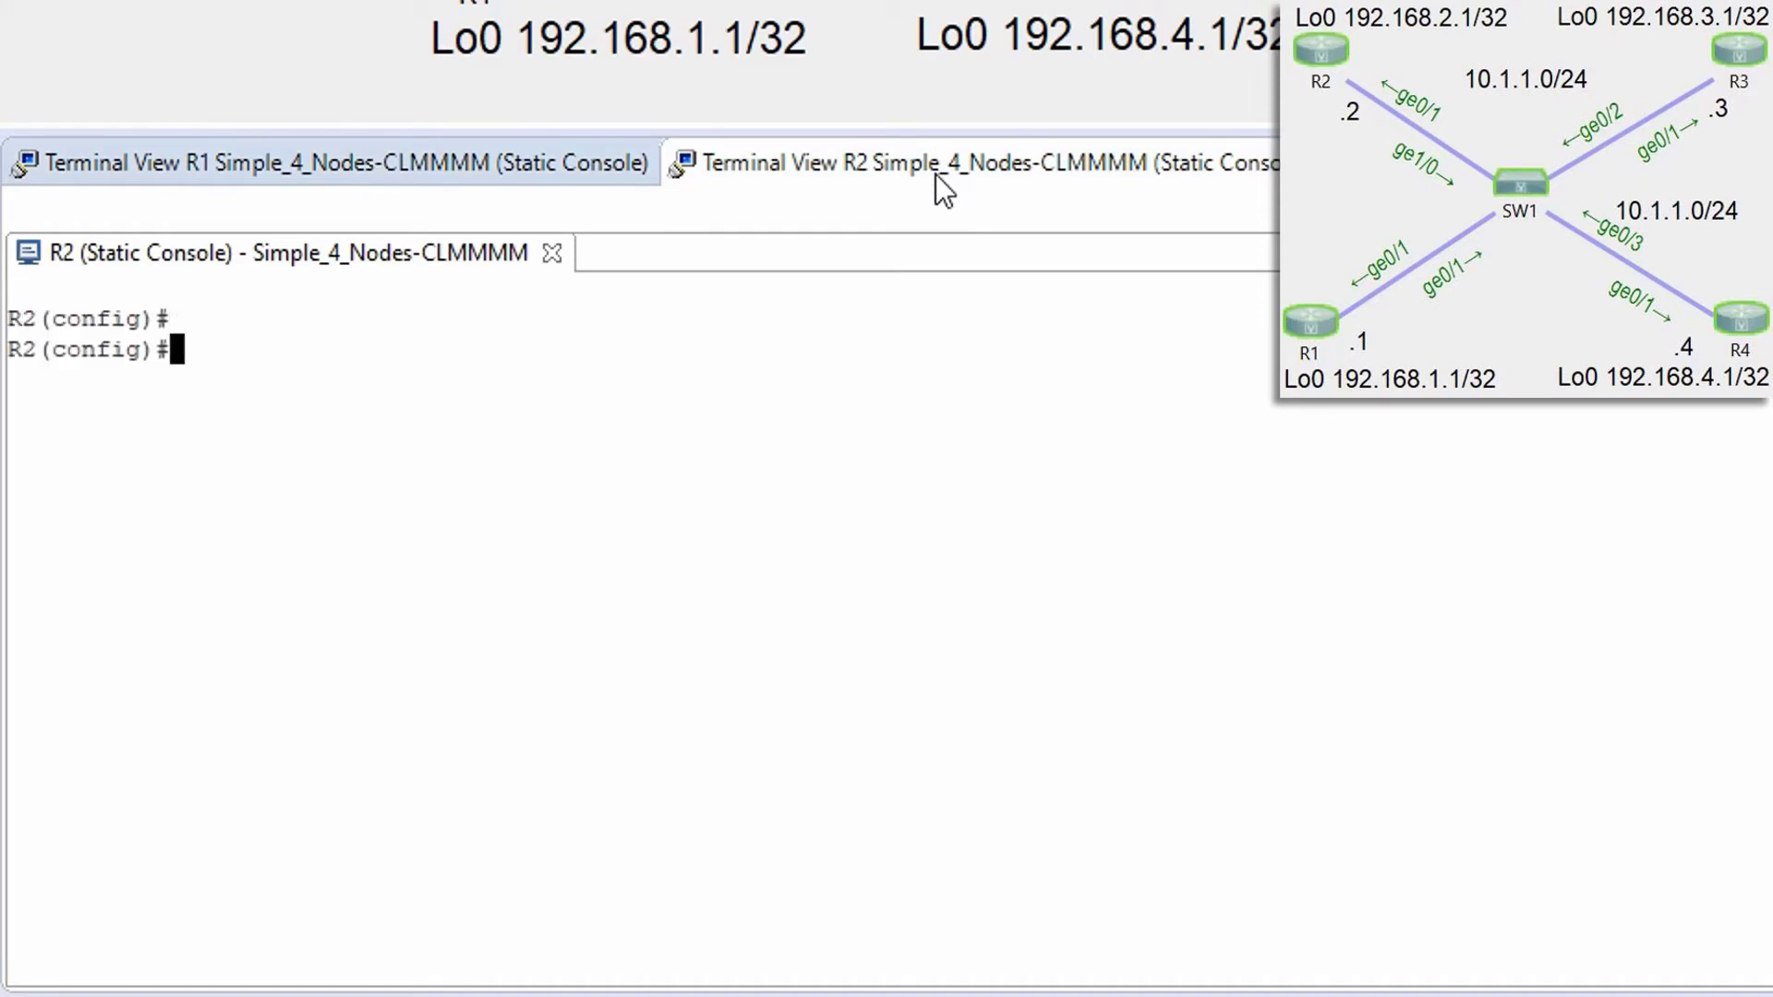
Step: Start OSPF 100 on R2 with network 10.1.1.0 0.0.0.255 in area 0
text(router ospf 100)
key(Return)
text(net)
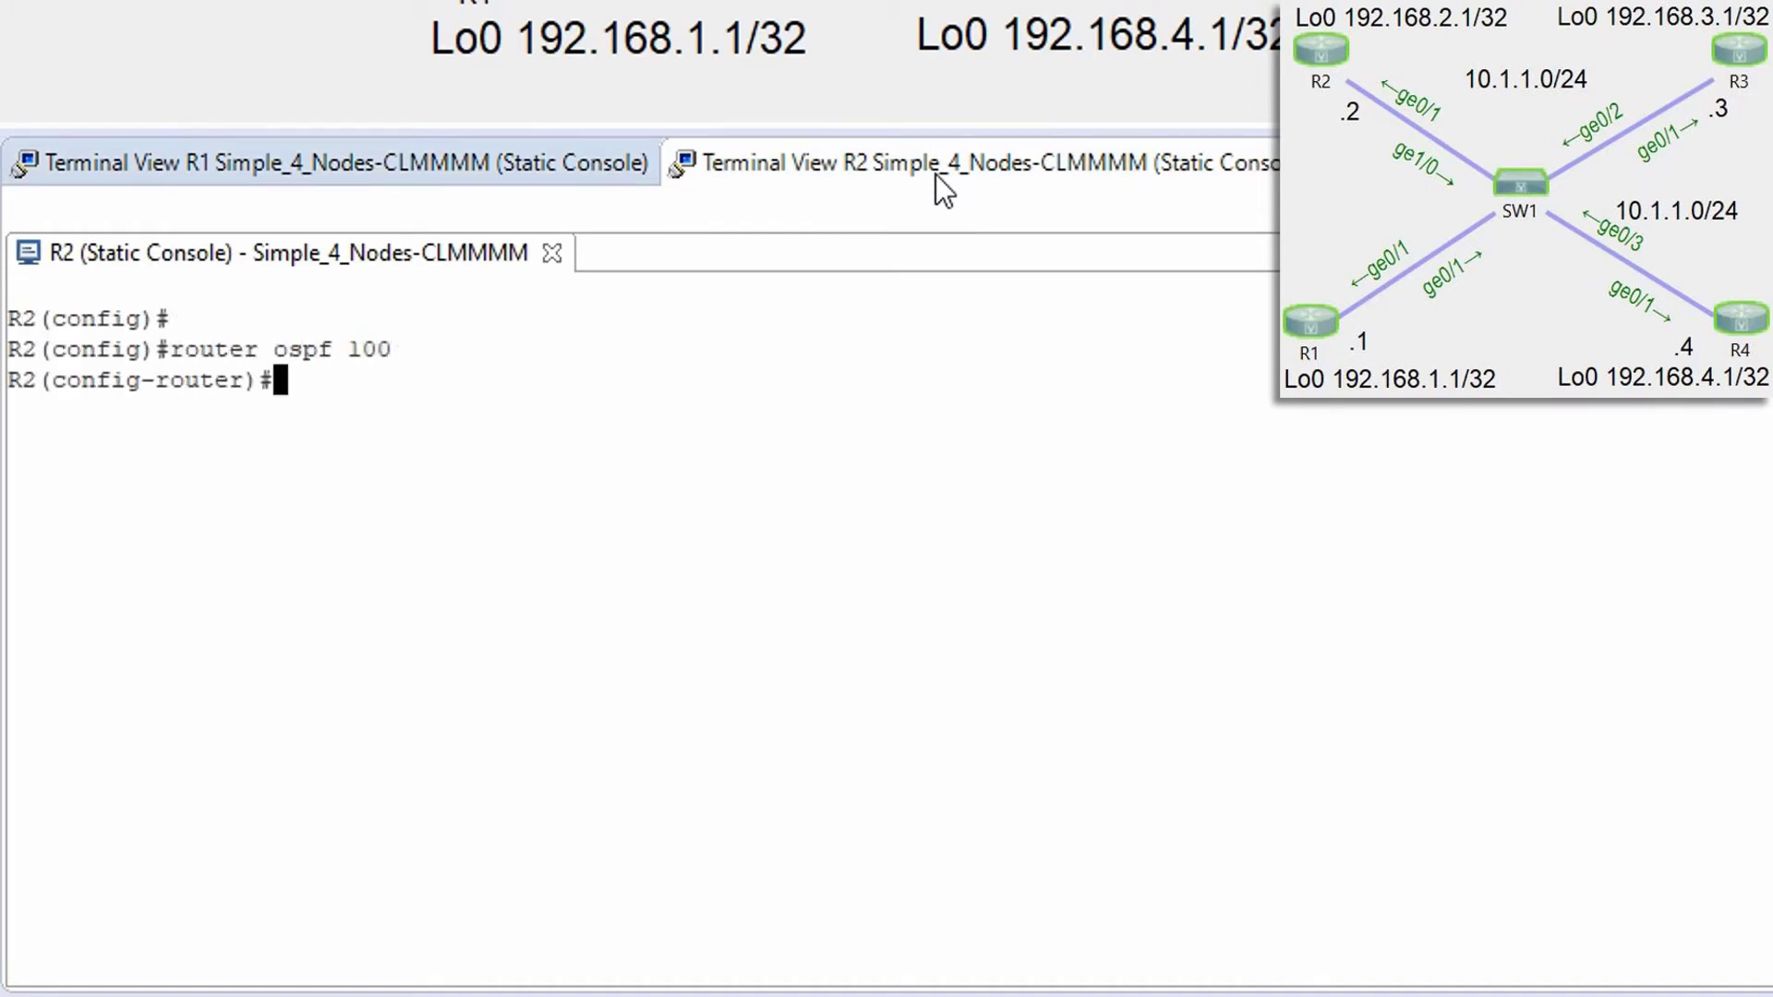
key(Tab)
text(10.1.10)
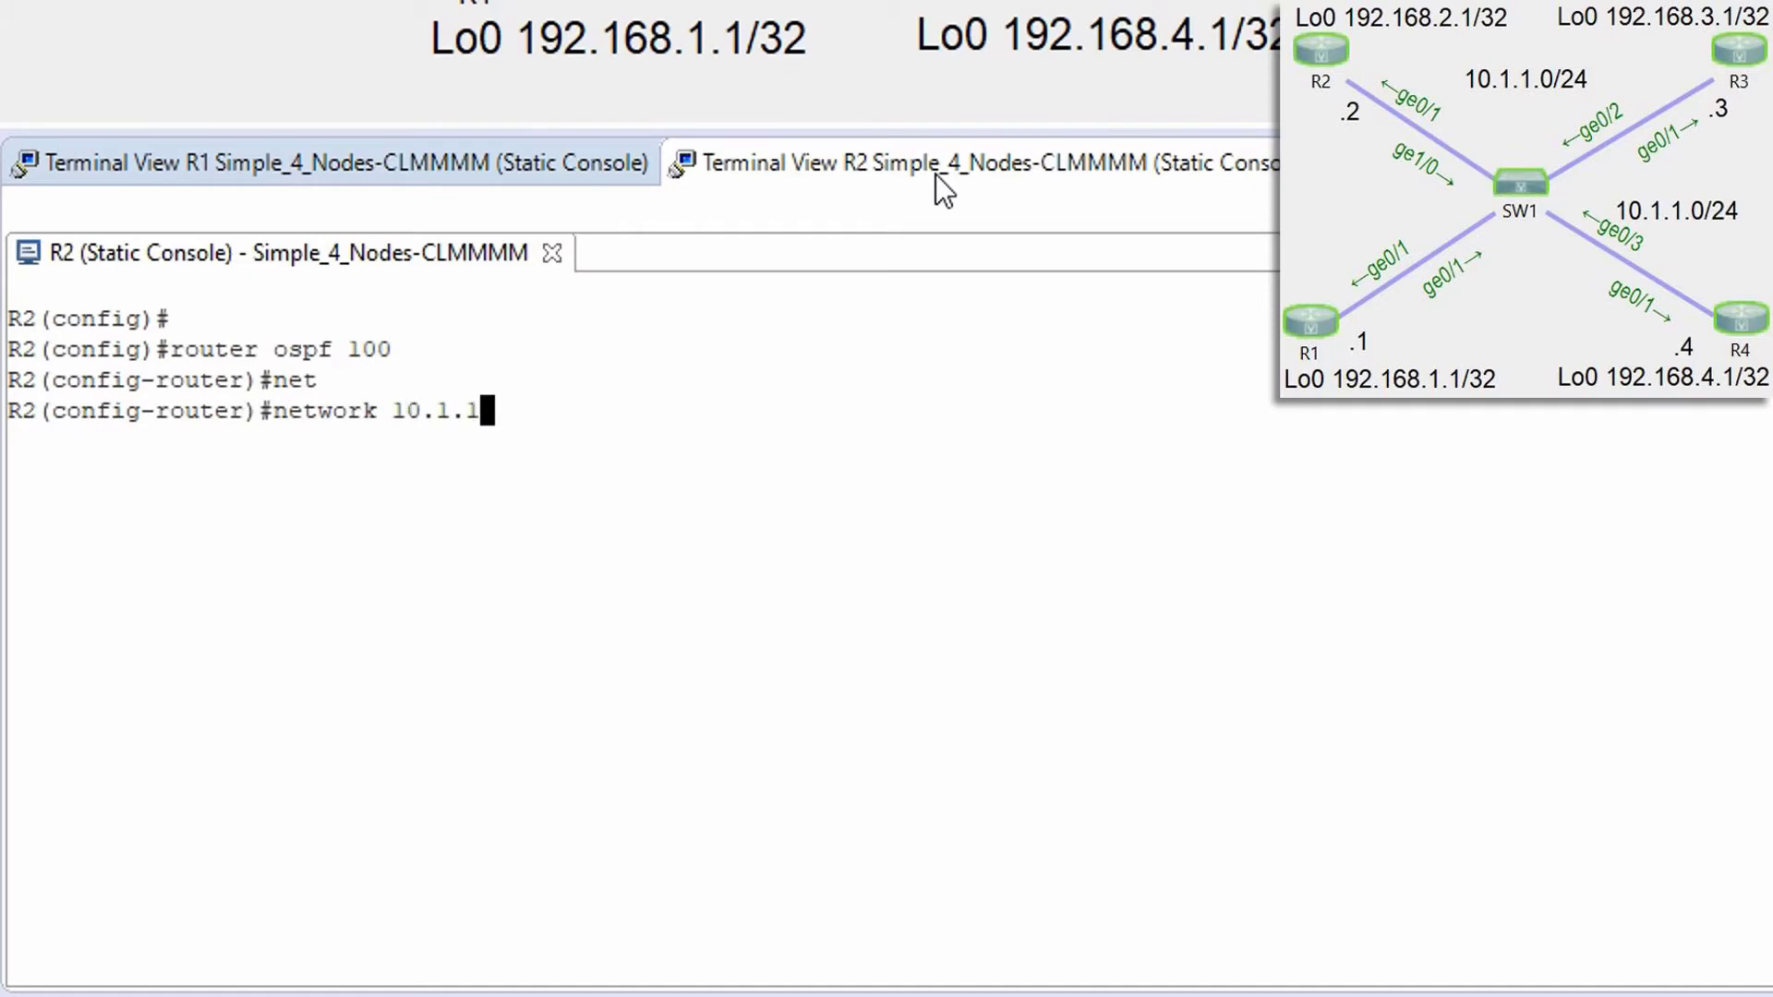
key(BackSpace)
key(BackSpace)
text(.0 0.0.0.2)
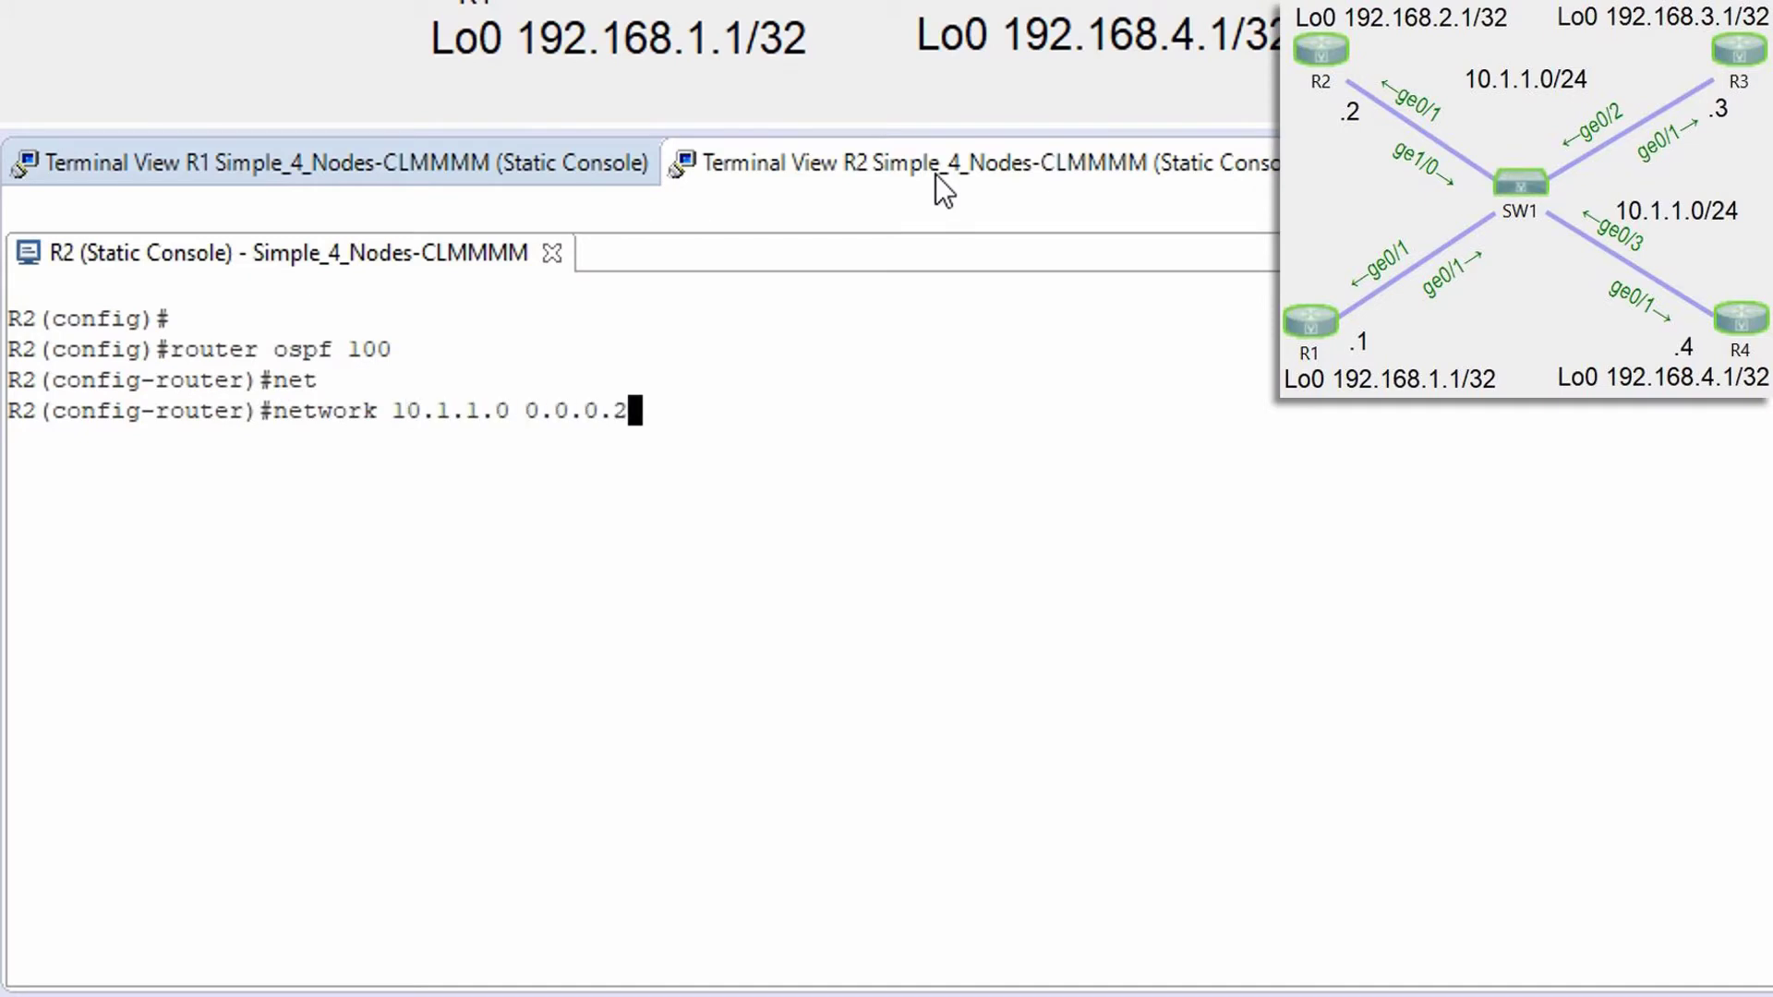
text(55 area 0)
key(Return)
Step: Add R2's loopback network 192.168.2.1 0.0.0.0 to area 0, then move to R3's console
text(net)
key(Tab)
text(192.168.2)
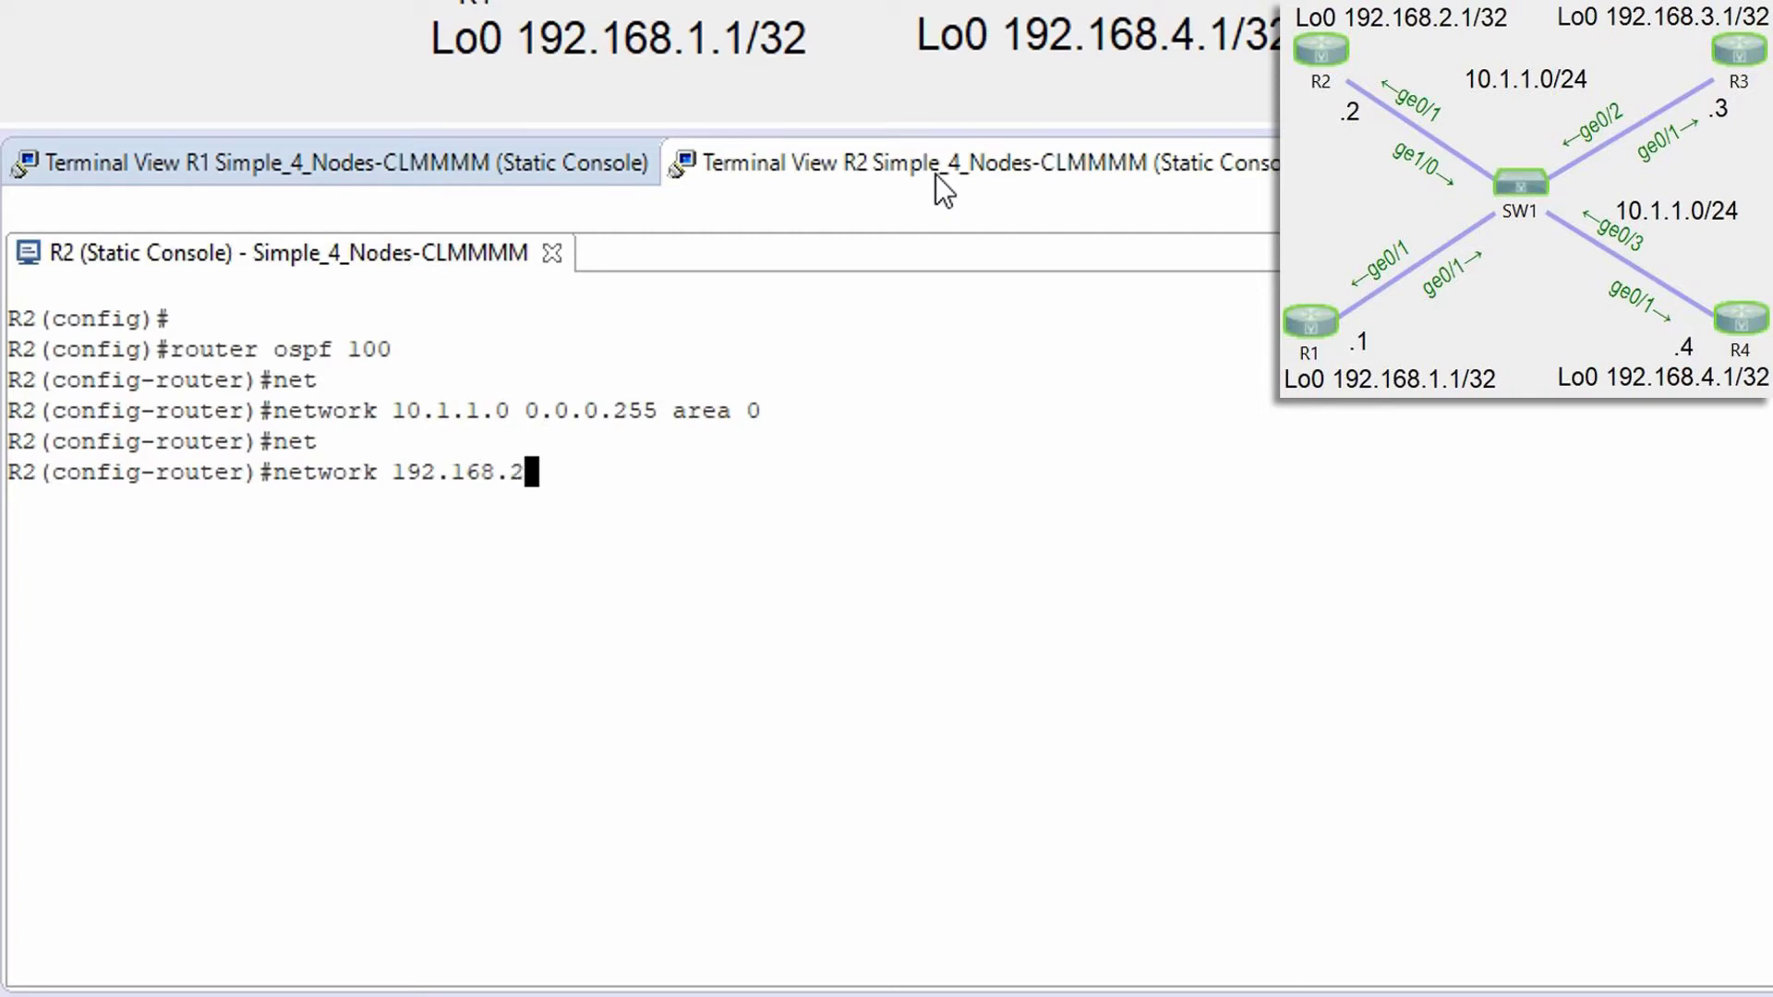
text(.1 0.0.0.0 area 0)
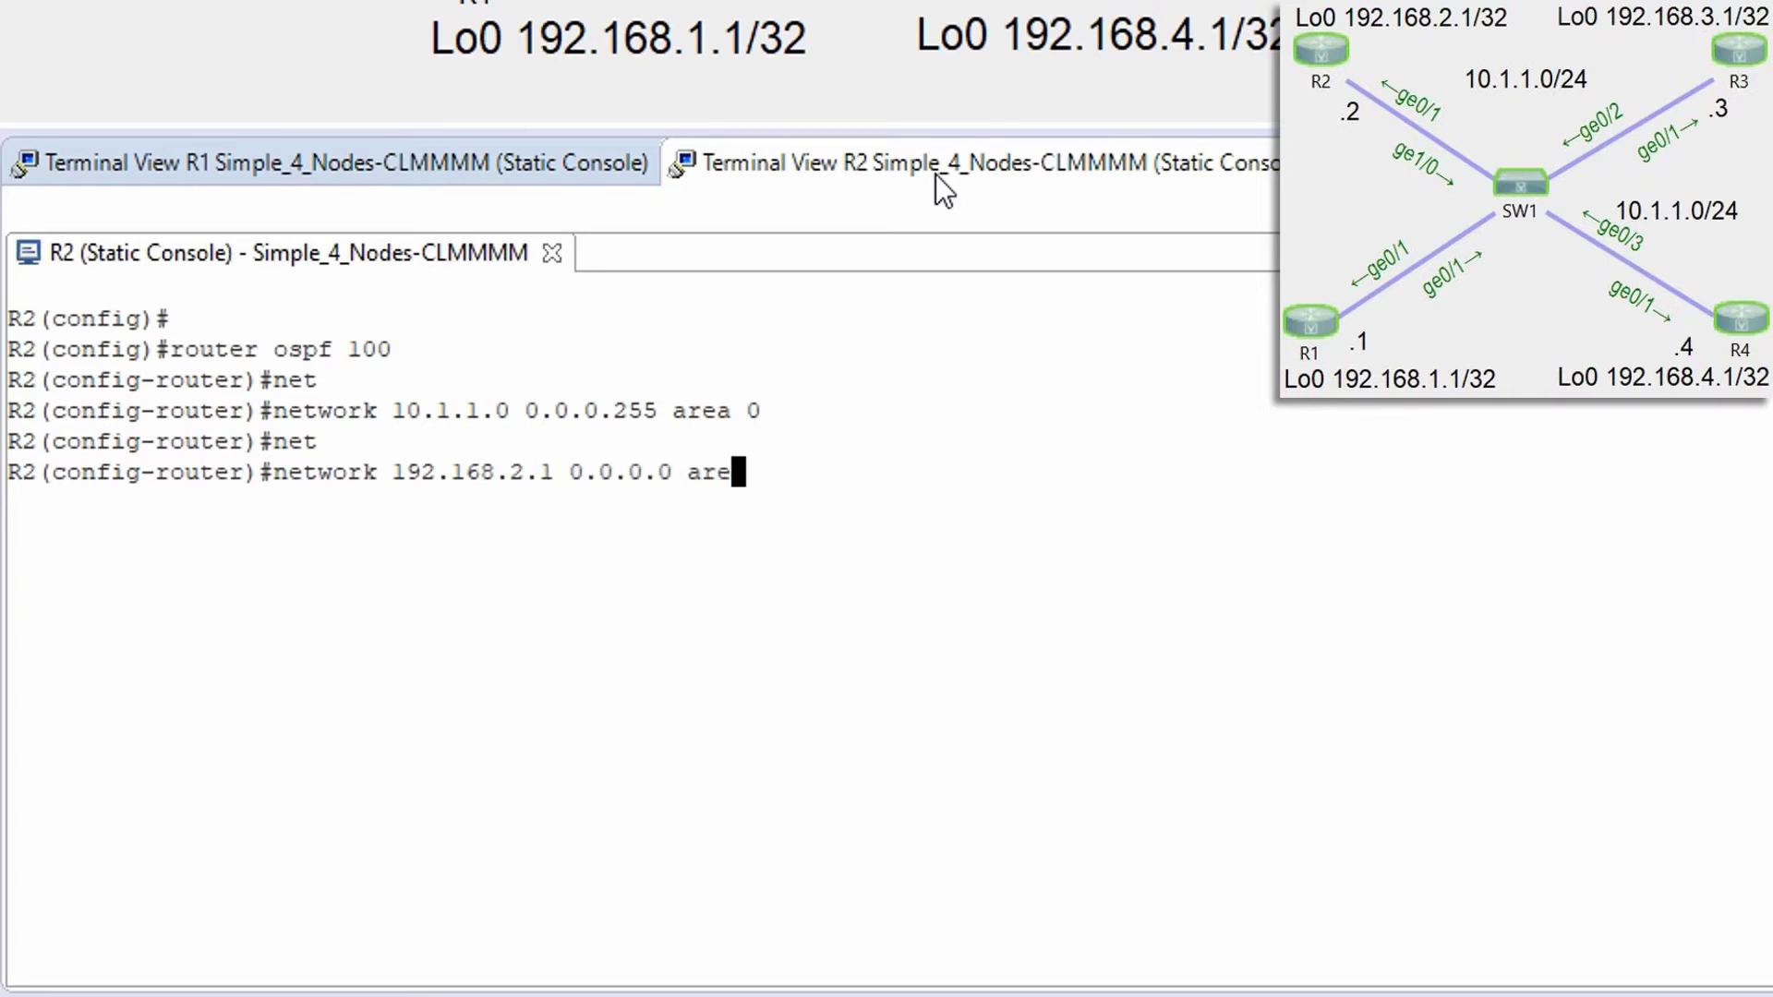
key(Return)
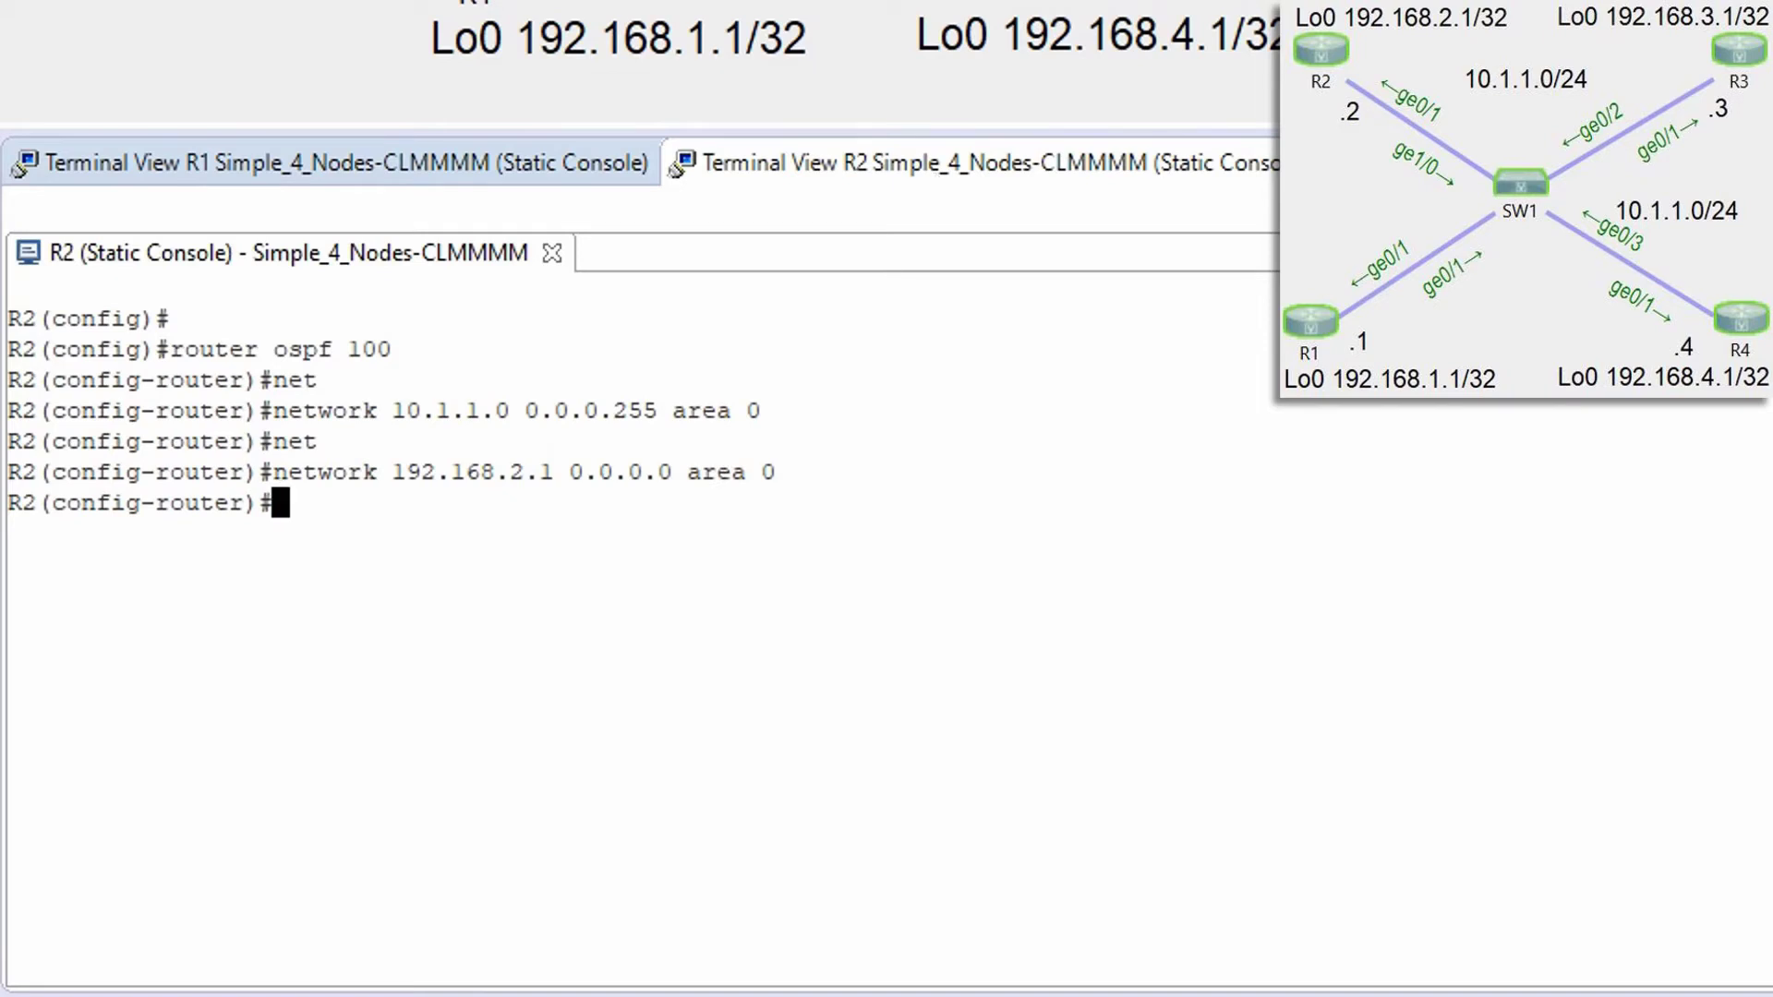
key(ctrl+Page_Down)
text(router osfp)
Step: Start OSPF 100 on R3 and add network 10.1.1.0/24 in area 0
key(BackSpace)
key(BackSpace)
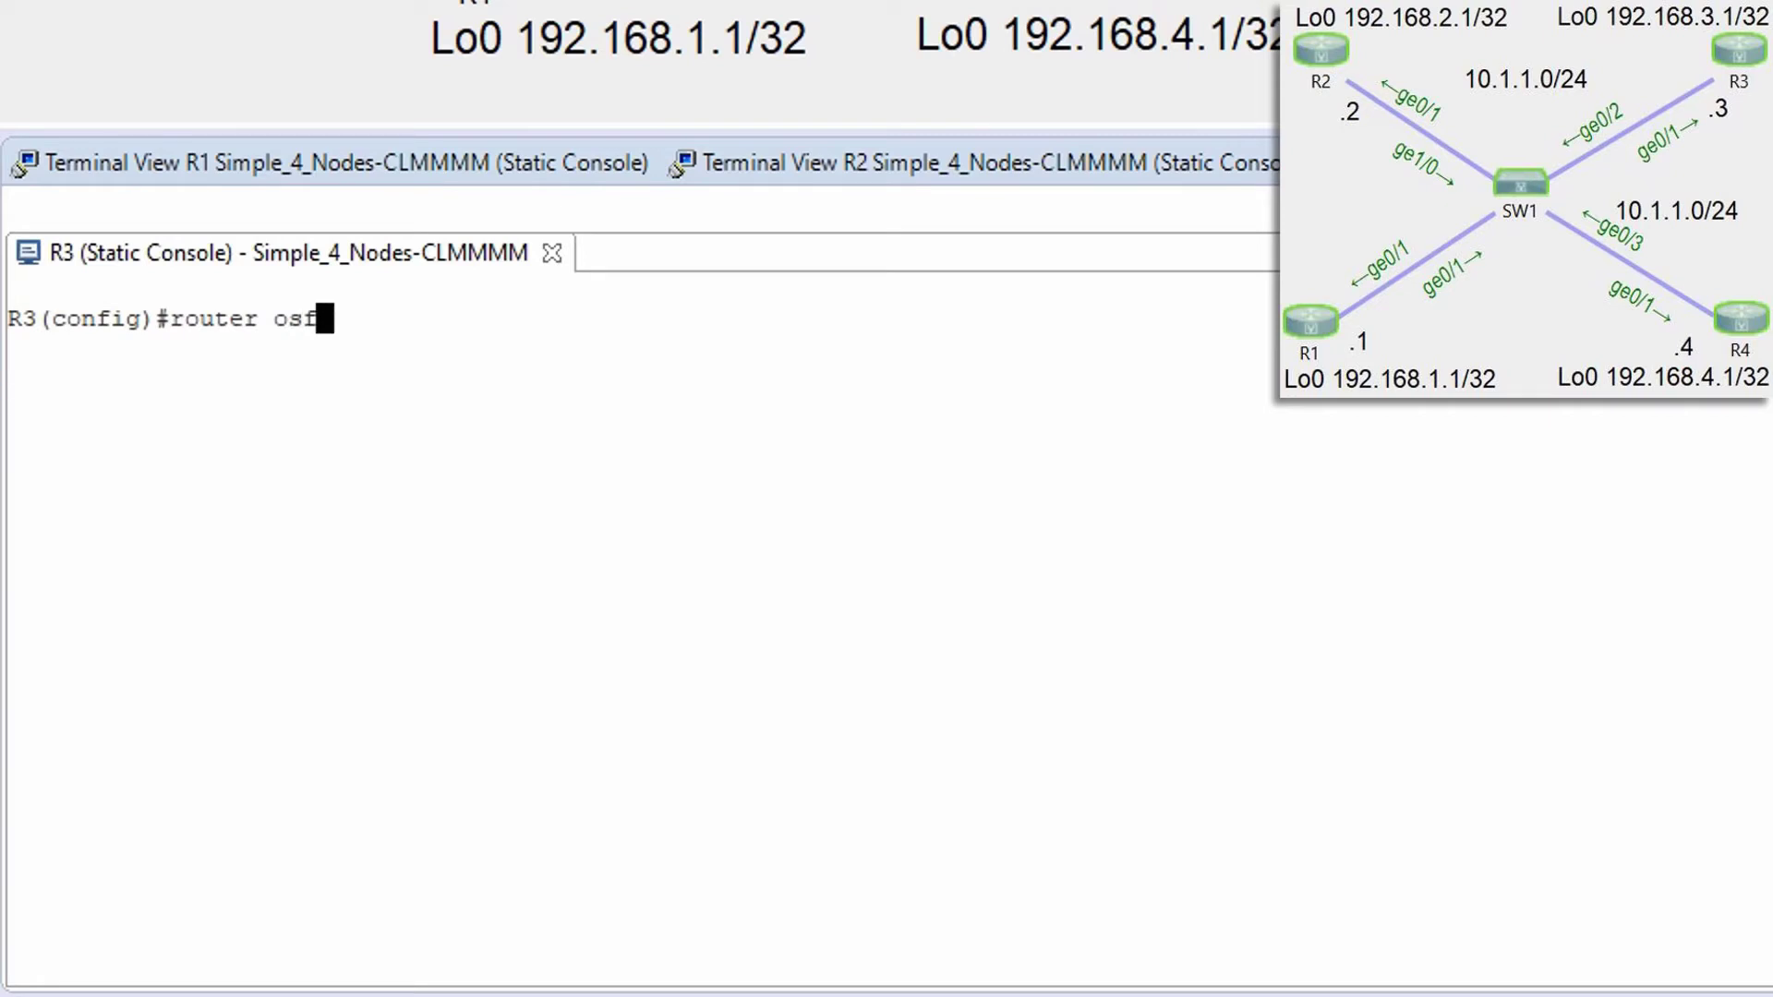
text(f 100)
key(Return)
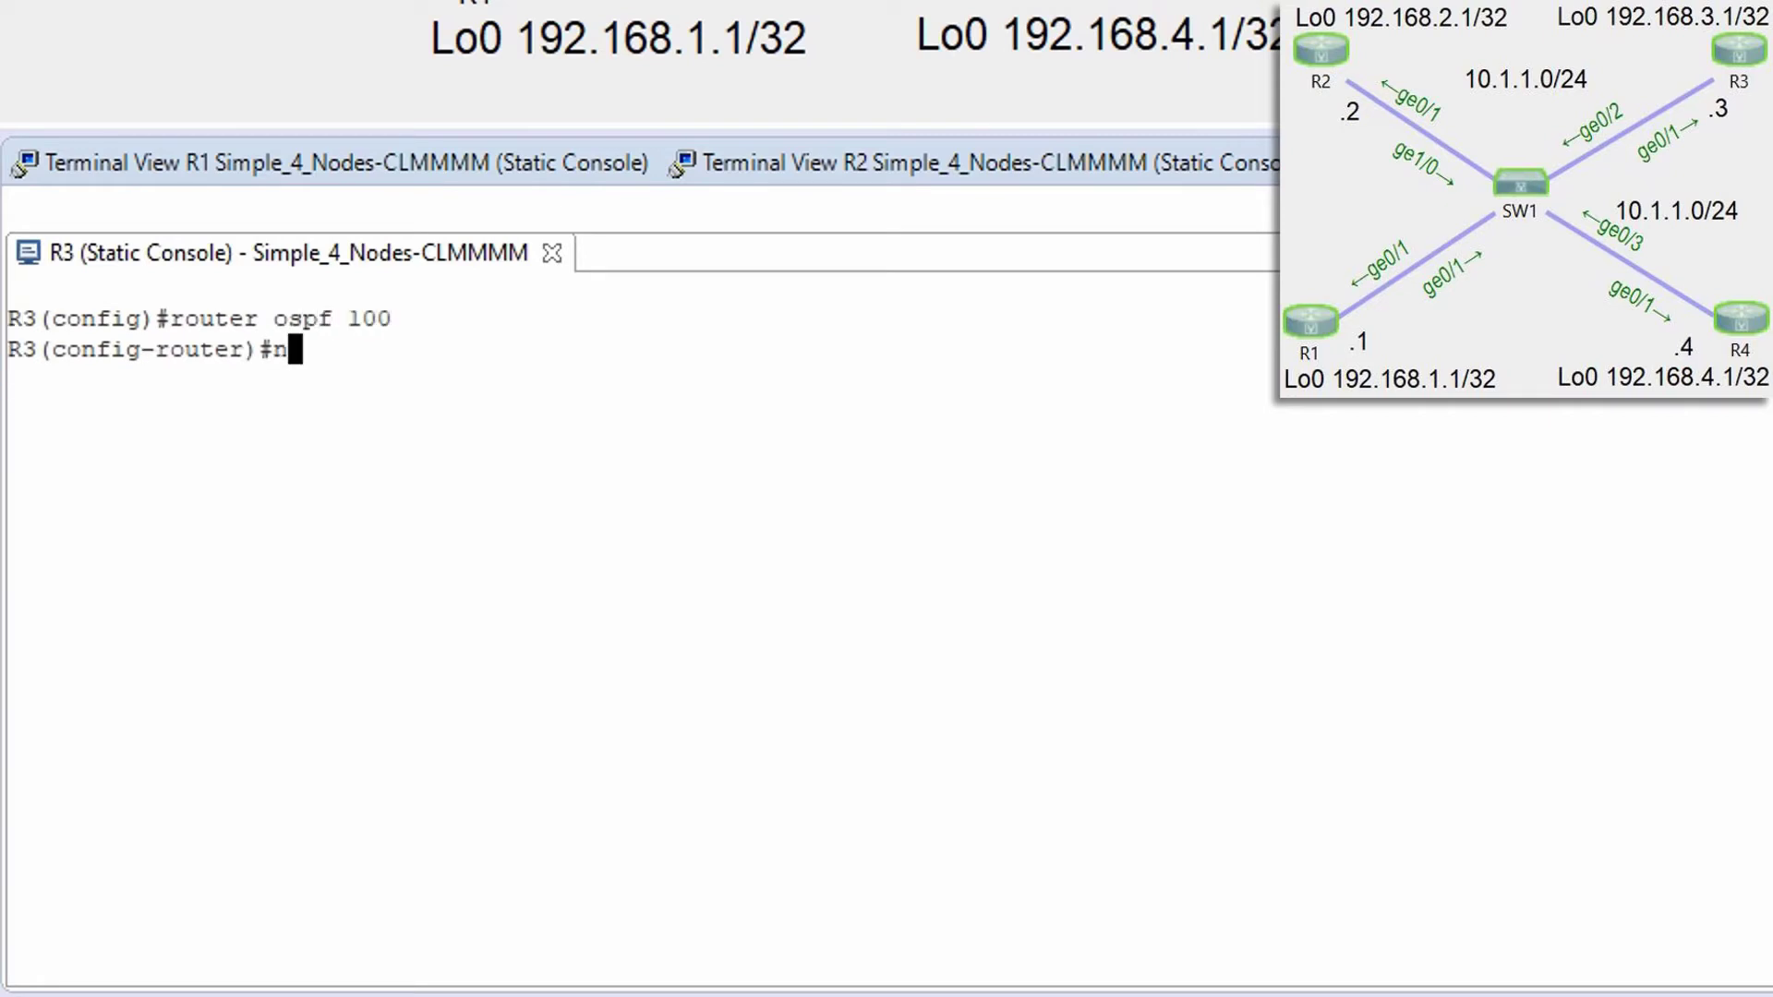
text(net)
key(Tab)
text(10.1.1.0 0.0.0.2555are)
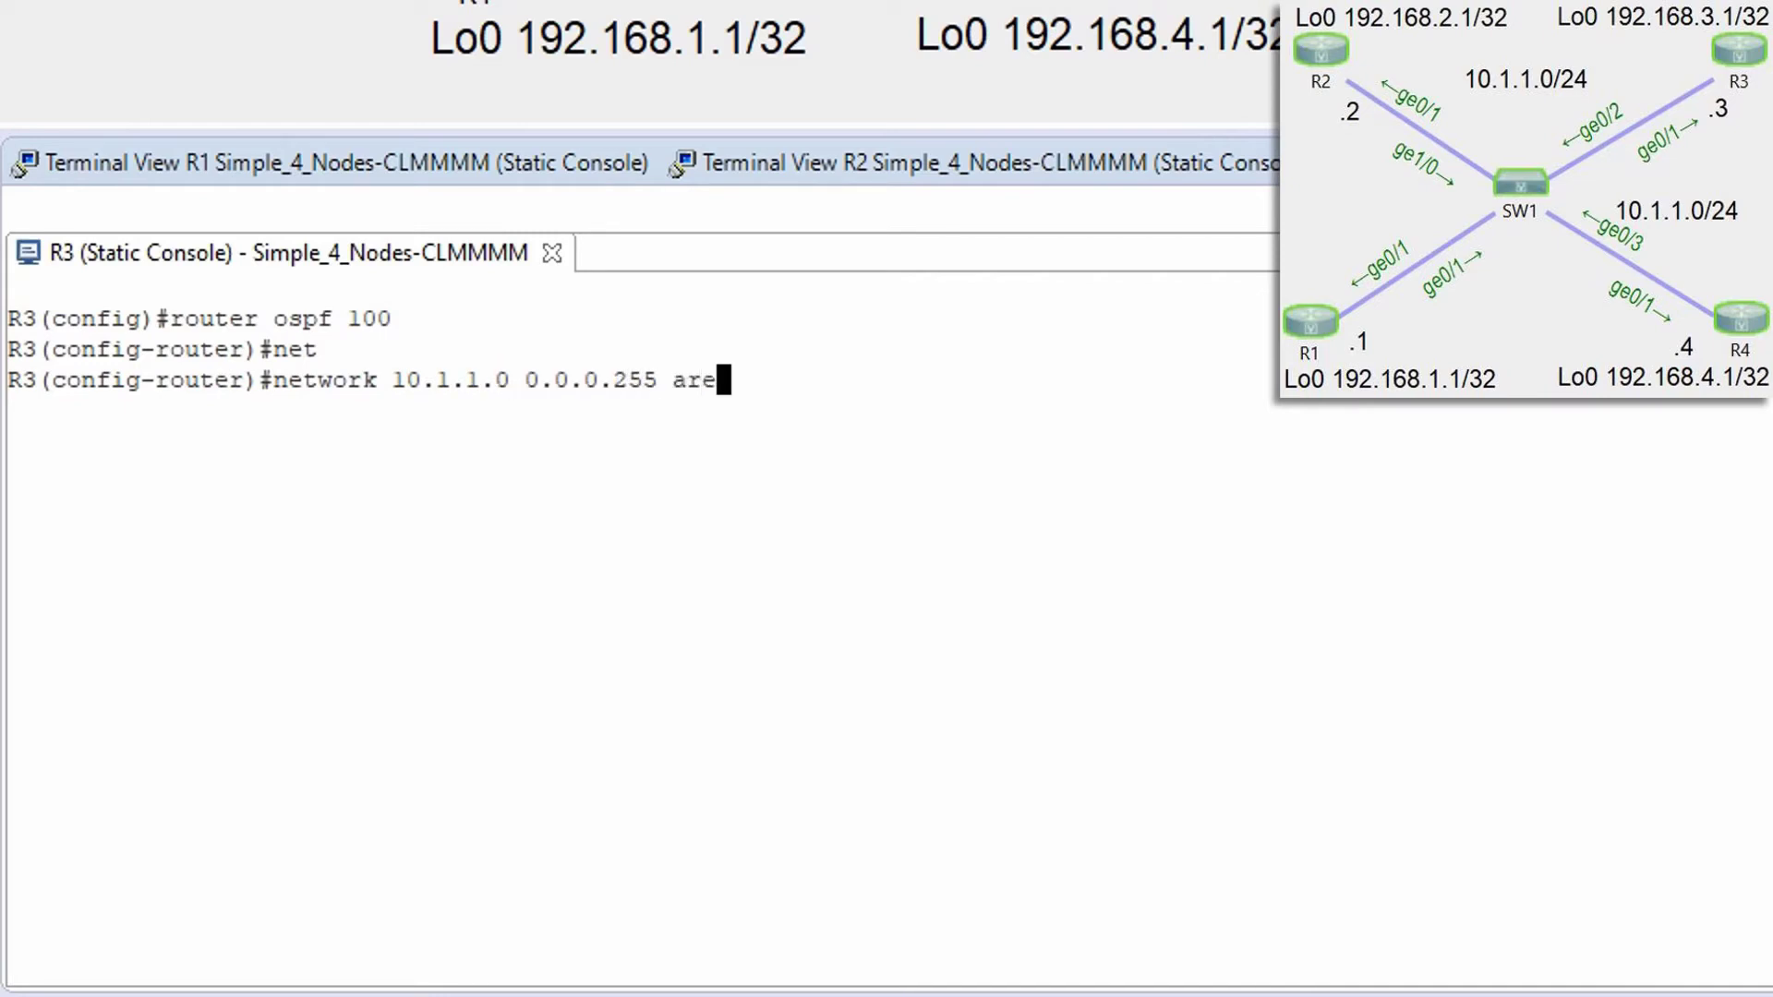
text(a 0)
key(Return)
Step: Add R3's loopback network 192.168.3.1 0.0.0.0 to area 0
text(net)
key(Tab)
text(192.168)
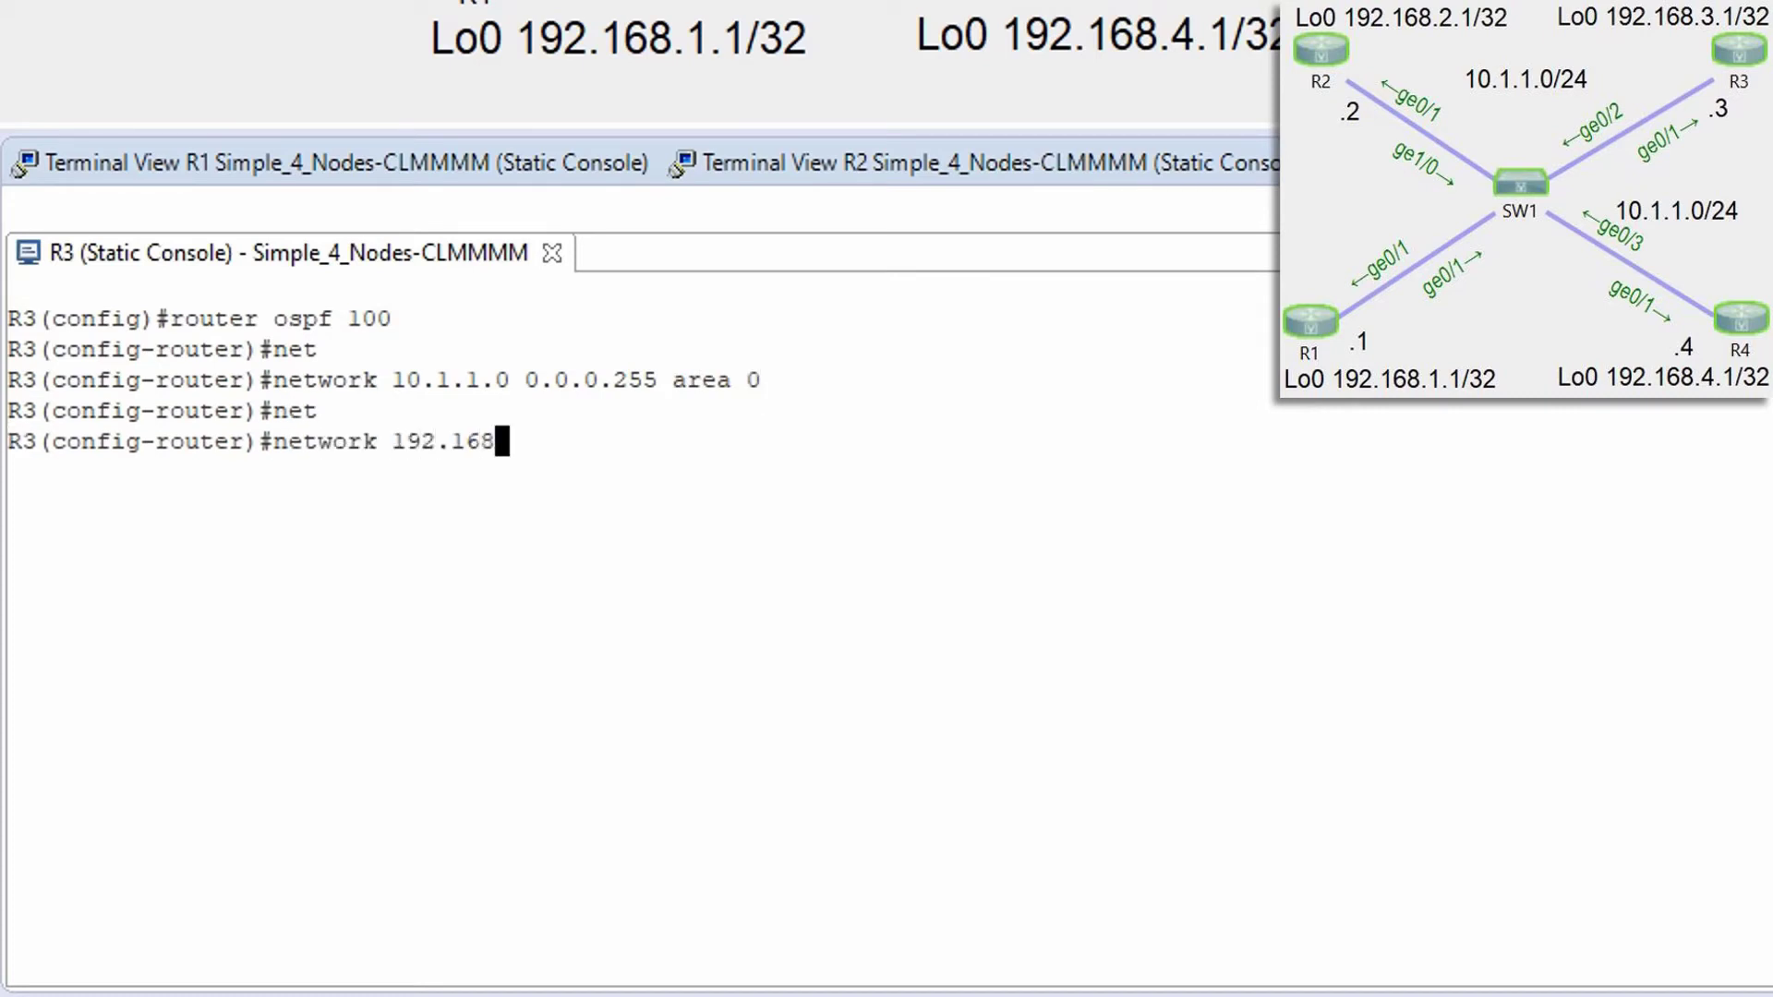
text(.3.1 0.0.0.0 area )
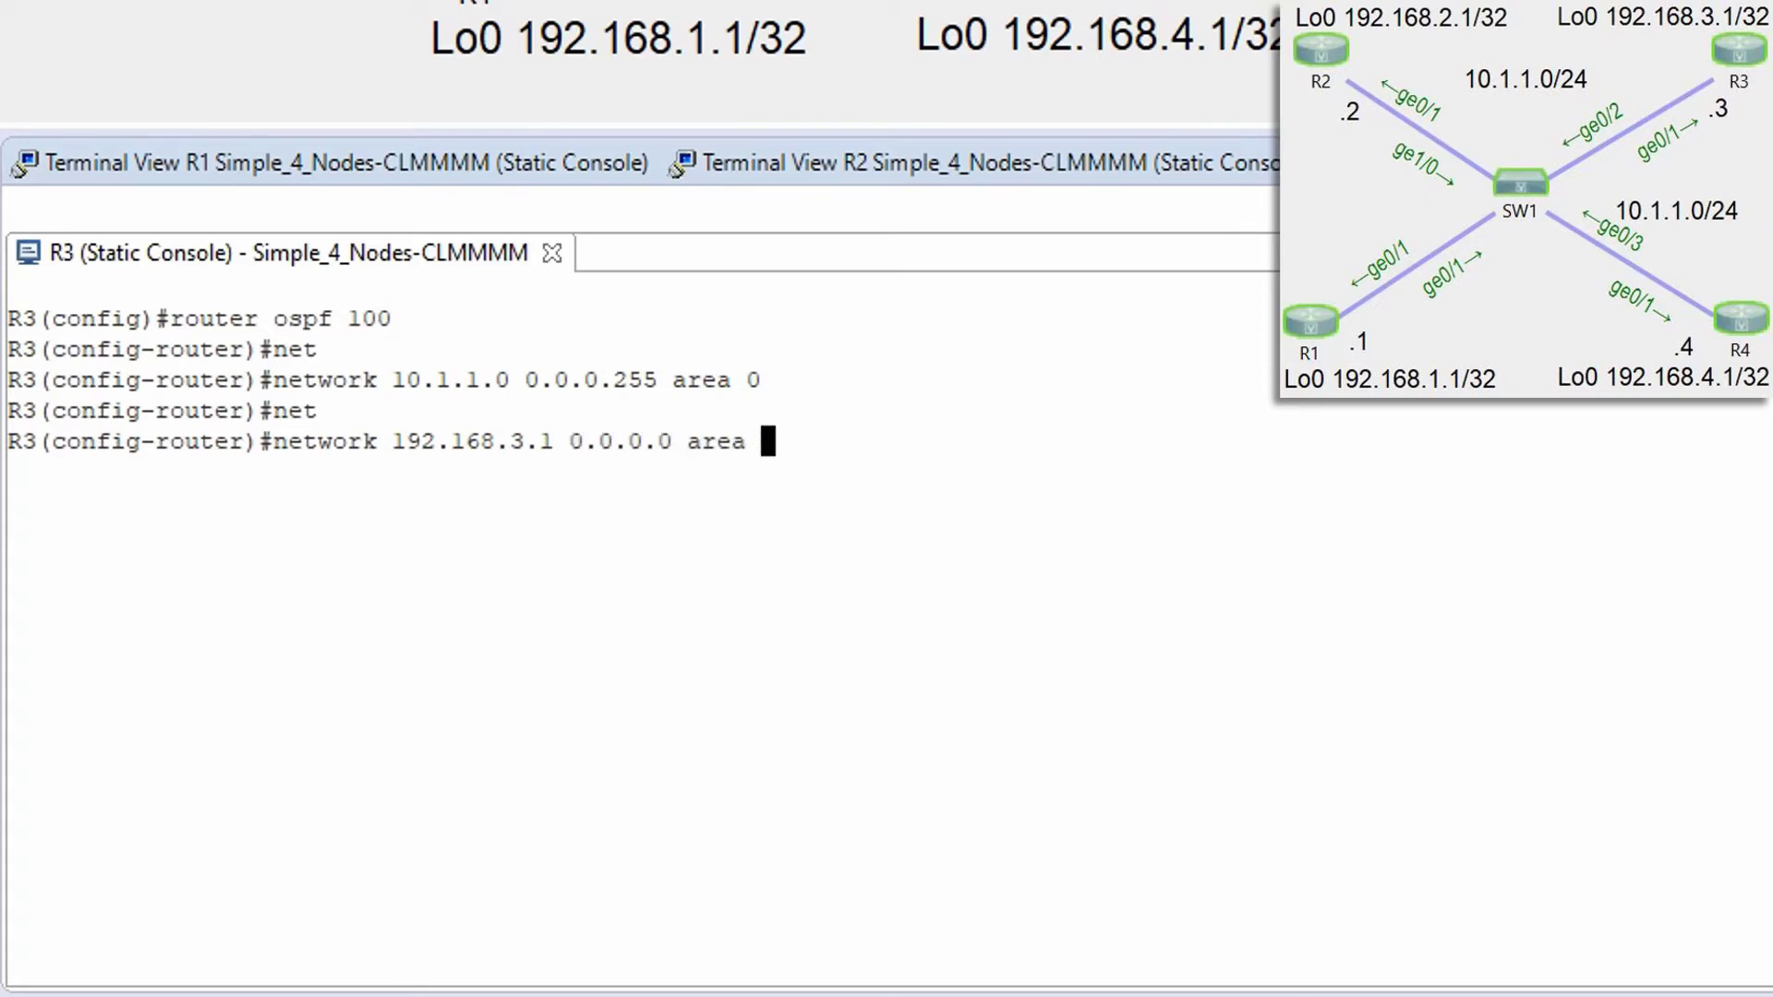
text(0)
key(Return)
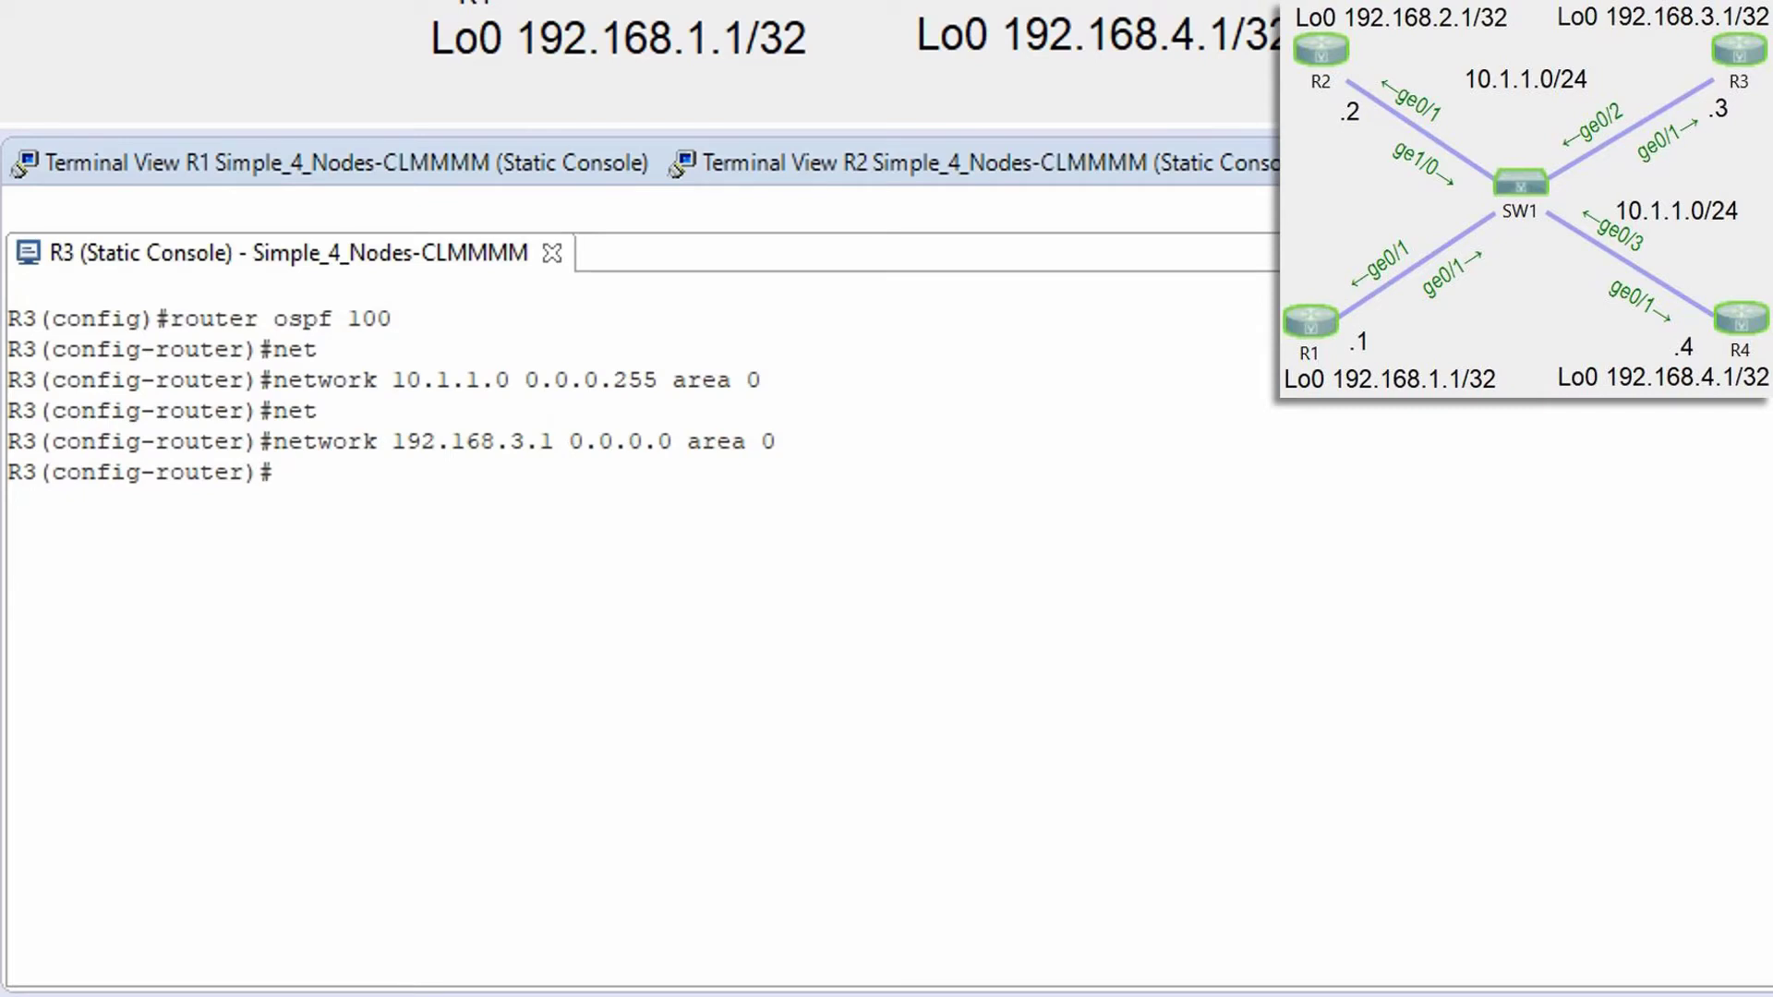
Step: On R4's console, start OSPF 100 and type network 10.1.1.0 0.0.0.255 area 0
key(Return)
text(router ospf 100)
key(Return)
text(net)
key(Tab)
text(10.1.1.0 0.0.0.255 area 0)
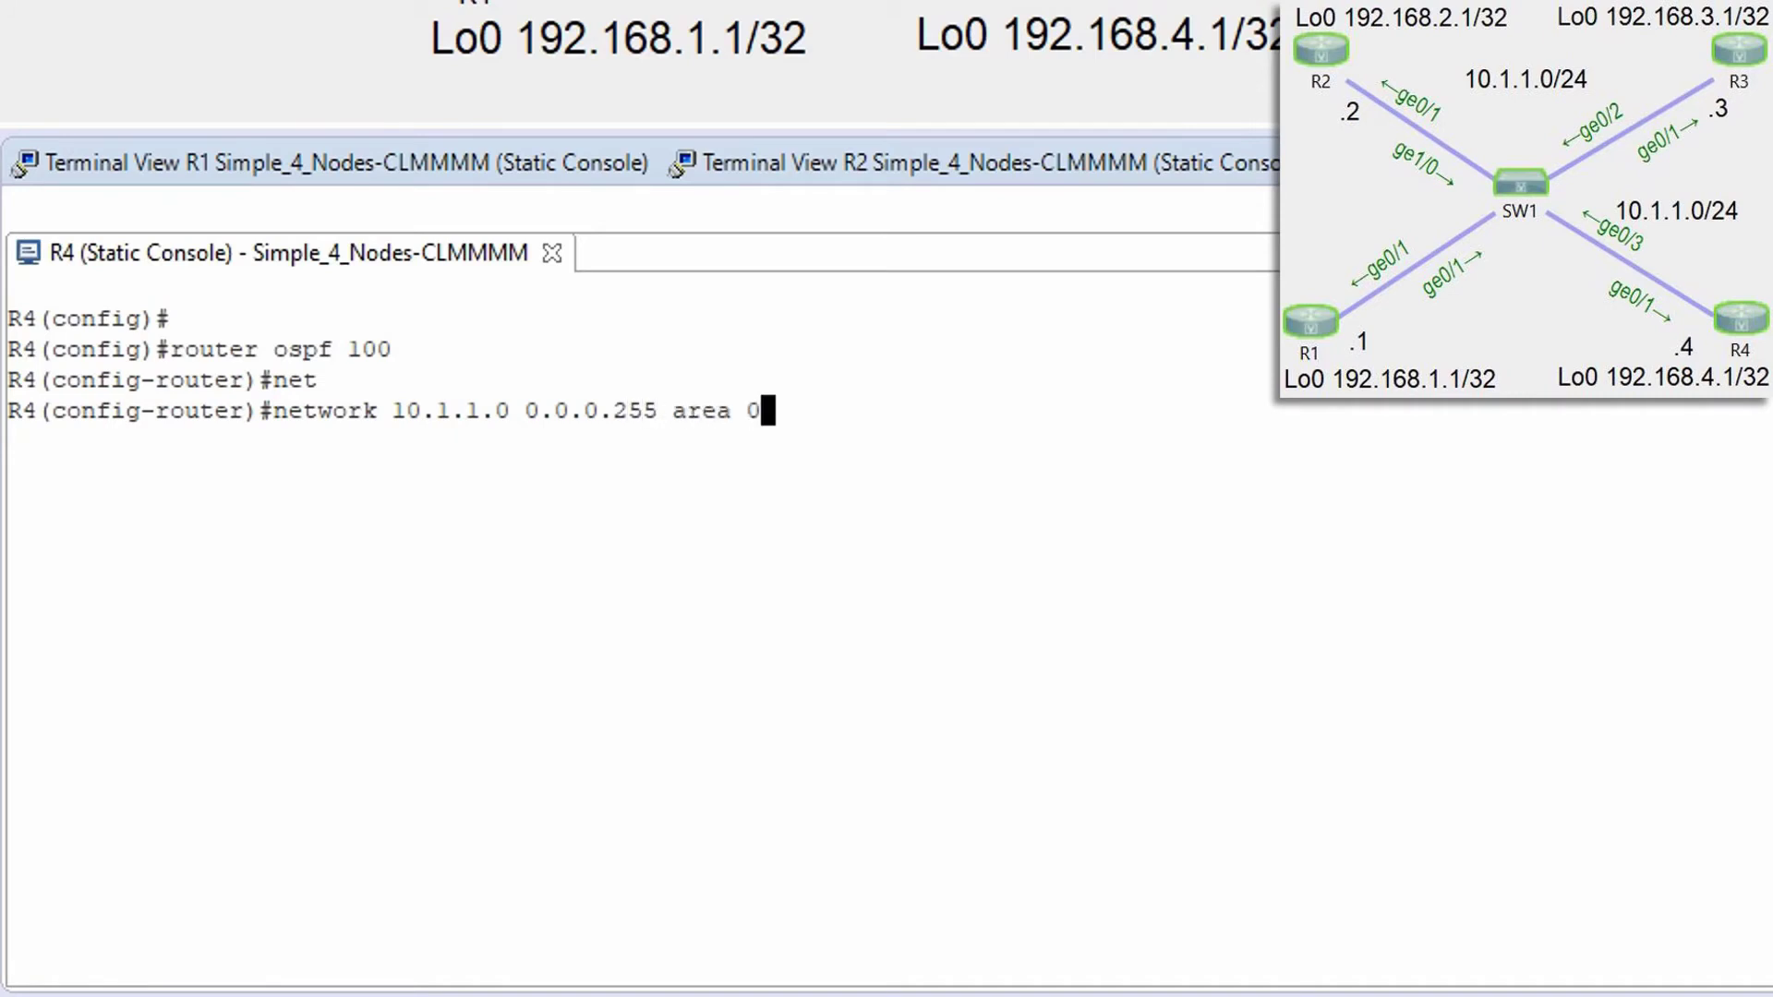
Step: Enter R4's 10.1.1.0/24 statement and the loopback statement 102.168.4.1 0.0.0.0 area 0
key(Return)
text(net)
key(Tab)
text(10)
text(2.168.)
text(4.1 )
text(0.0)
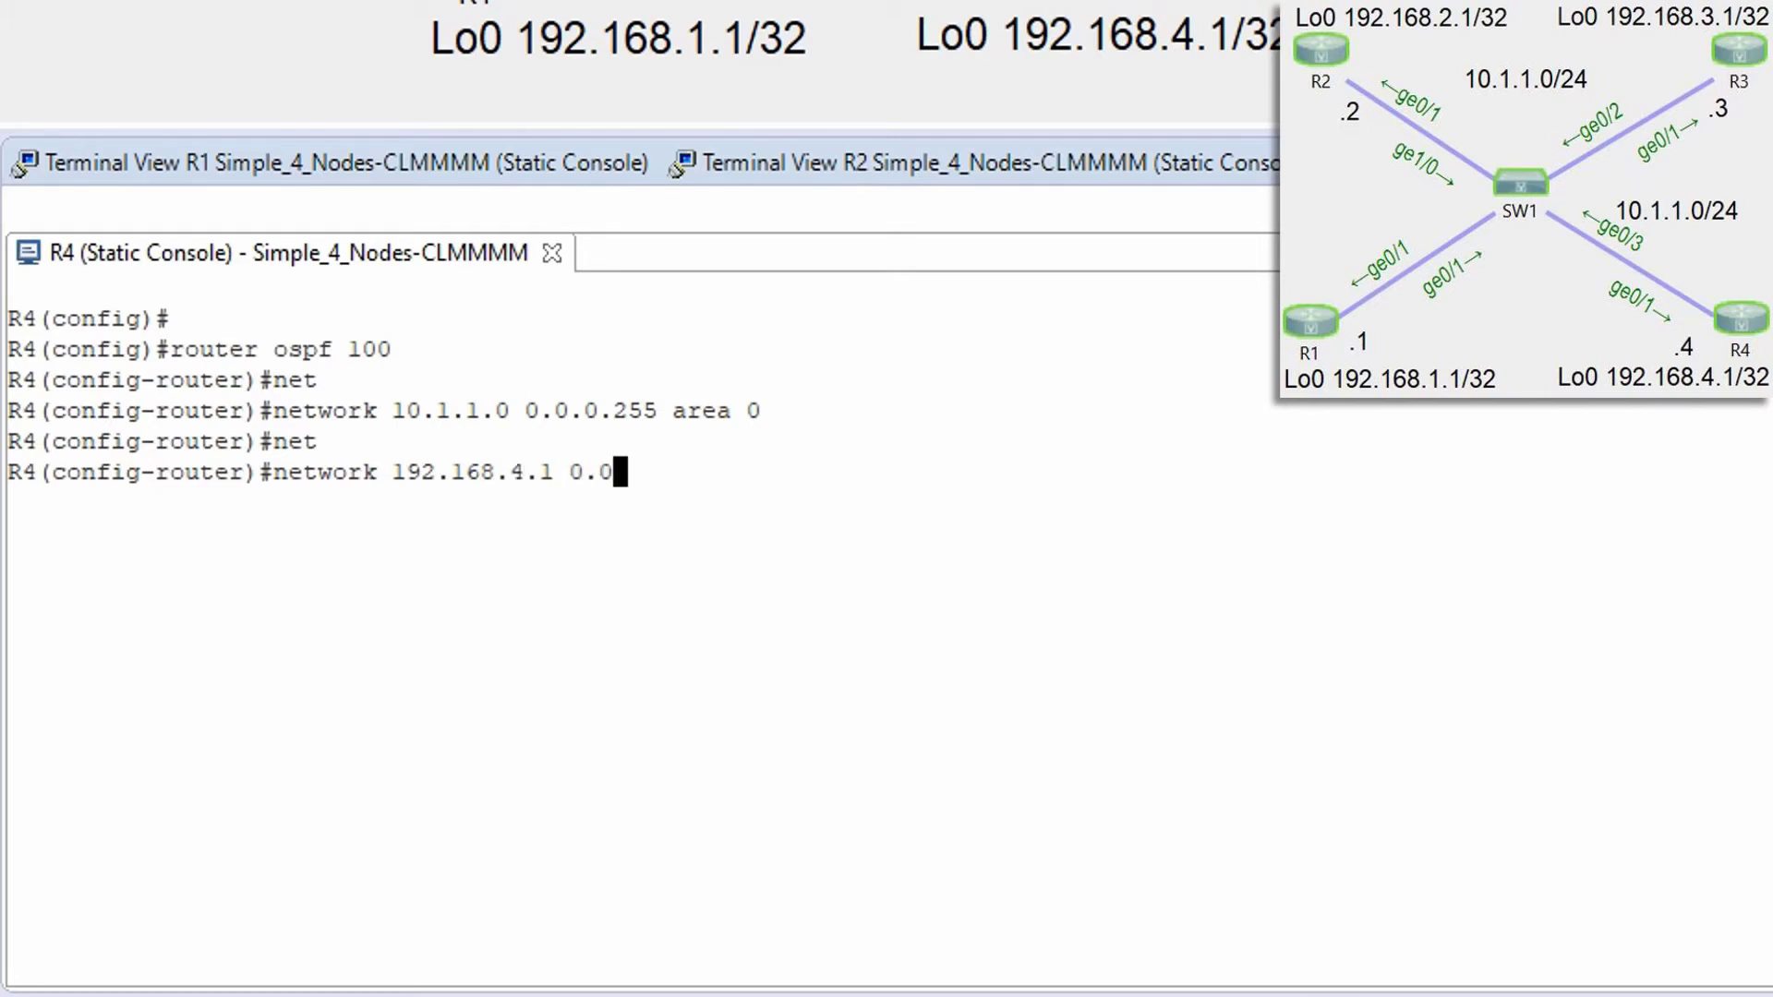
text(.0.0 area )
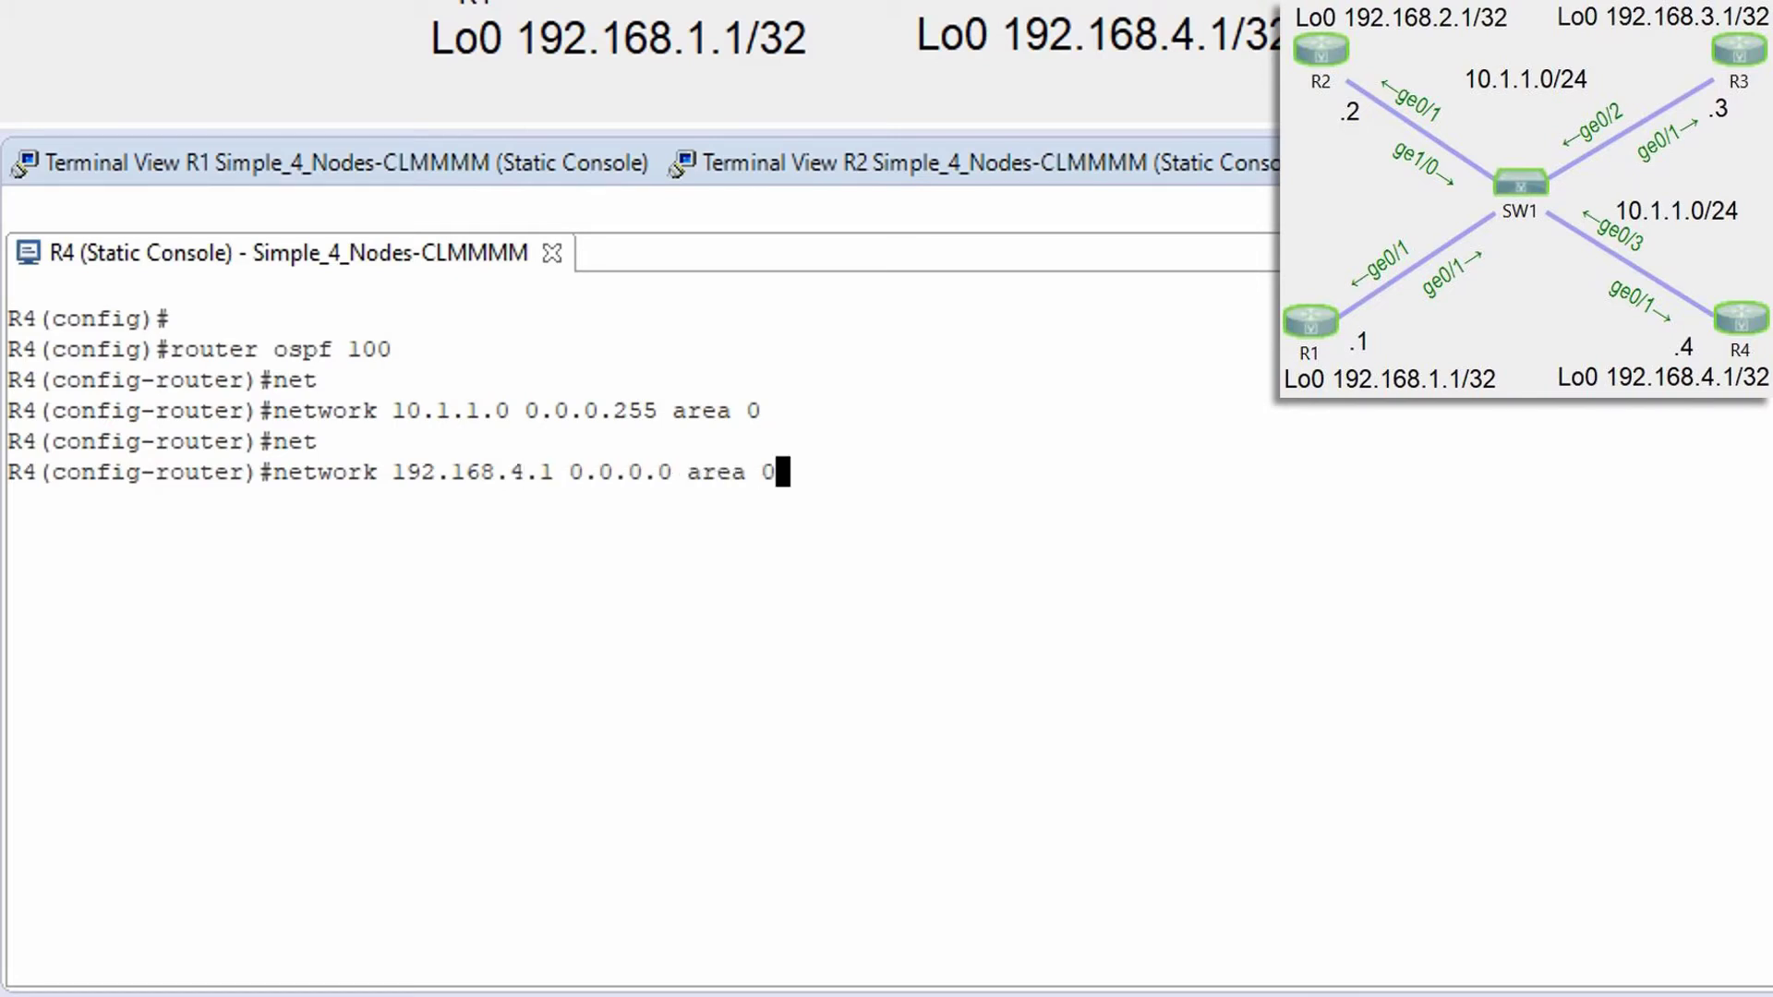
text(0)
key(Return)
Step: Leave configuration mode with 'end' on R4 and then on R1
text(end)
key(Return)
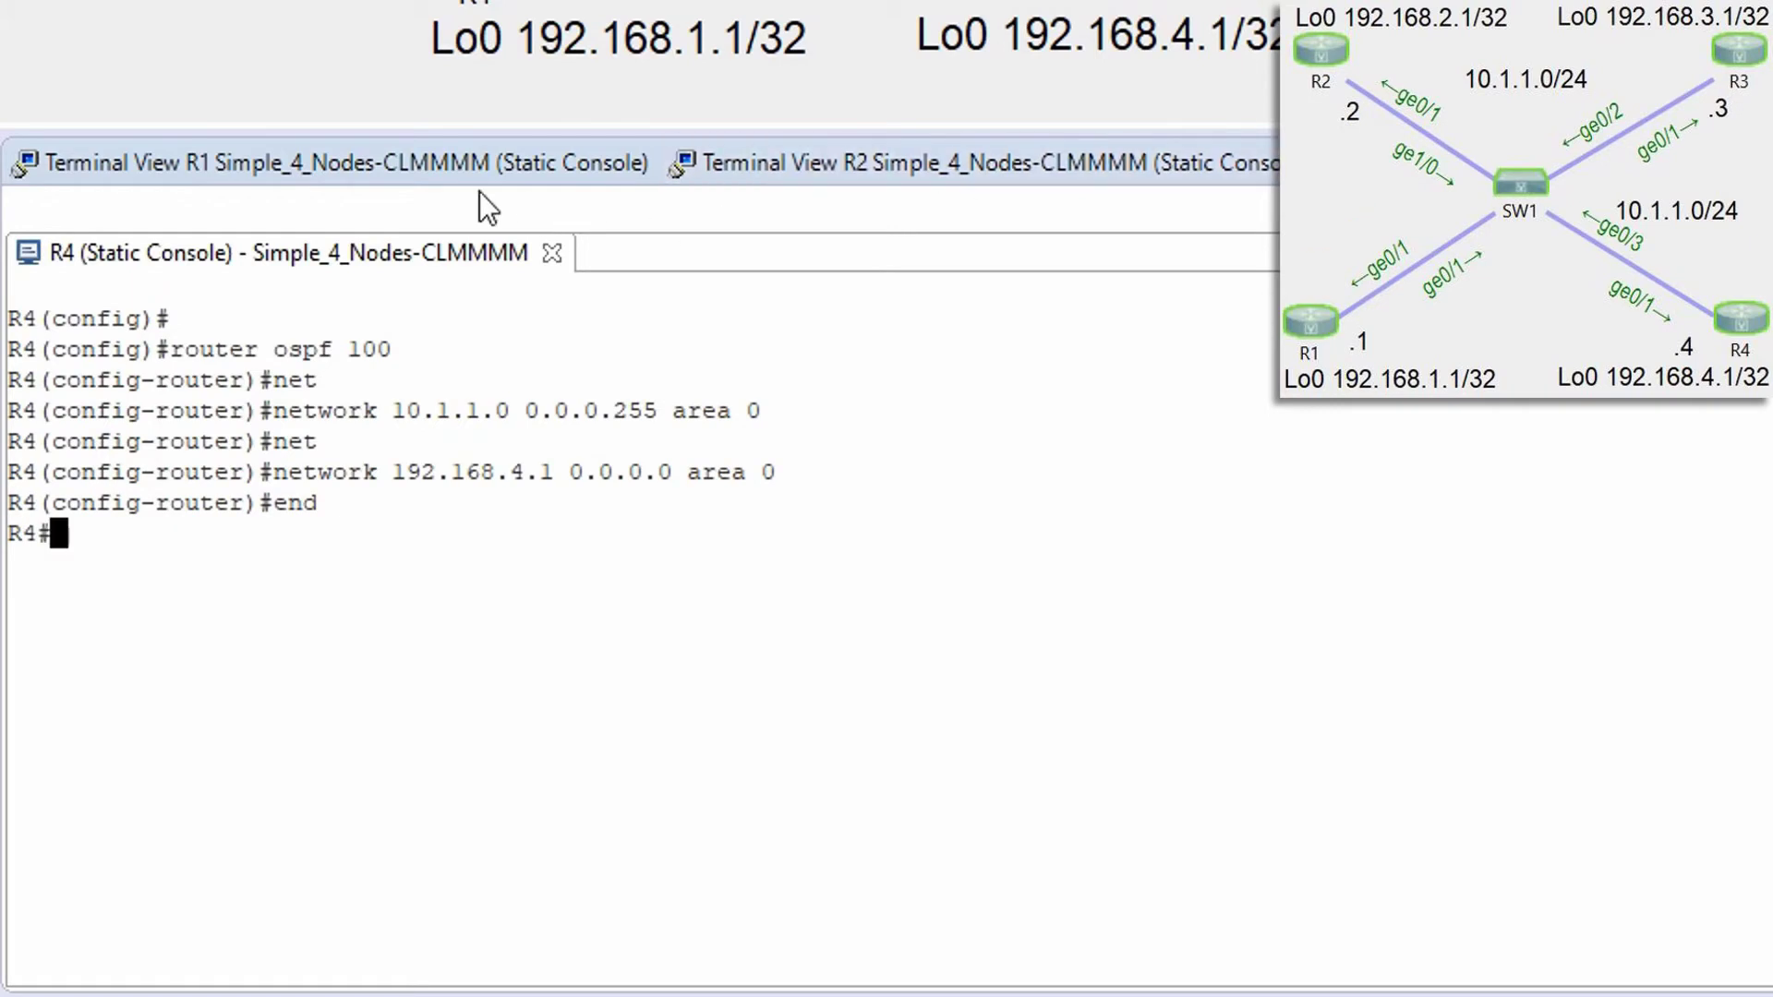
click(428, 146)
text(end)
key(Return)
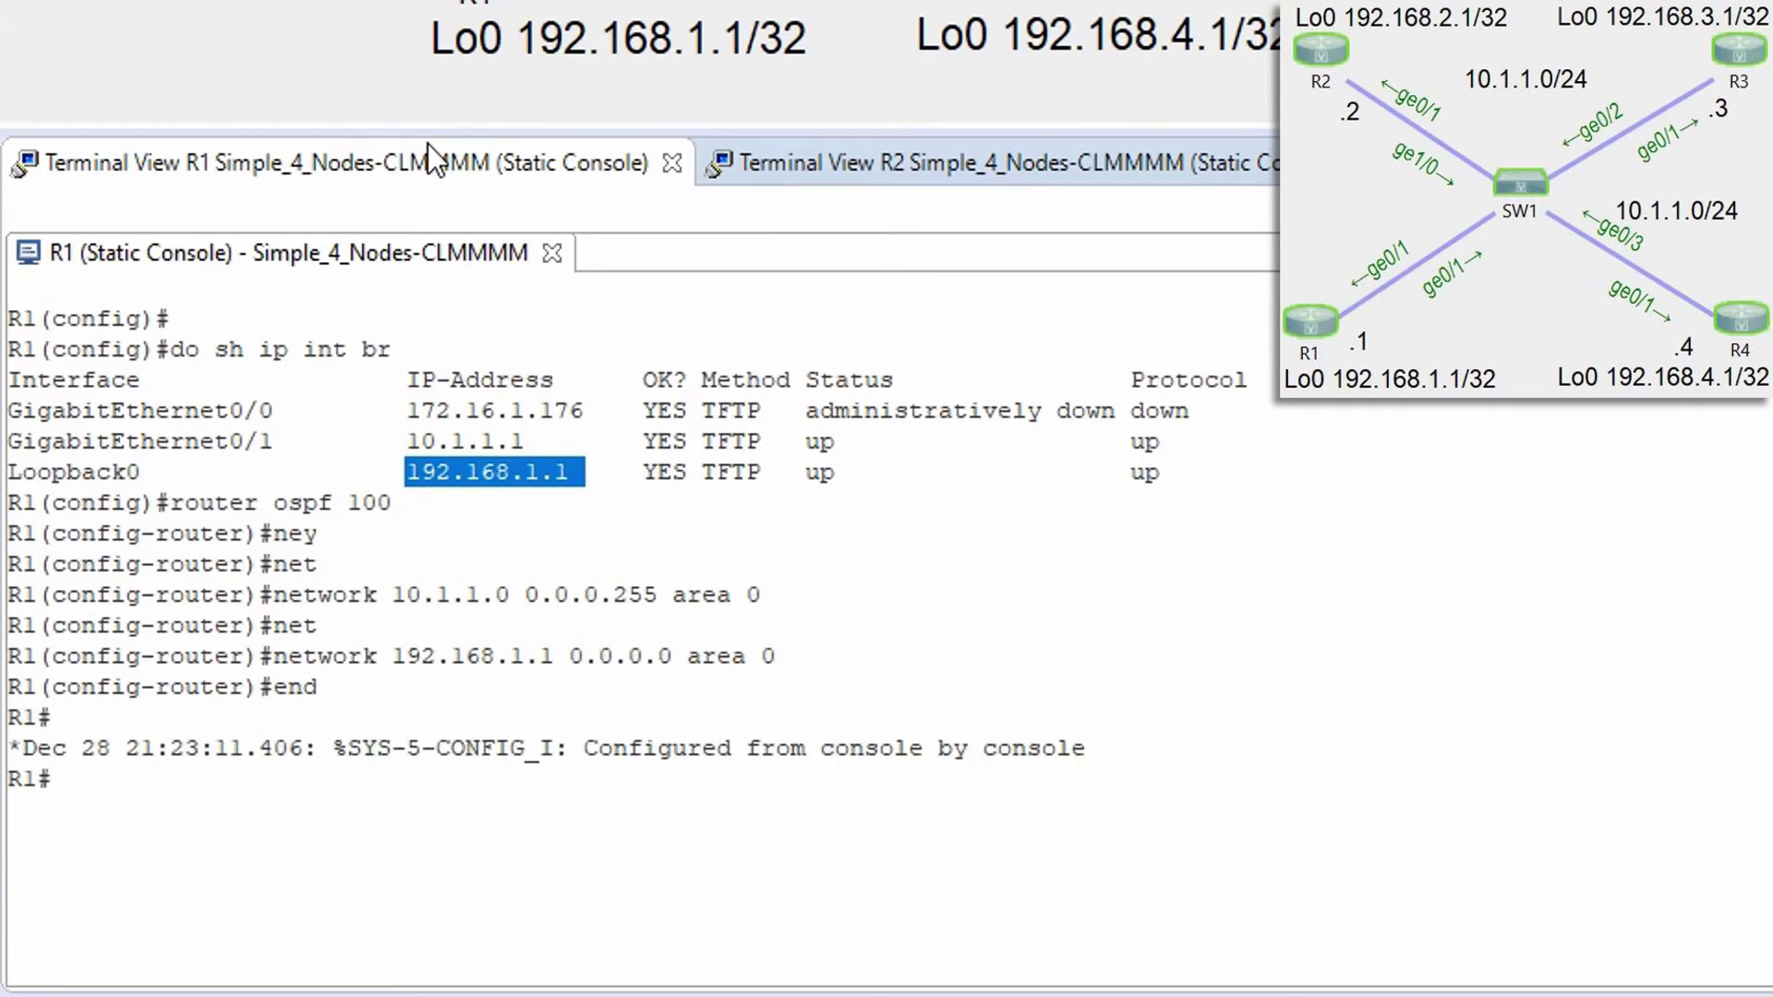
Step: Run 'show ip ospf neighbor' on R1 and rerun it while adjacencies form
text(show ip ospf nei)
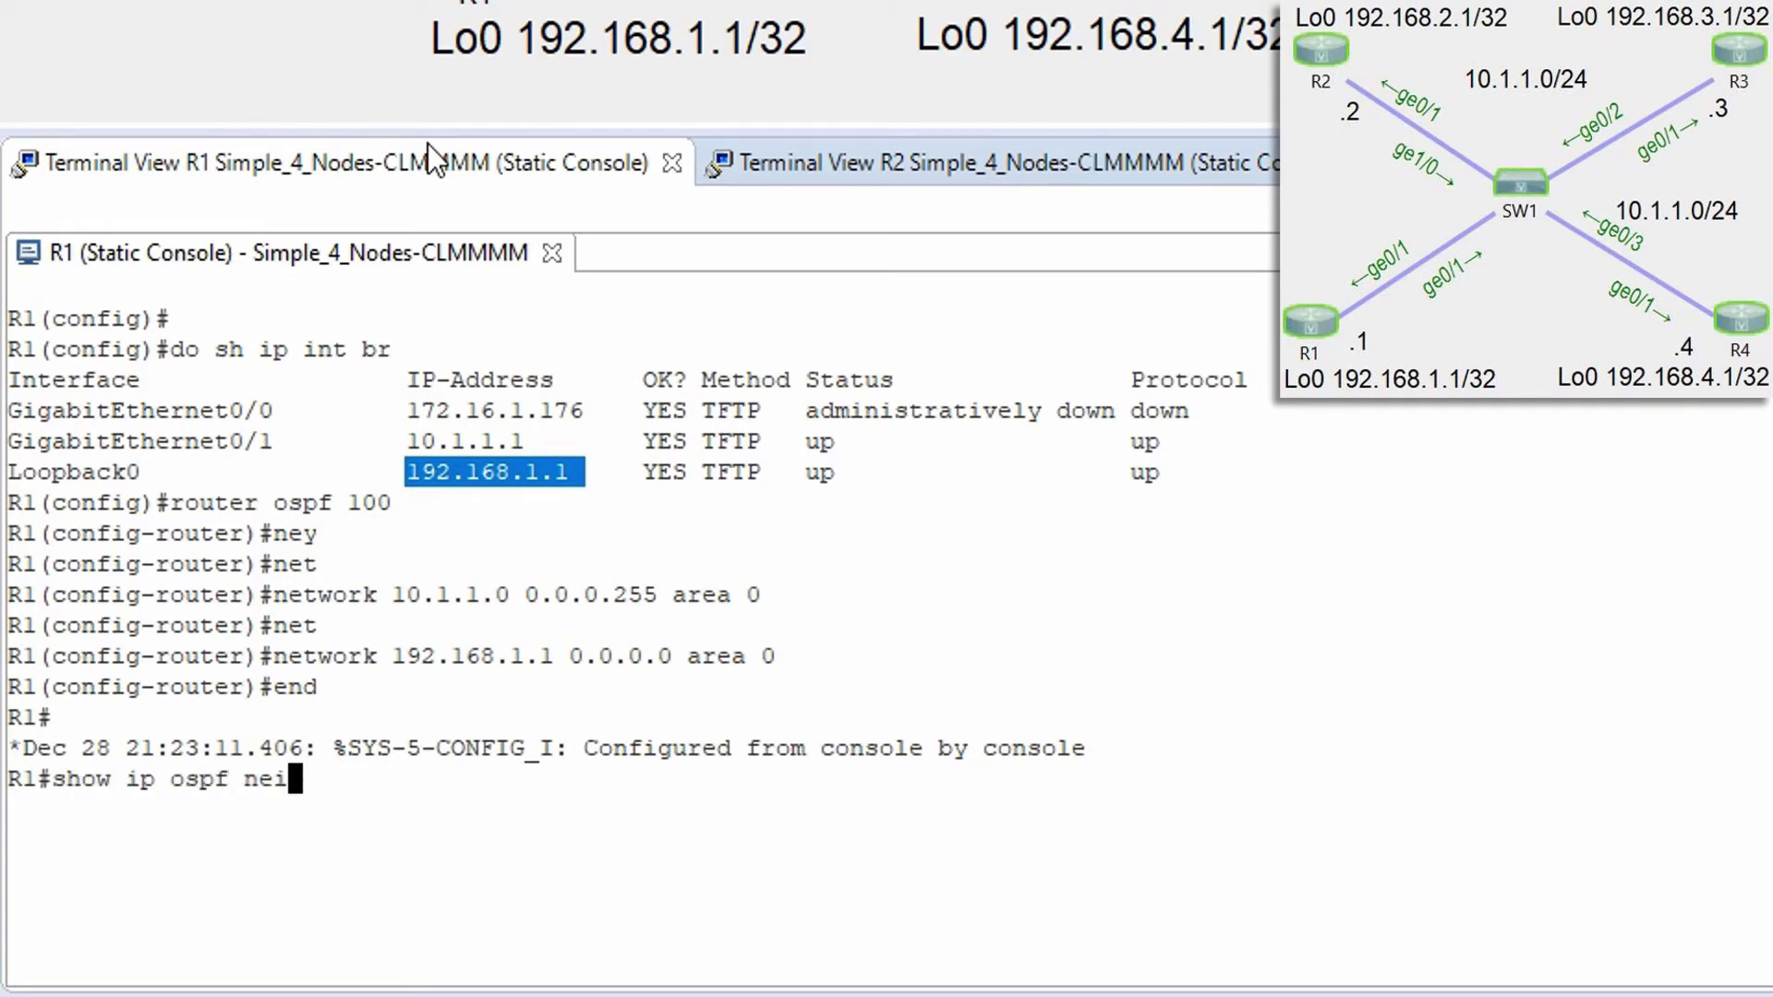
key(ctrl+a)
key(Return)
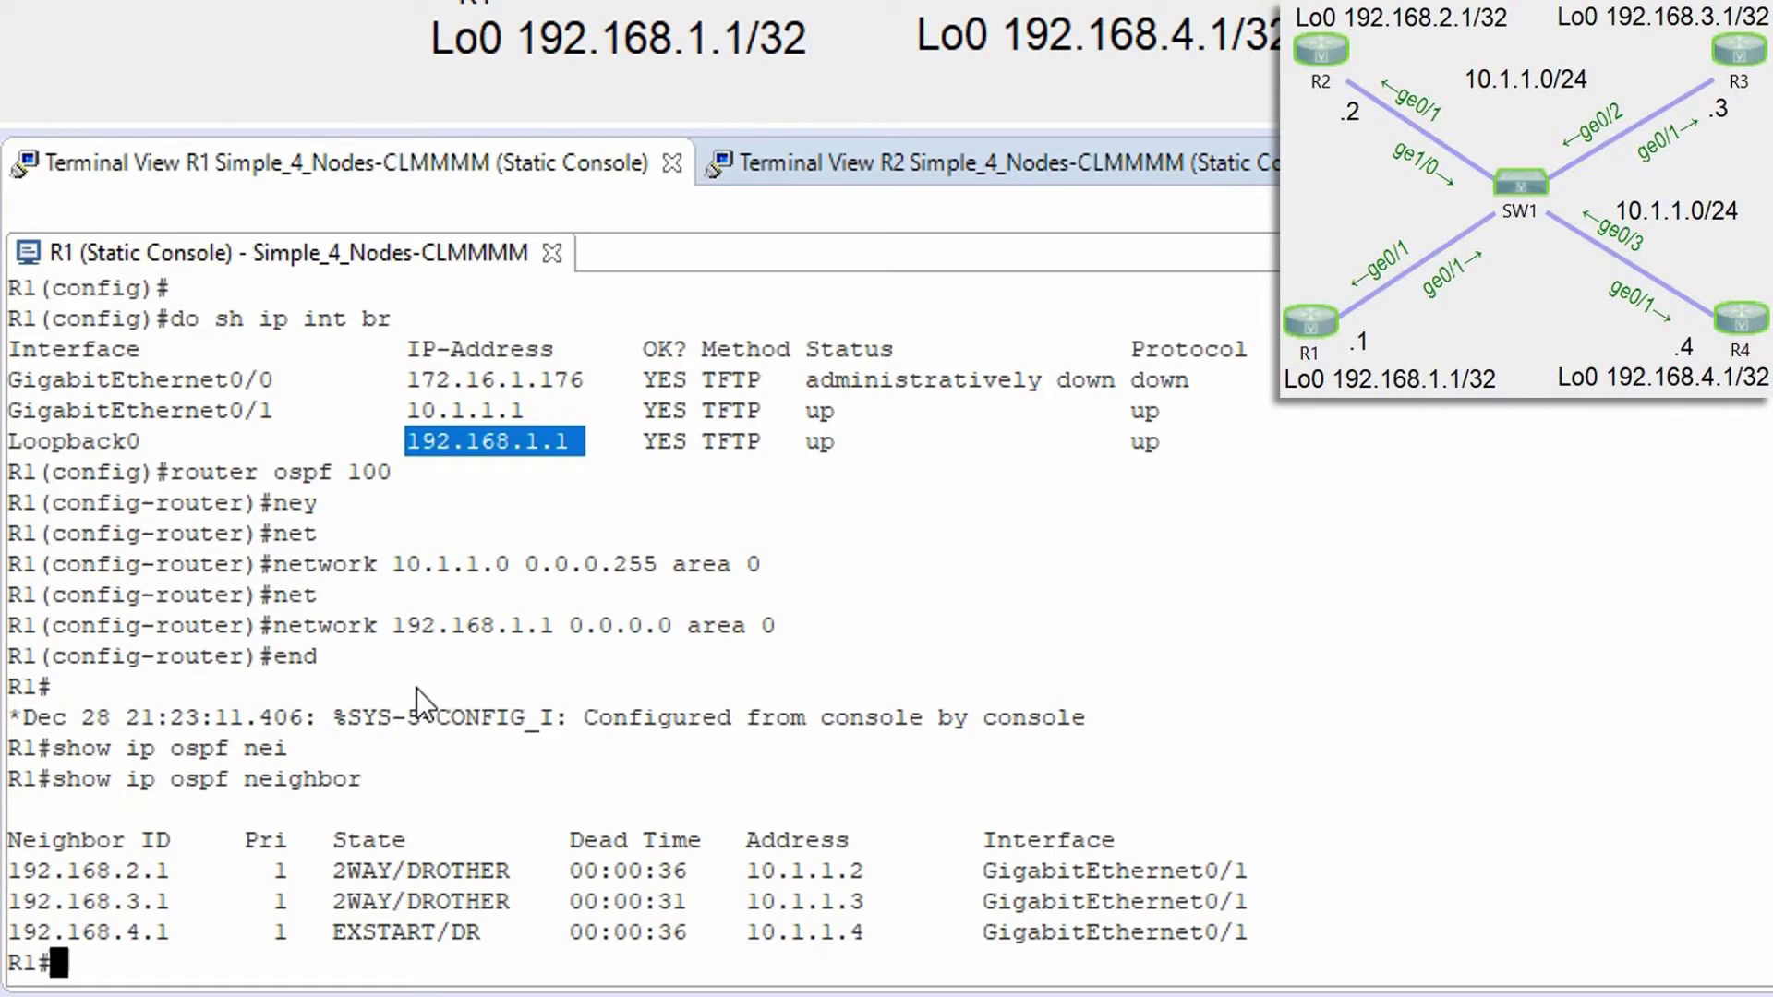
key(Up)
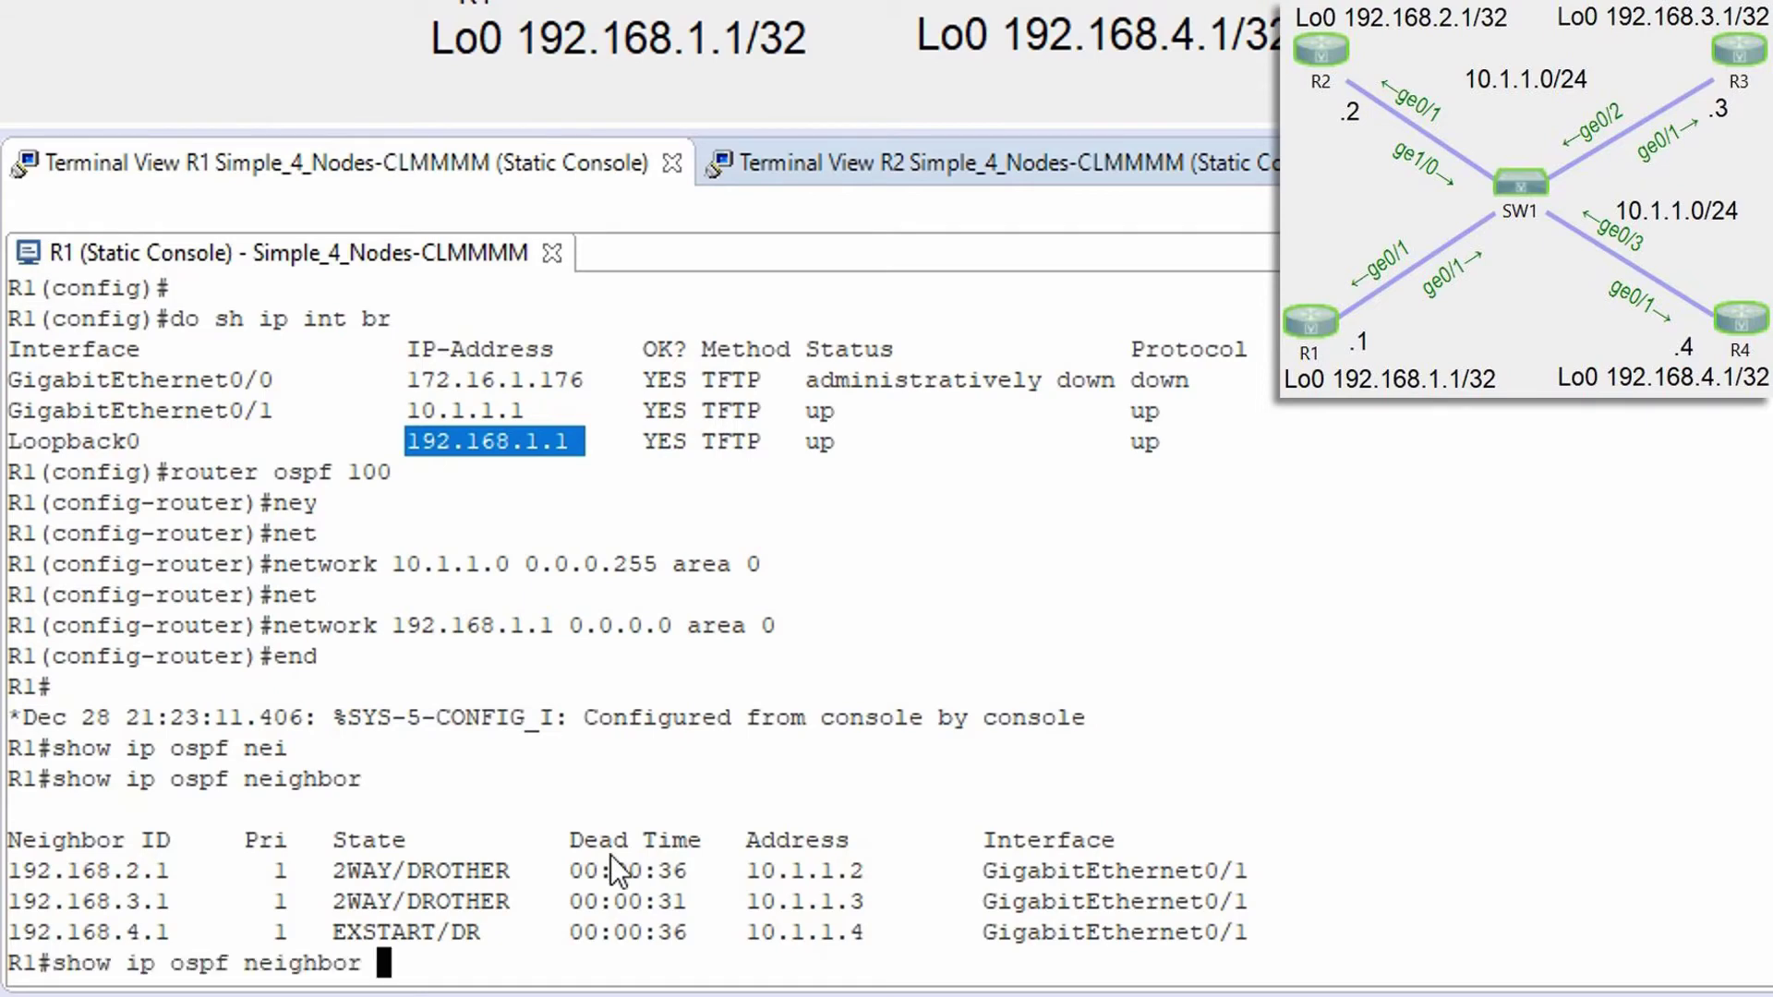
key(Return)
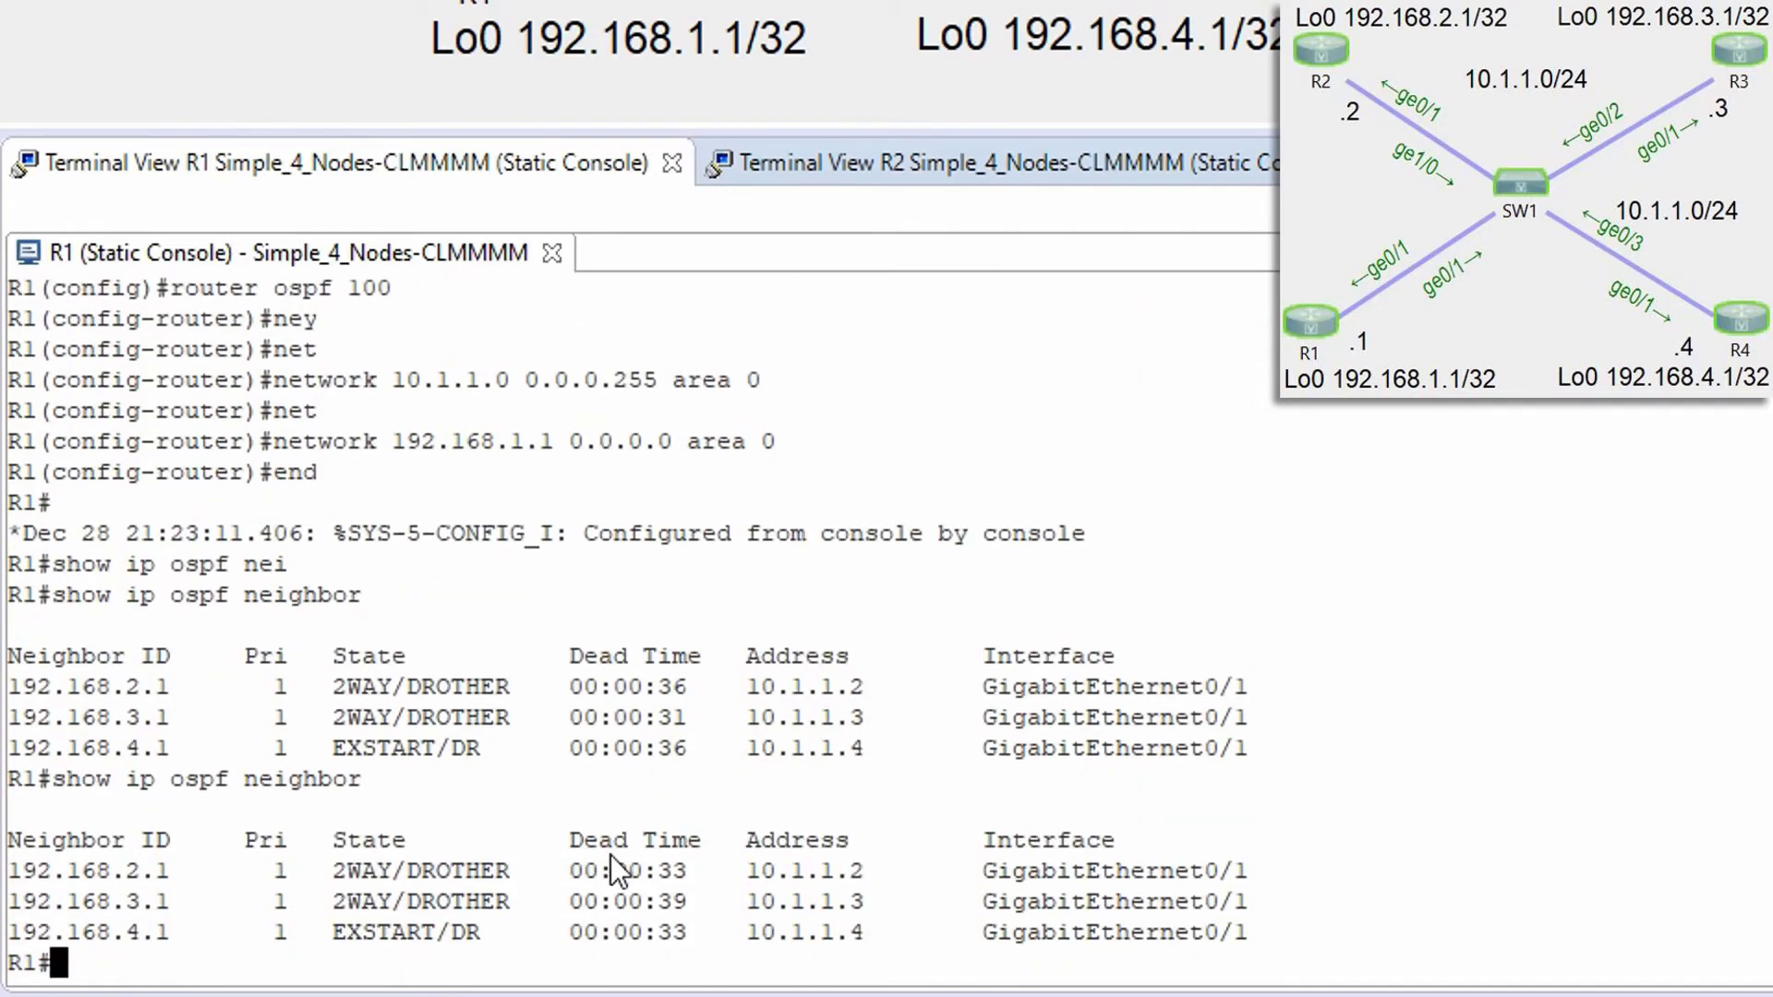
key(Up)
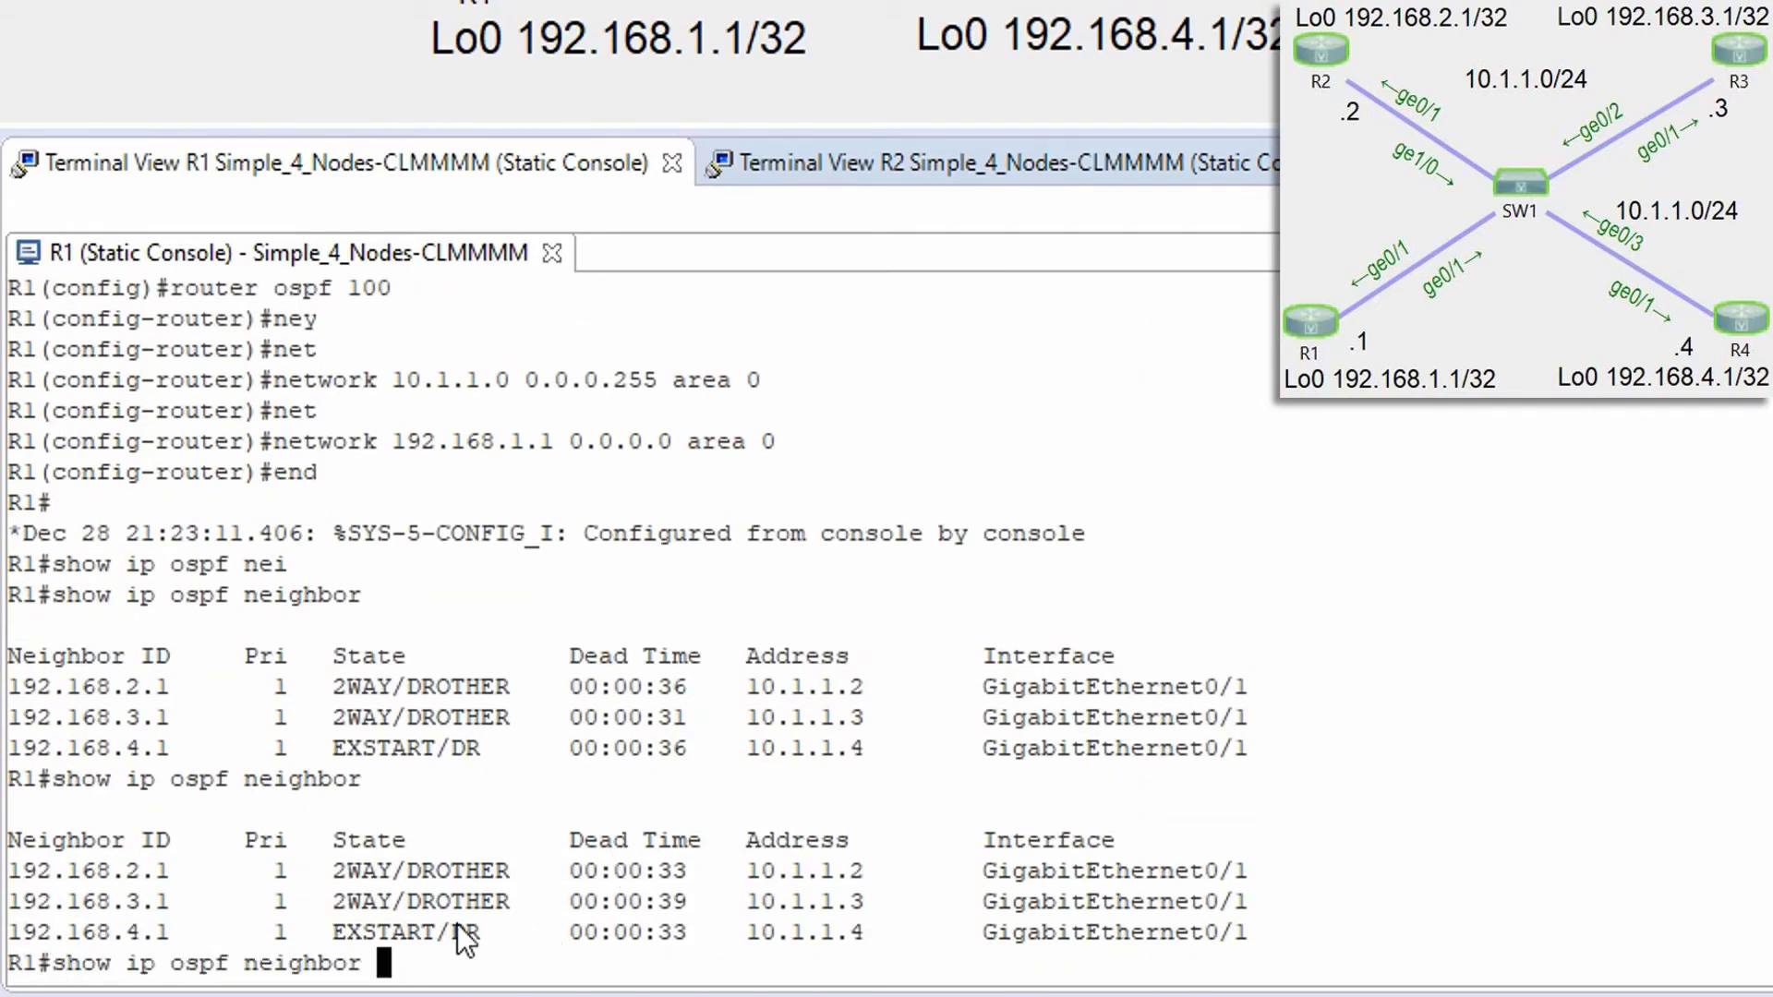
key(Return)
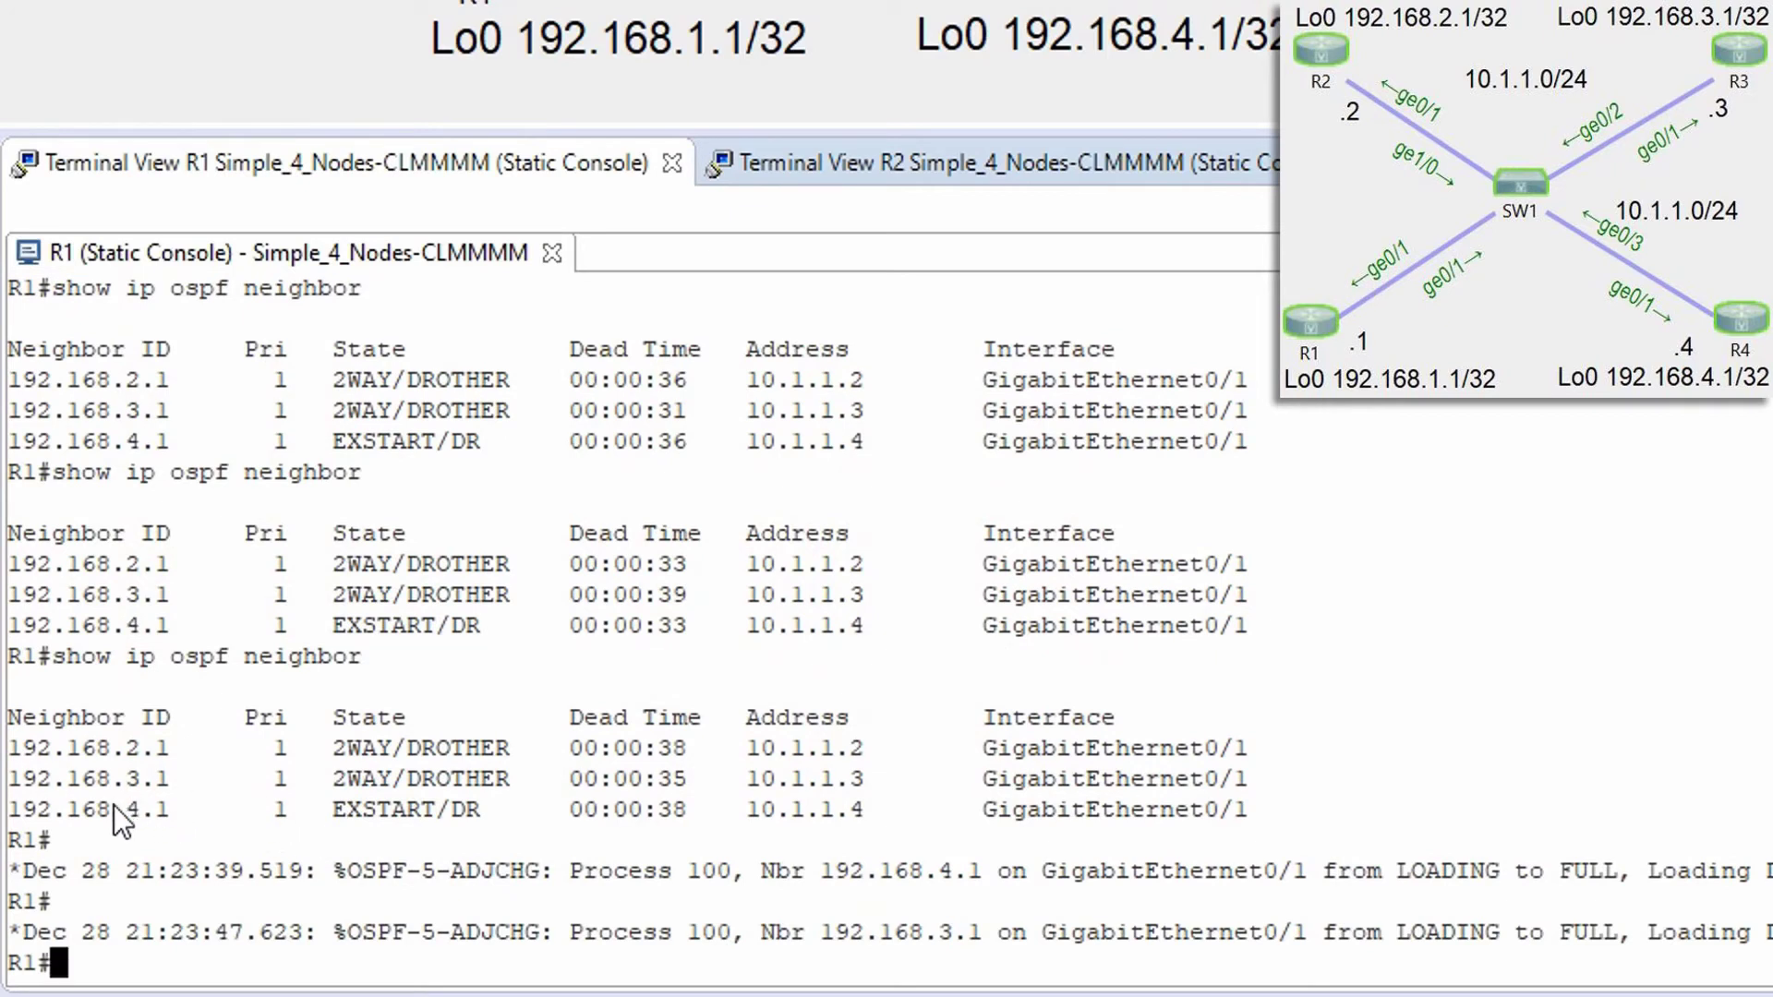
Step: Rerun the neighbor check and highlight R4 as FULL/DR and 192.168.3.1 as FULL/BDR
mouse_move(114, 805)
mouse_down()
mouse_move(165, 805)
mouse_move(102, 780)
mouse_up()
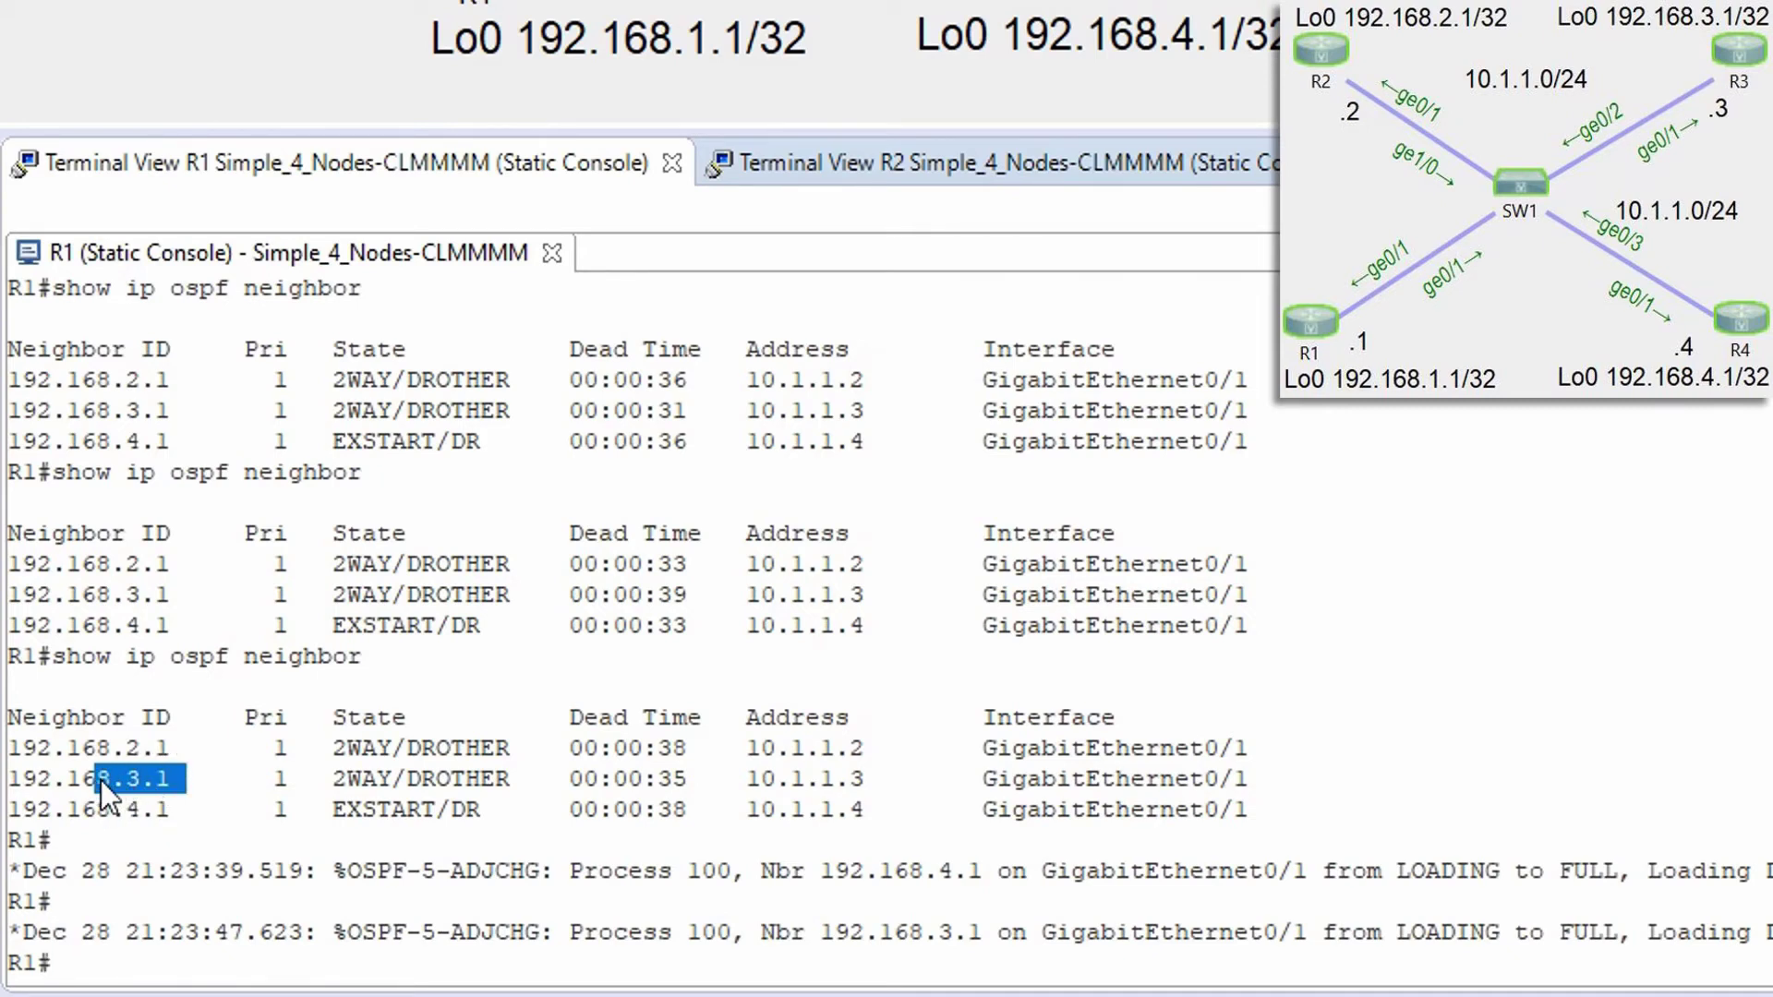
key(Up)
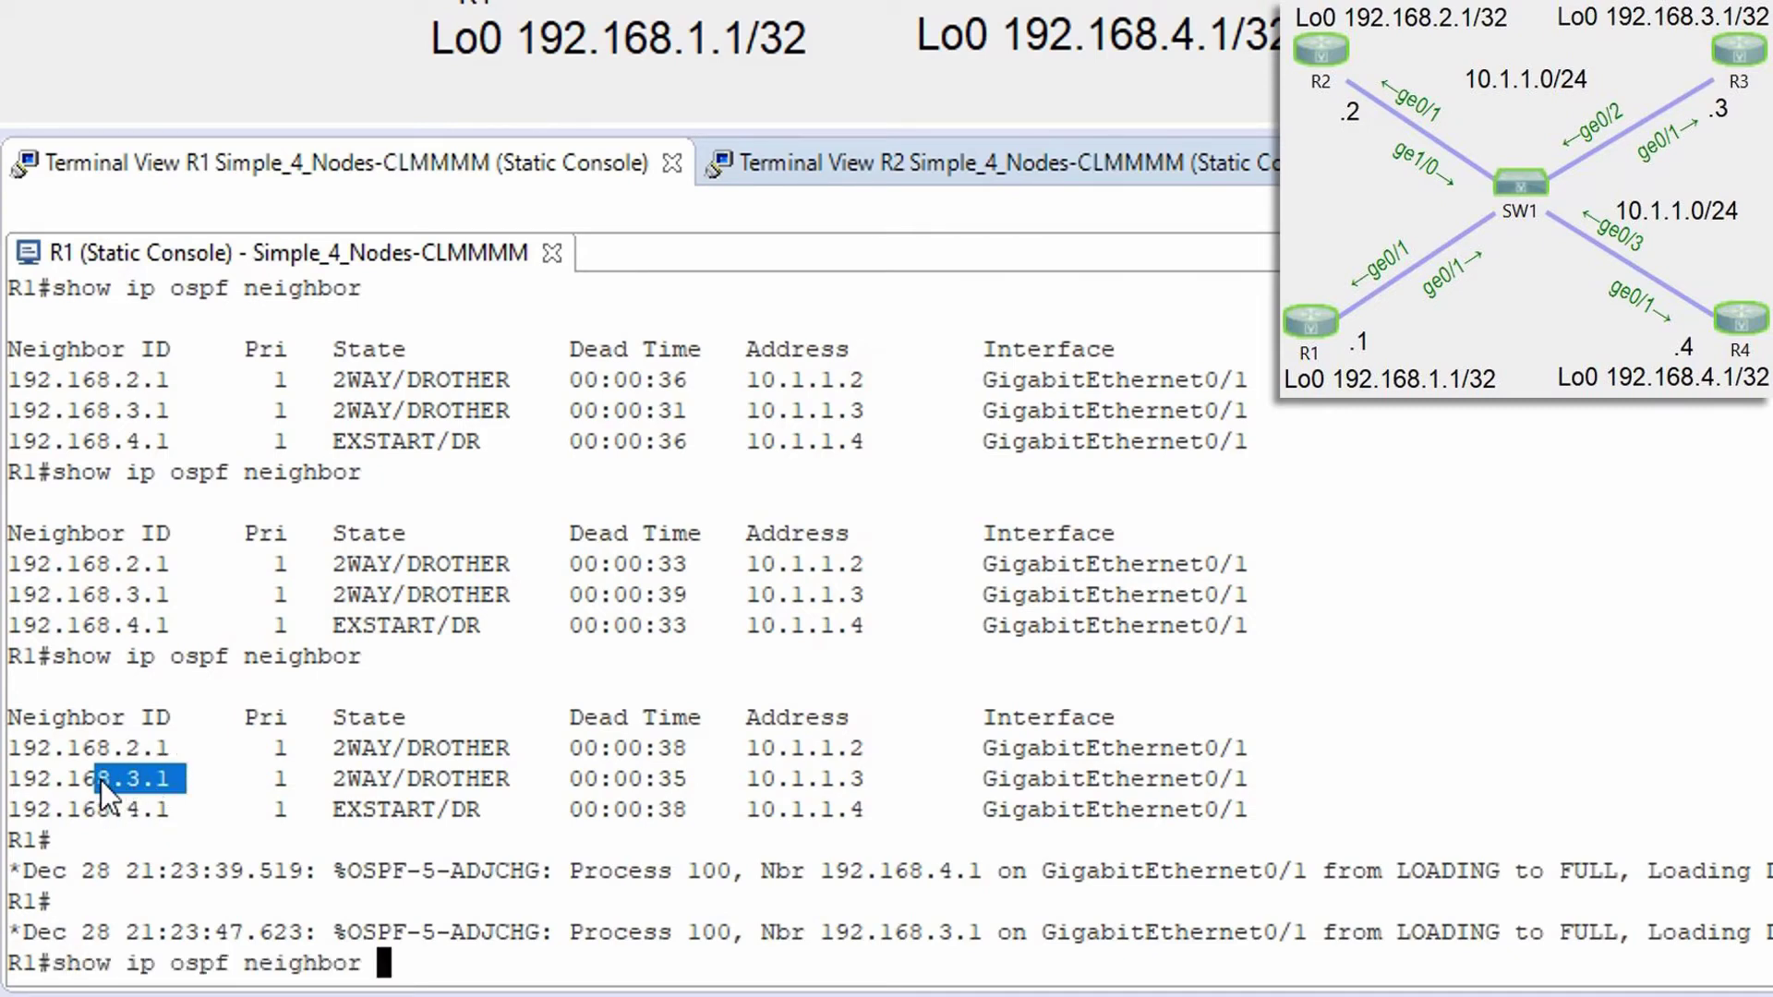
key(Return)
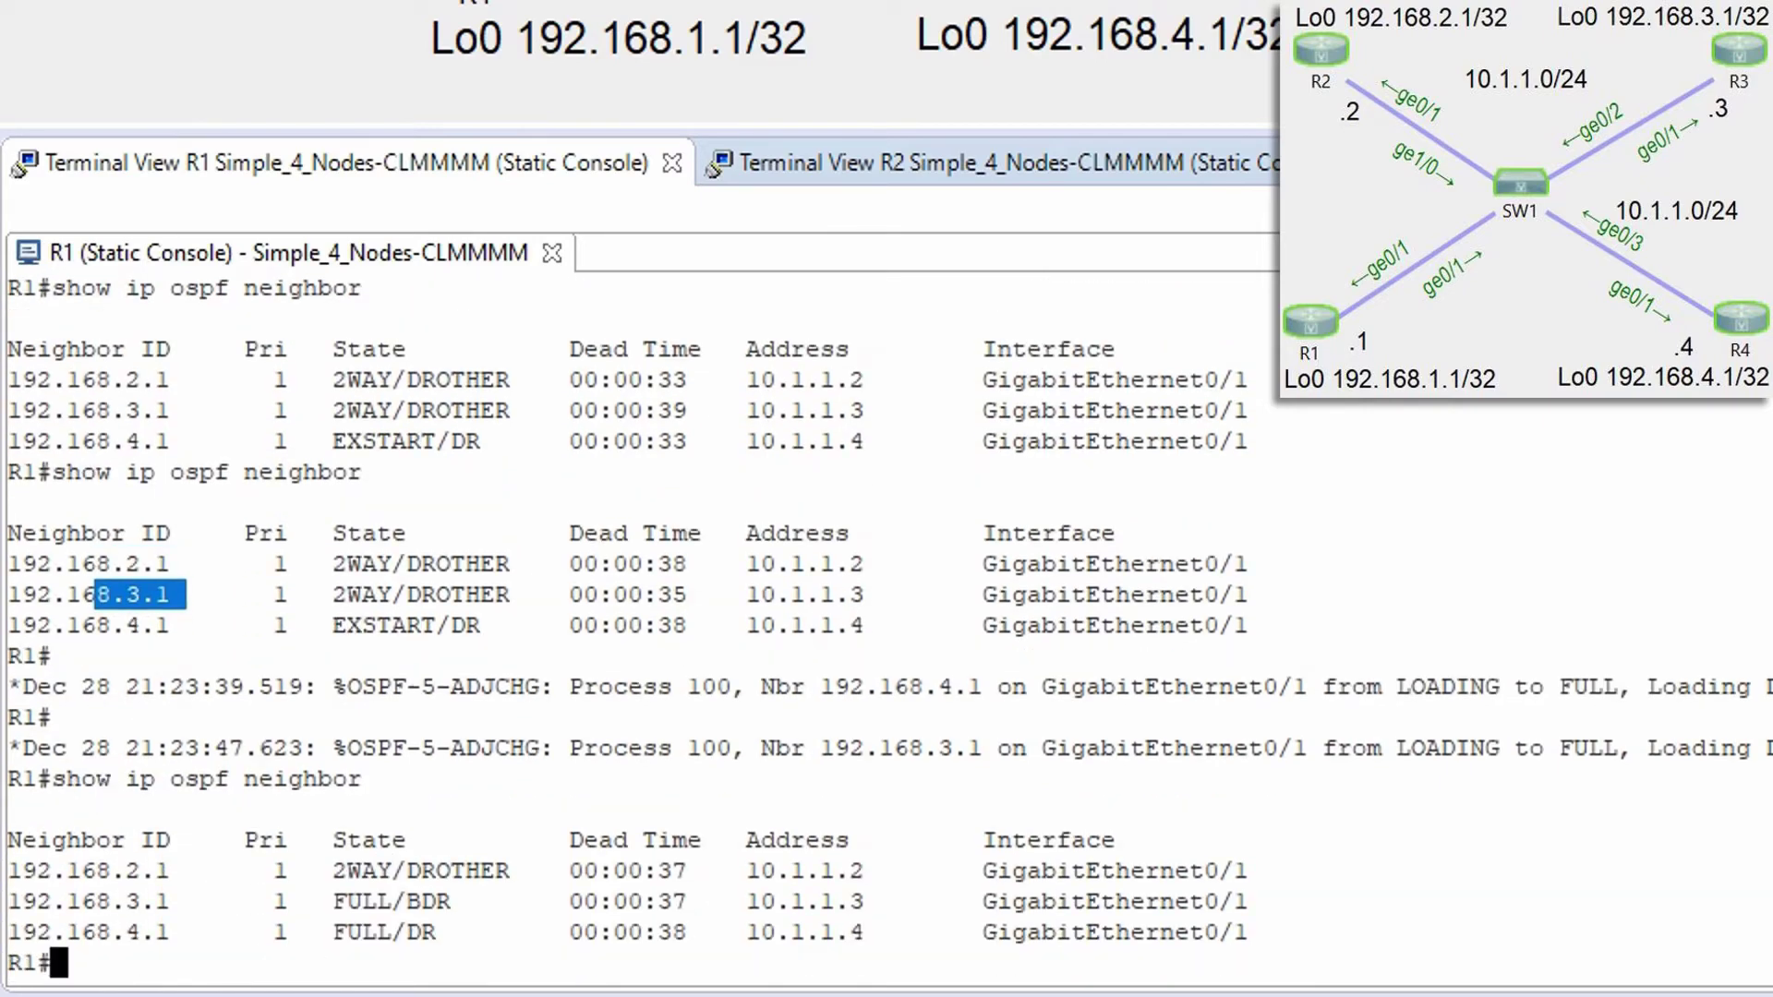
drag(451, 928, 3, 932)
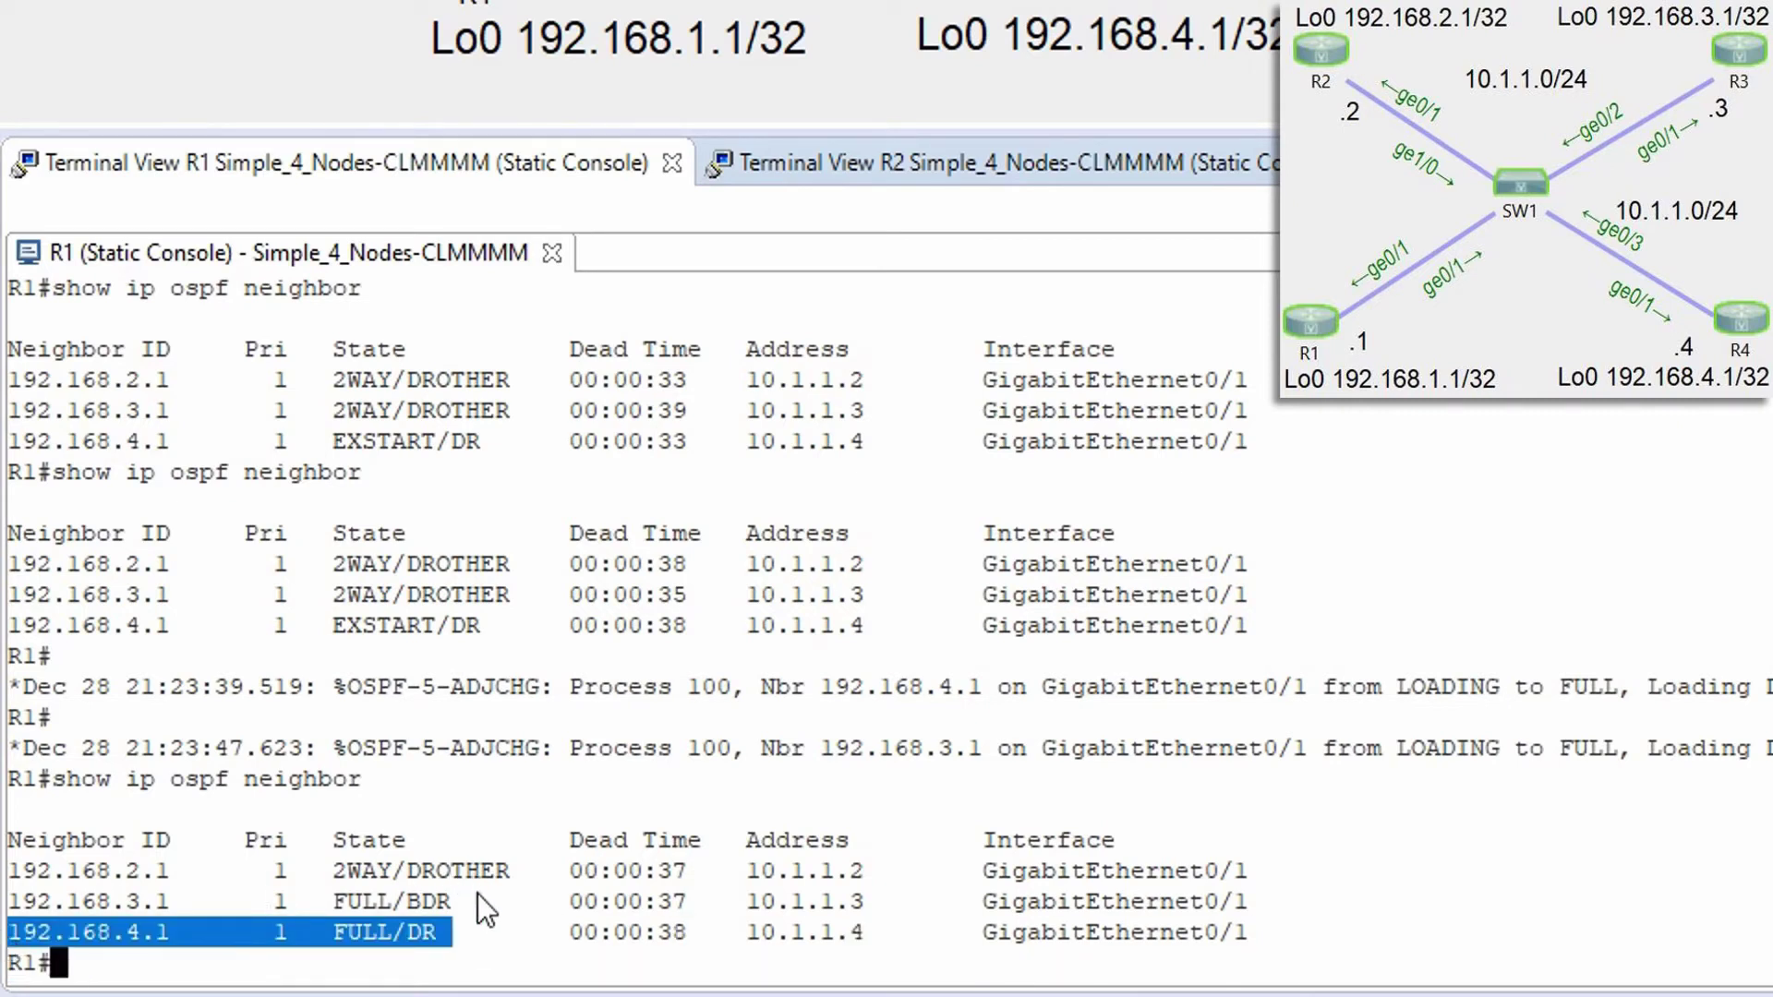
drag(472, 902, 54, 896)
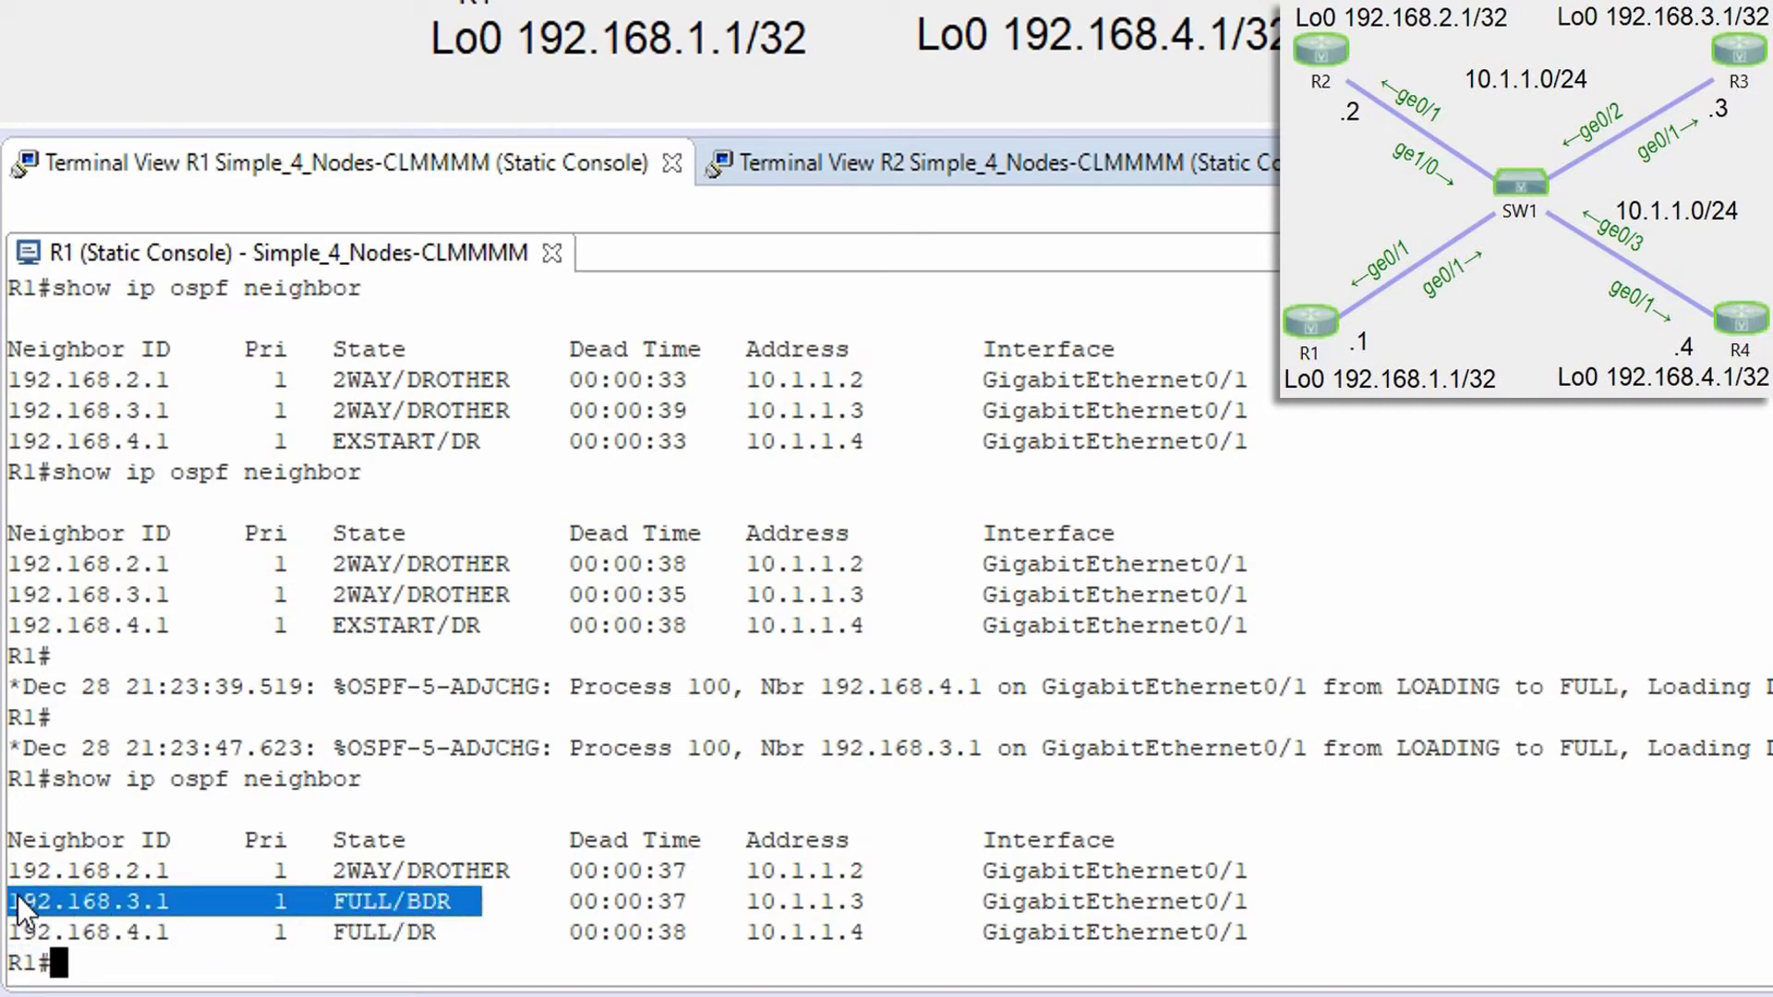
click(1453, 628)
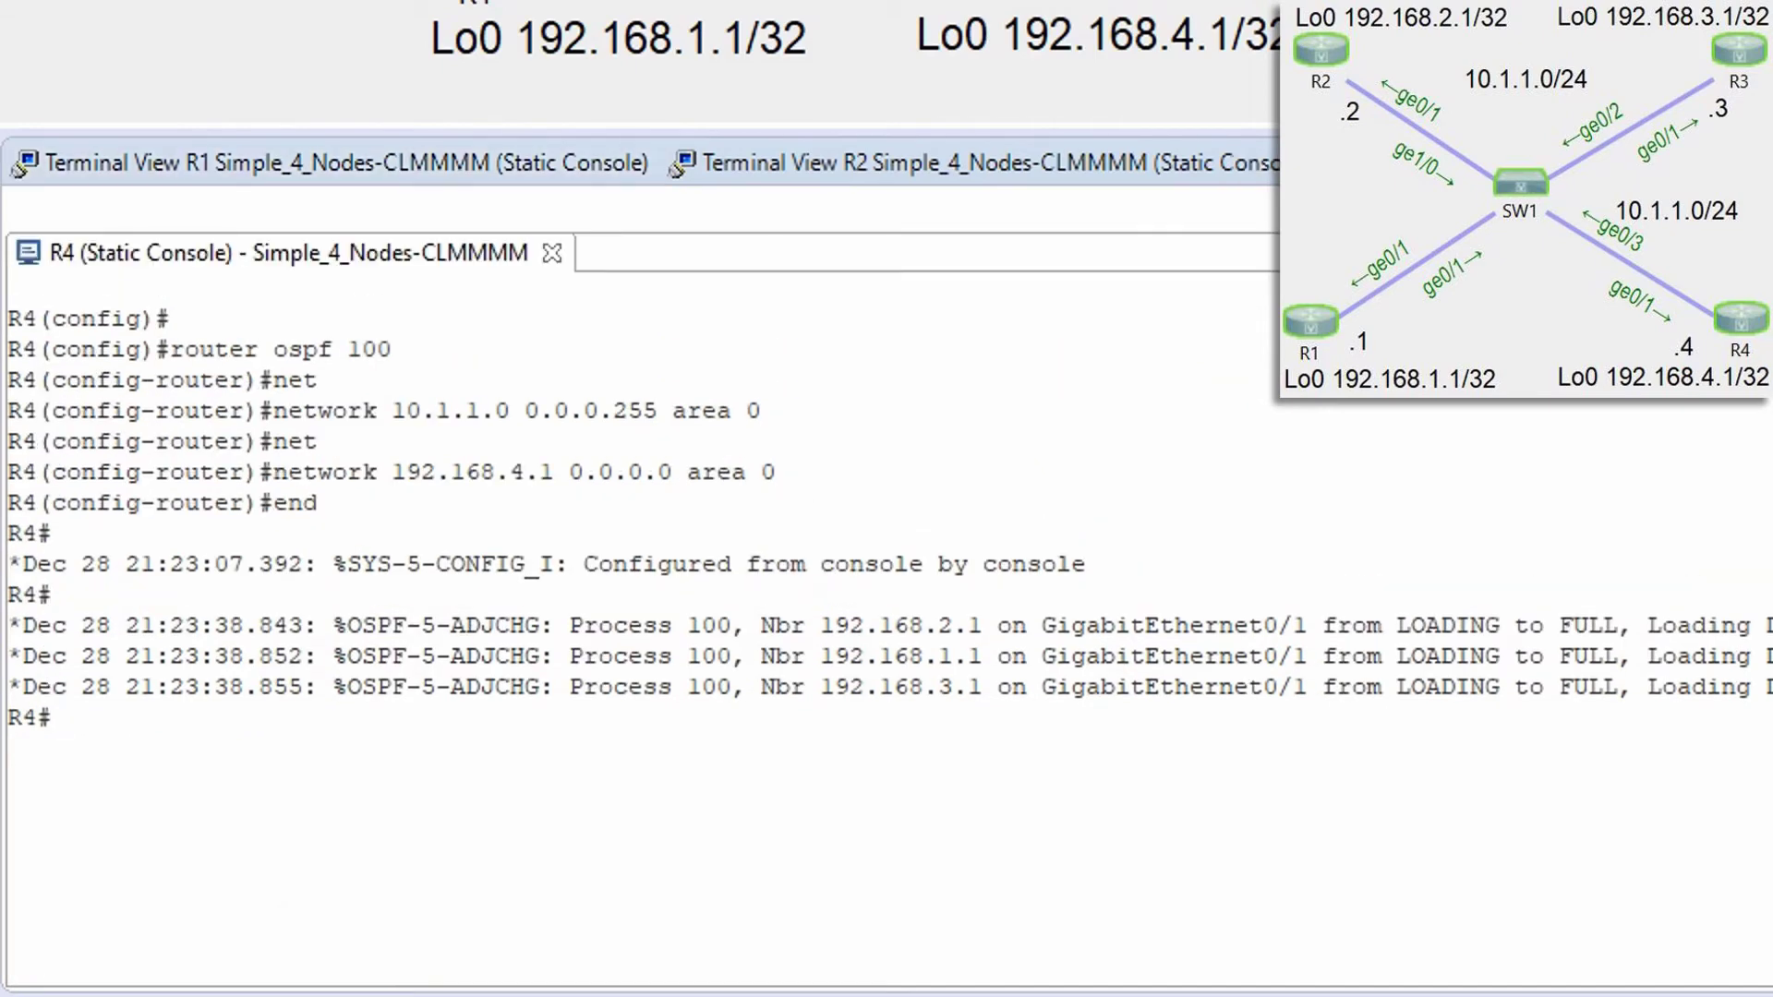
Step: On R4, enter configuration mode with 'conf t' and exit again with 'end'
key(Return)
key(Return)
text(conf t)
key(Return)
text(int)
key(BackSpace)
key(BackSpace)
key(BackSpace)
text(end)
key(Return)
Step: Run 'sh ip ospf neighbor' on R4 and highlight R1's FULL/DROTHER entry
text(s)
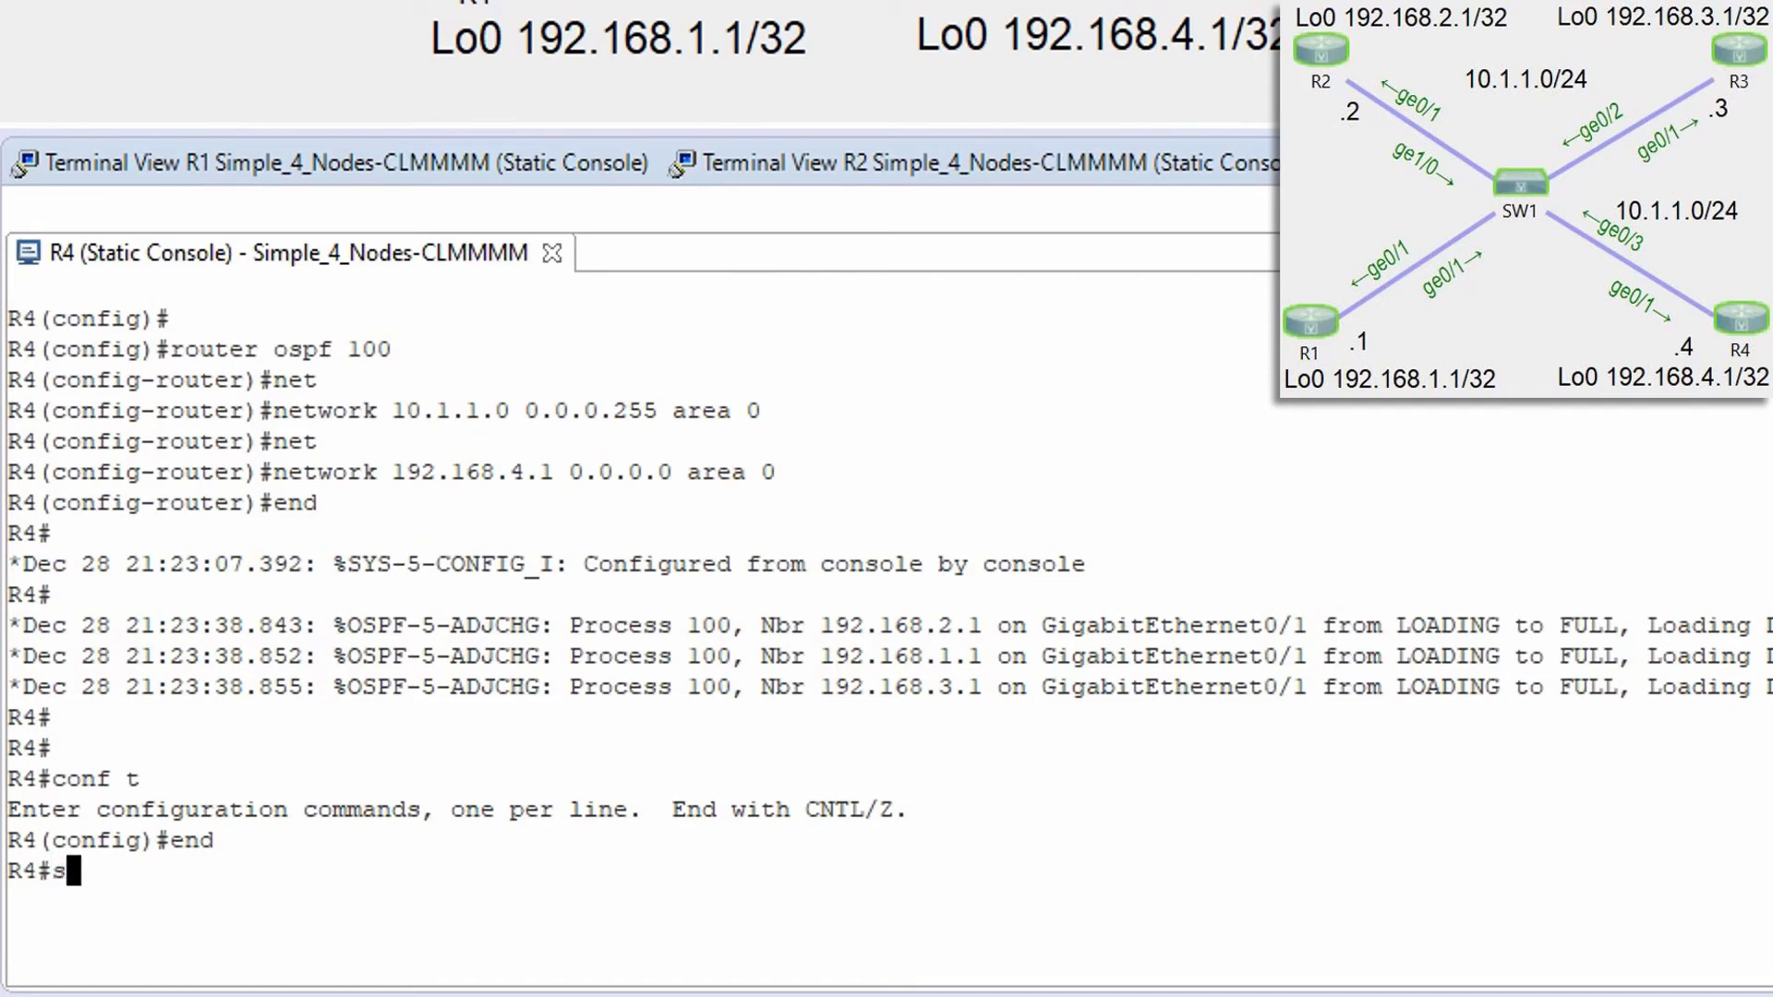
text(h ip)
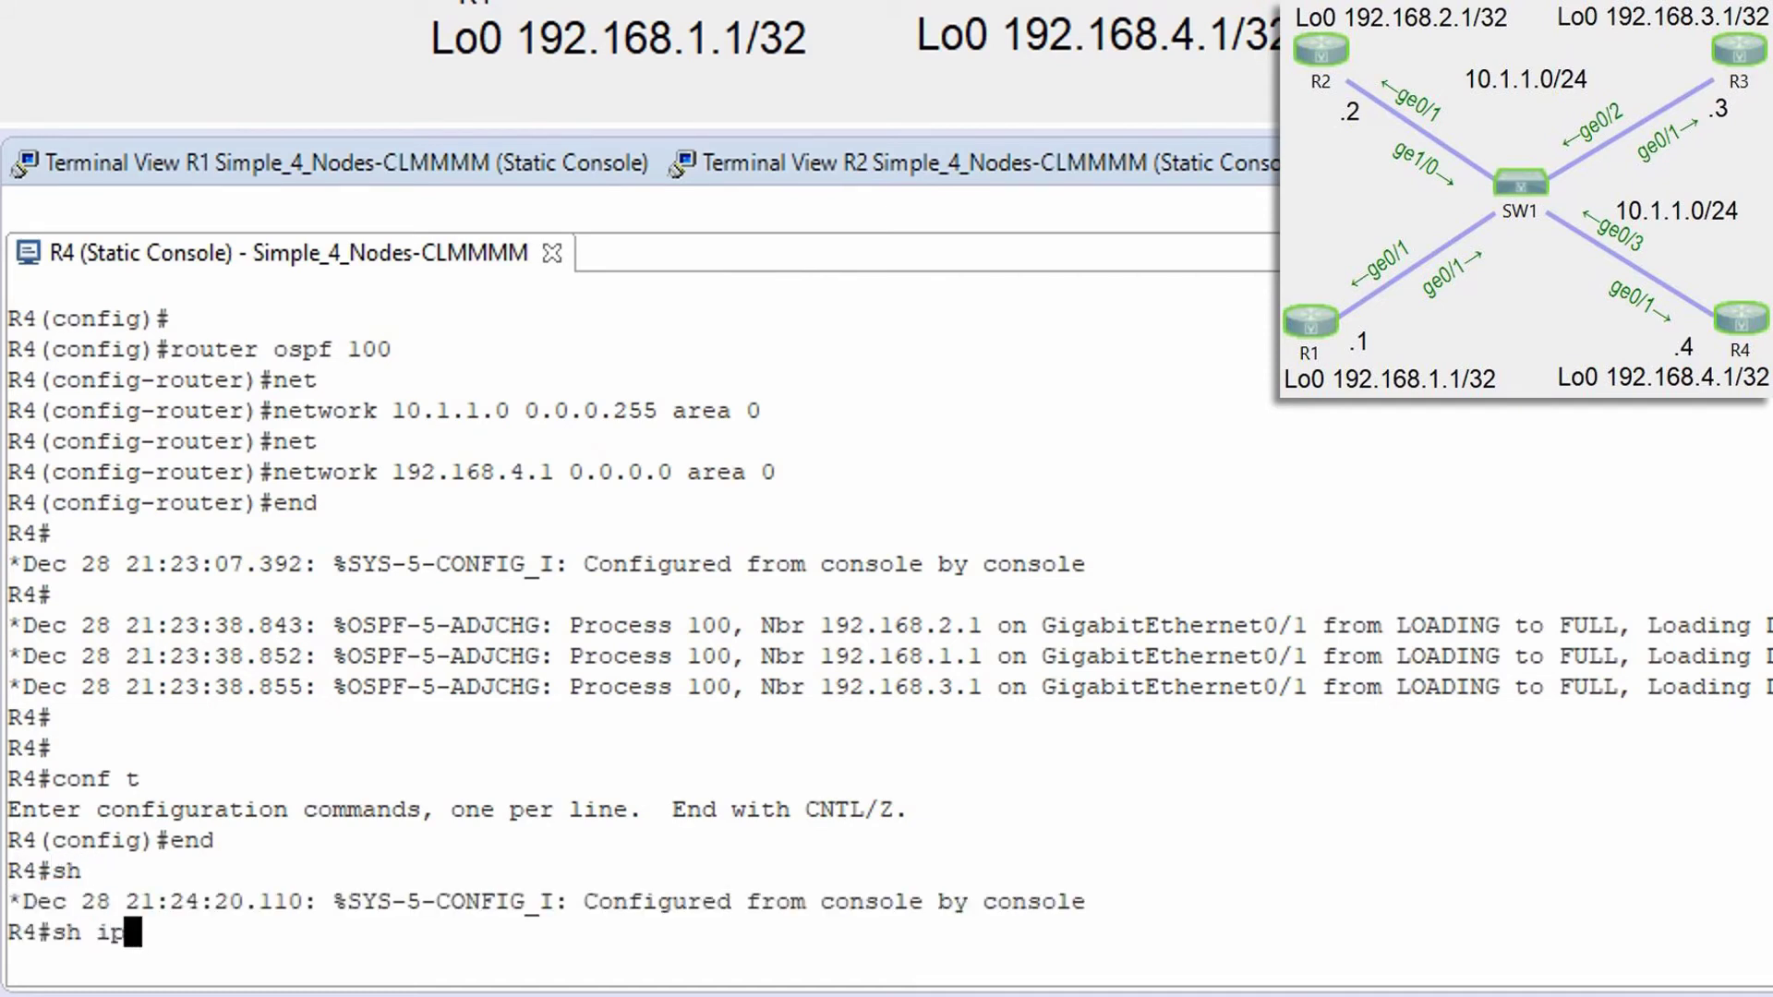
text( ospf nei)
key(Tab)
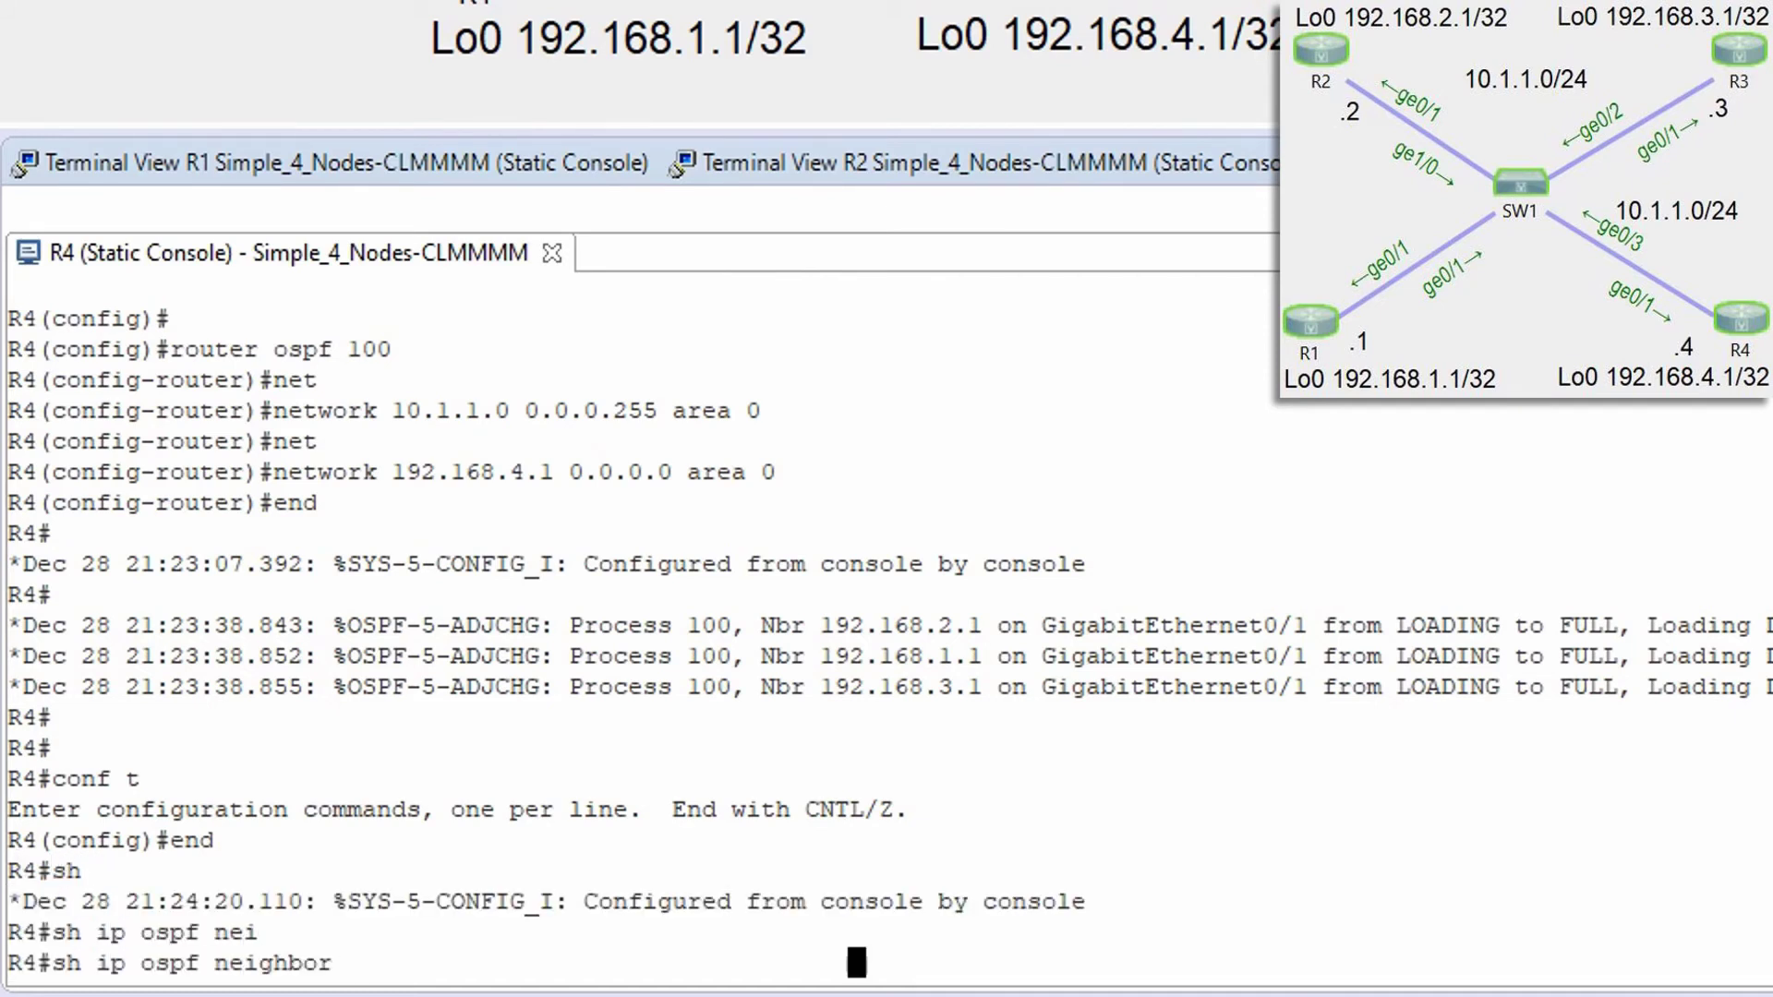
key(Return)
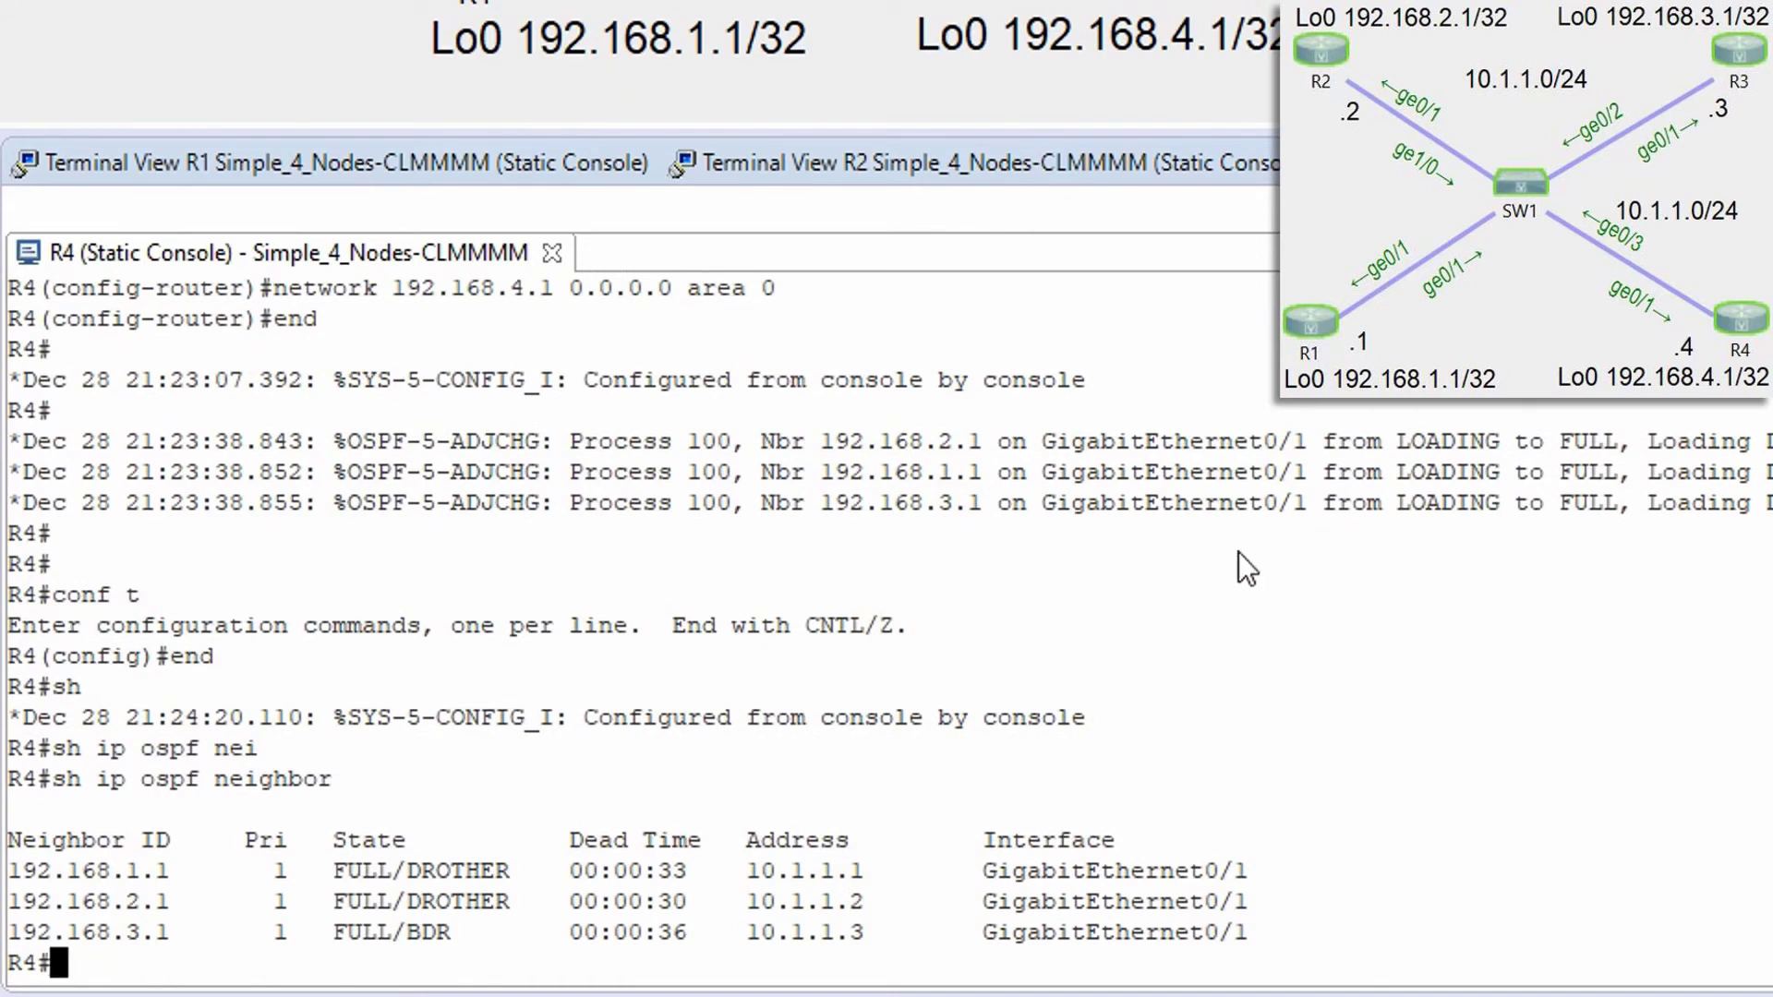
drag(327, 873, 368, 874)
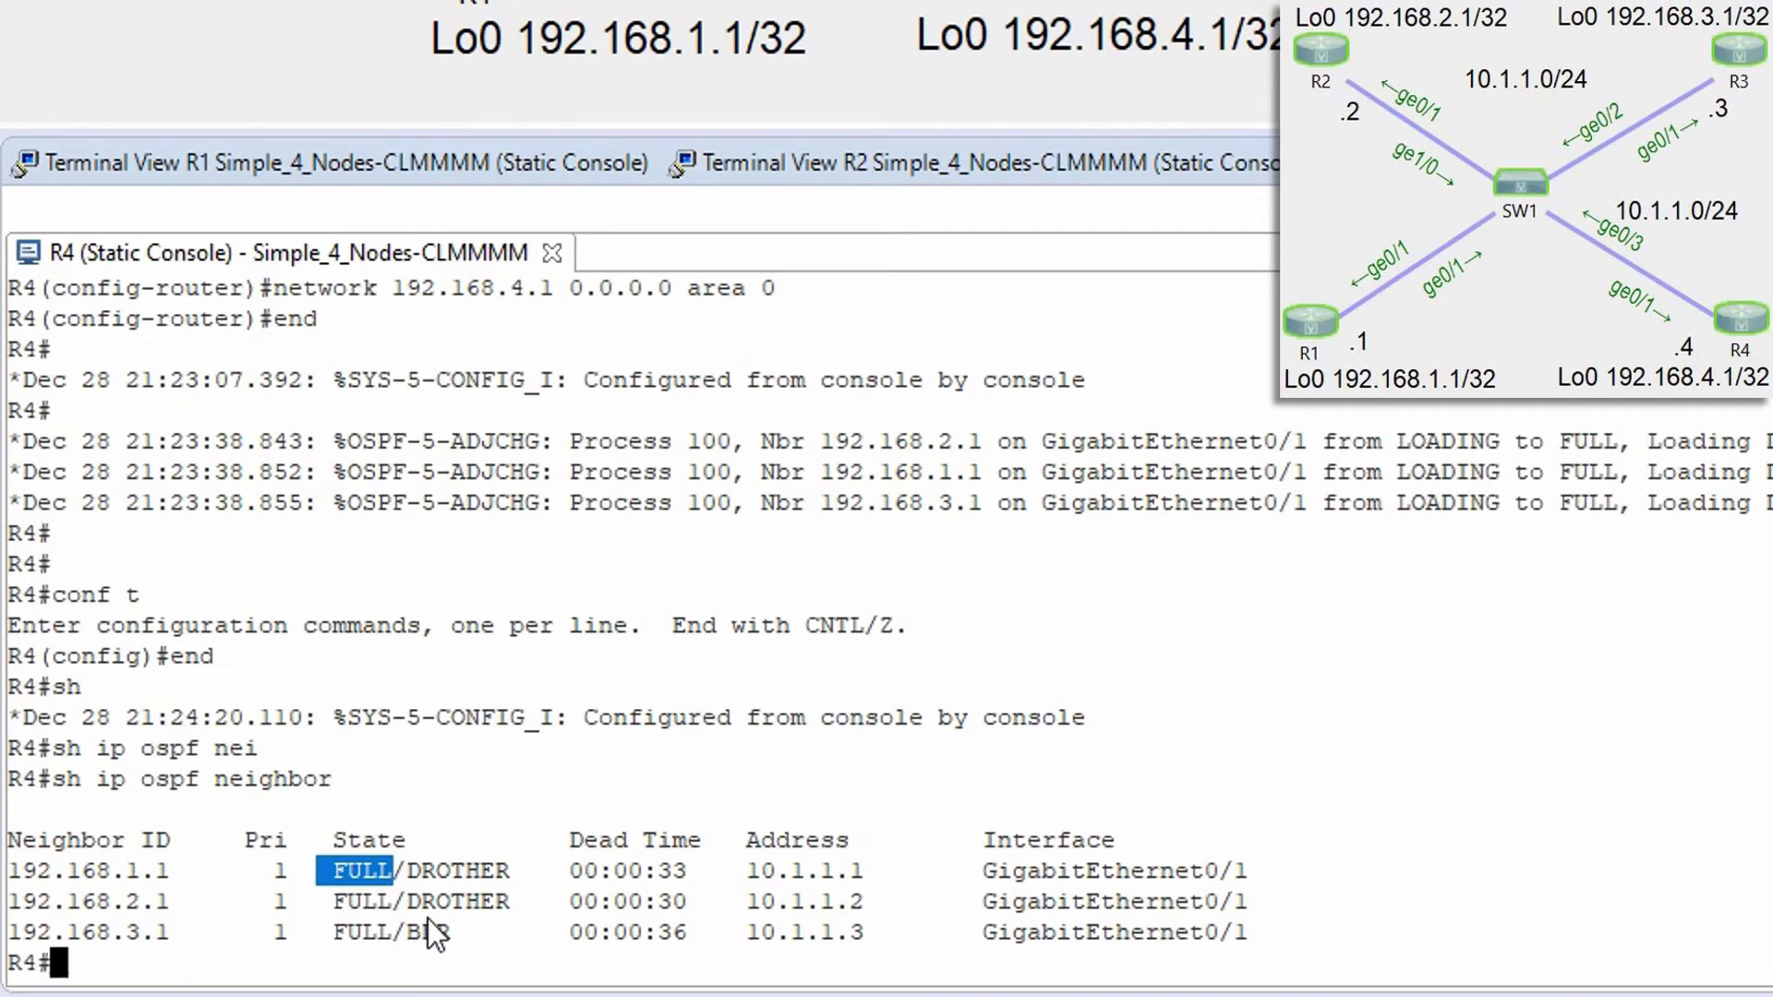
drag(451, 869, 472, 863)
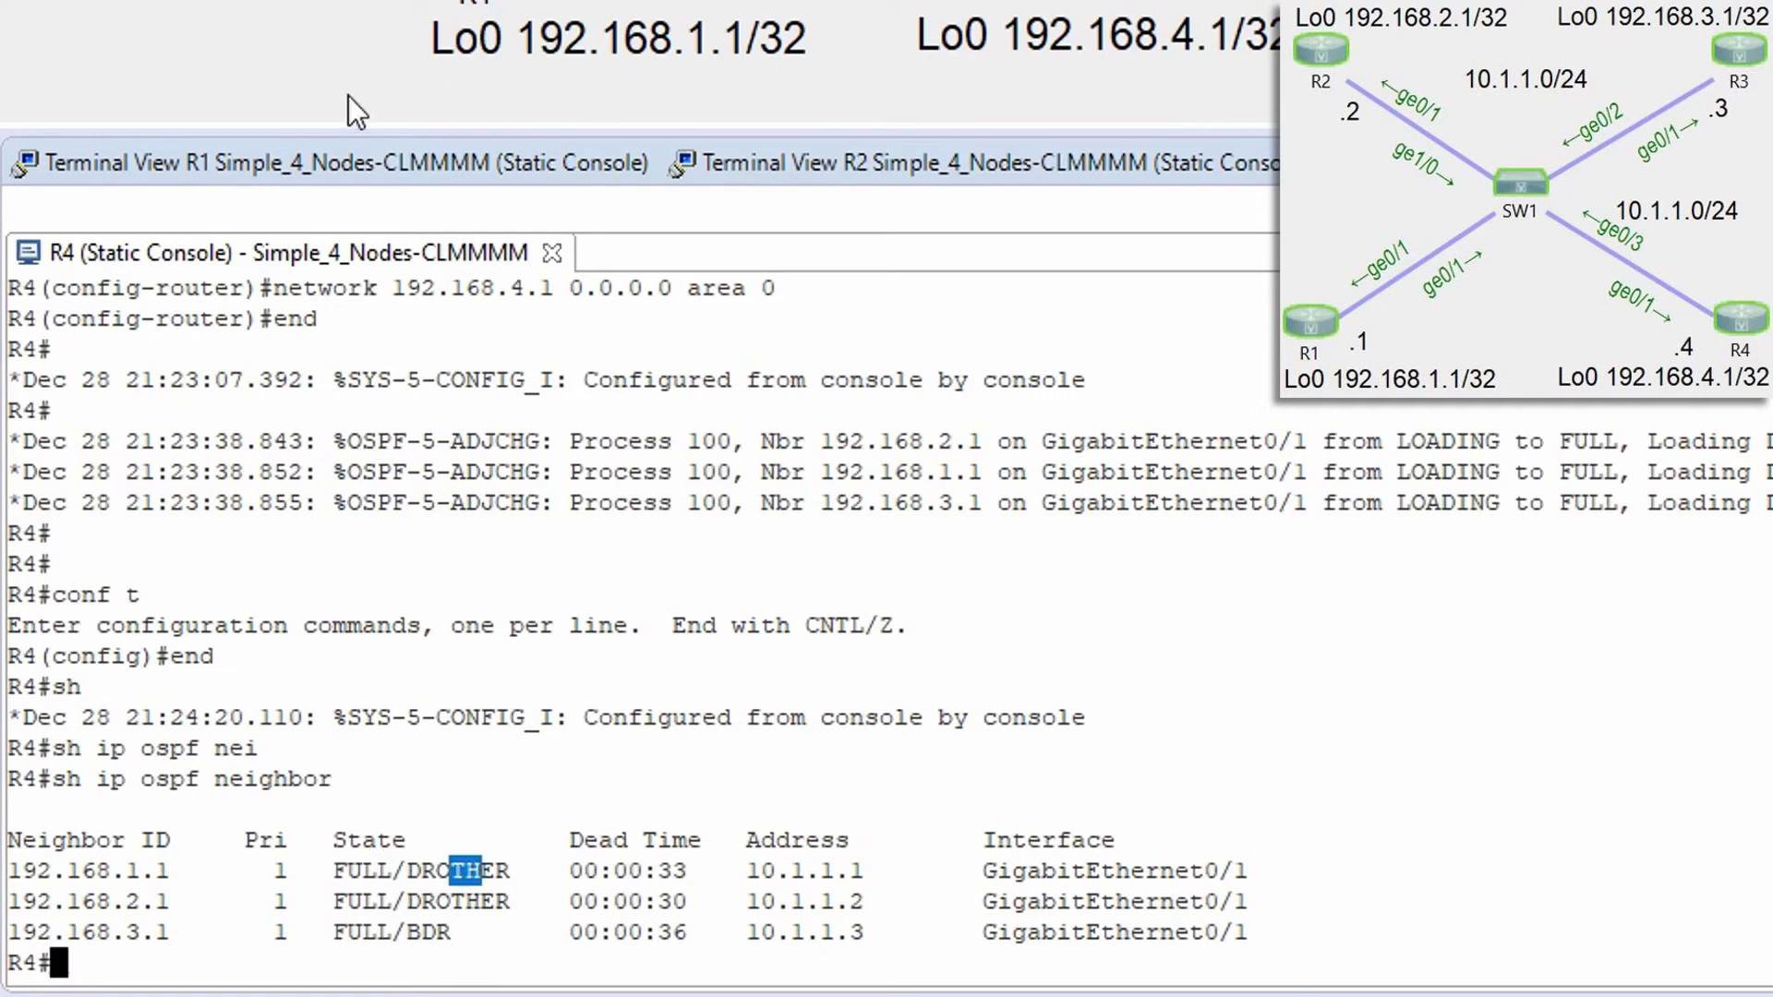
Step: On R1's console, highlight R2's 2WAY/DROTHER neighbor entry
click(270, 163)
drag(334, 869, 347, 869)
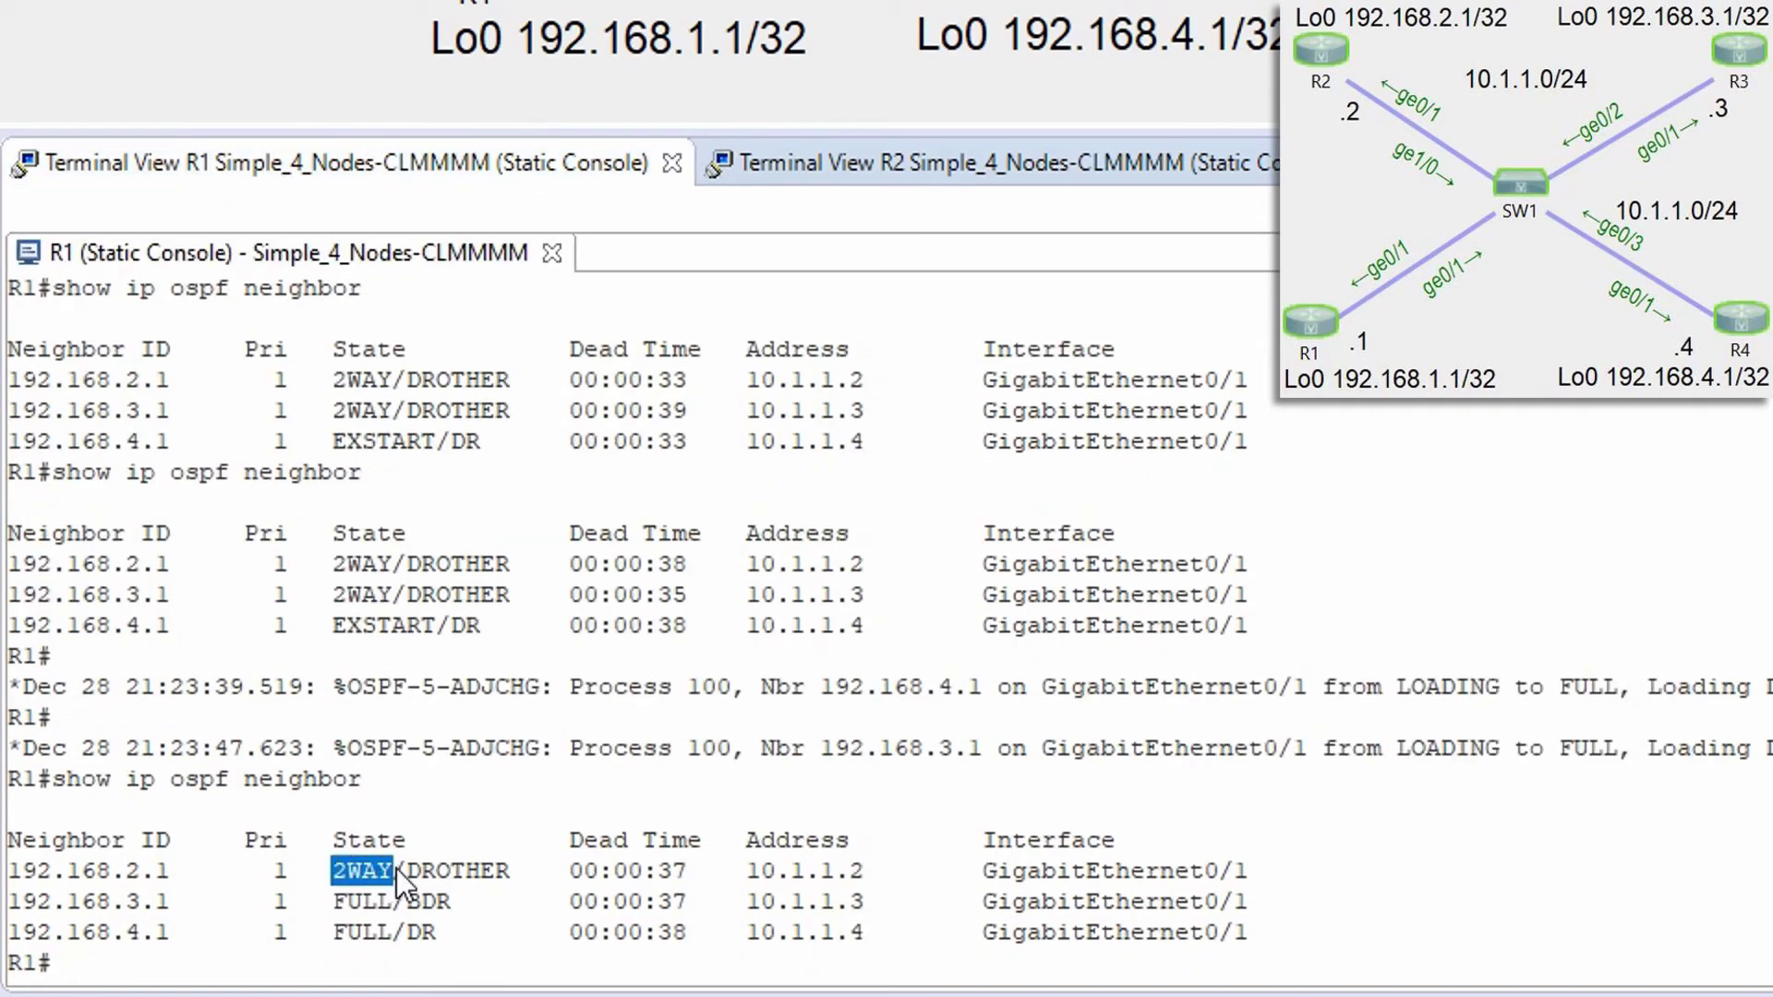
drag(413, 877, 557, 880)
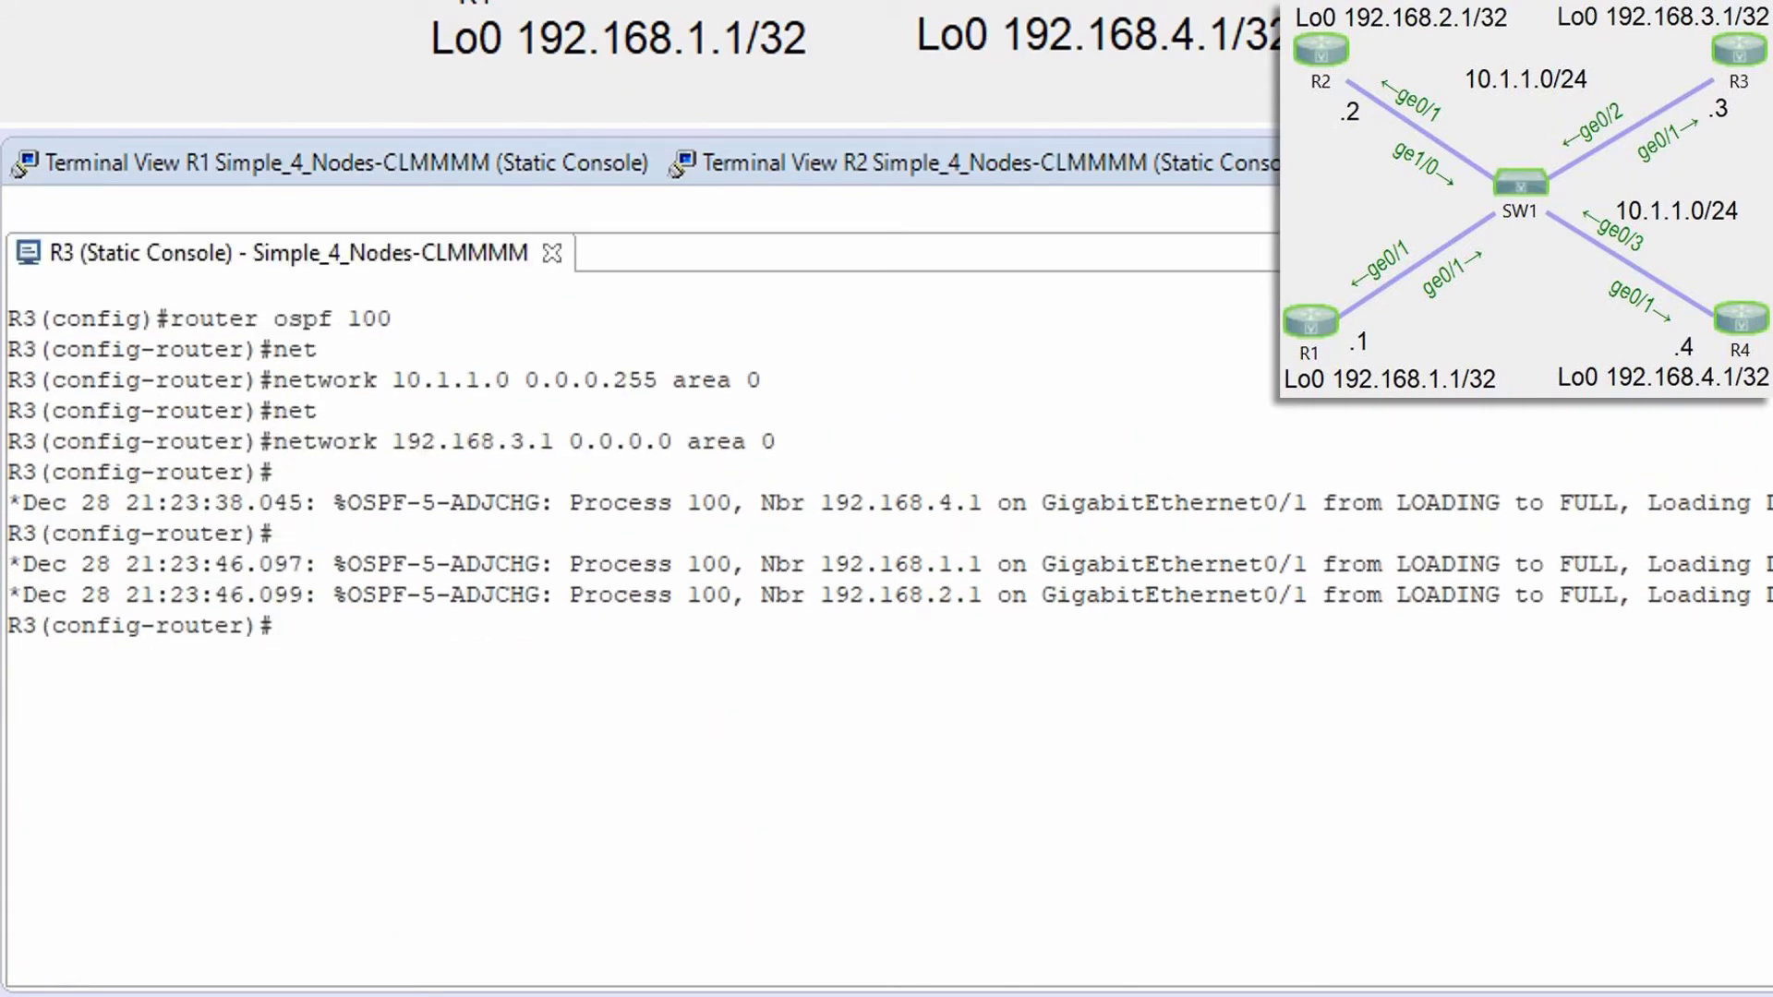
Step: Exit configuration on R3, run 'sh ip ospf neighbor', and highlight the states down to R4's DR
text(end)
key(Return)
text(sh ip )
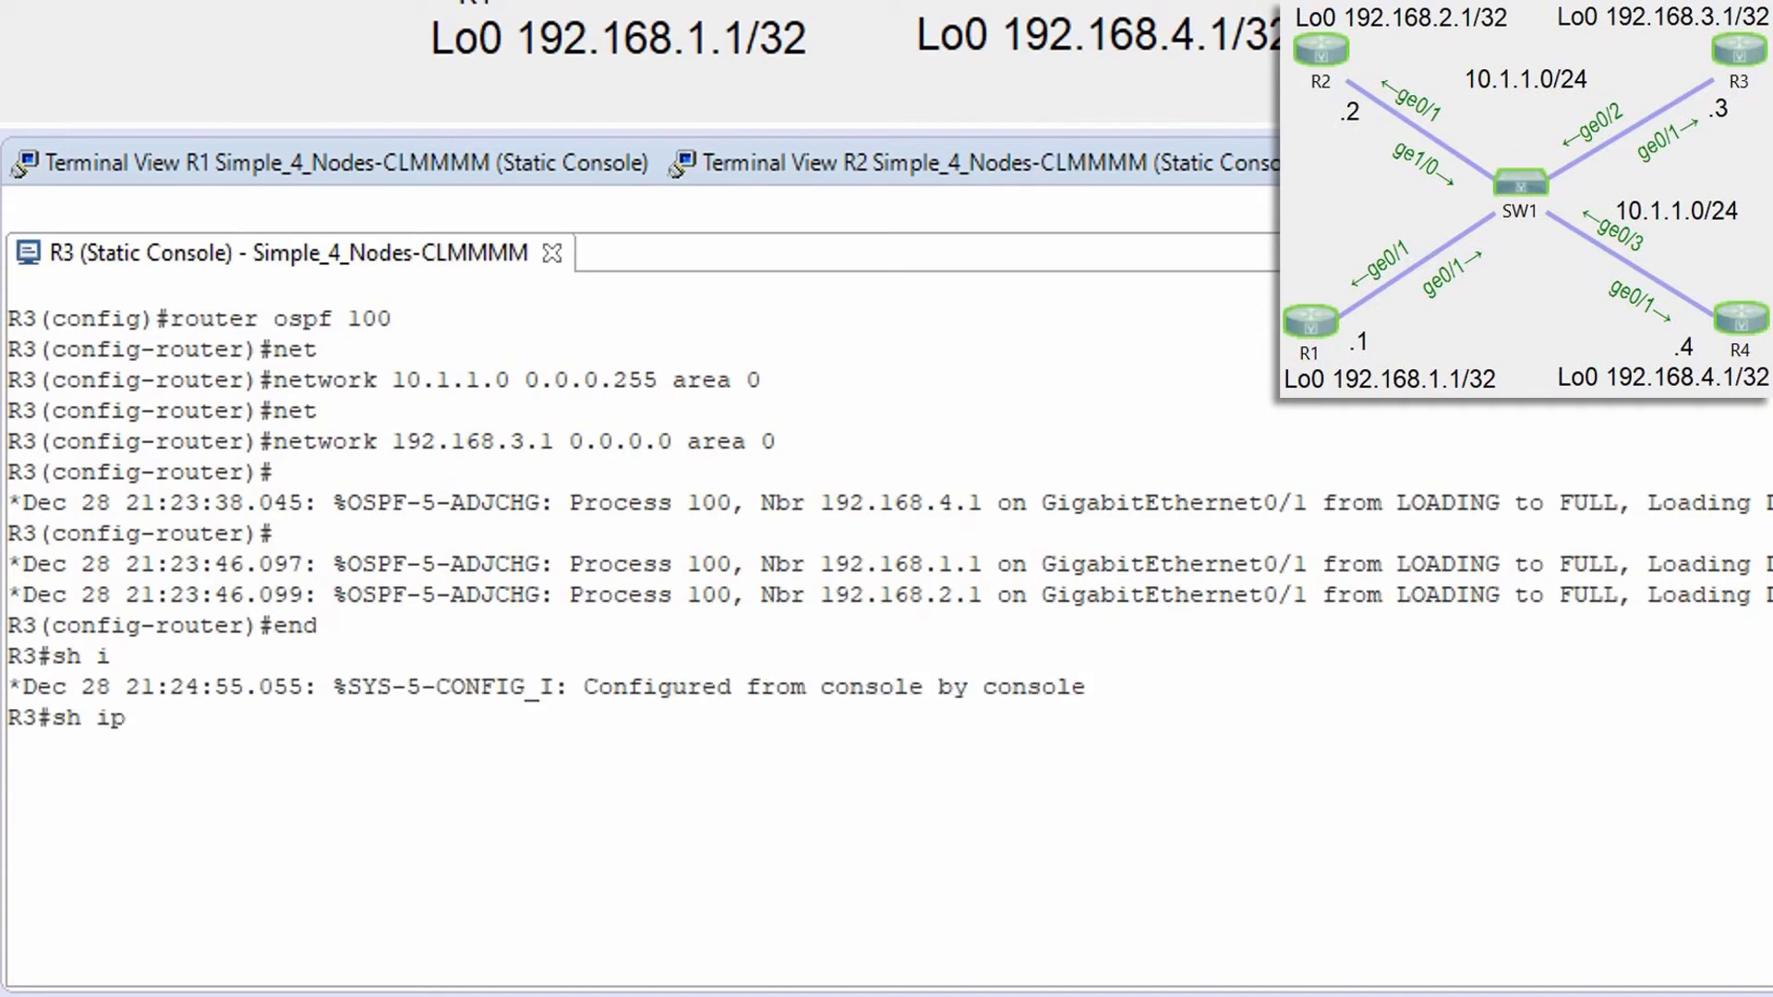
text(ospf ne)
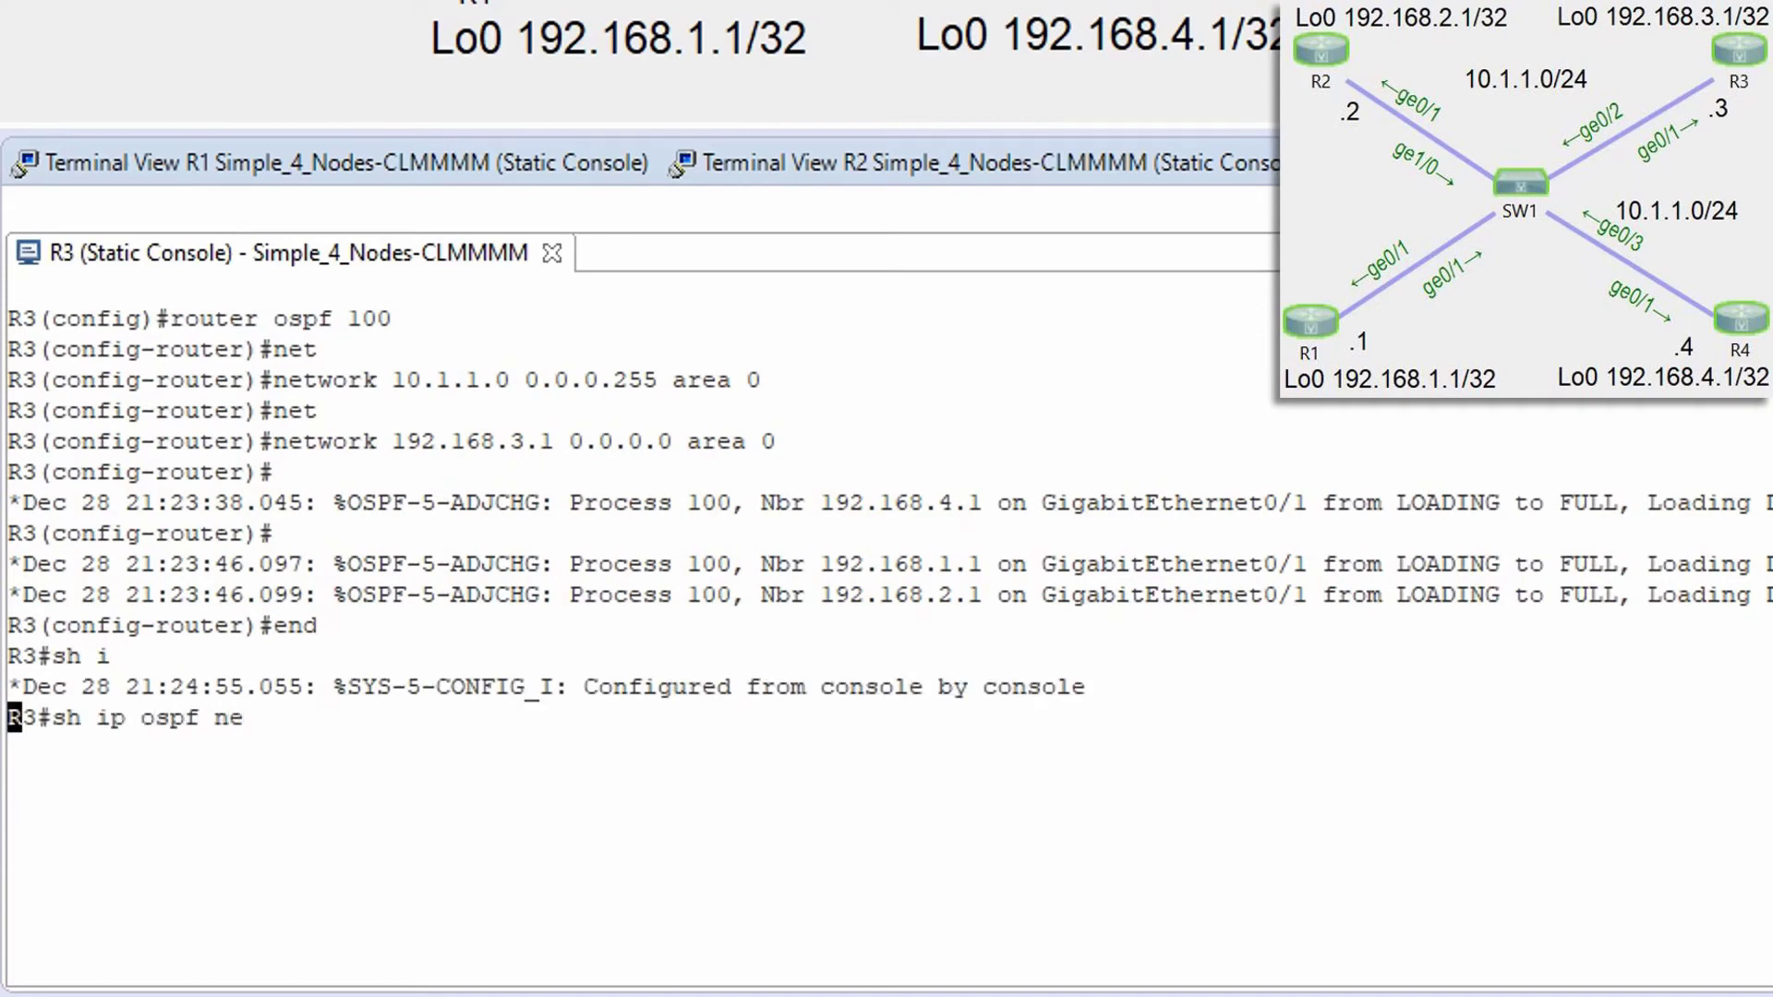
key(Tab)
key(Return)
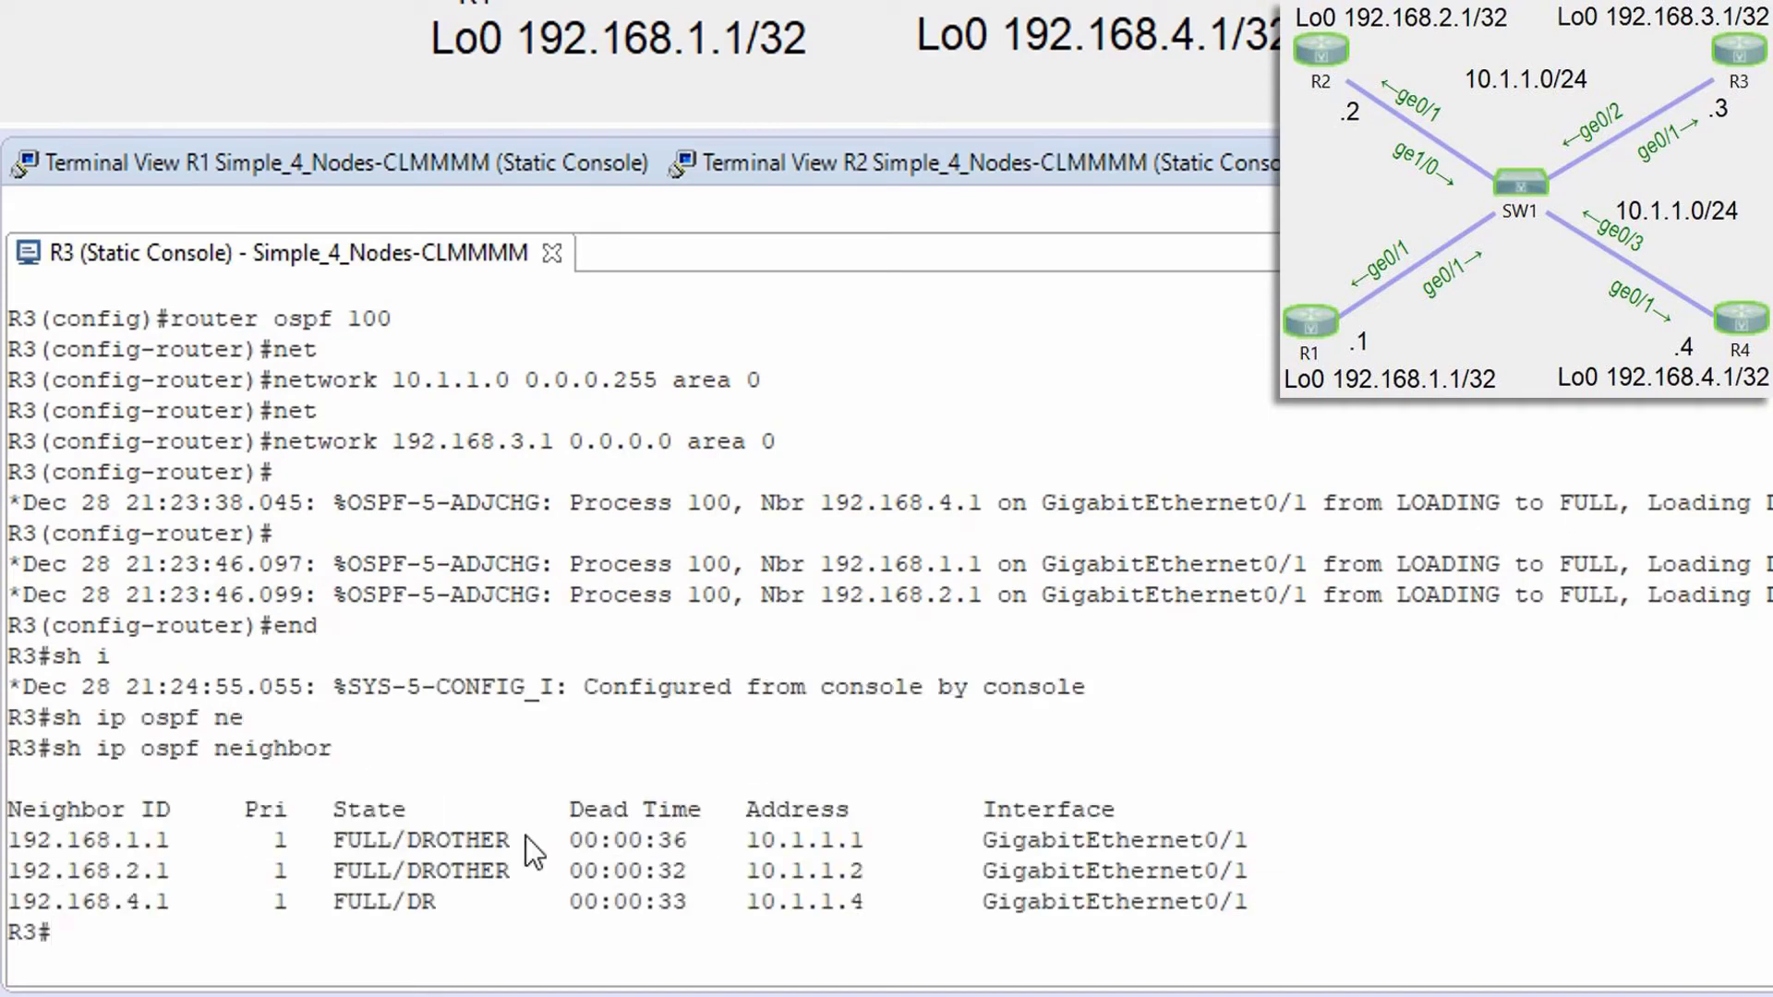
drag(317, 839, 447, 908)
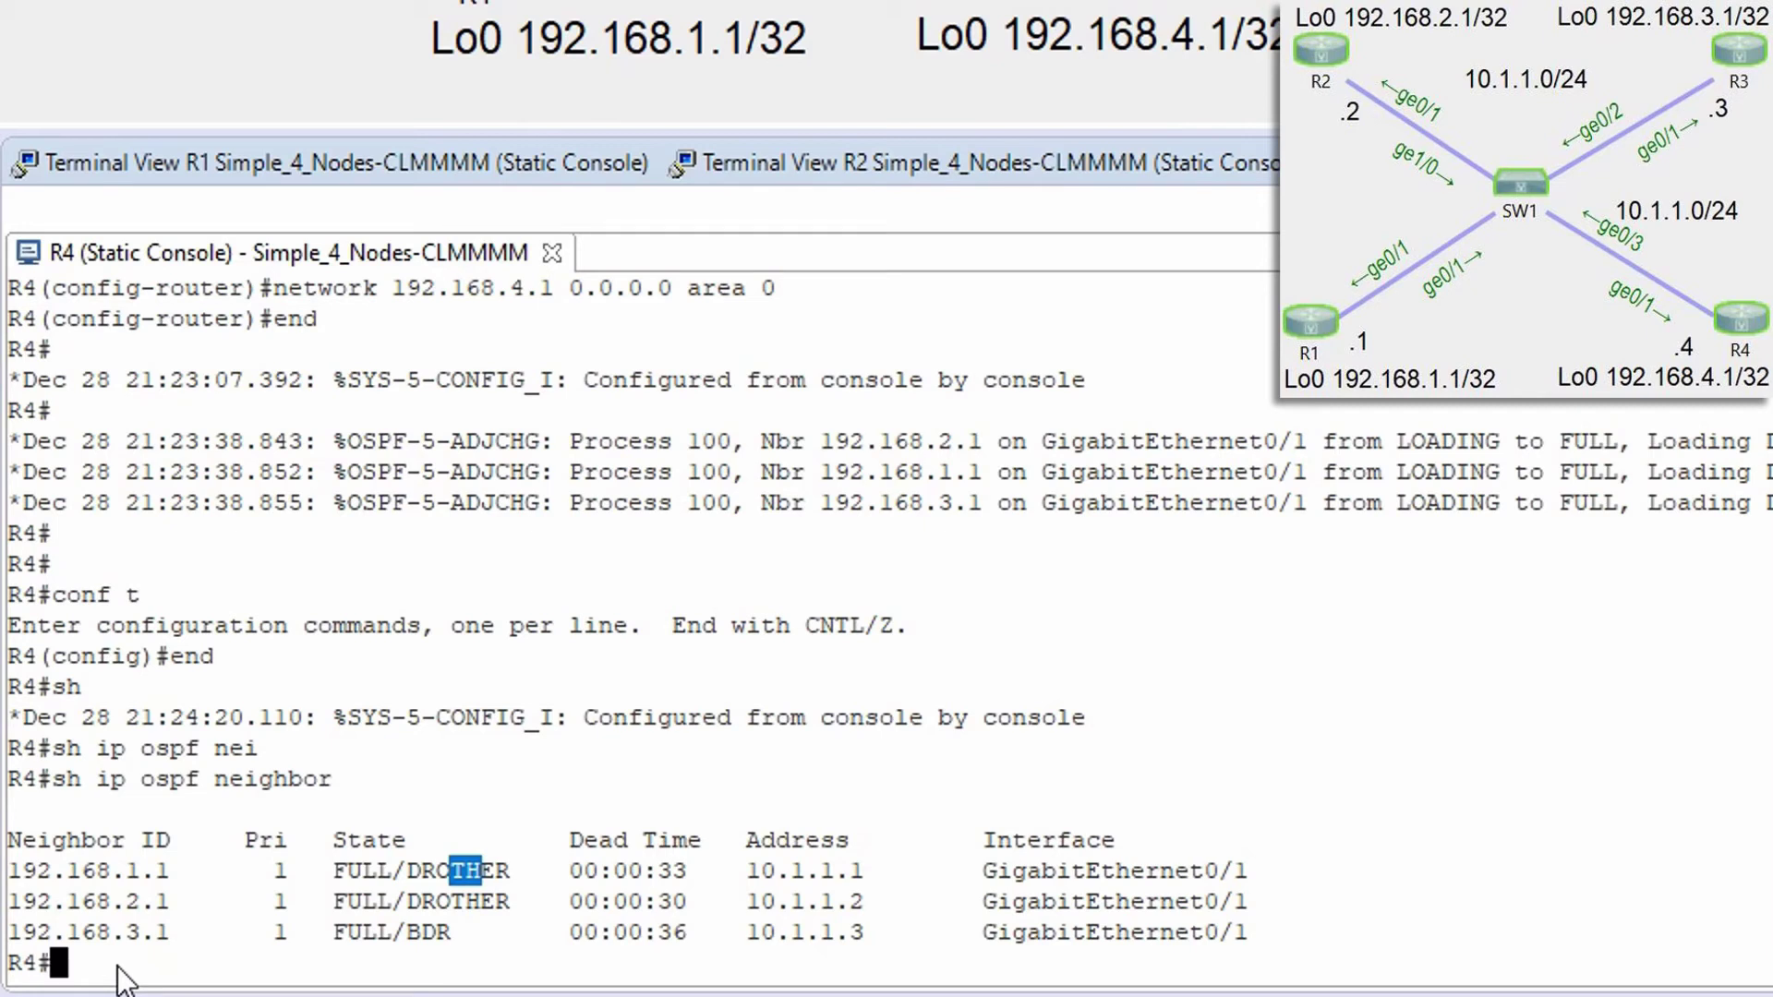
Step: Set OSPF priority 0 on R4's interface g0/1 and exit configuration mode
text(conf t)
key(Return)
text(int g0/1)
key(Return)
text(ip ospf)
key(Tab)
text(pri)
key(Tab)
text(0)
key(Return)
text(end)
key(Return)
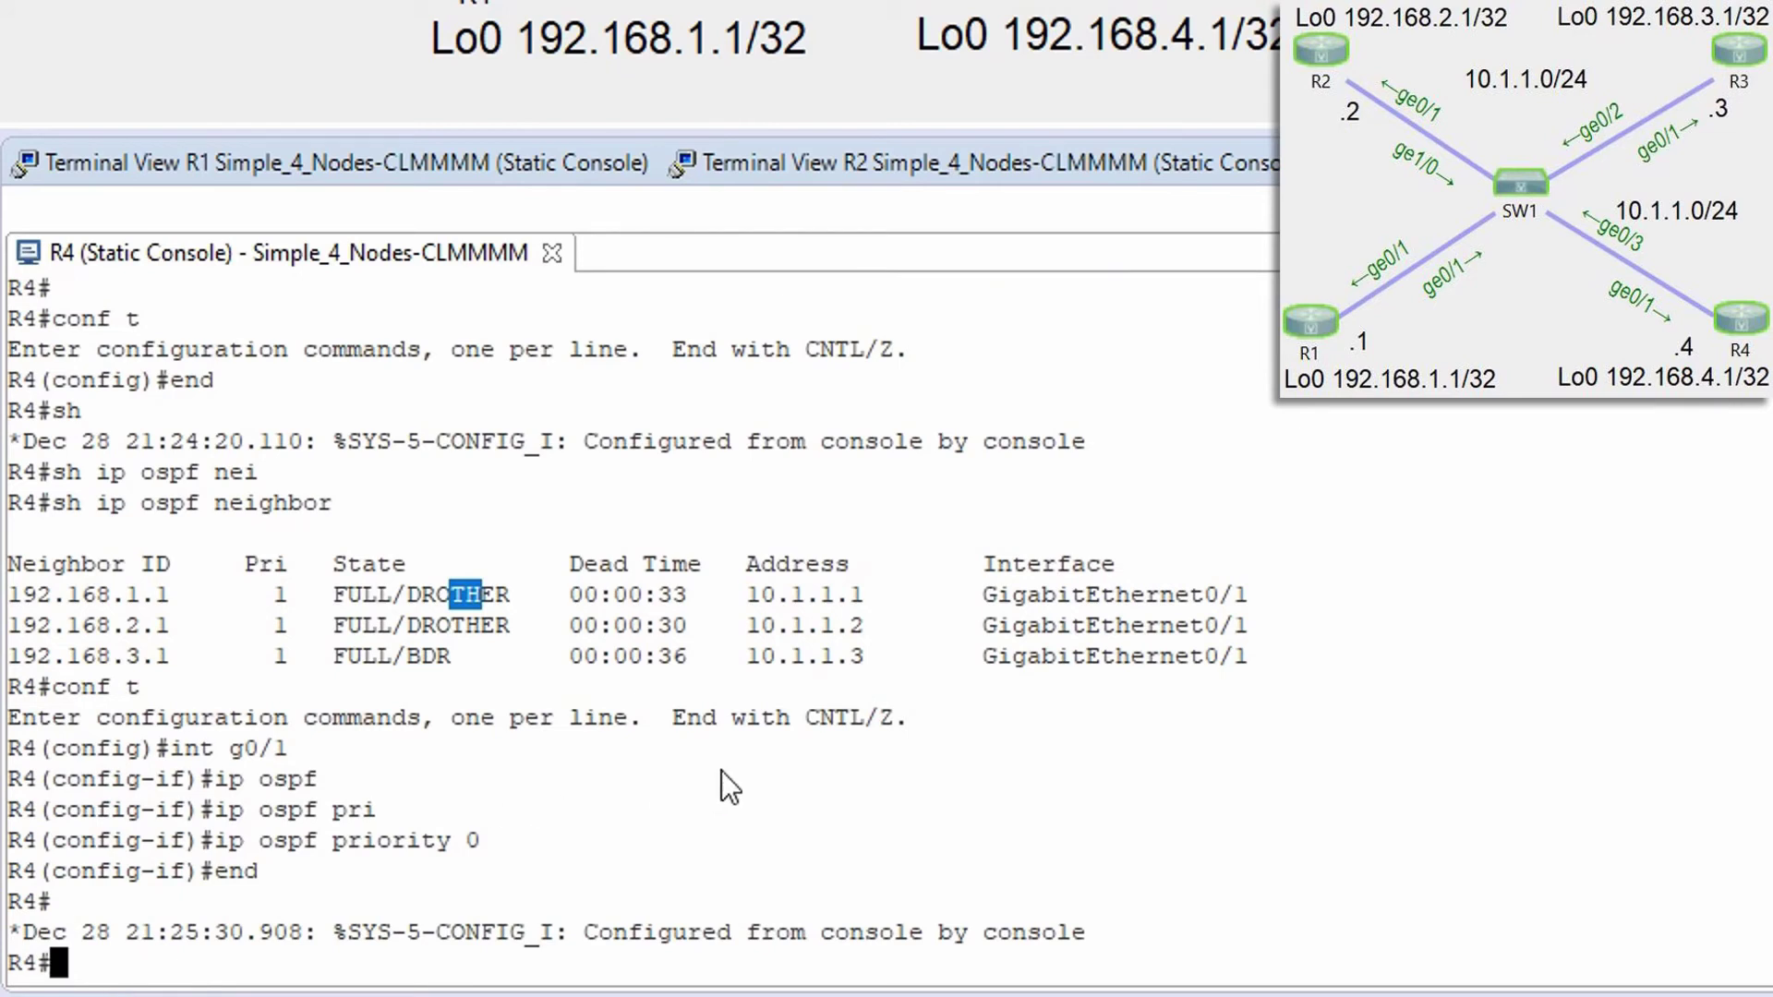
Step: Rerun 'sh ip ospf neighbor' on R4 until R3 is DR and R2 BDR, marking R2's entry
text(sh ip ospf nei)
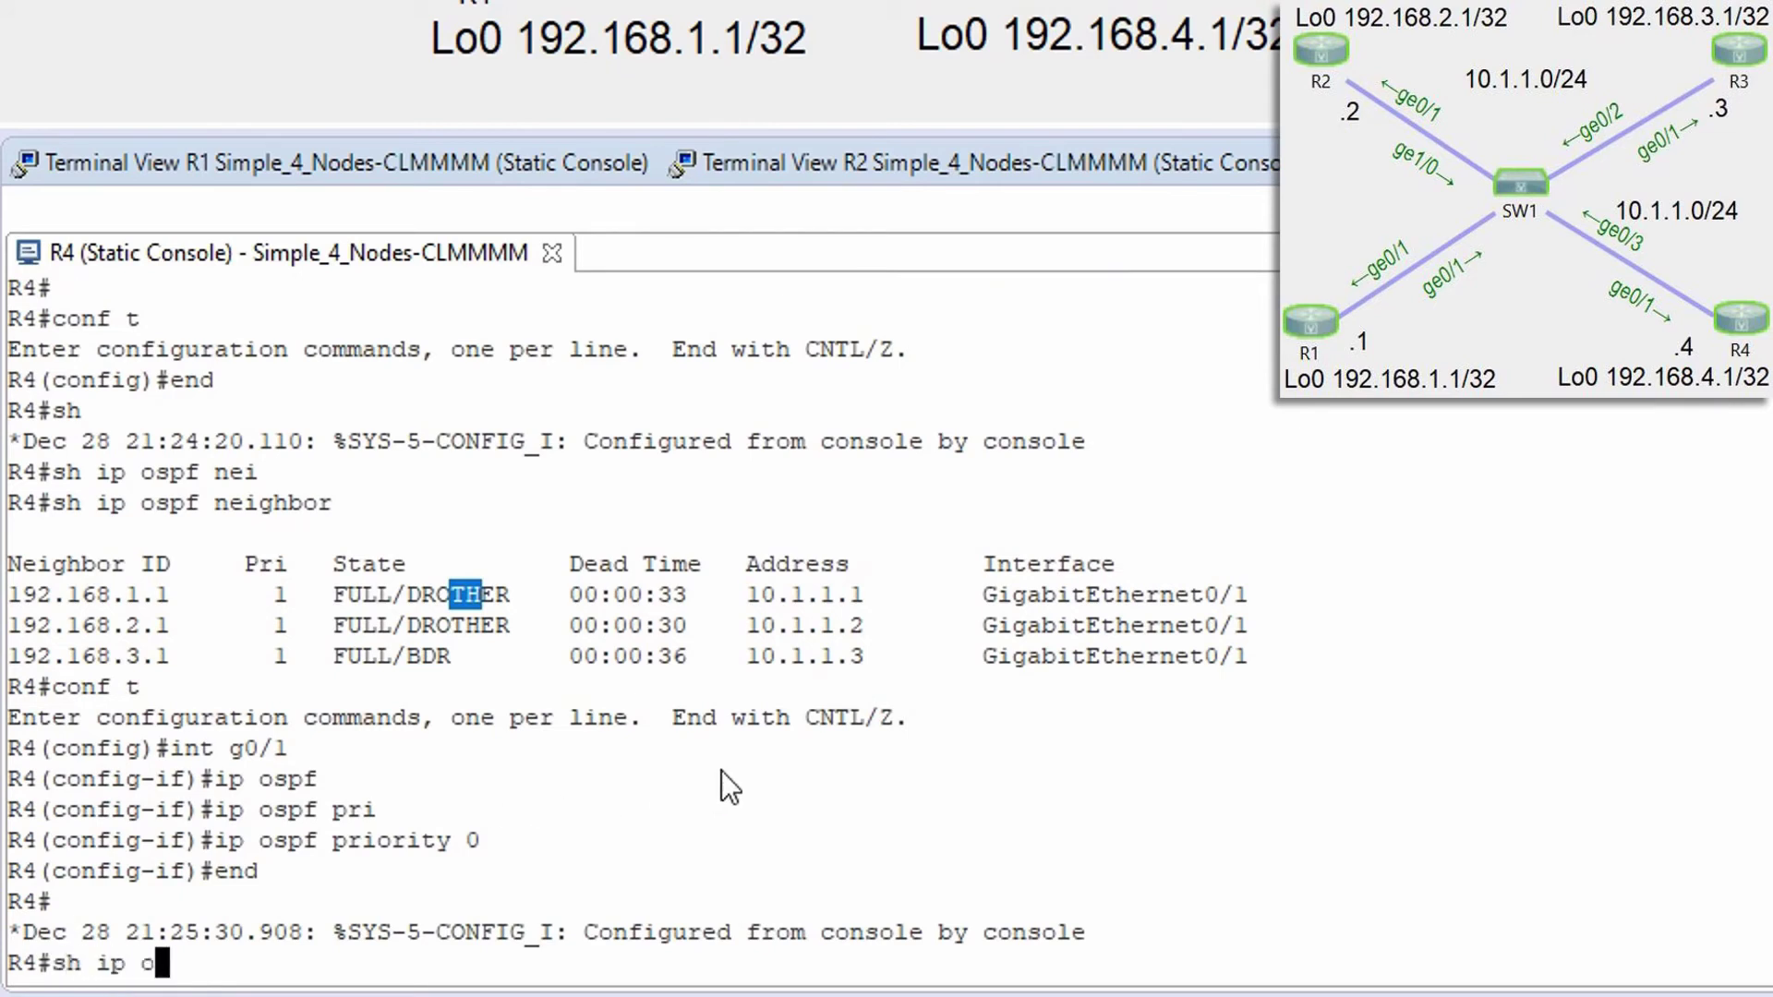
key(ctrl+a)
key(Tab)
key(Return)
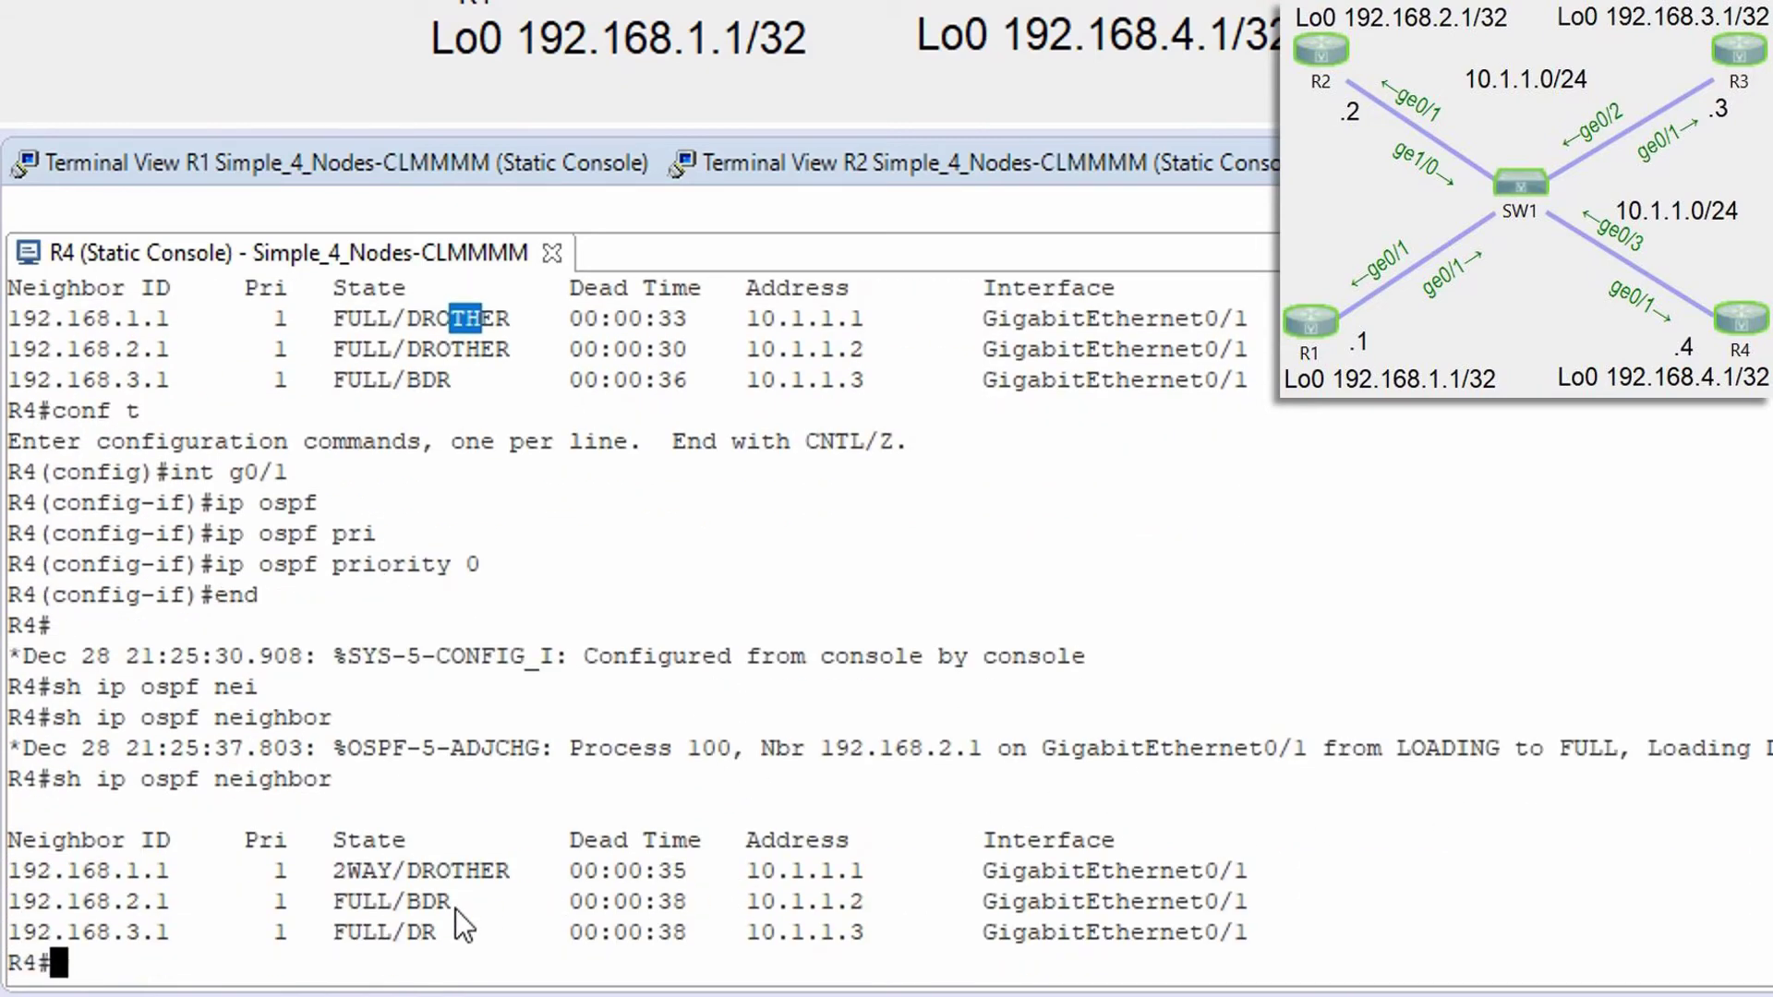
key(Up)
key(Return)
key(Up)
key(Return)
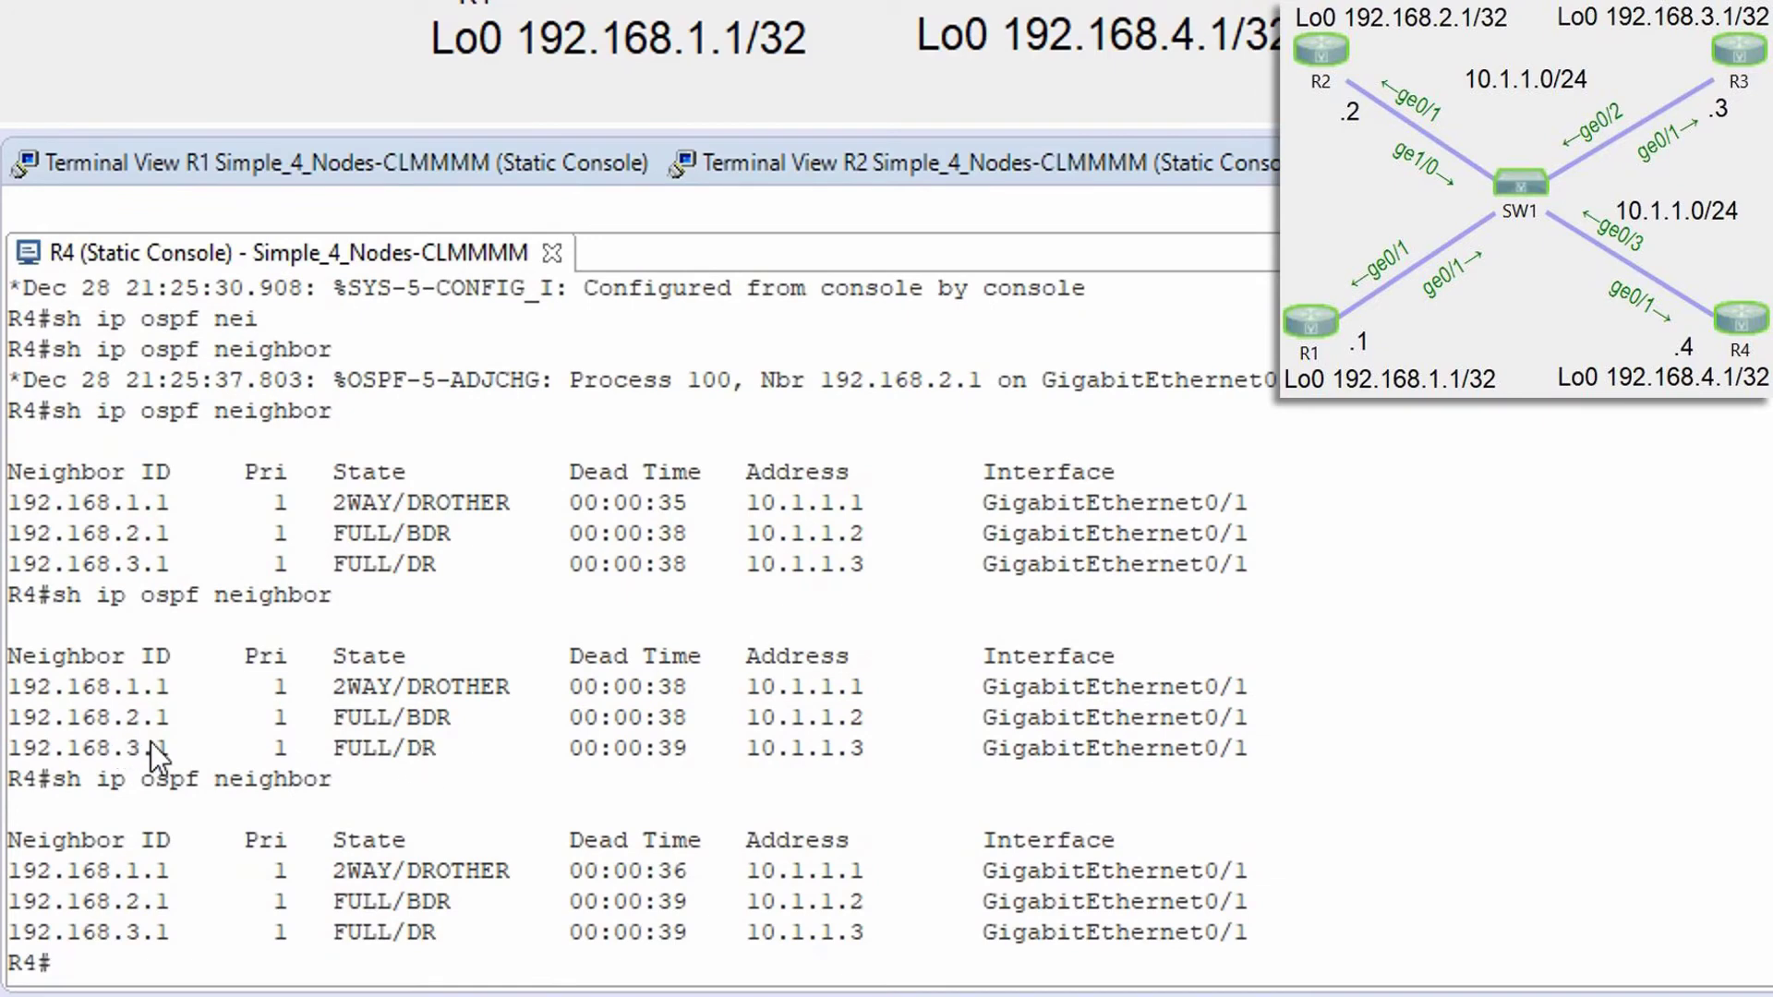
scroll(641, 628, up, 8)
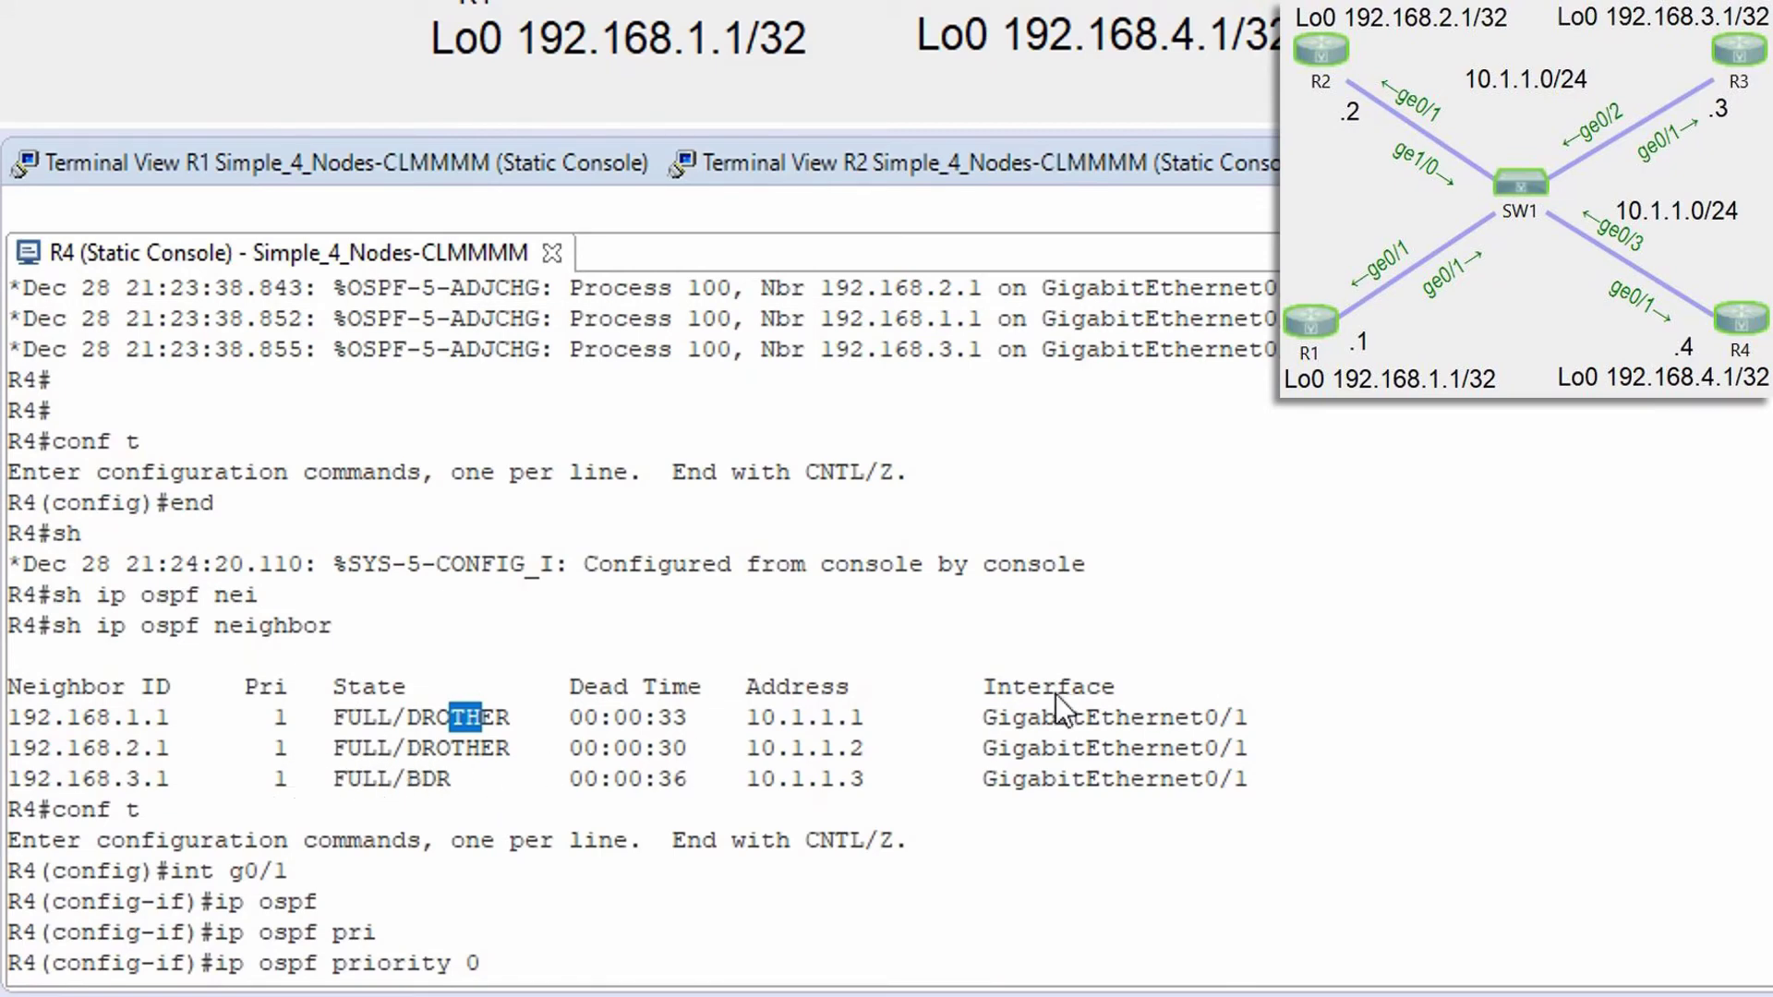
scroll(642, 627, down, 8)
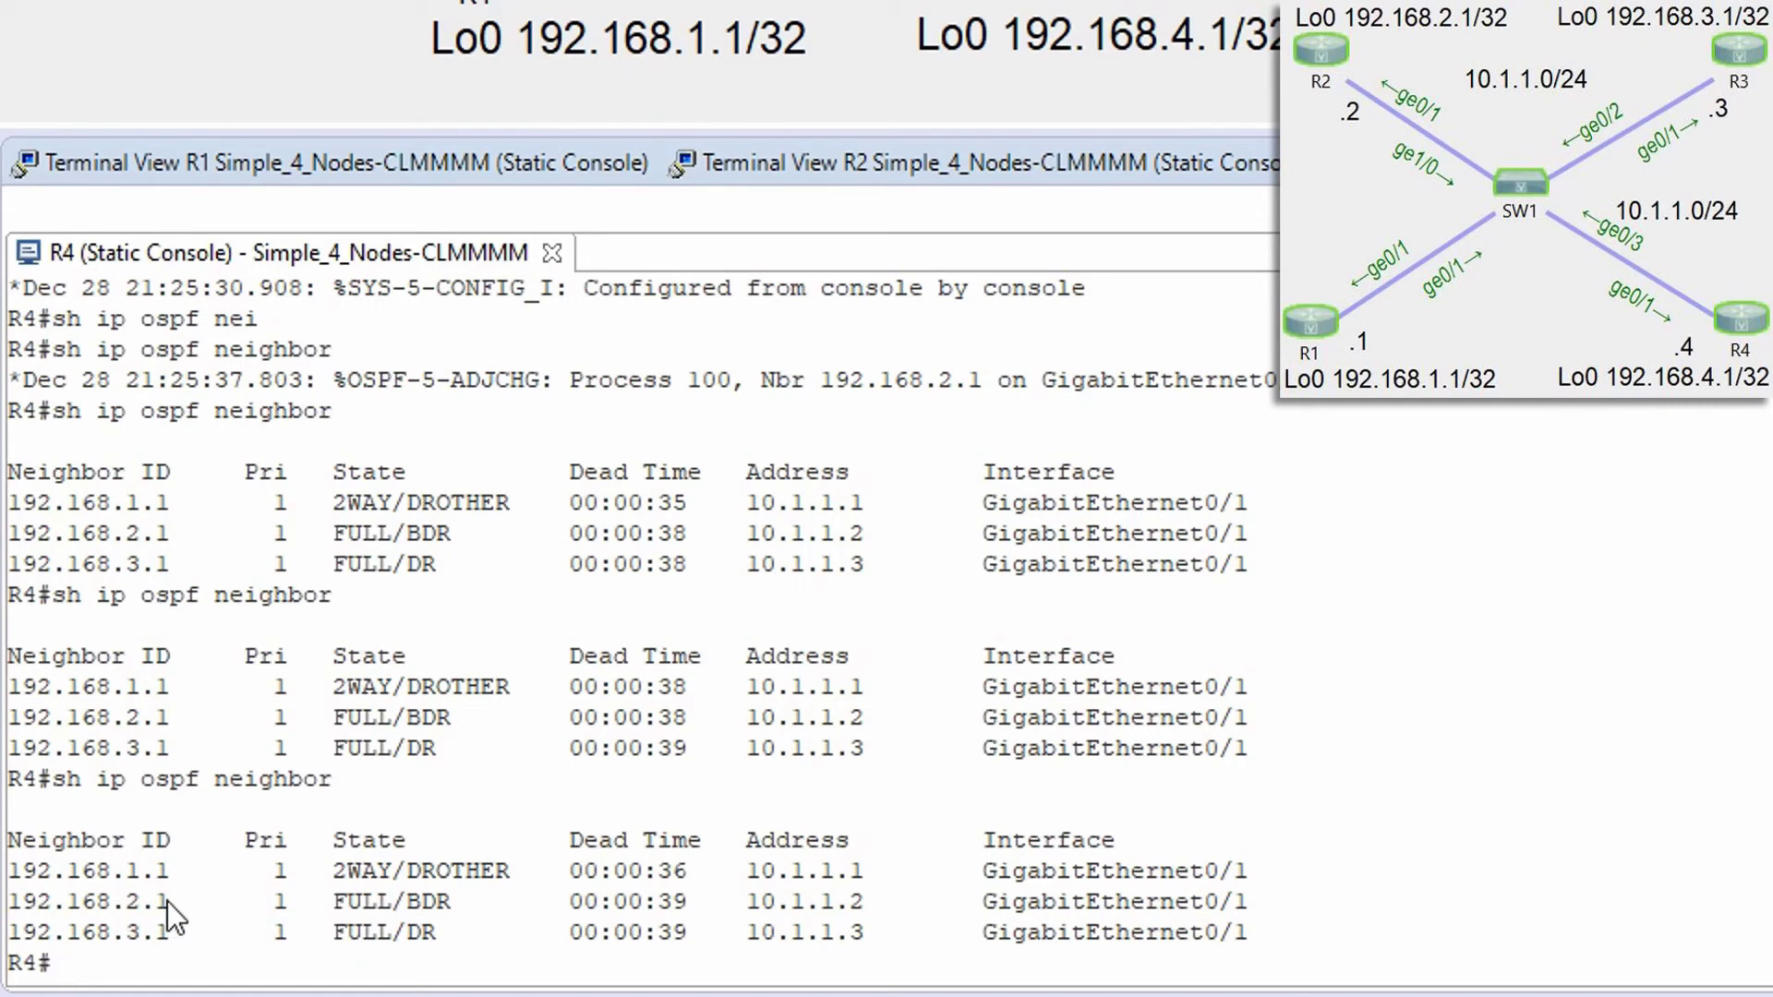
drag(174, 901, 131, 901)
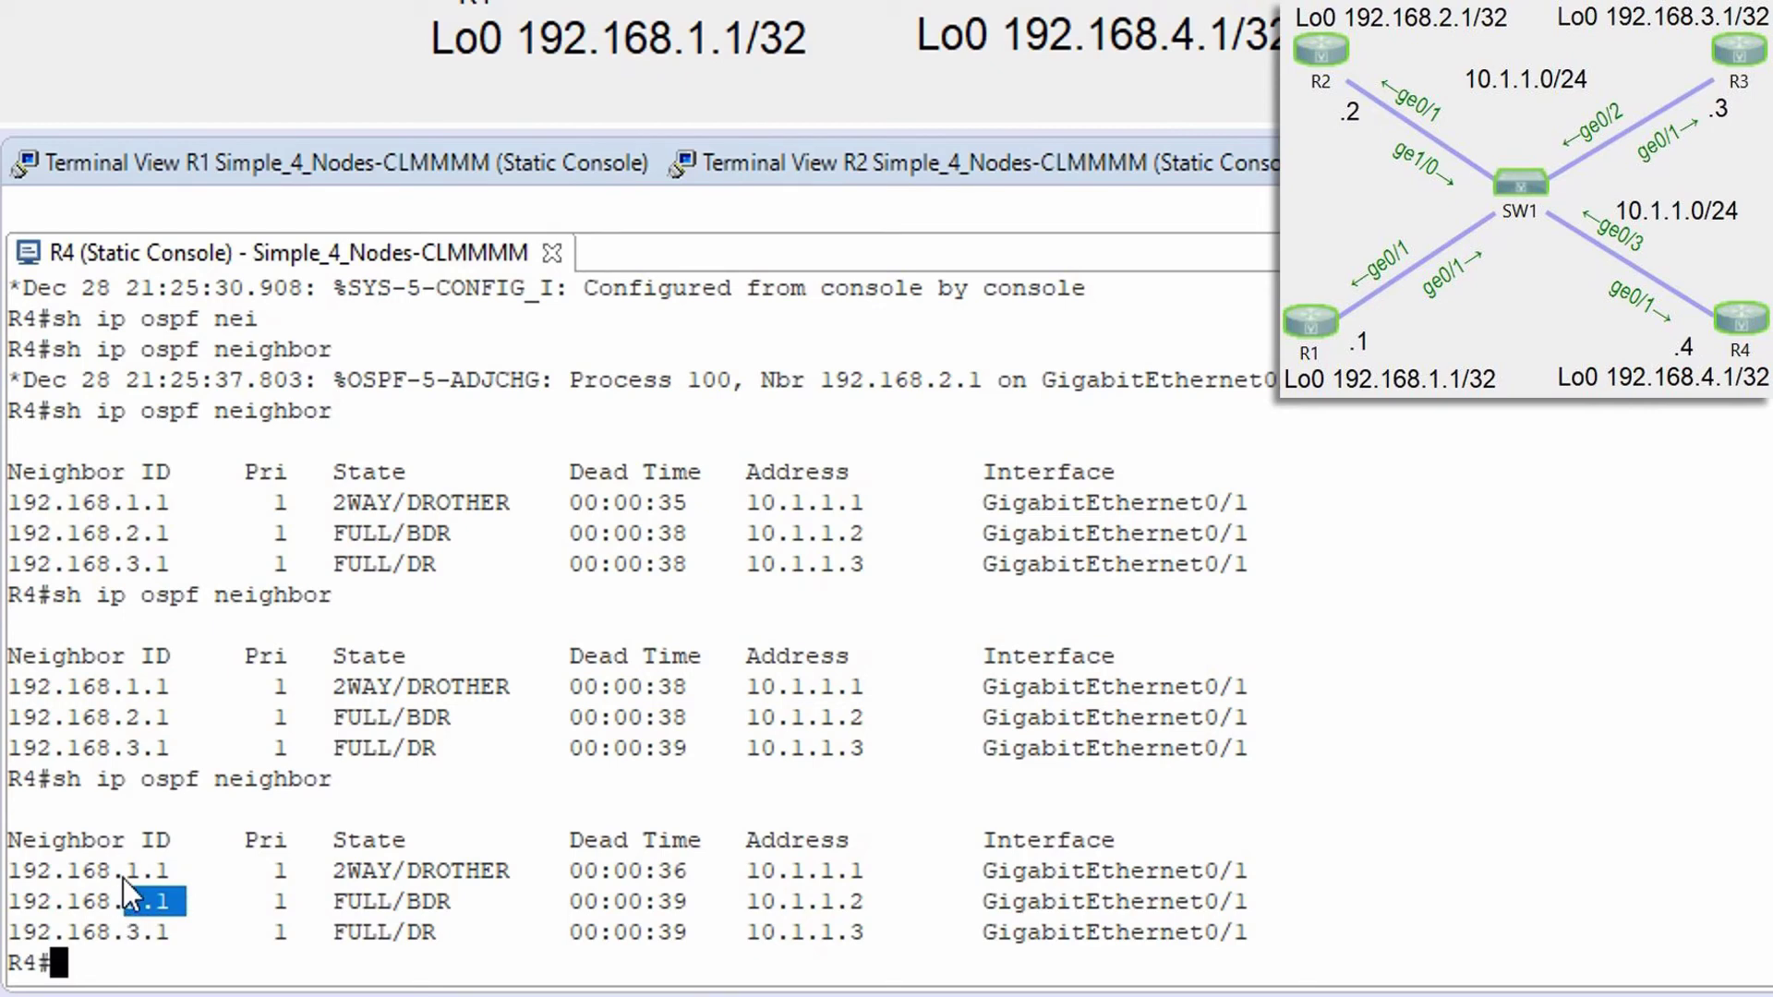
Step: On R1's console, enter configuration mode for interface g0/1
click(214, 166)
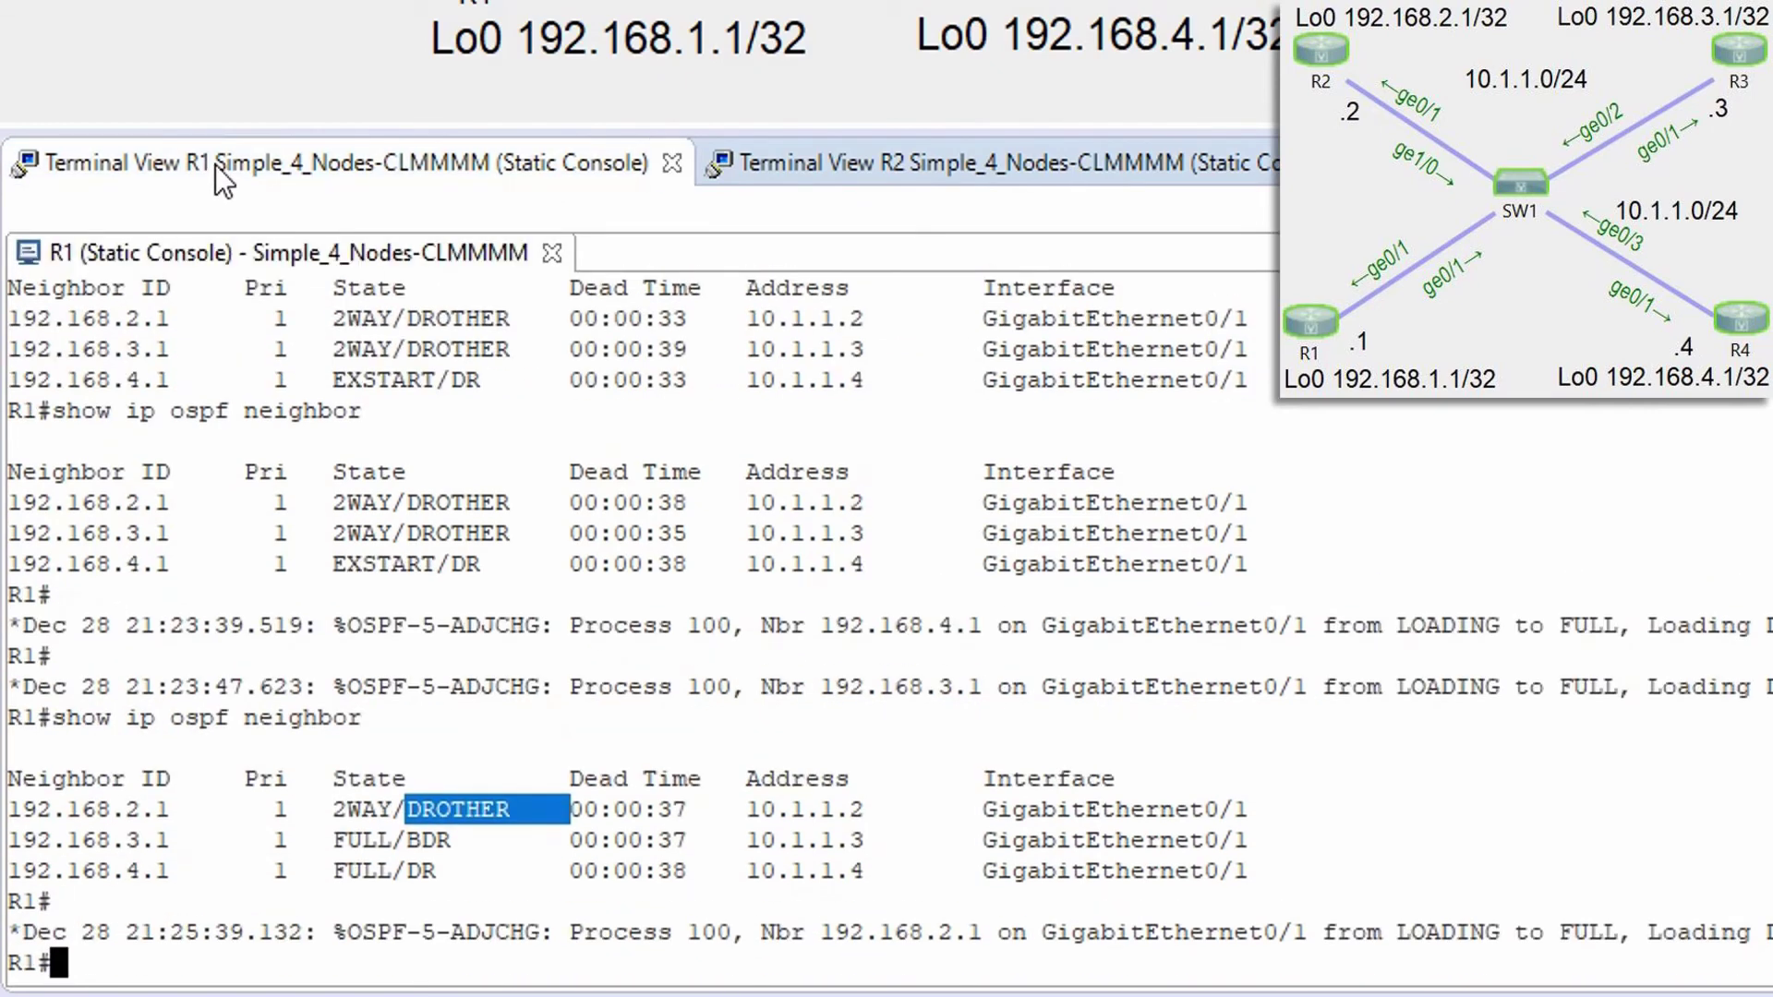
key(Return)
text(conf t)
key(Return)
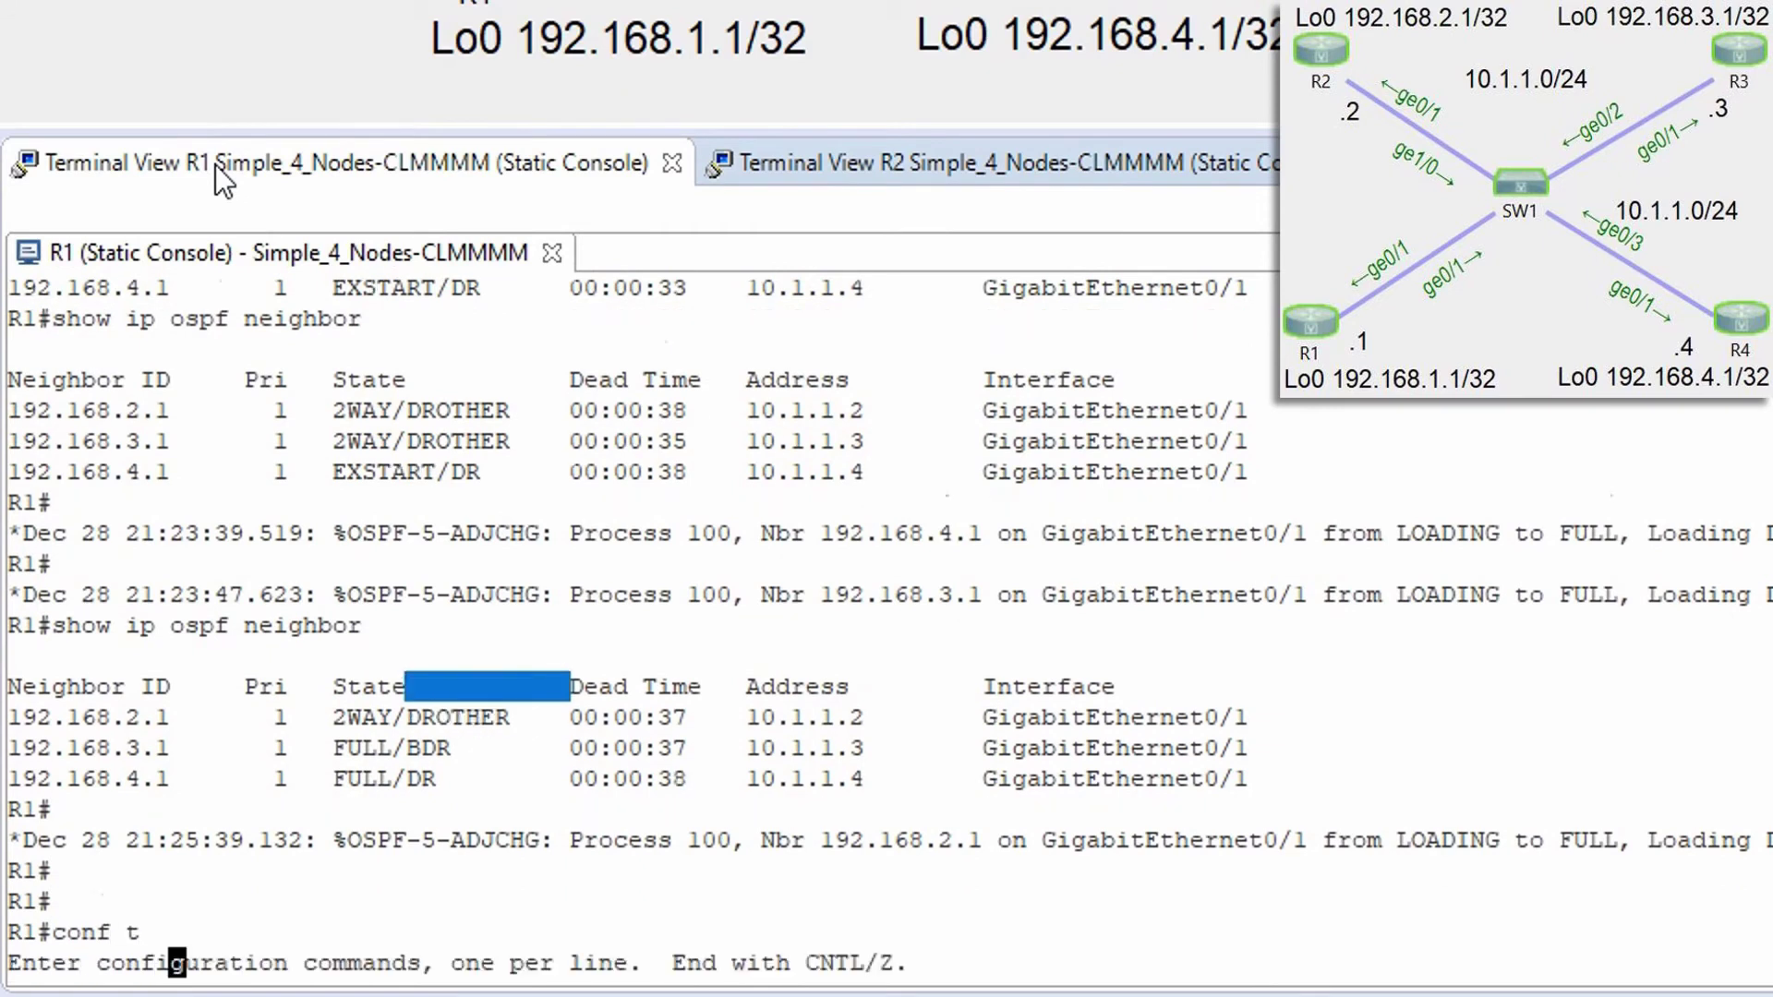
text(int g0/1)
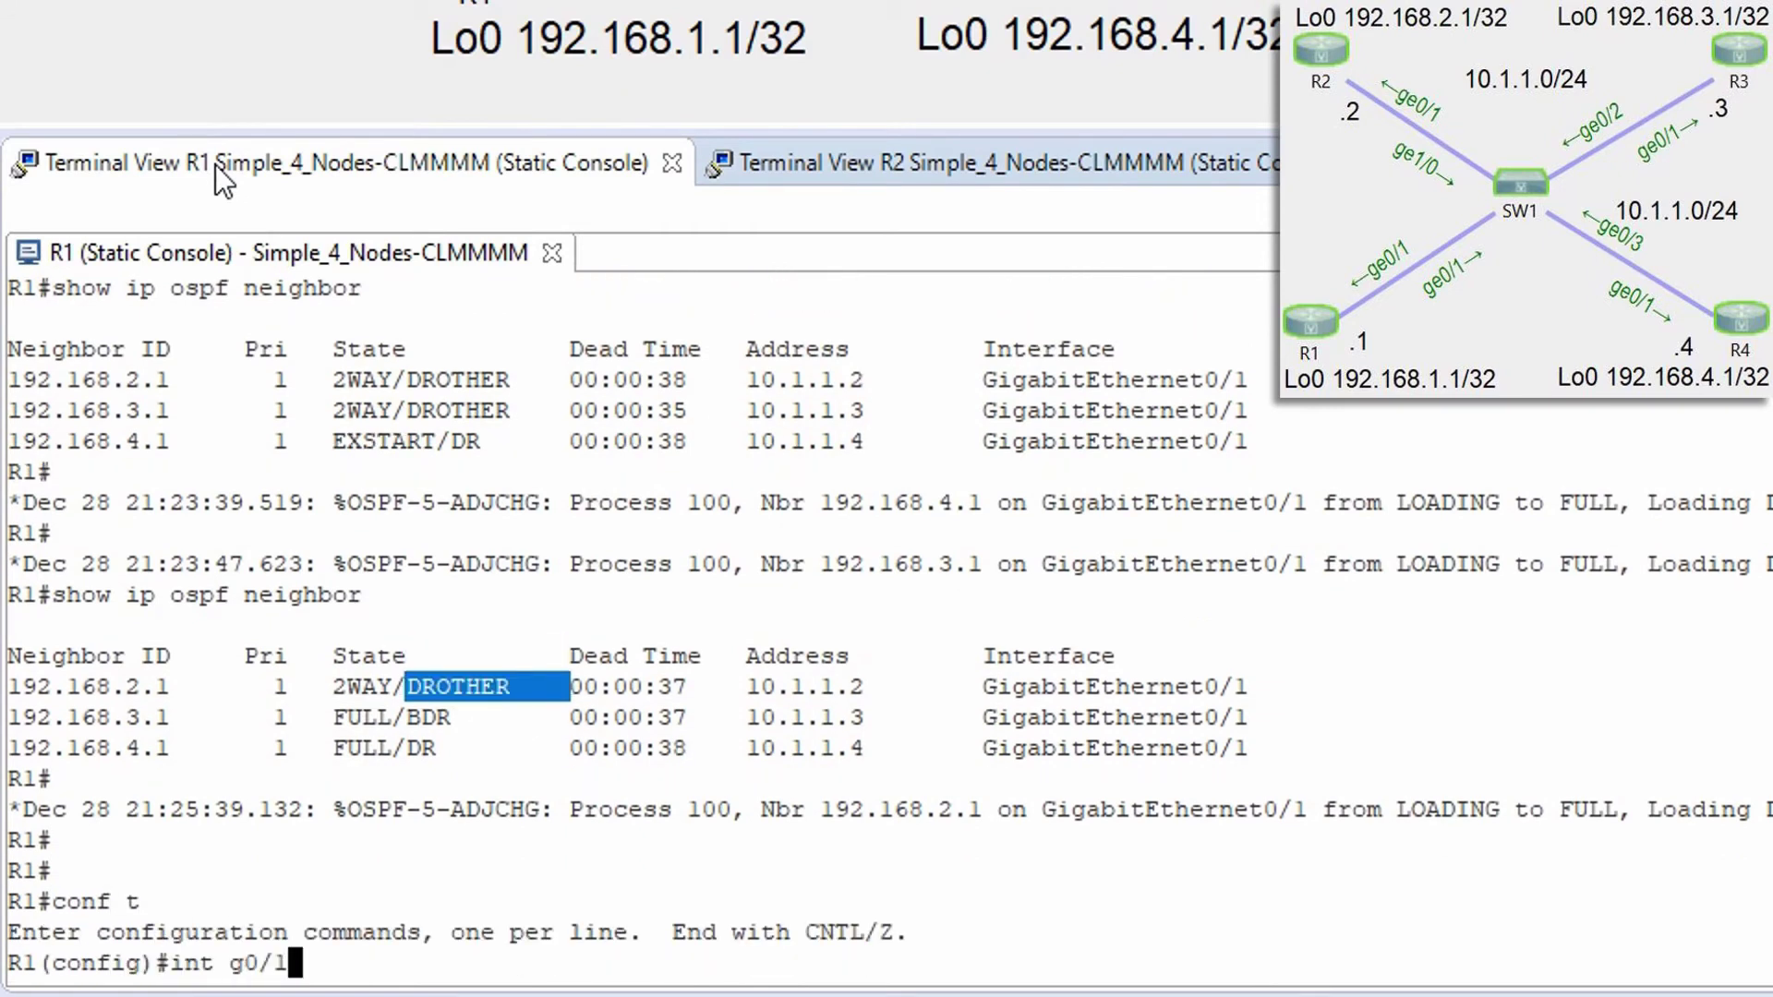
key(Return)
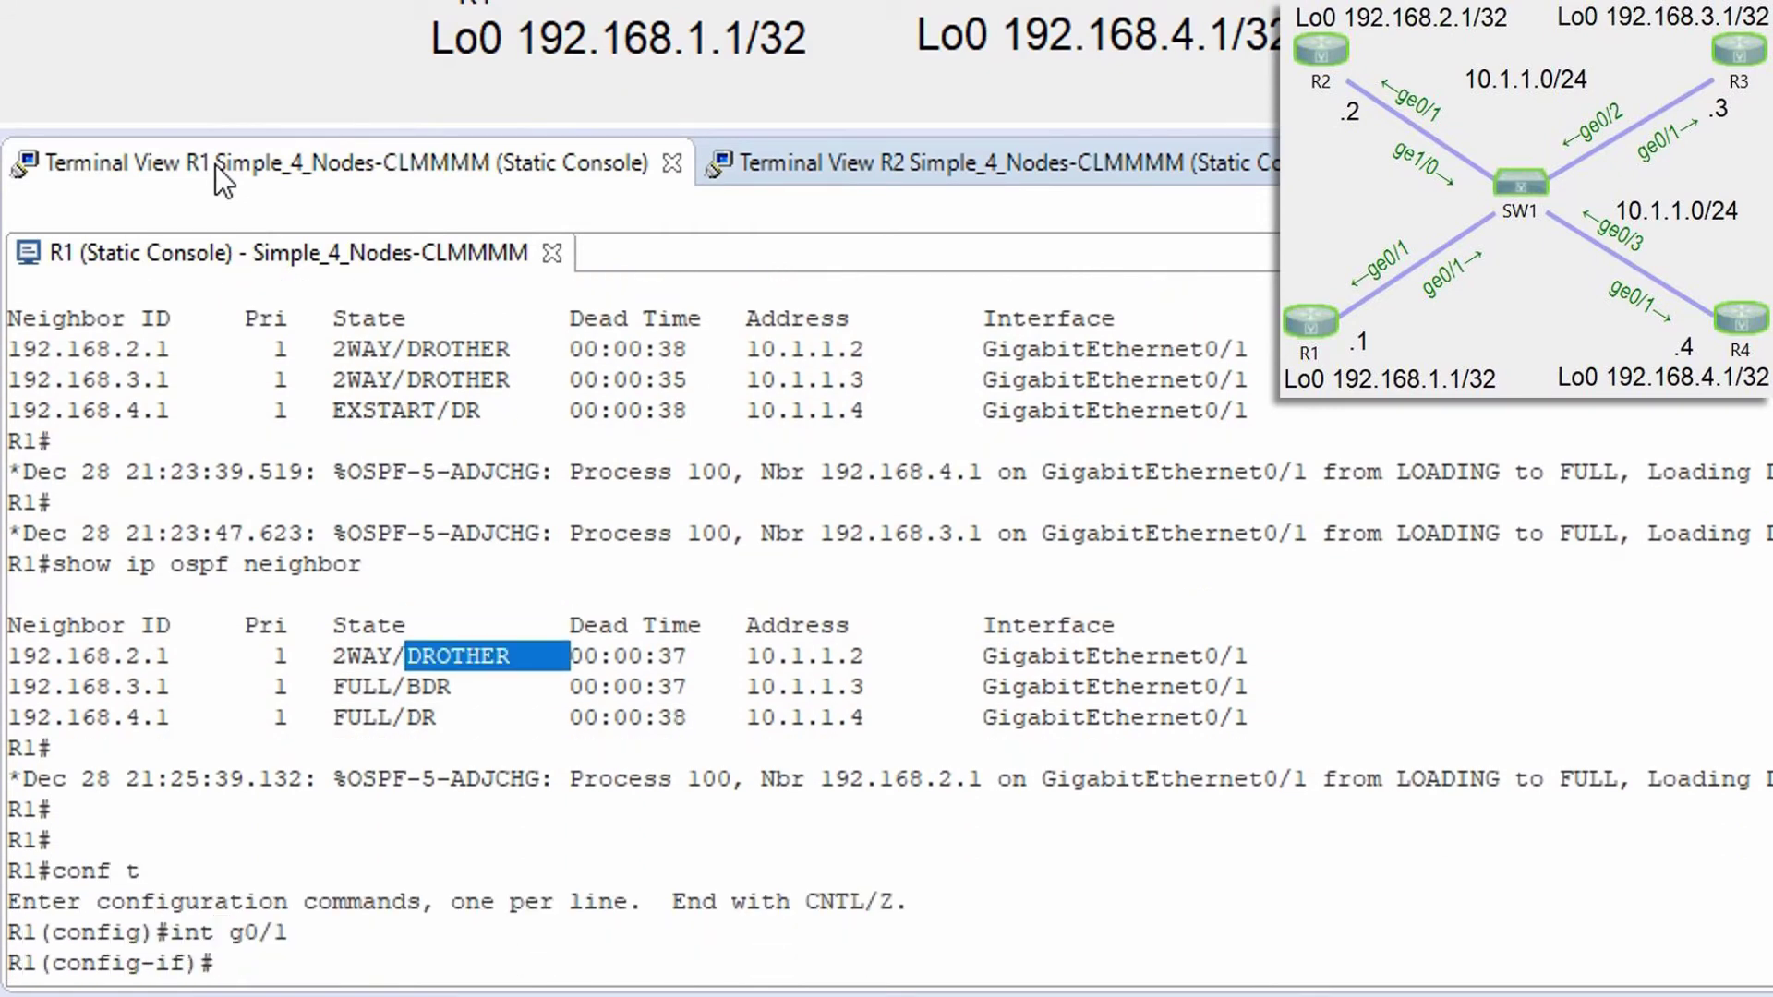
Step: Apply 'ip ospf priority 10' to g0/1 and leave configuration mode with 'end'
text(ip osf)
key(BackSpace)
key(BackSpace)
text(p)
key(Tab)
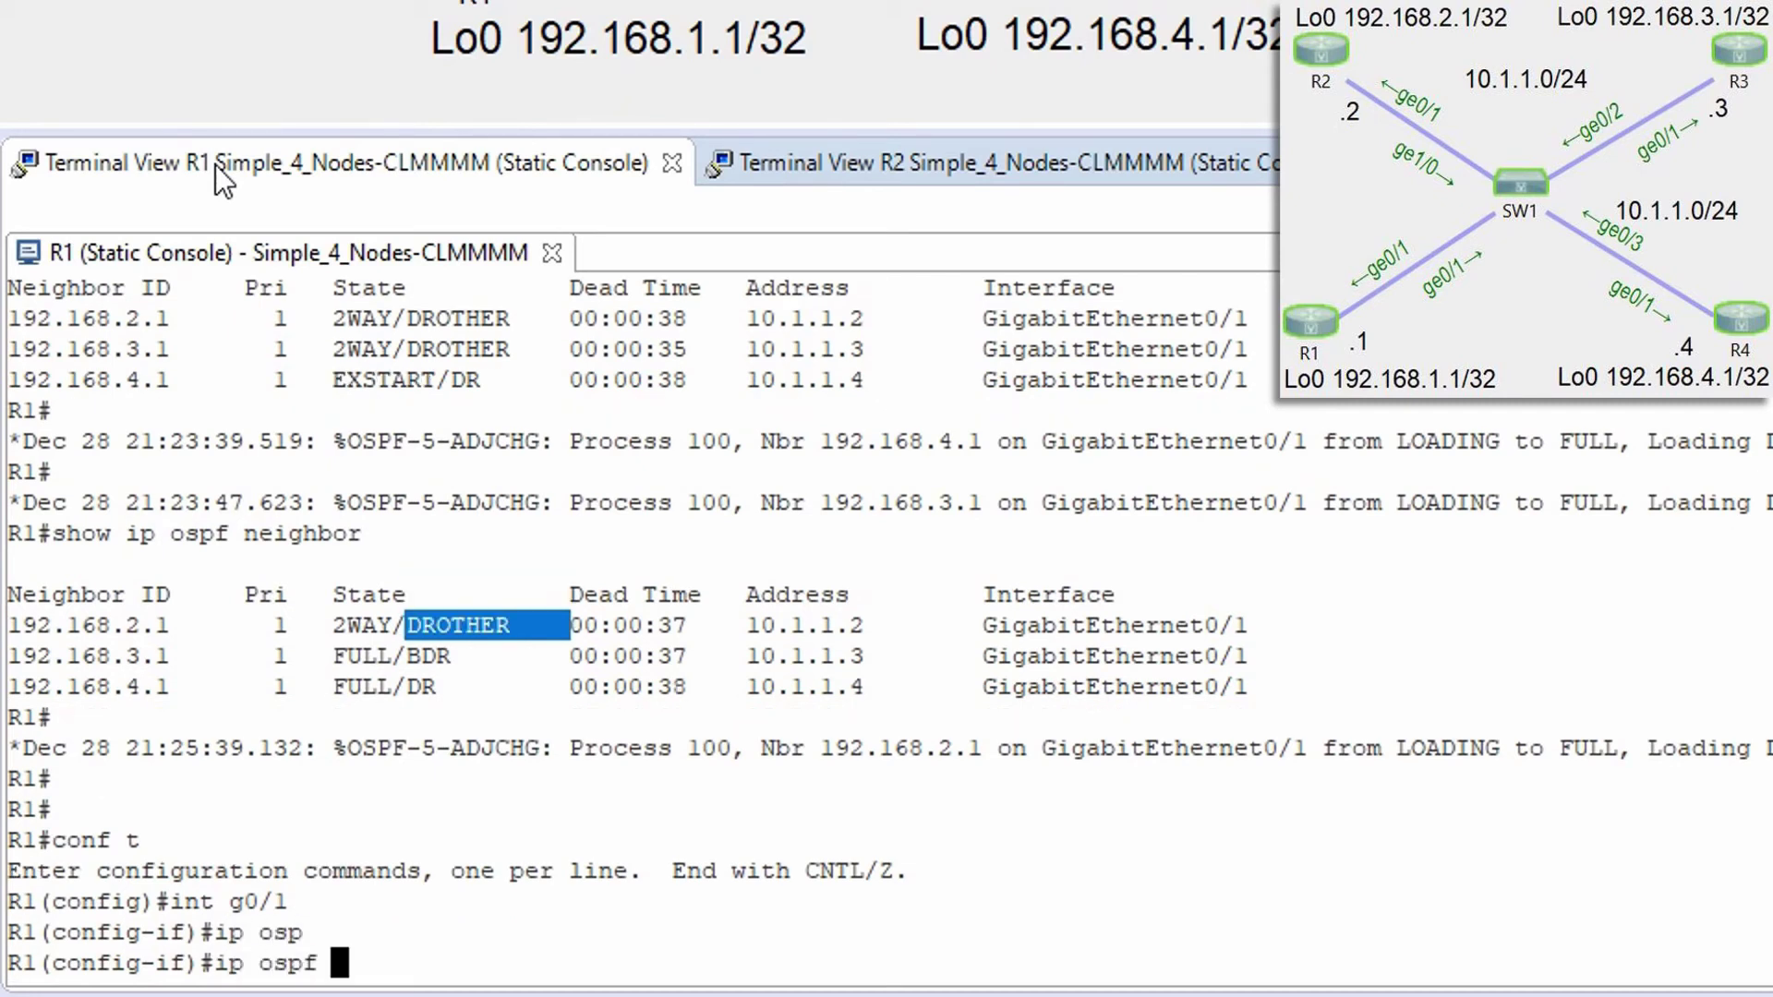
text(pri)
key(Tab)
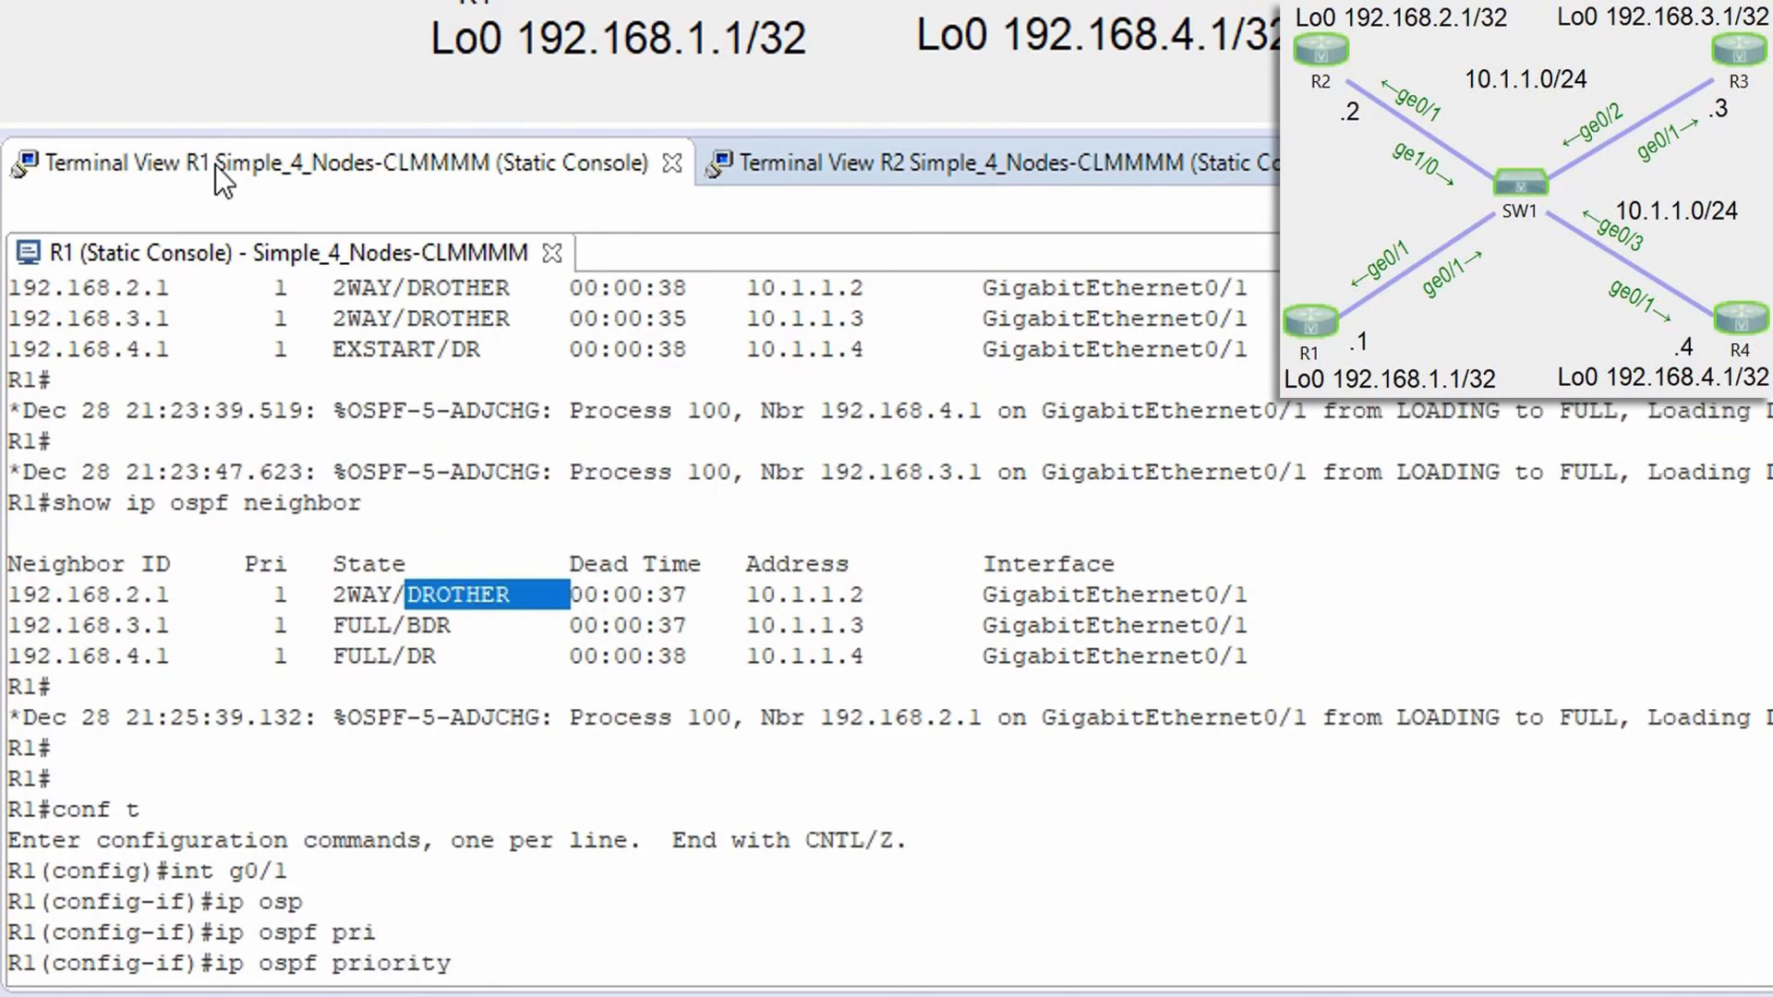
text(10)
key(Return)
text(end)
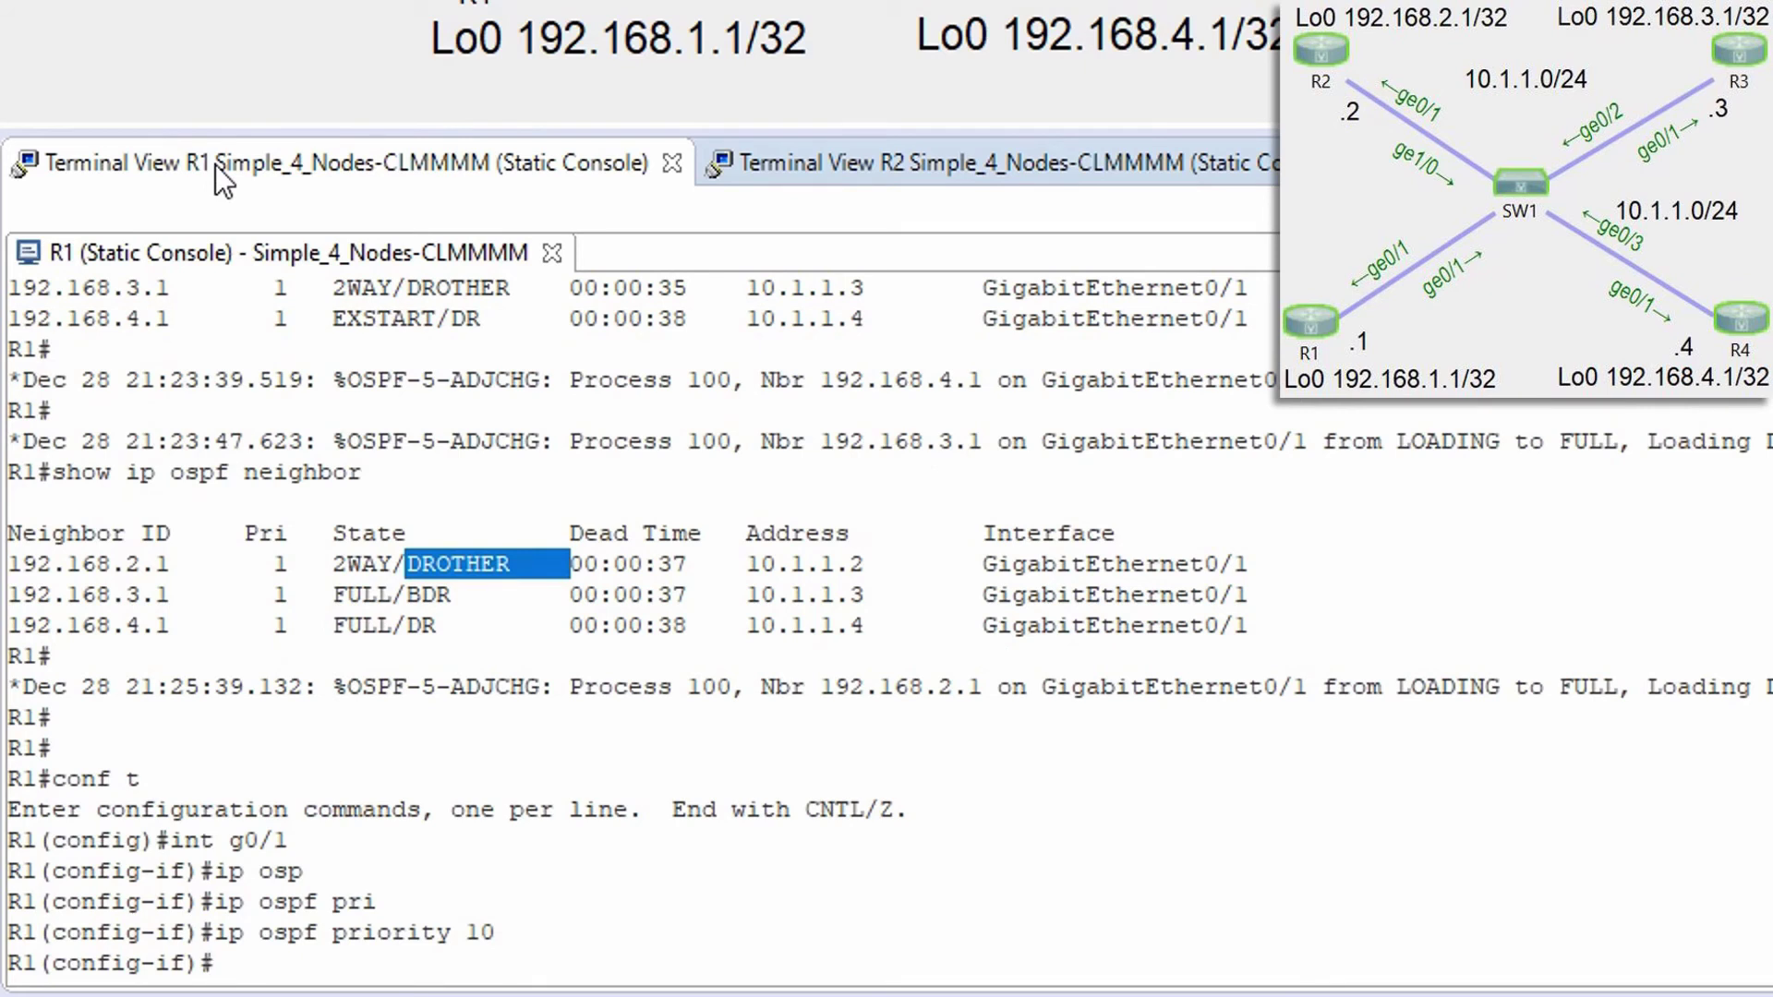
key(Return)
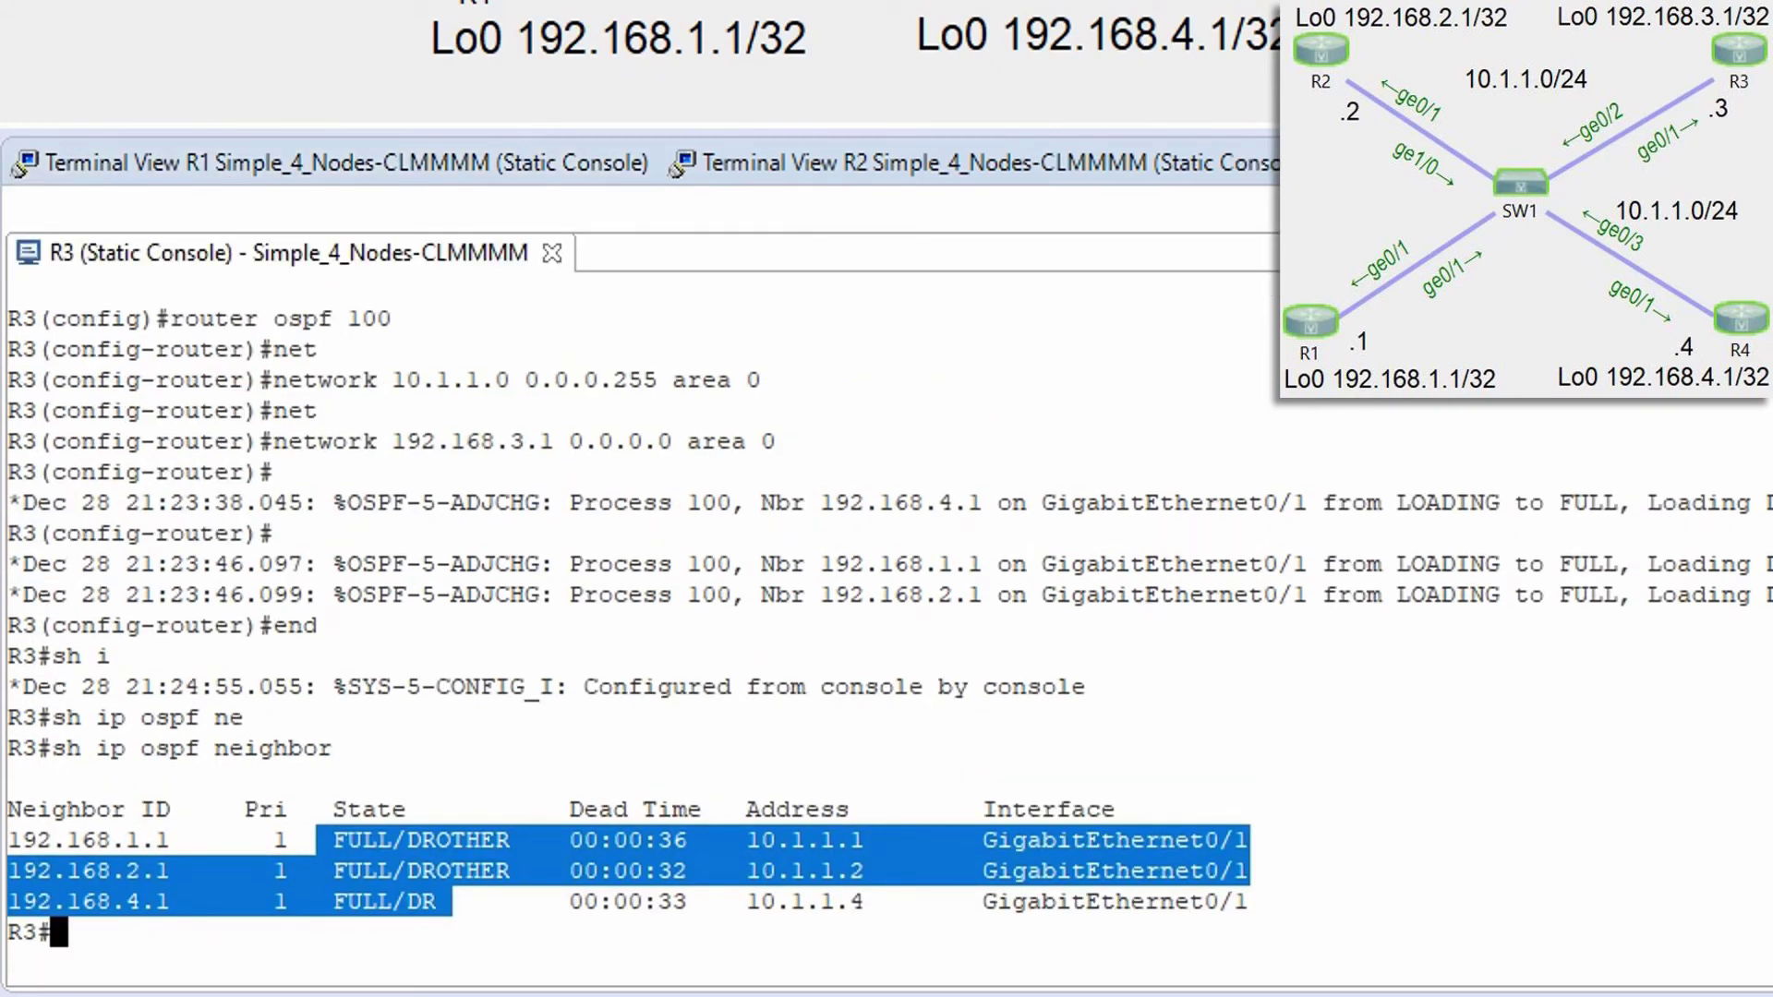
Step: Reset R3's OSPF process with clear ip ospf process, confirming yes
text(cle)
key(Tab)
text(ip osp)
key(Tab)
text(pro)
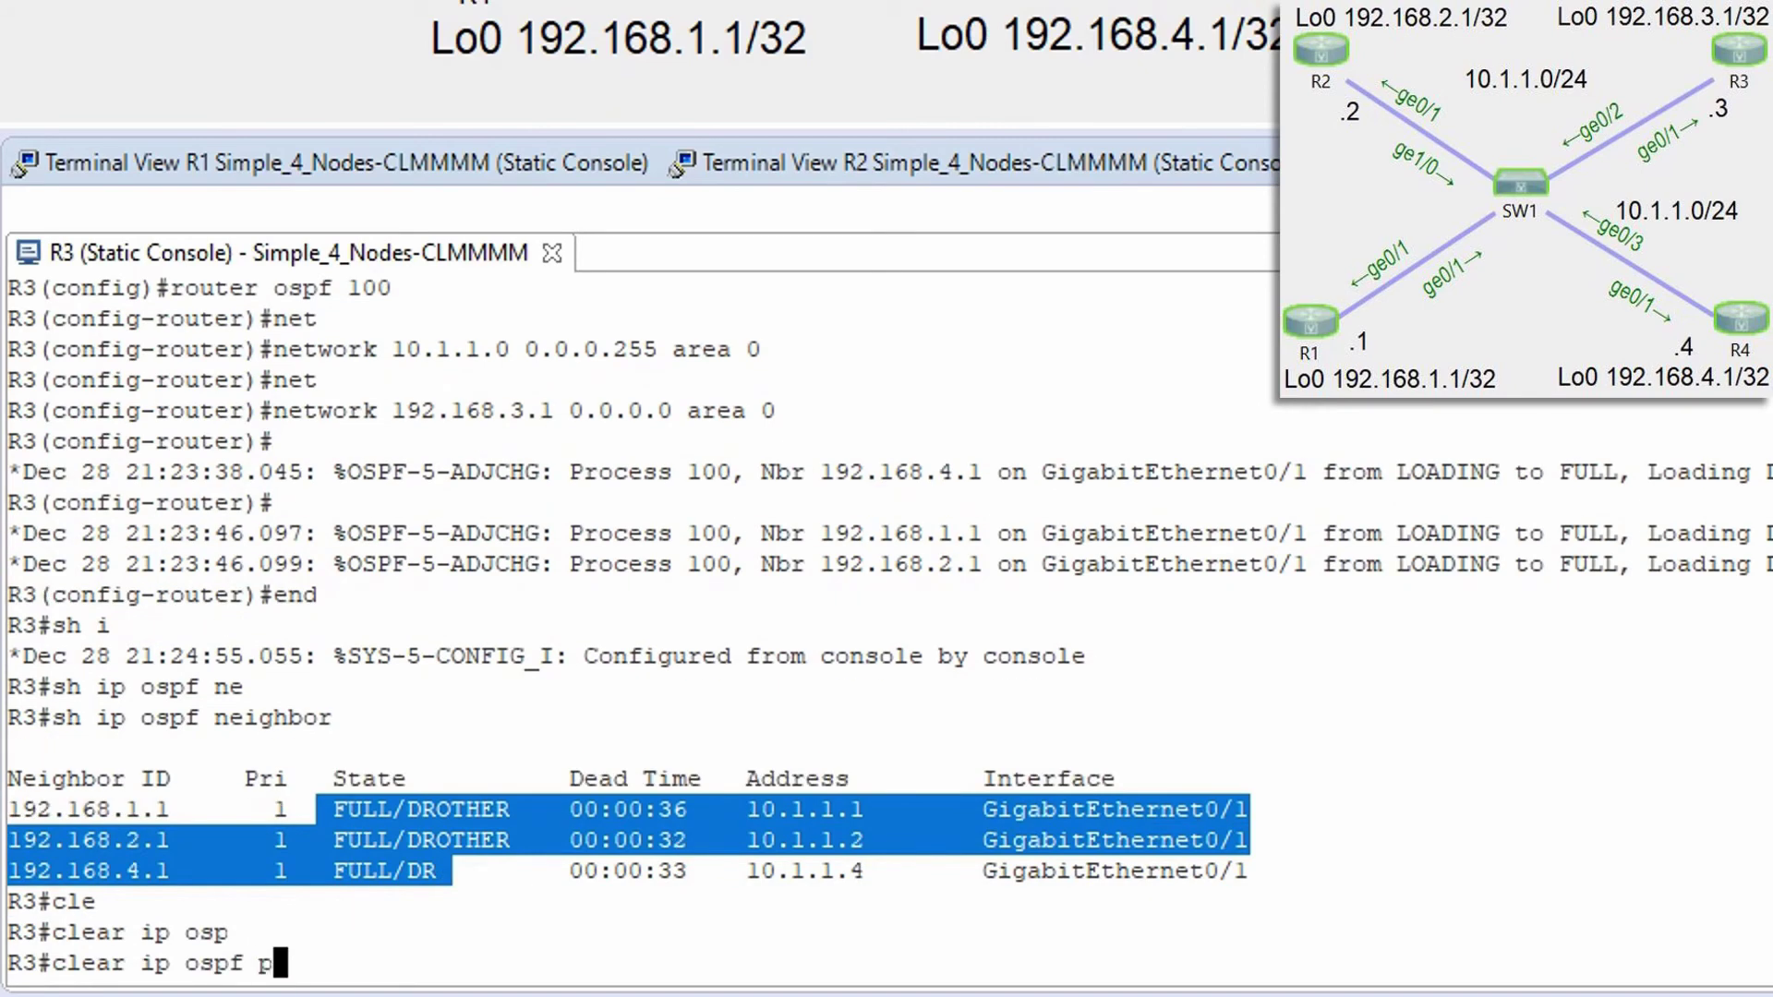
key(Tab)
key(Return)
text(yes)
key(Return)
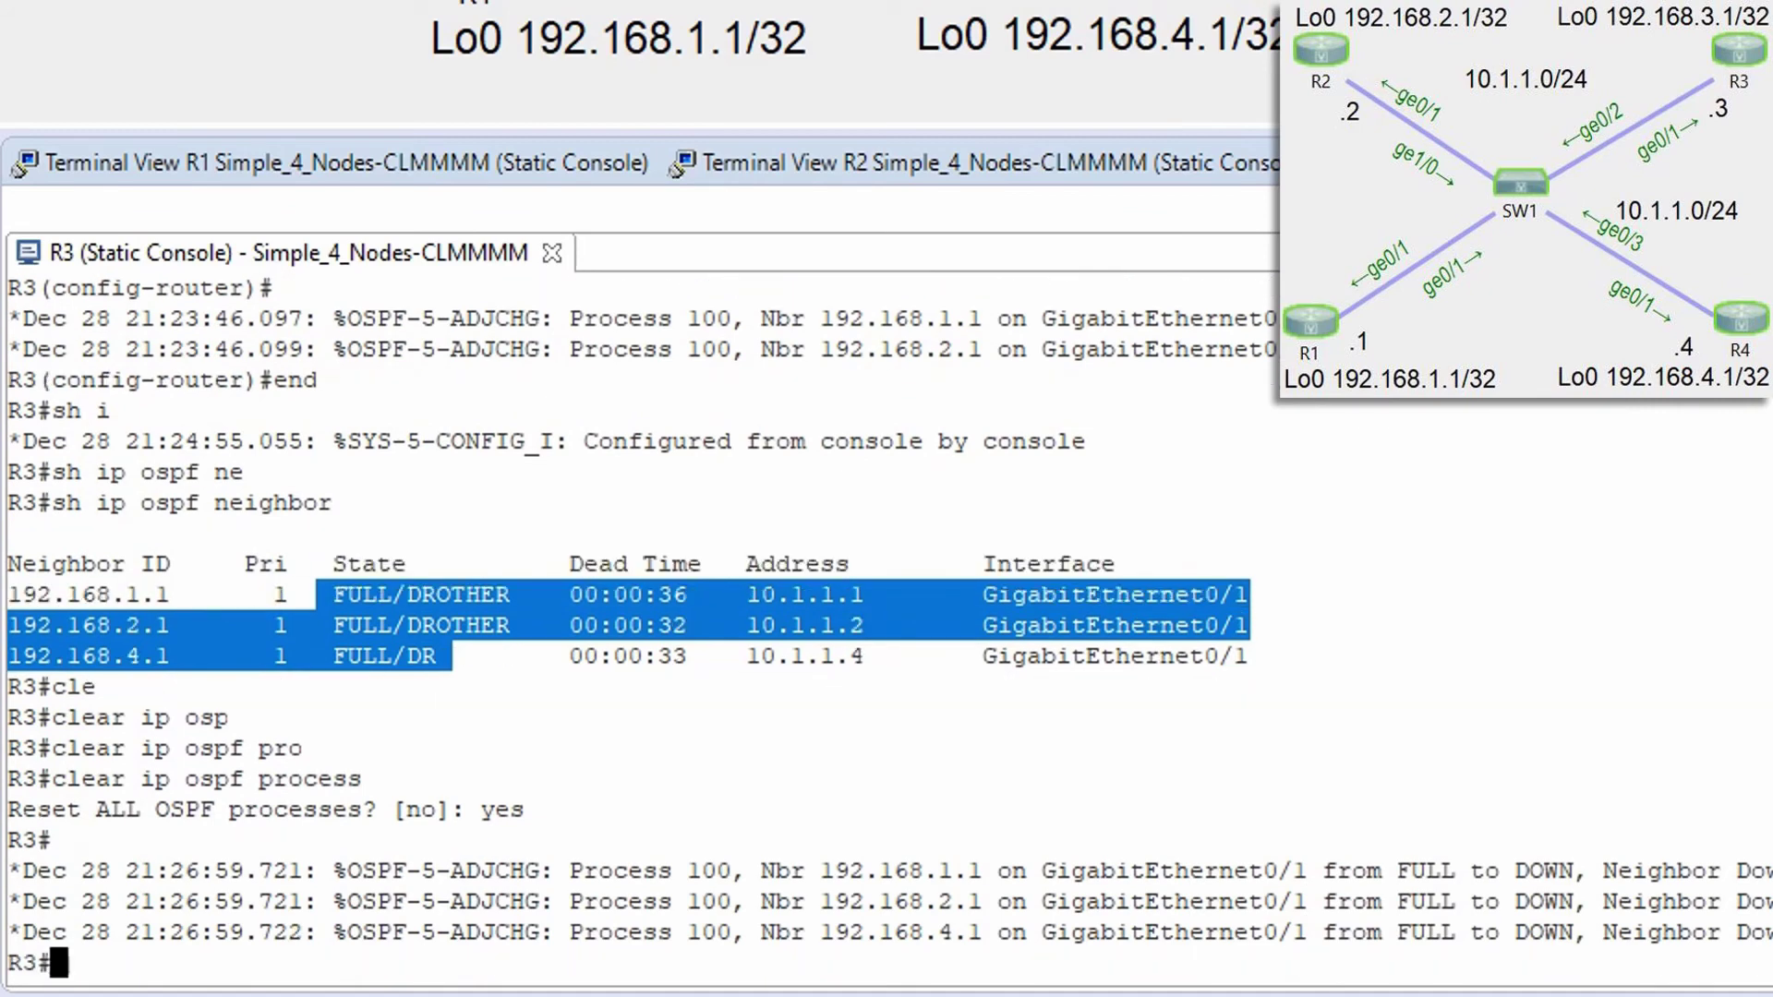
Step: Recheck R3's OSPF neighbor table until the new election shows, marking R2's FULL/DR entry
text(sh ip ospf nei)
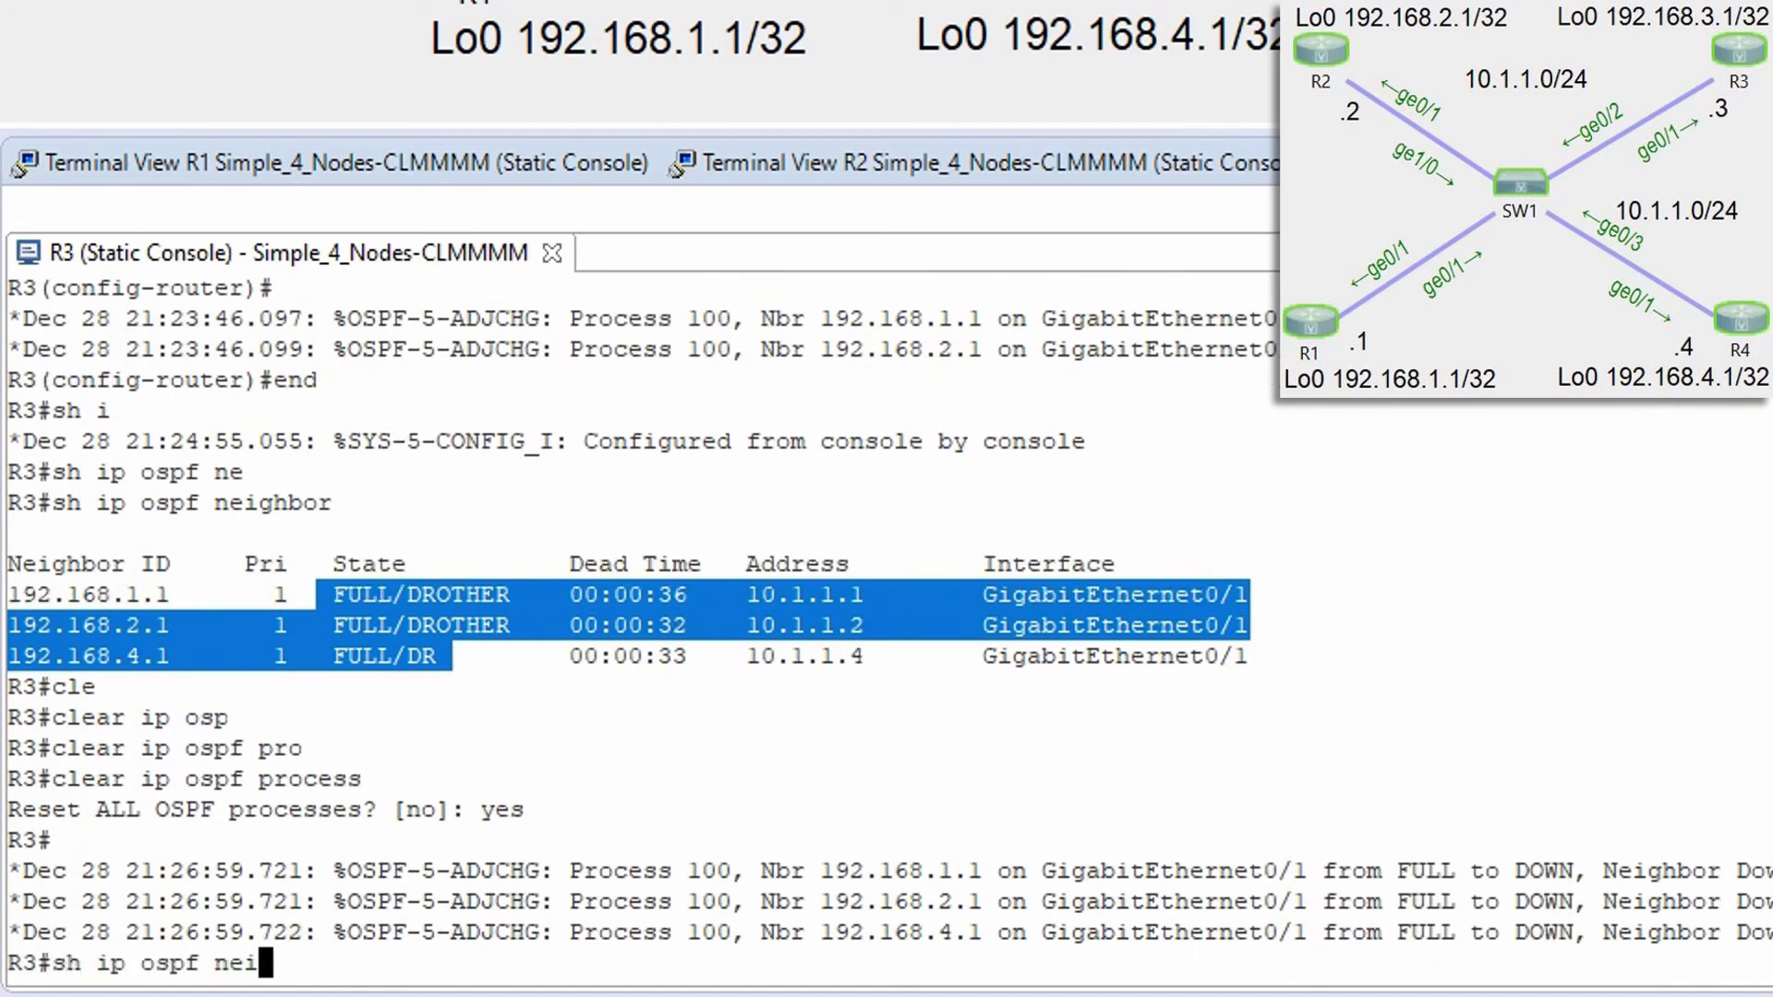
key(Tab)
key(Return)
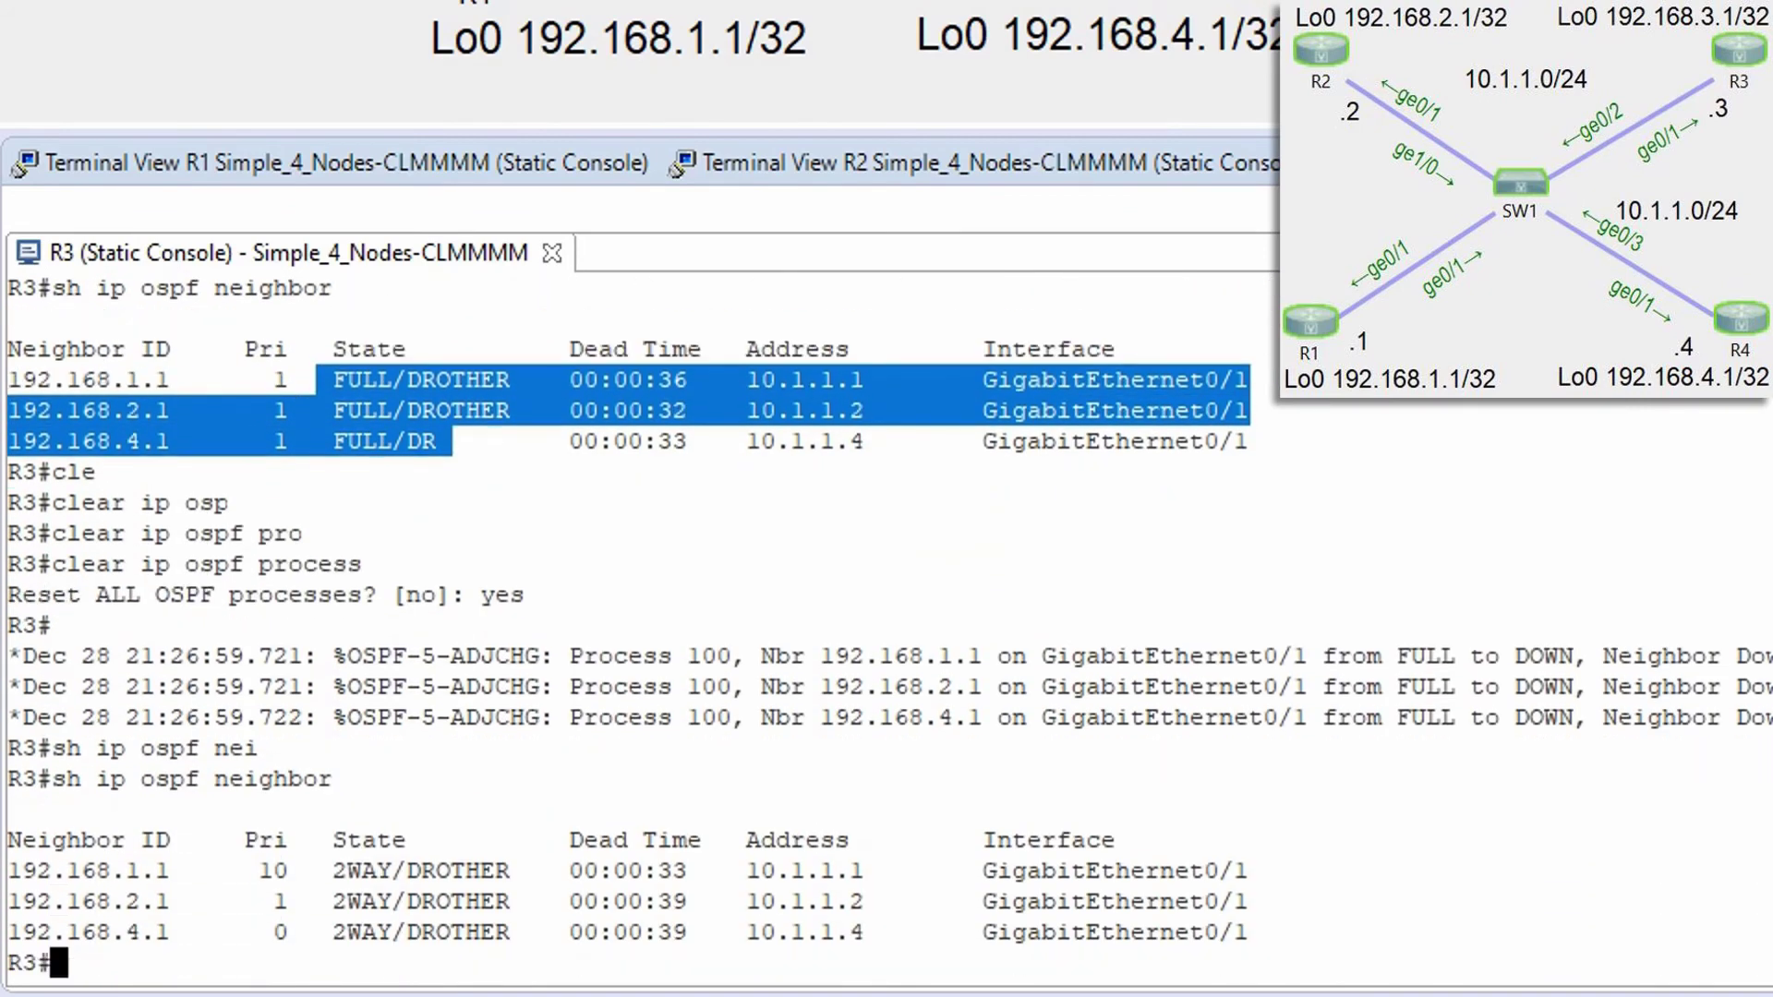
key(Up)
key(Return)
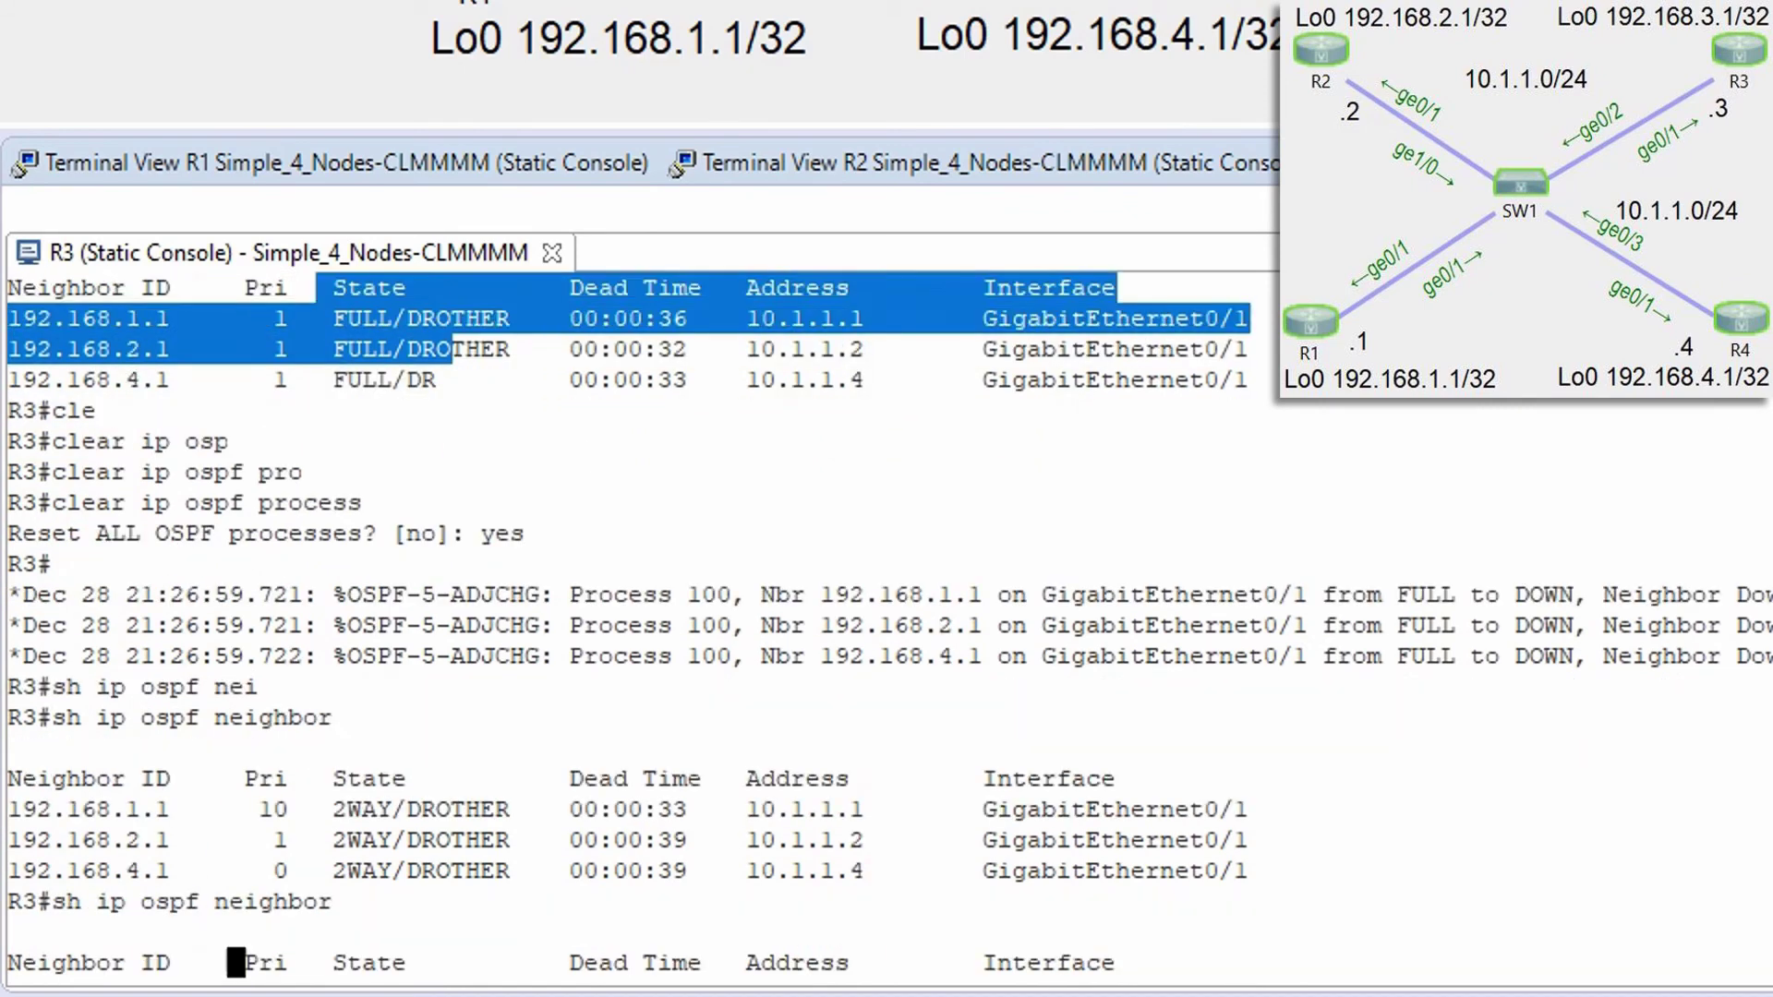
key(Up)
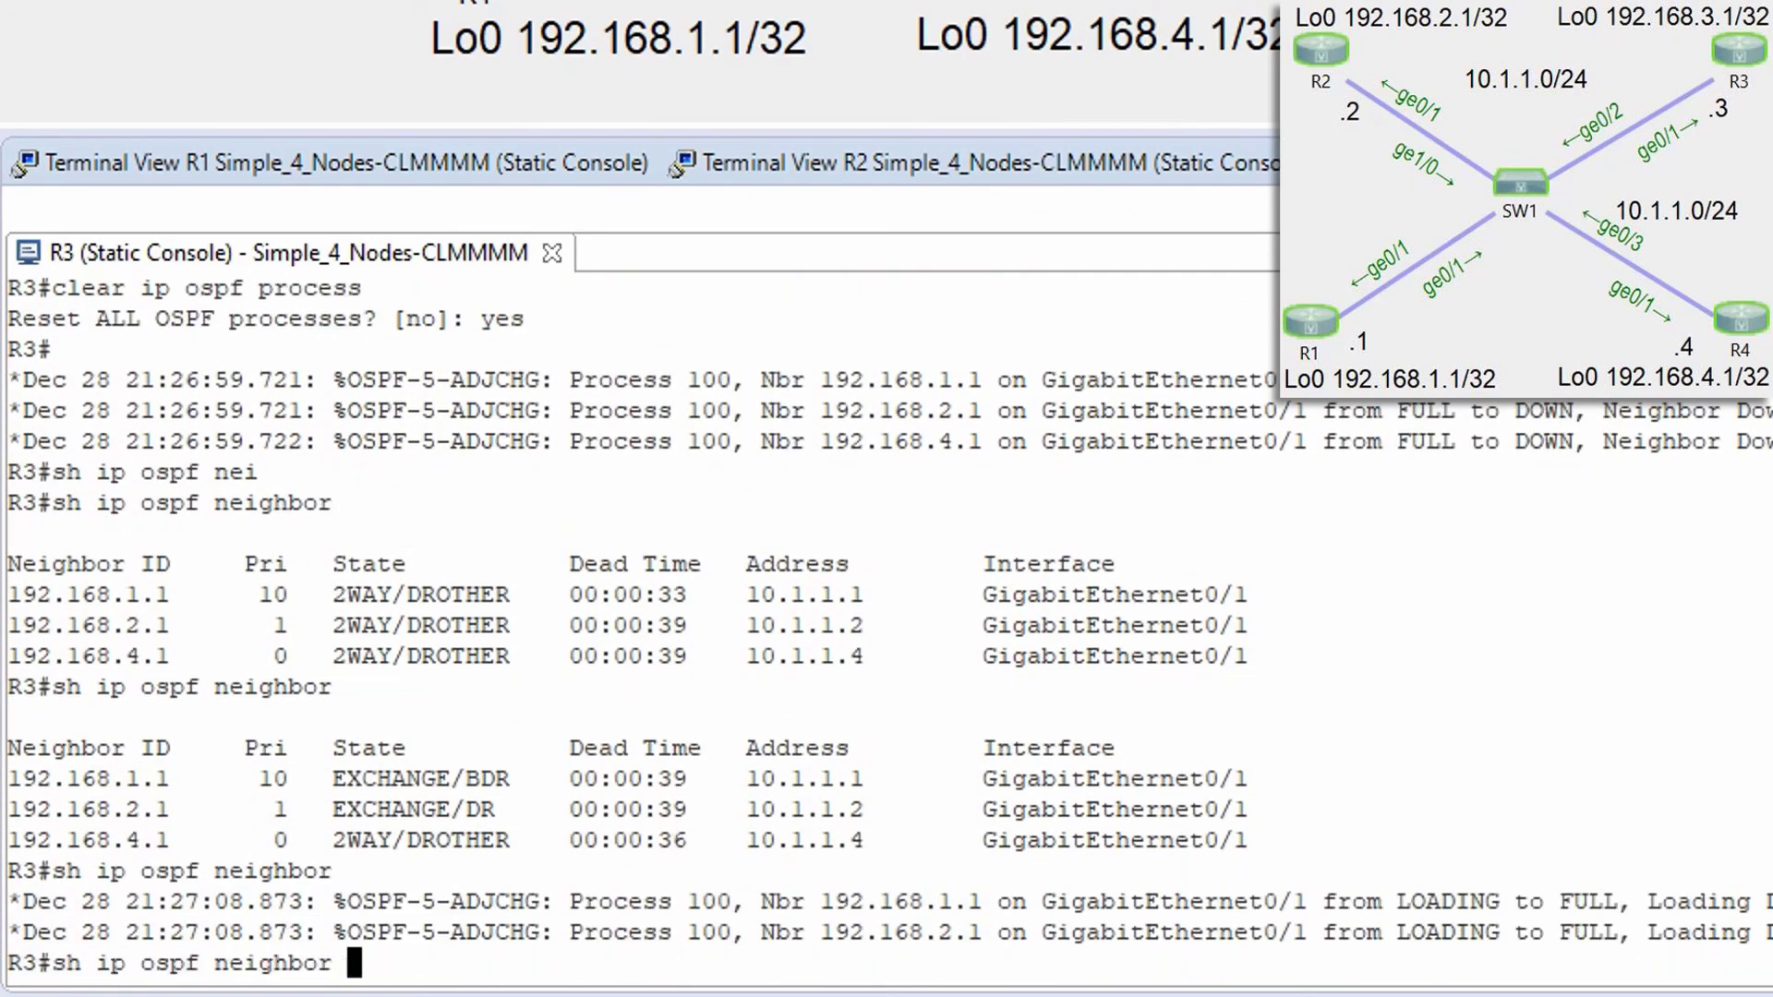
key(Return)
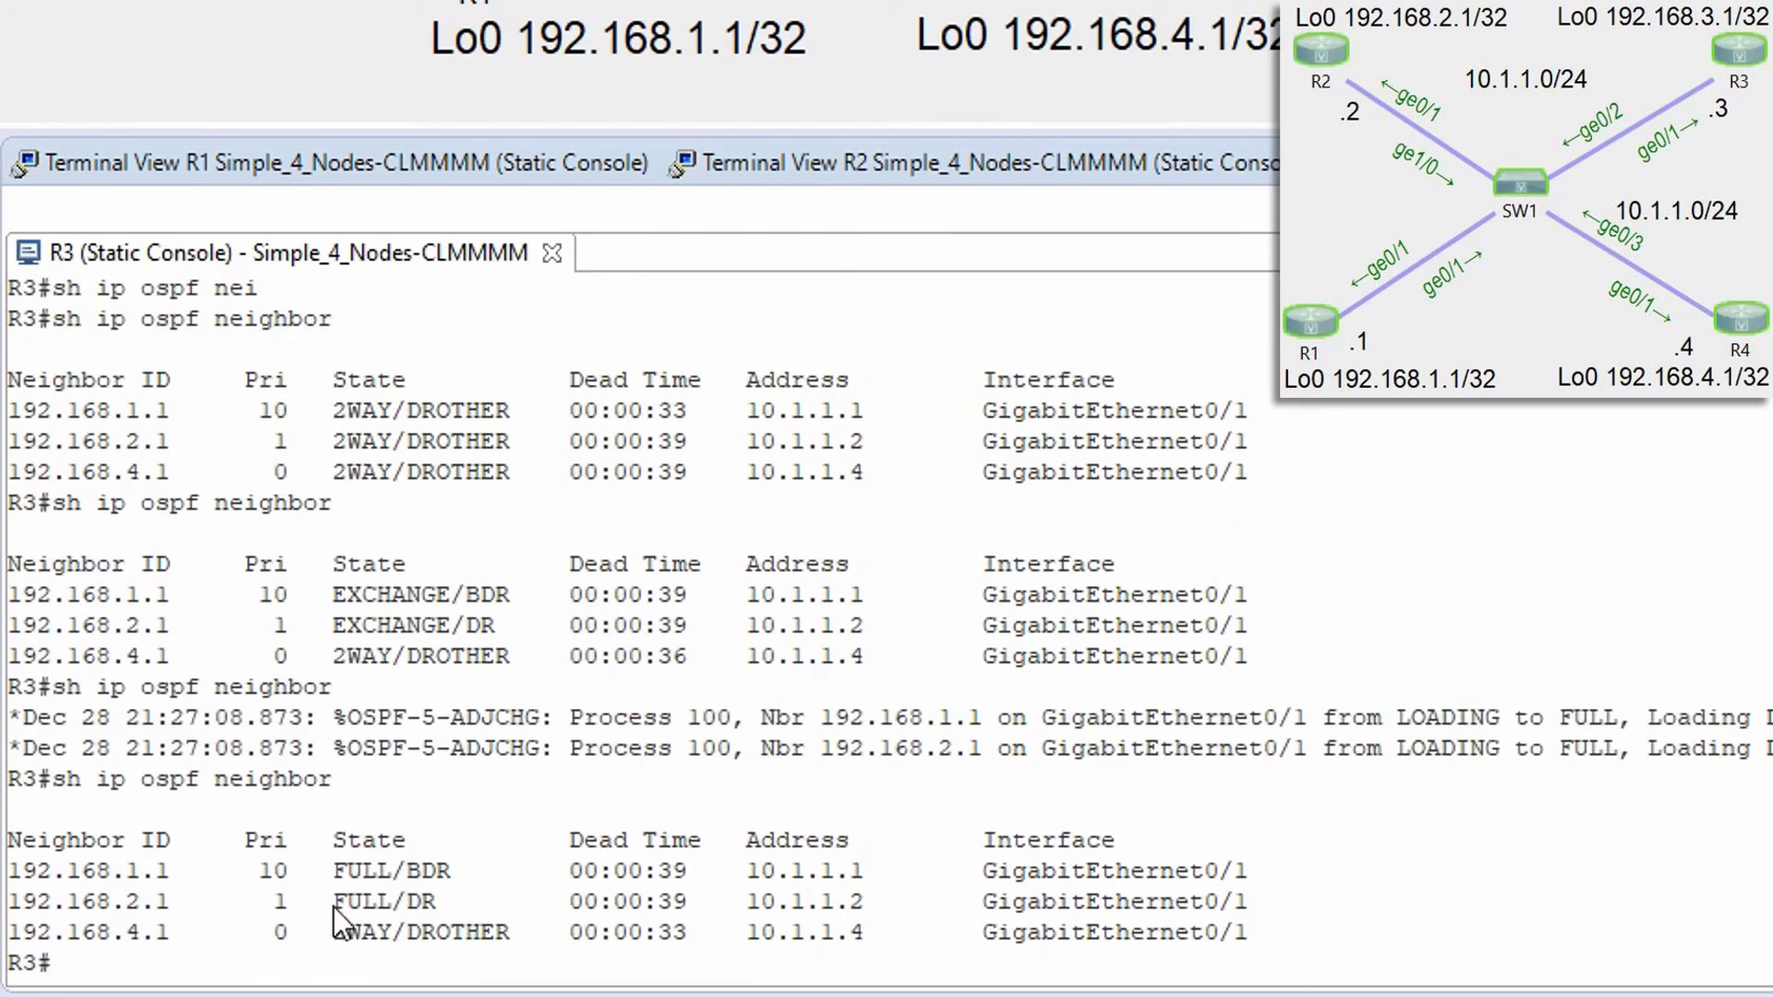
drag(433, 908, 341, 897)
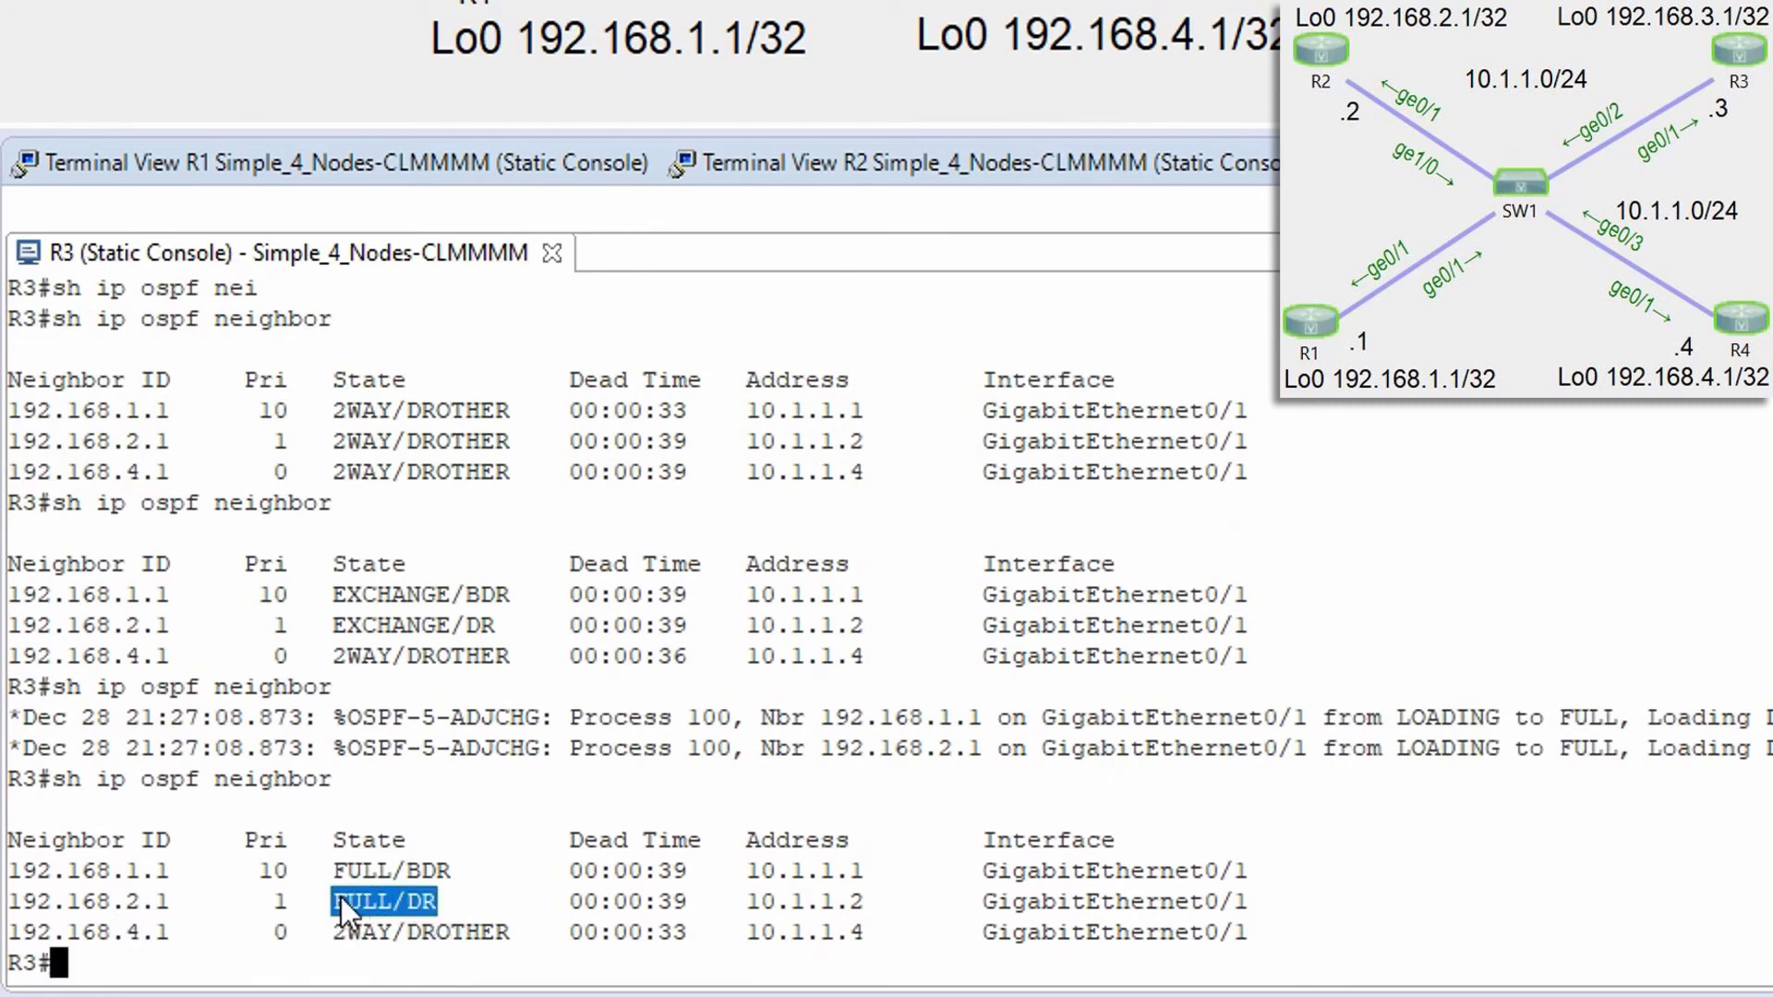
Step: On R2's console, leave configuration mode with end
click(873, 168)
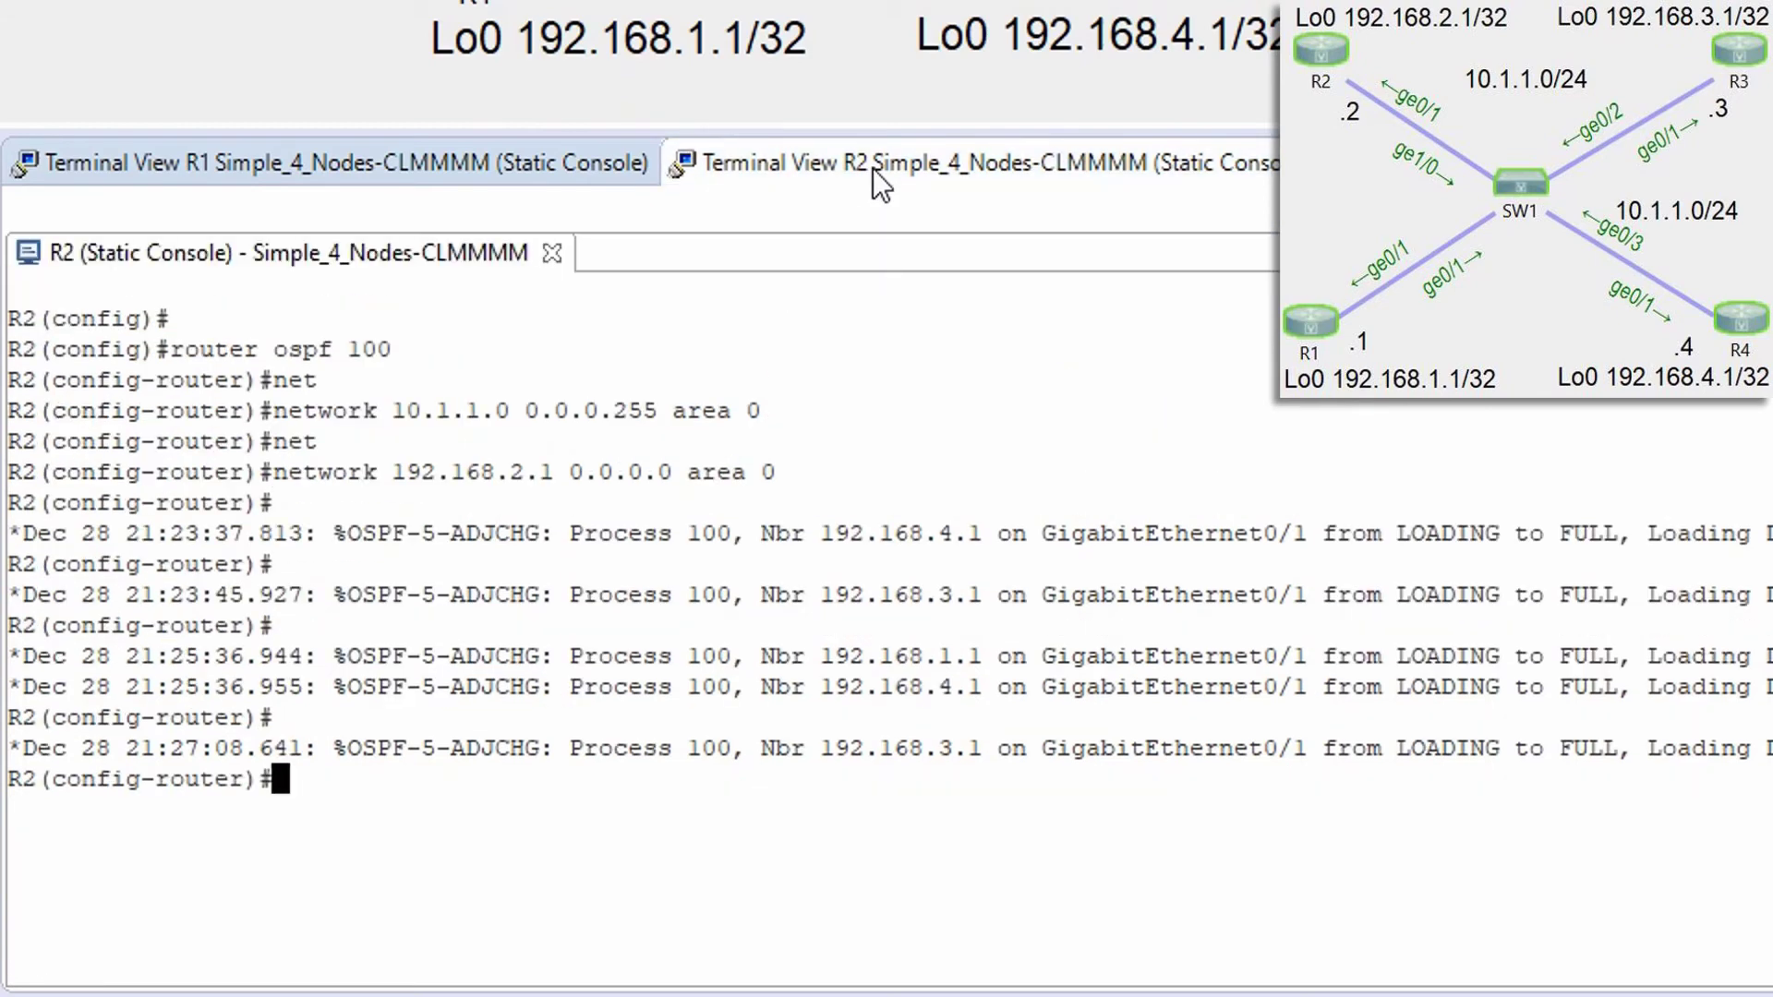
key(Return)
text(end)
key(Return)
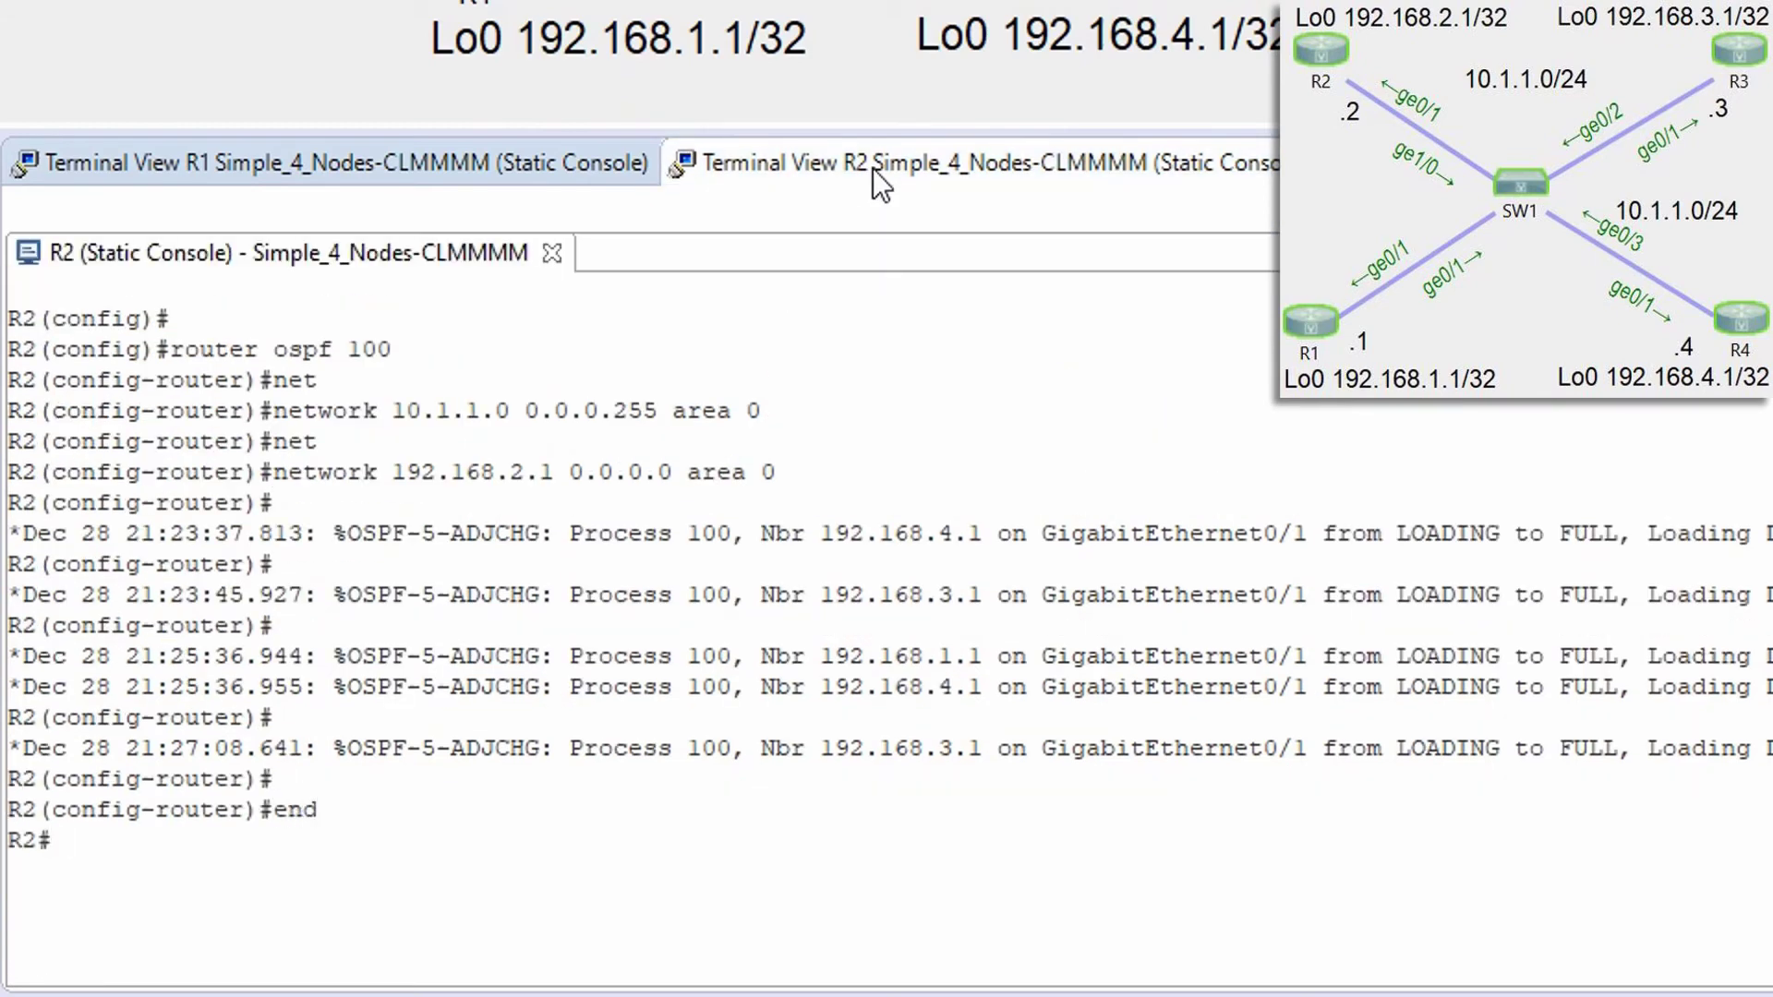
Step: Run clear ip ospf process on R2 and answer yes to reset all OSPF processes
text(clea)
key(Tab)
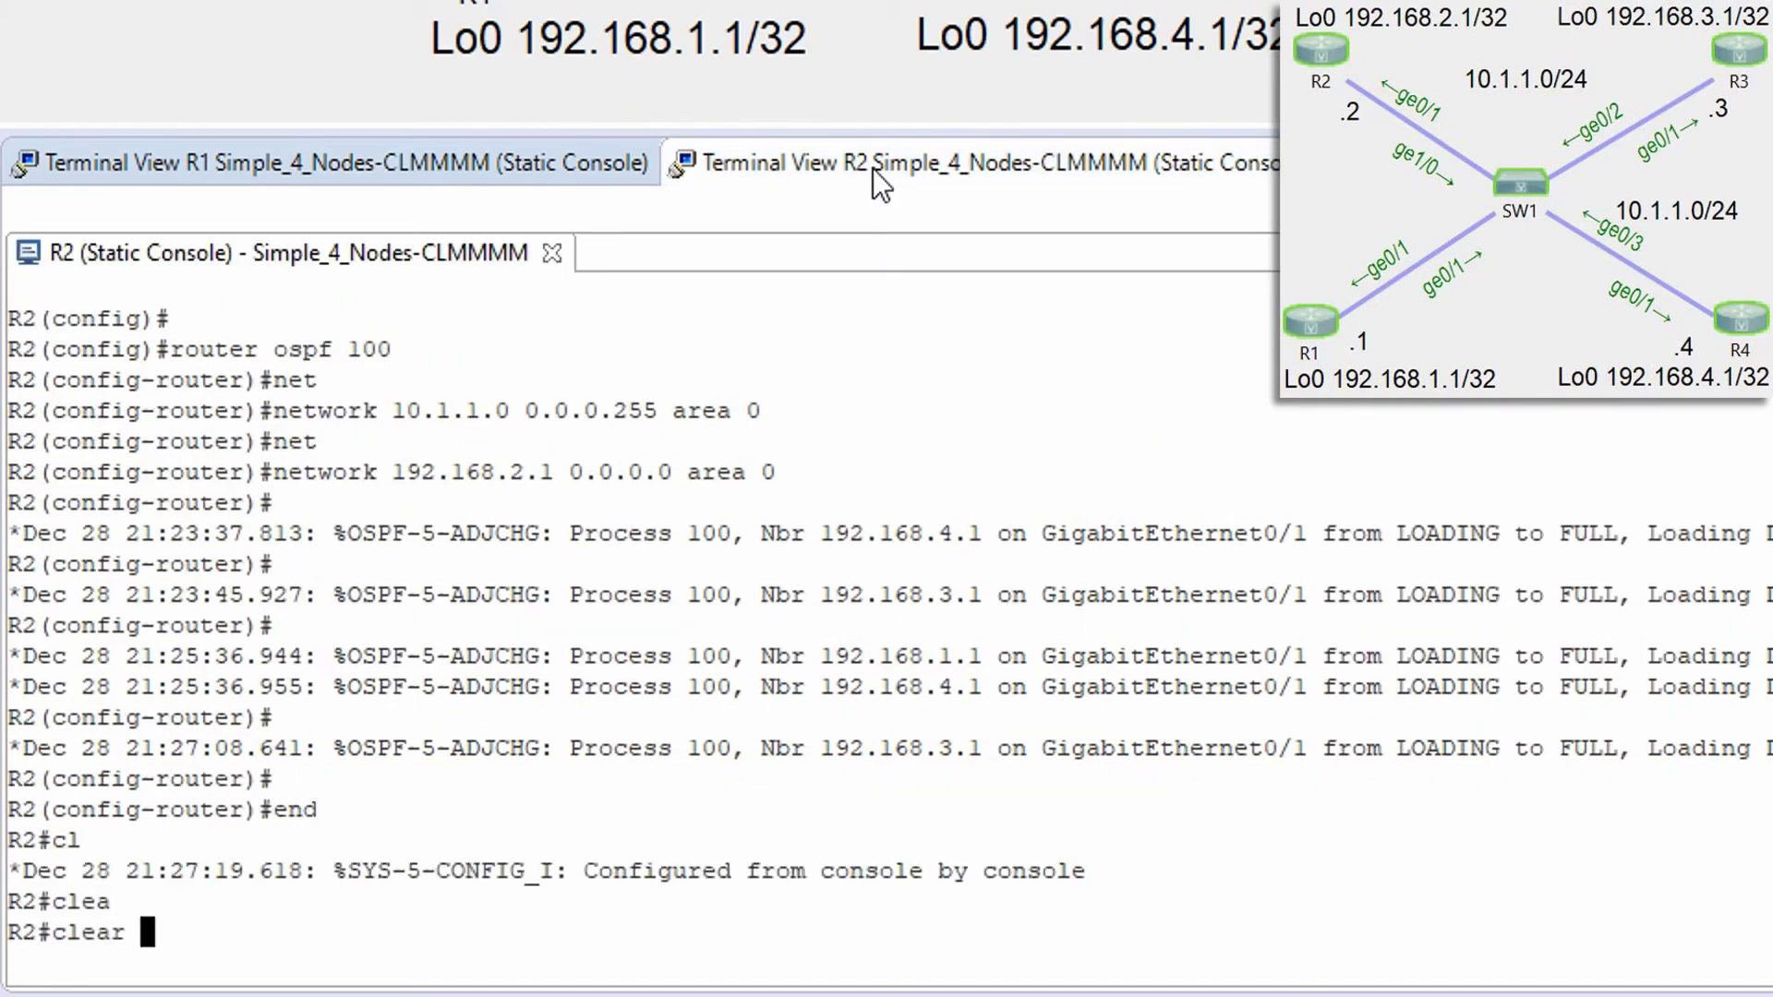
text(ip os)
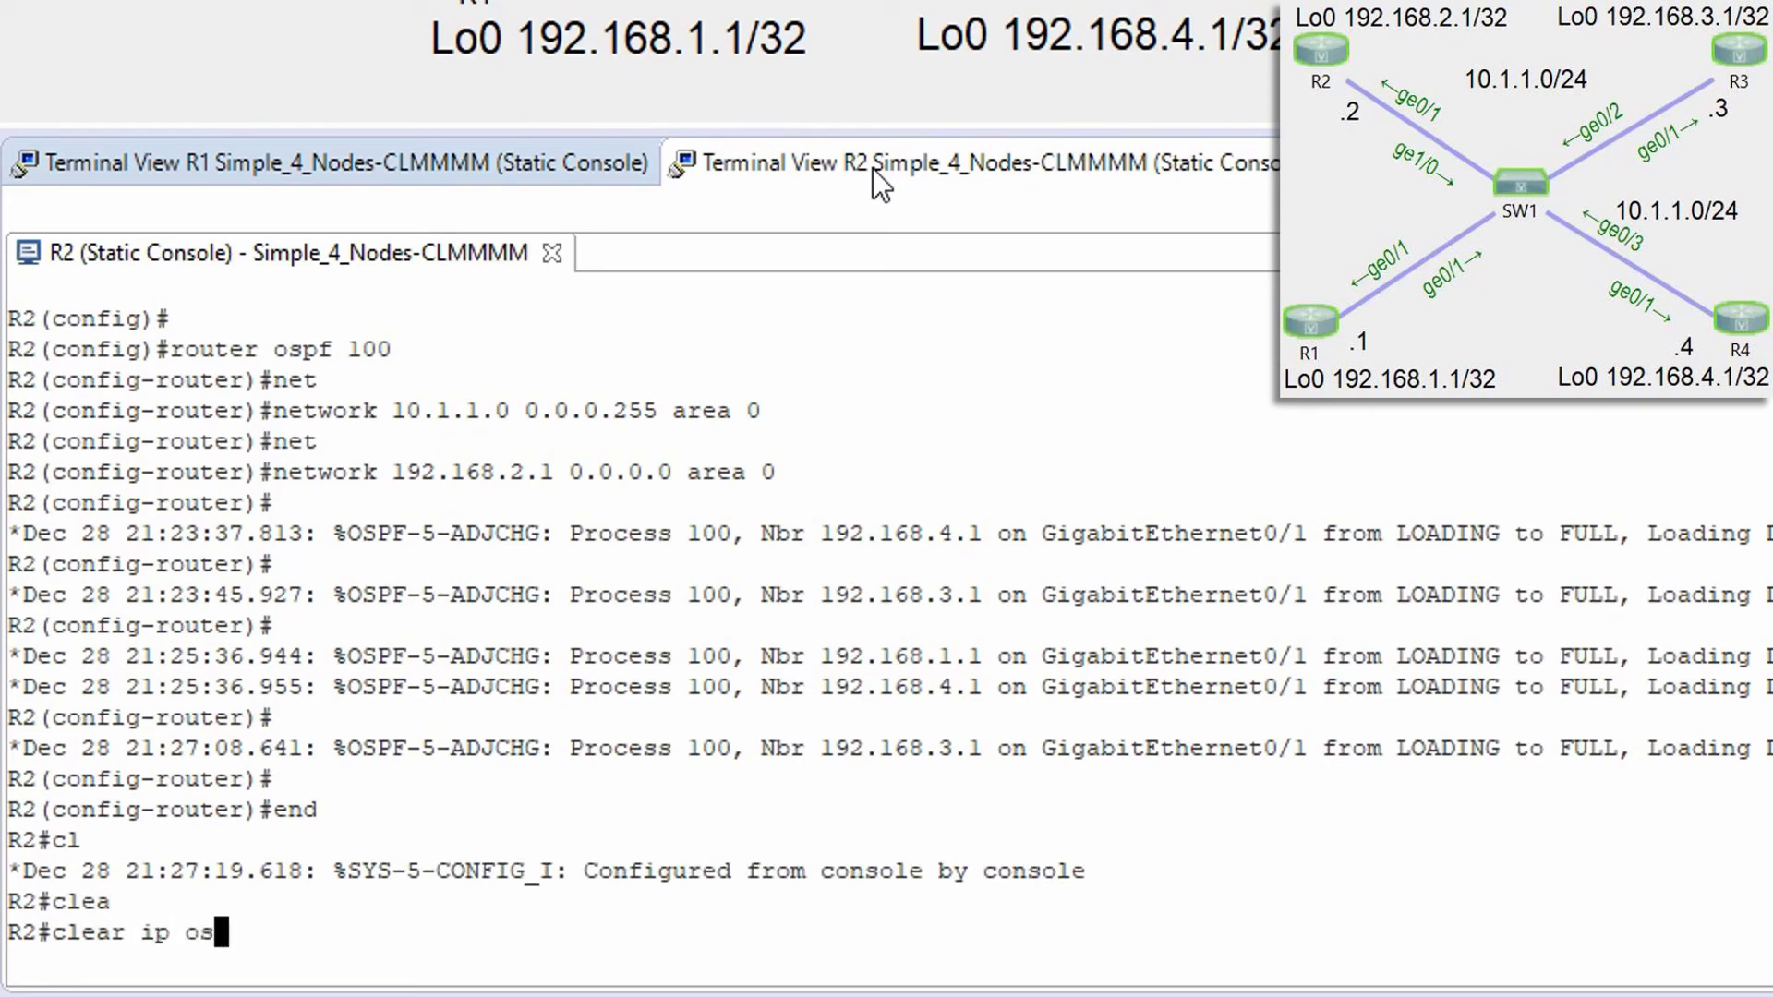
text(pf pro)
key(Tab)
key(Return)
text(yes)
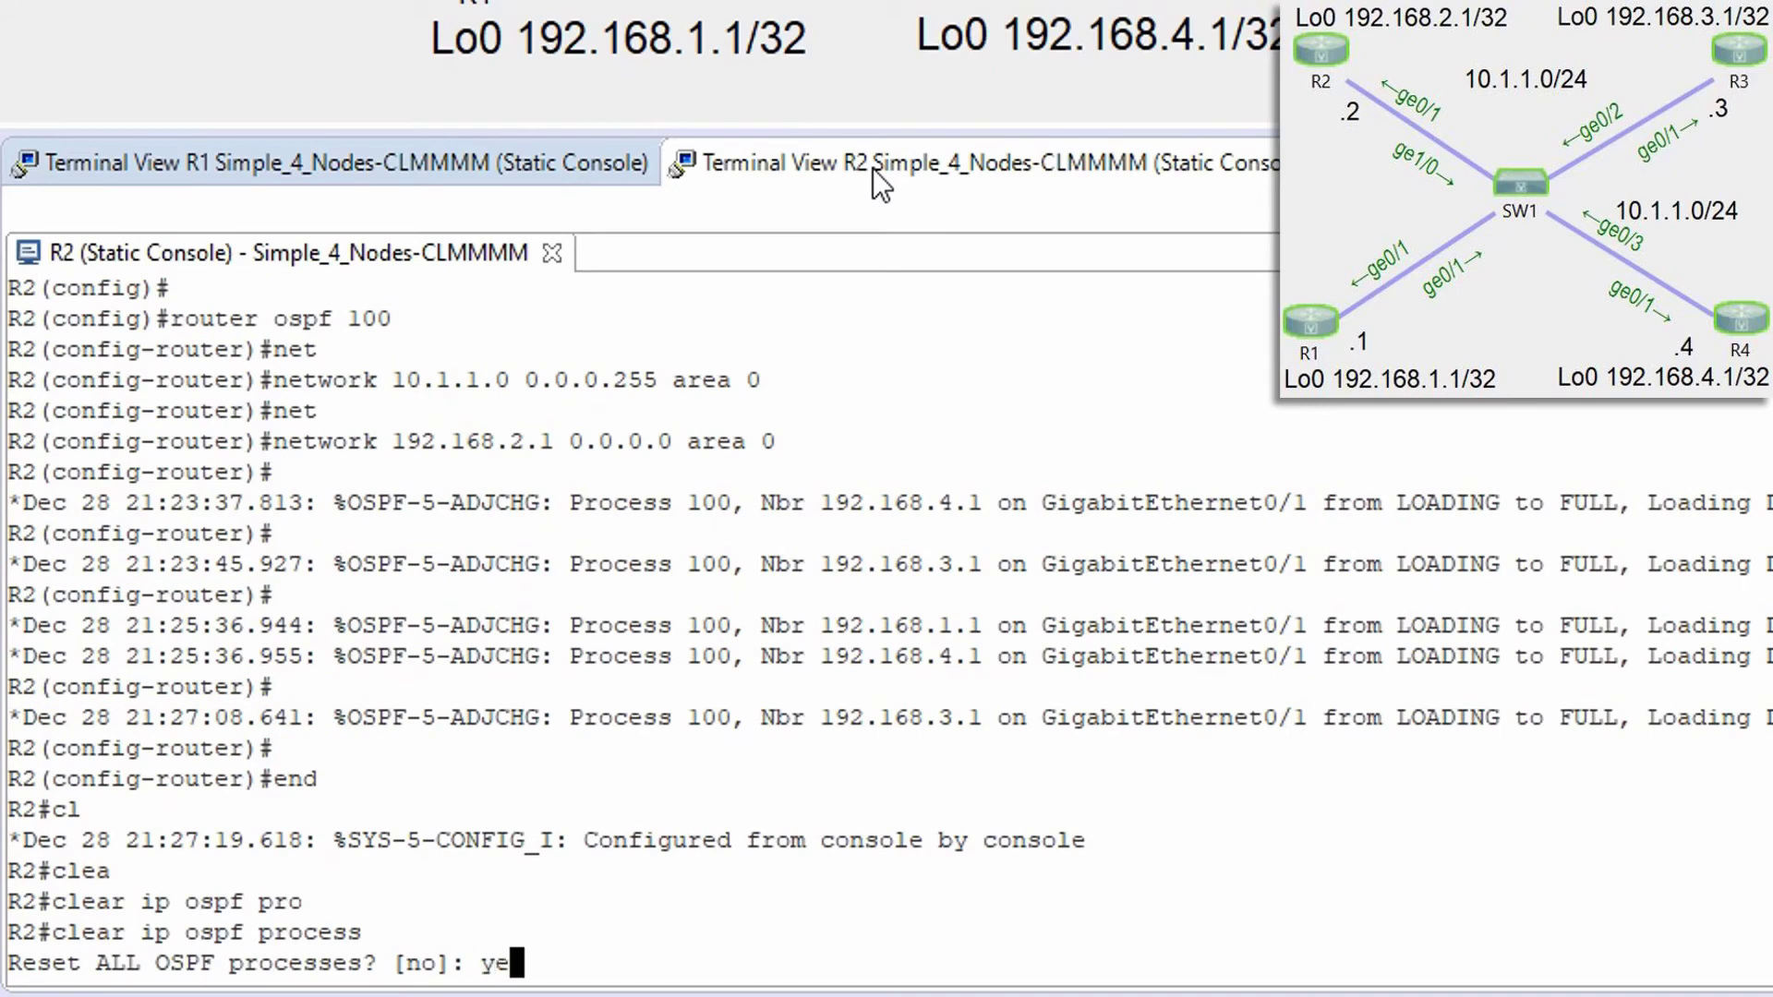
key(Return)
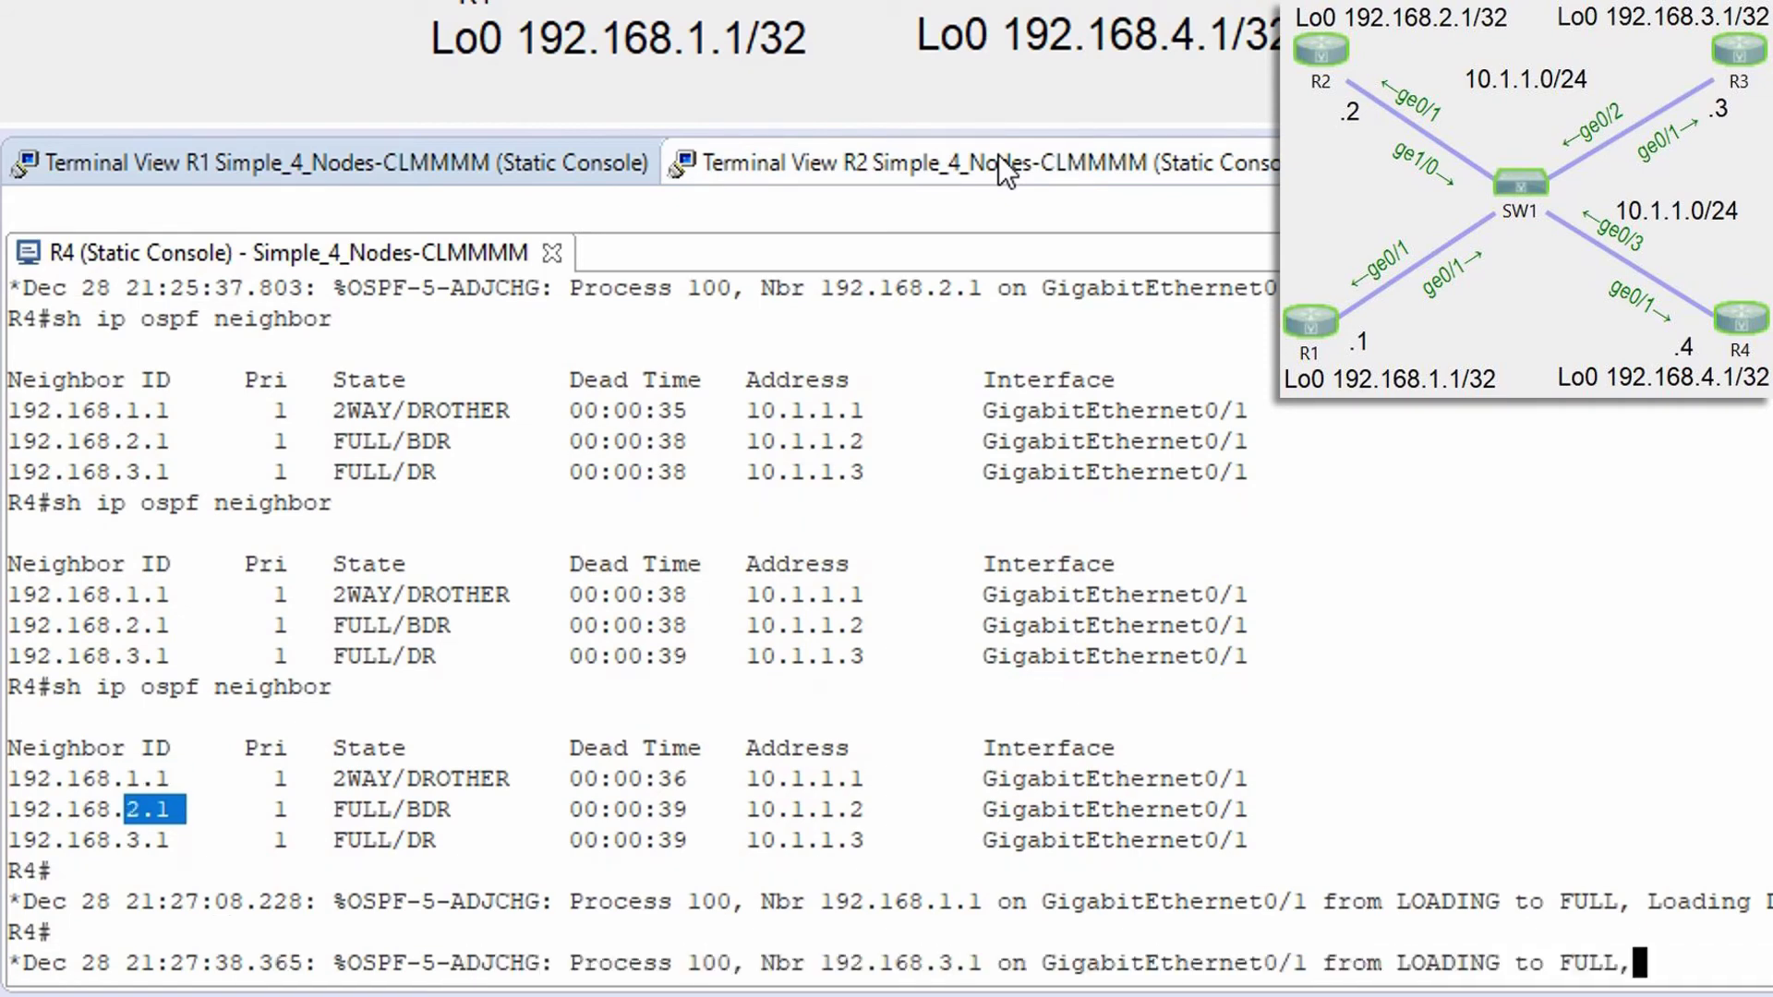
Step: Rerun show ip ospf neighbor on R3 and mark R1's FULL/DR entry
click(999, 156)
click(259, 167)
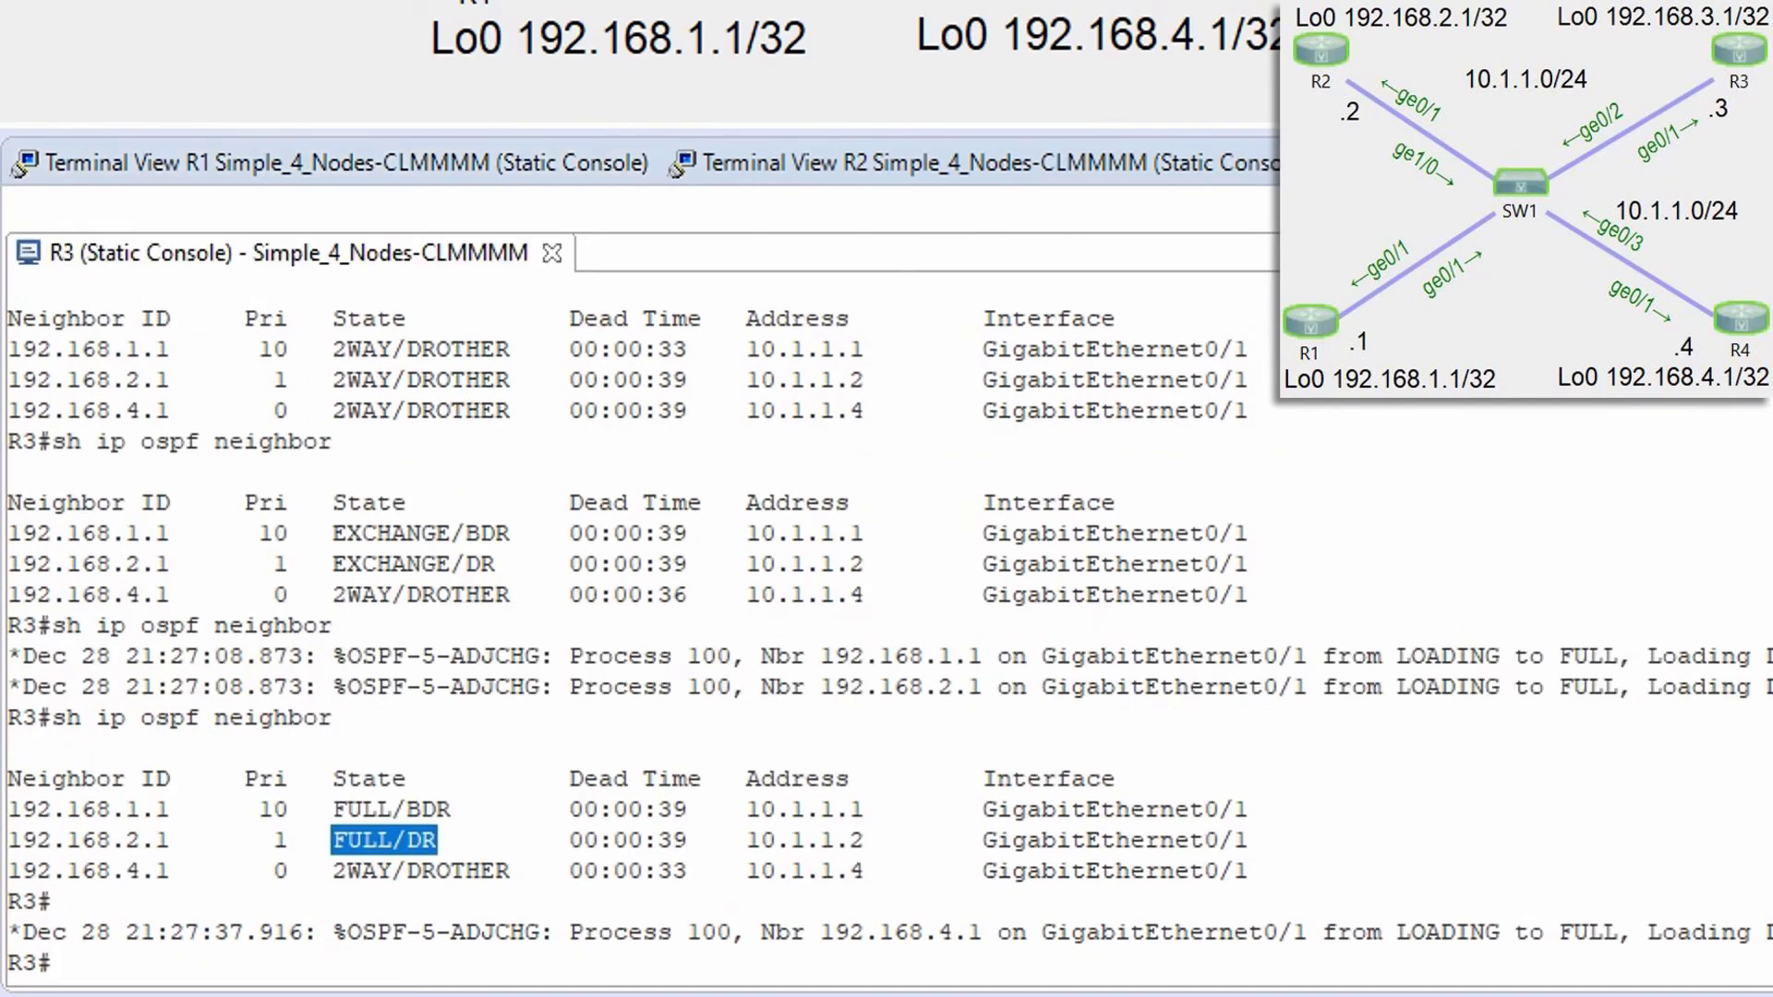
key(Up)
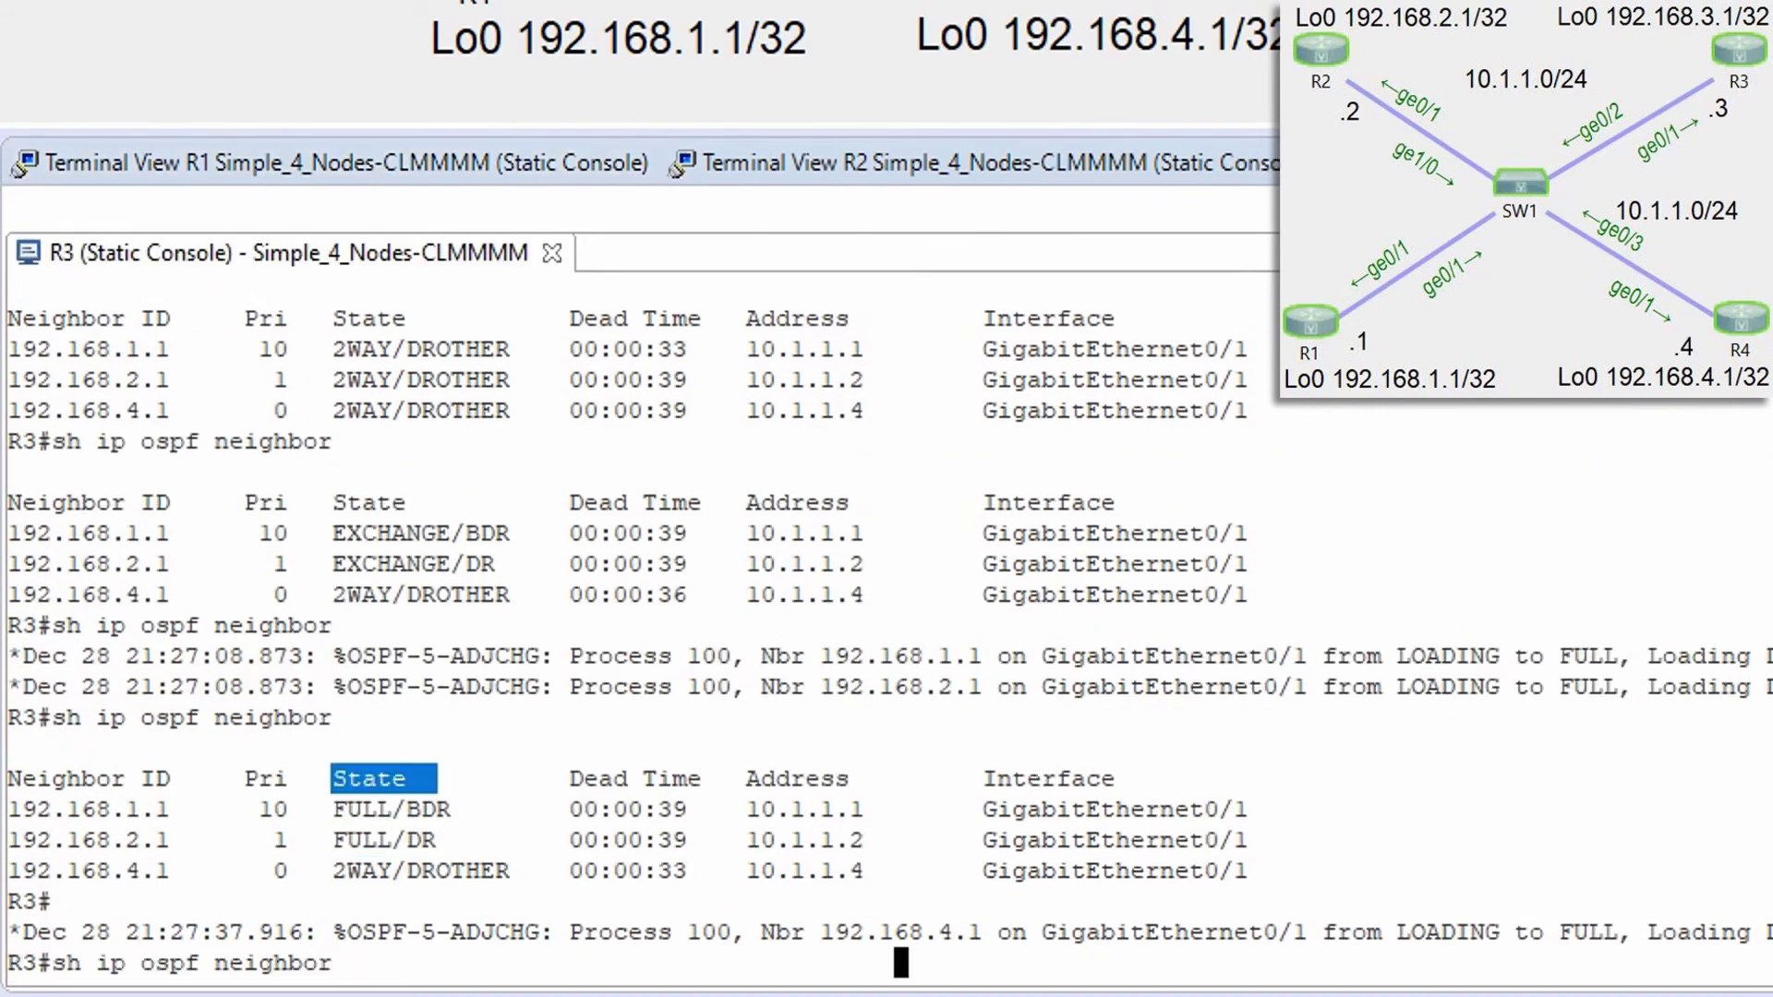
key(Return)
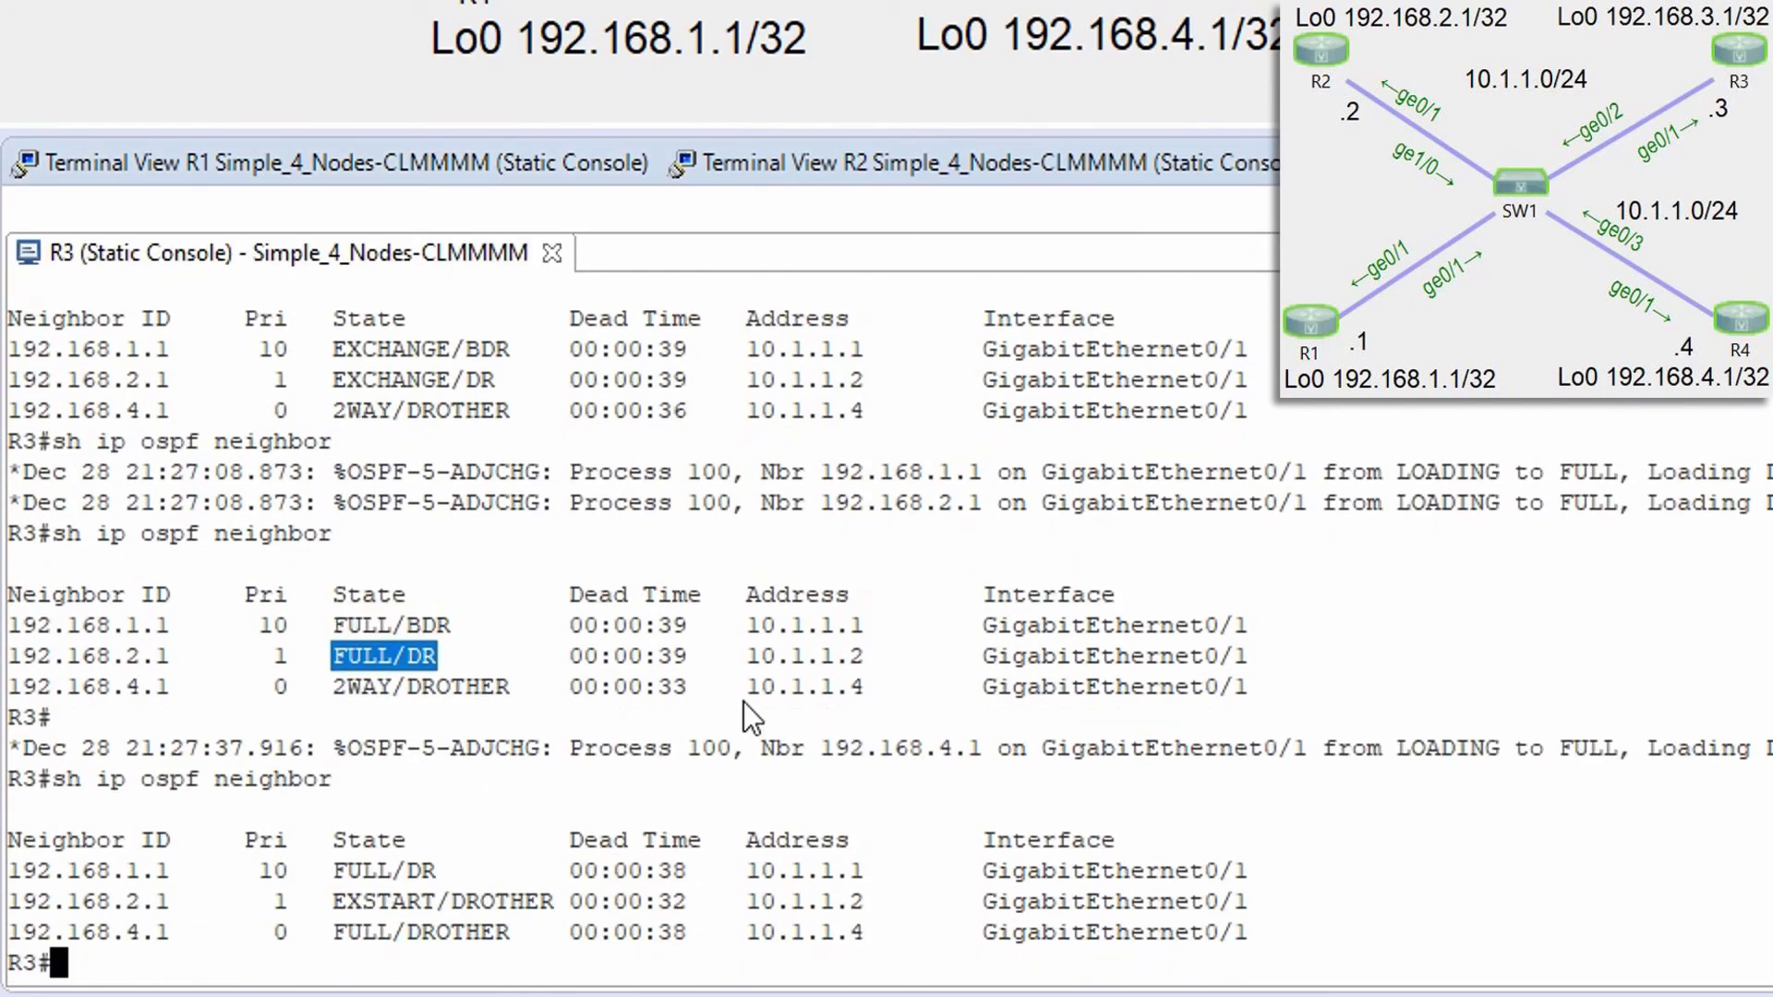
drag(451, 874, 7, 874)
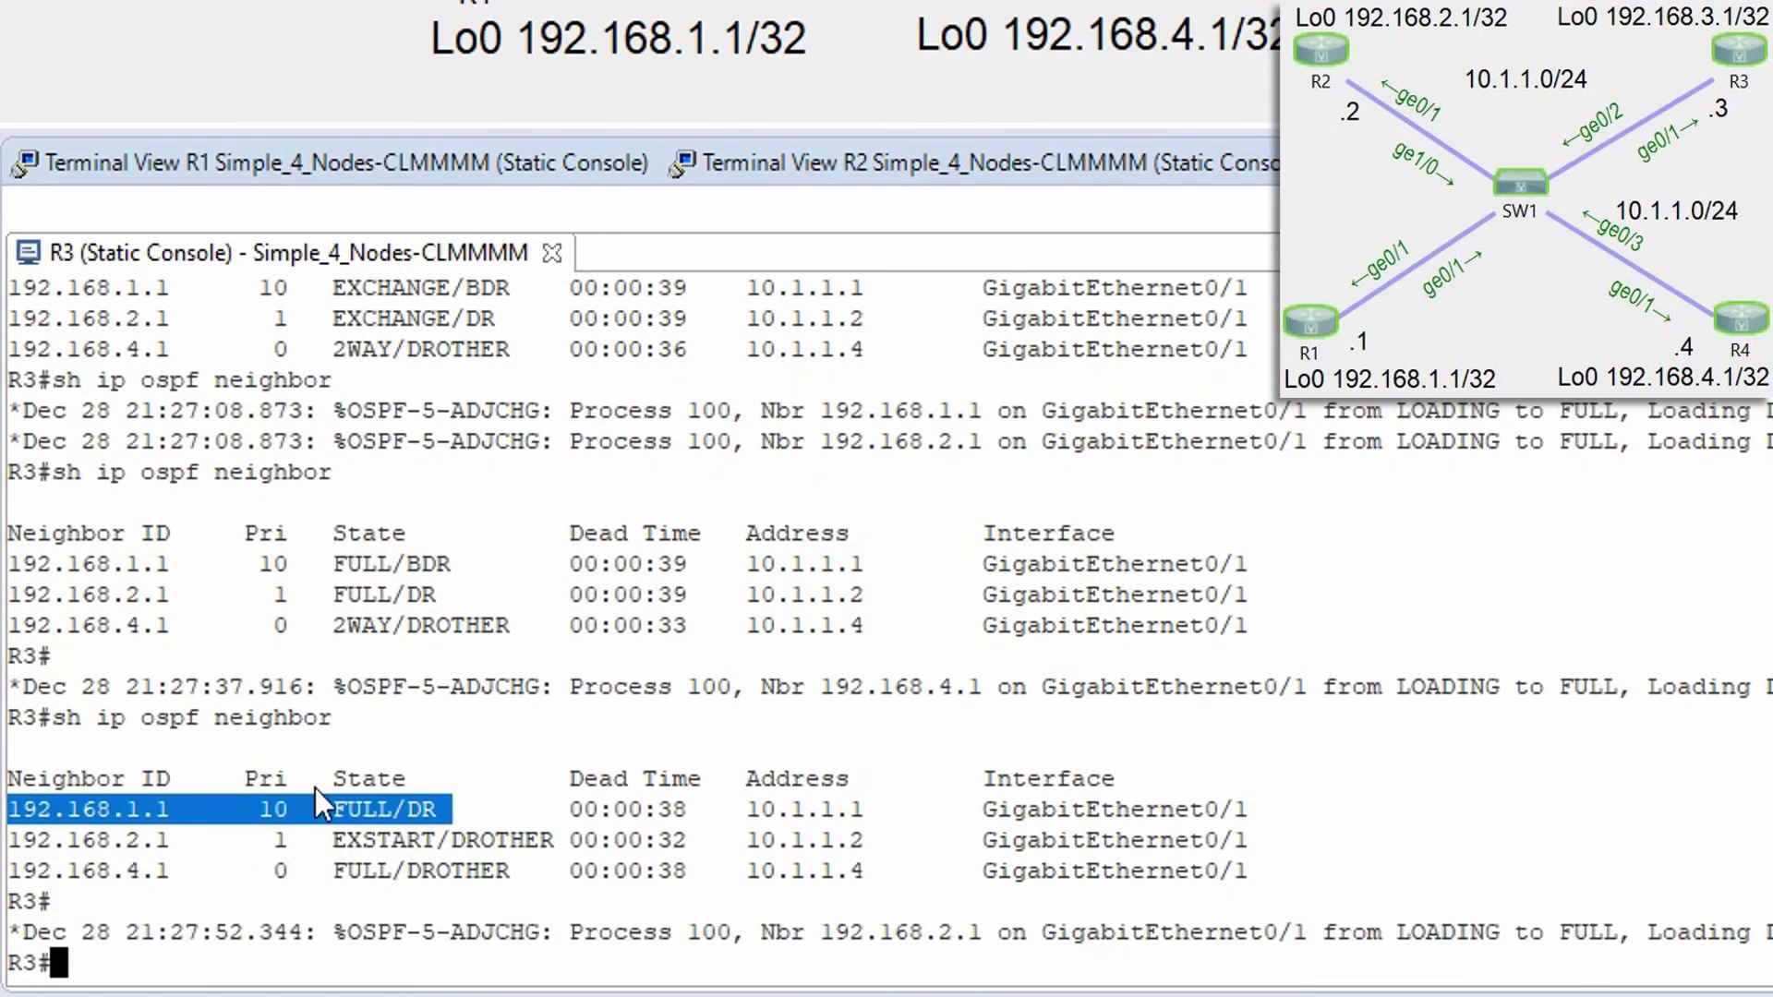
click(262, 810)
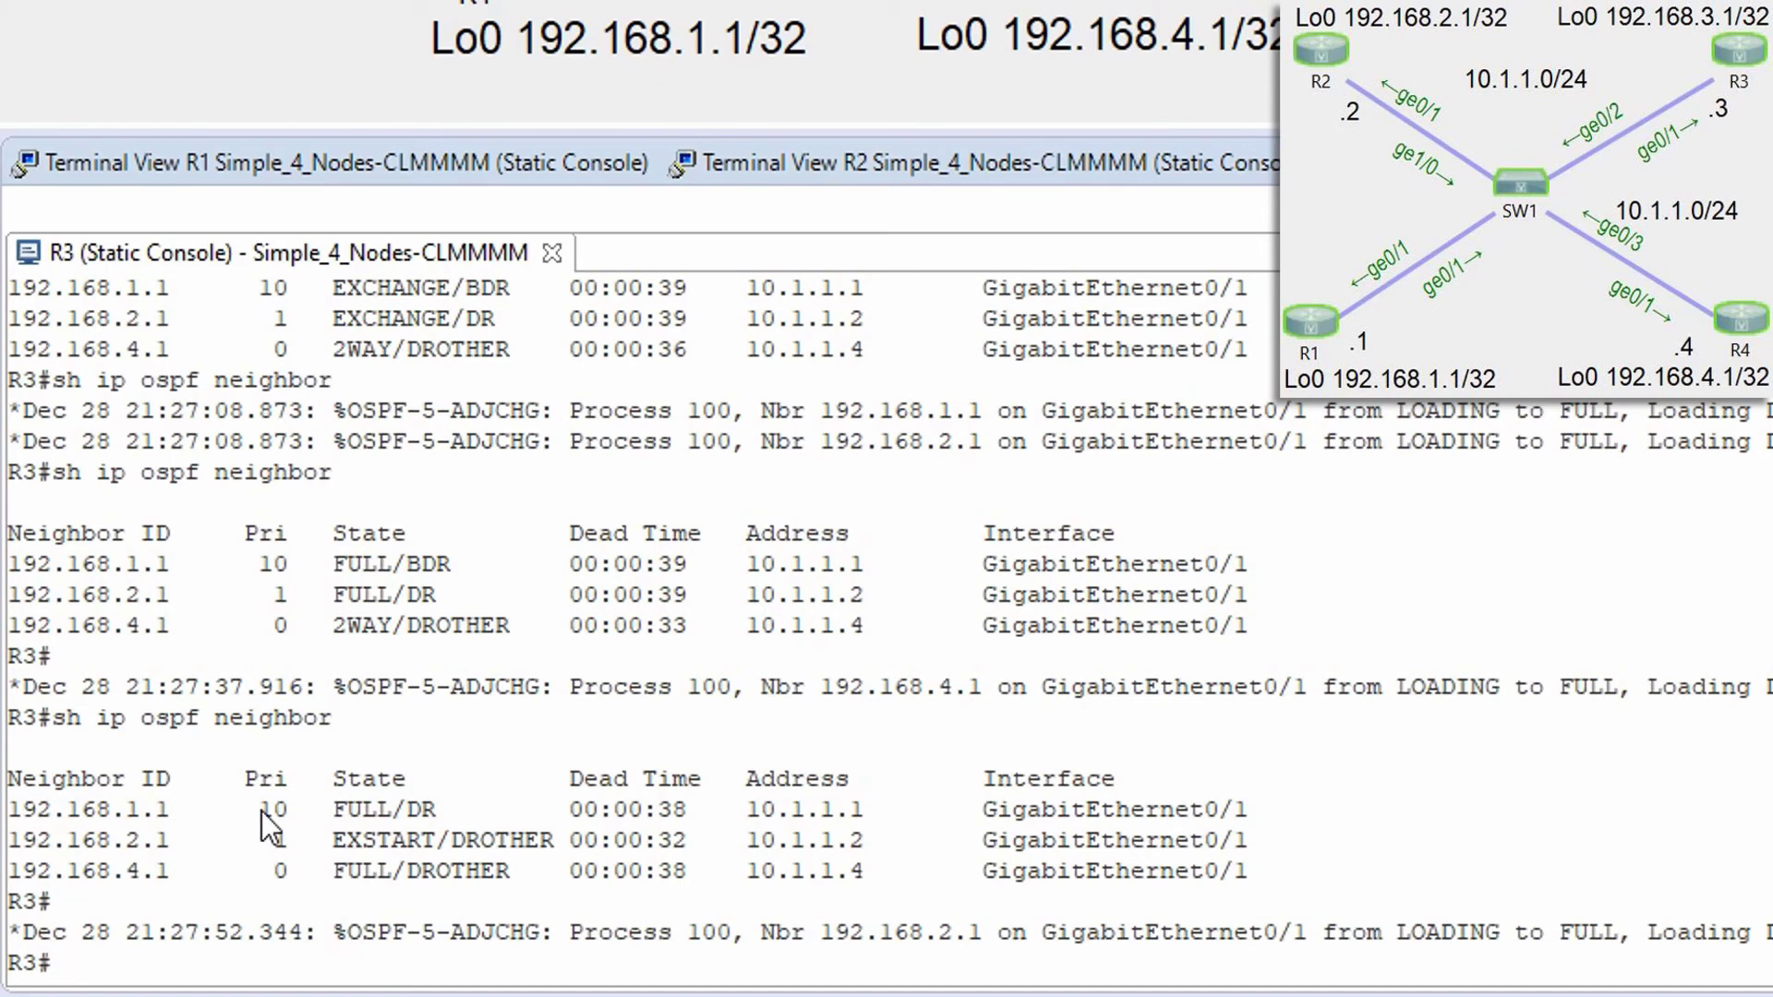
Step: Refresh R3's neighbor table twice, confirming 192.168.1.1 is FULL/DR and 192.168.4.1 is DROTHER
key(Up)
key(Return)
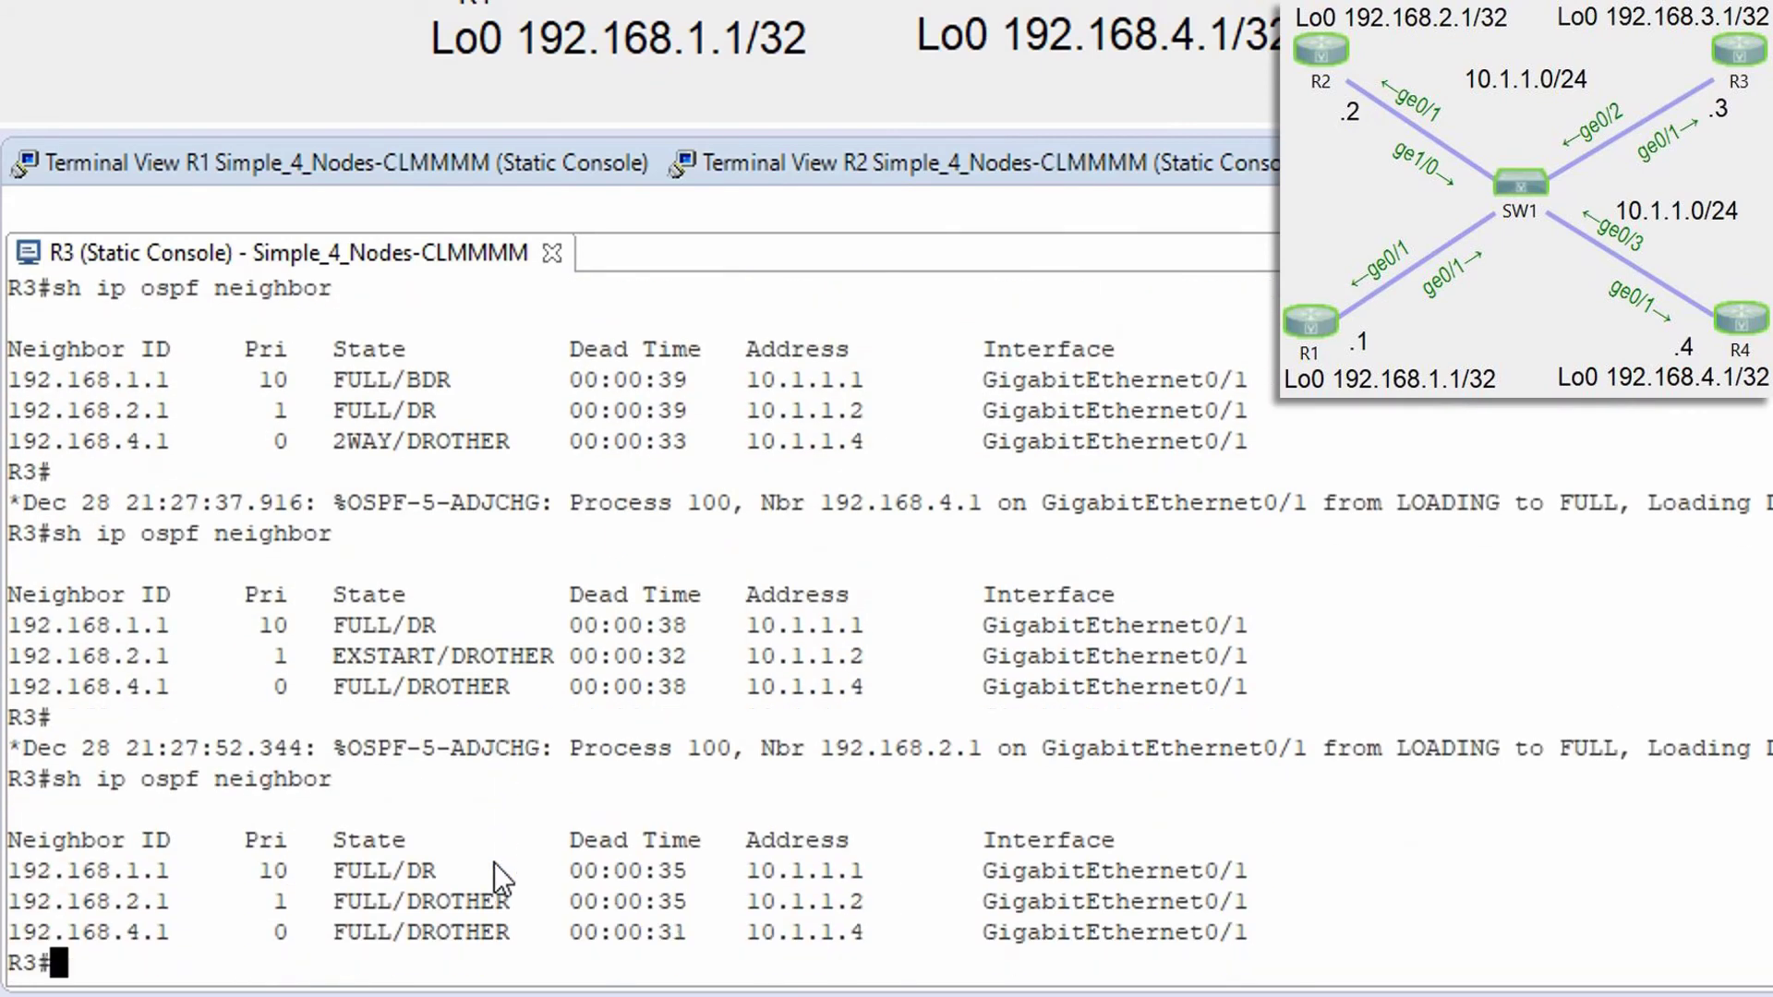
key(Up)
key(Return)
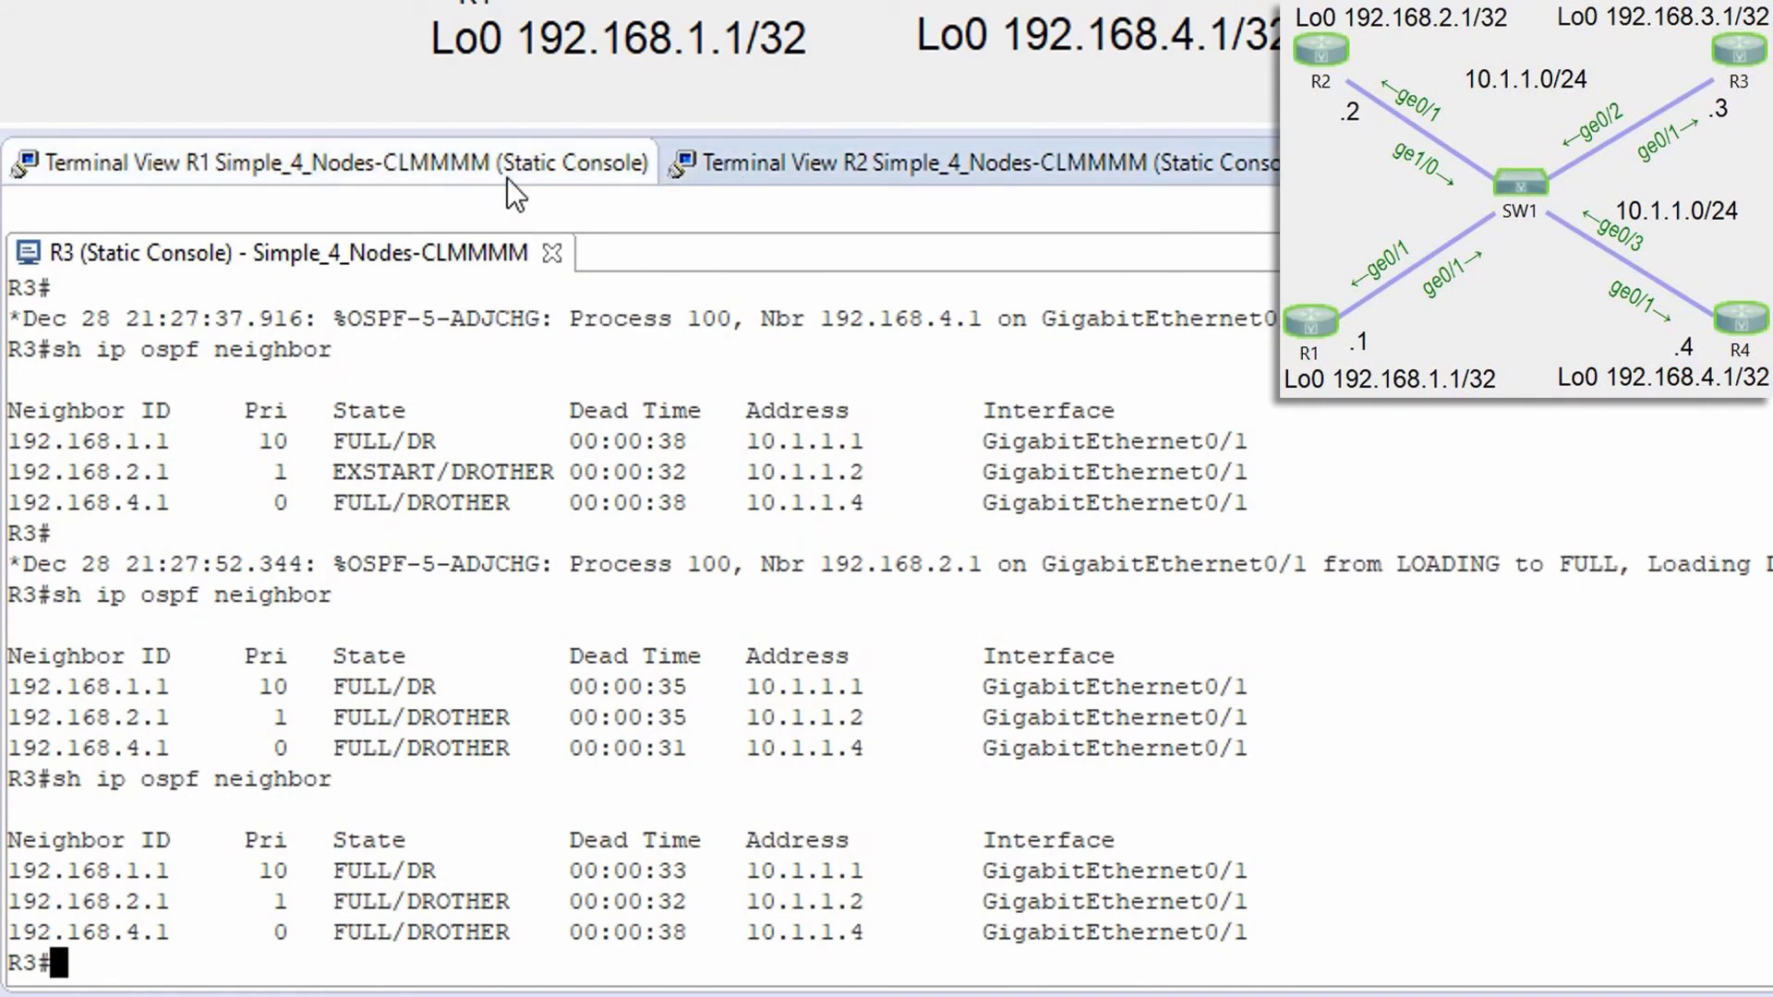
Step: On R1, enter and then leave configuration mode with conf t and end
click(421, 155)
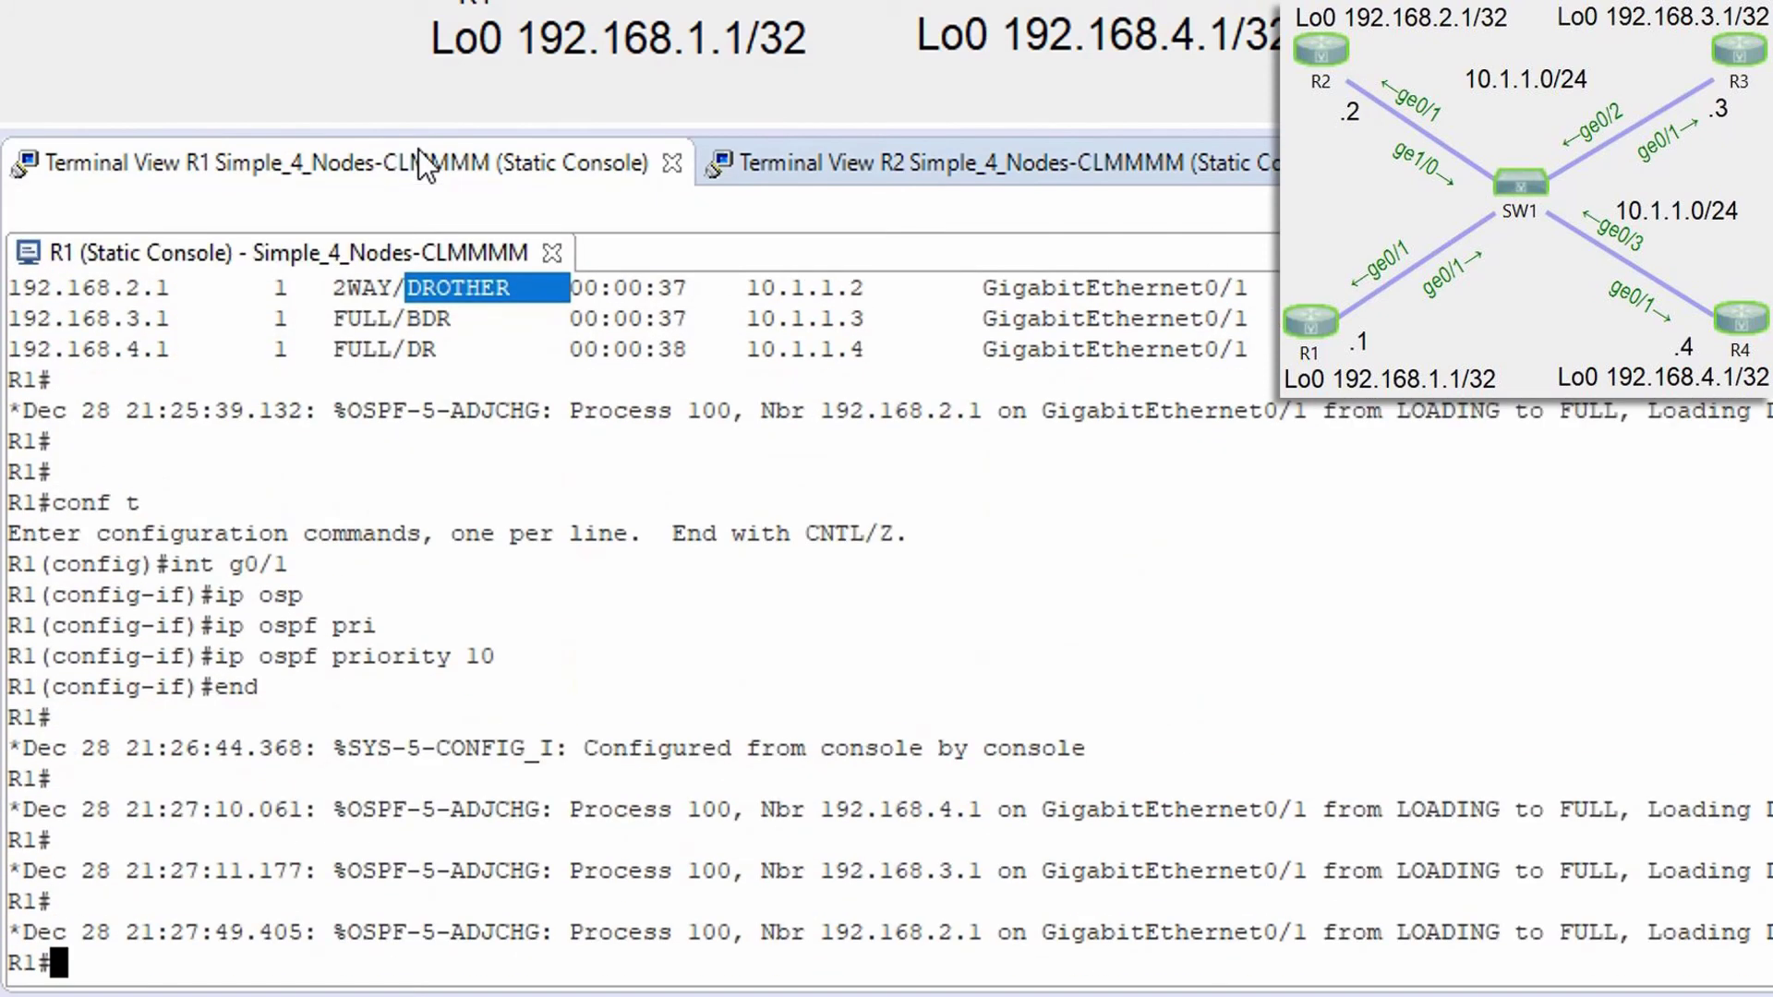
text(conf t)
key(Return)
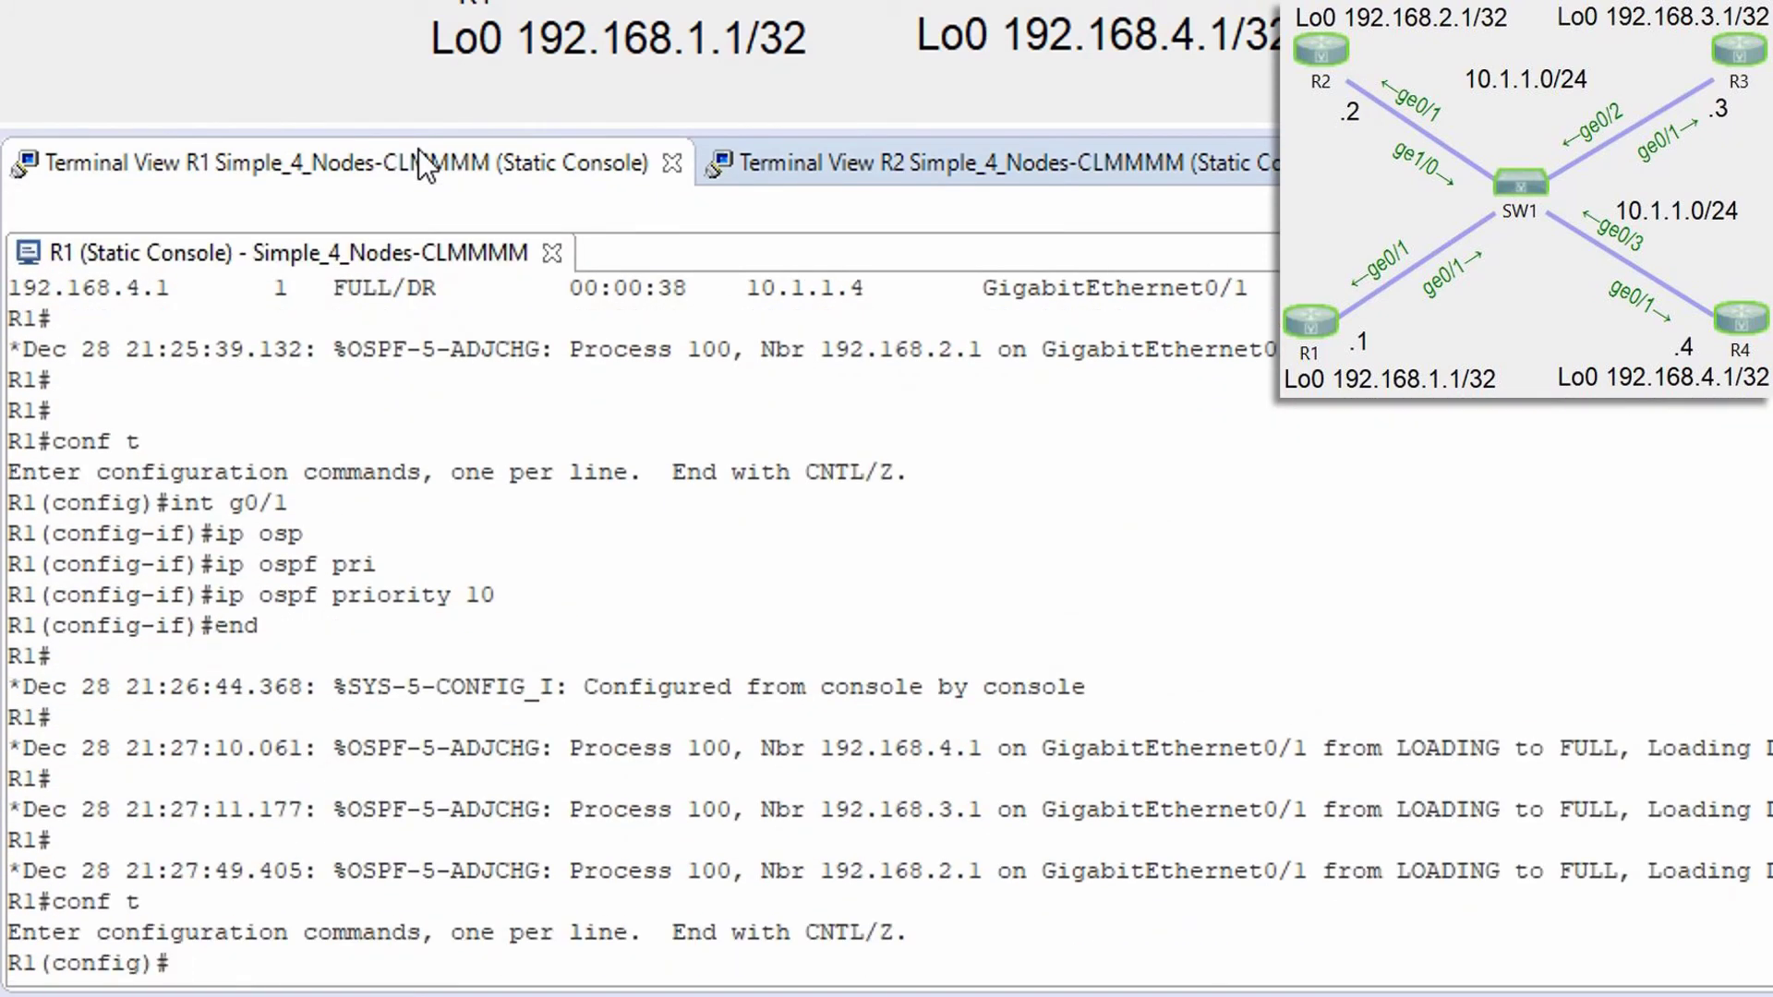
text(end)
key(Return)
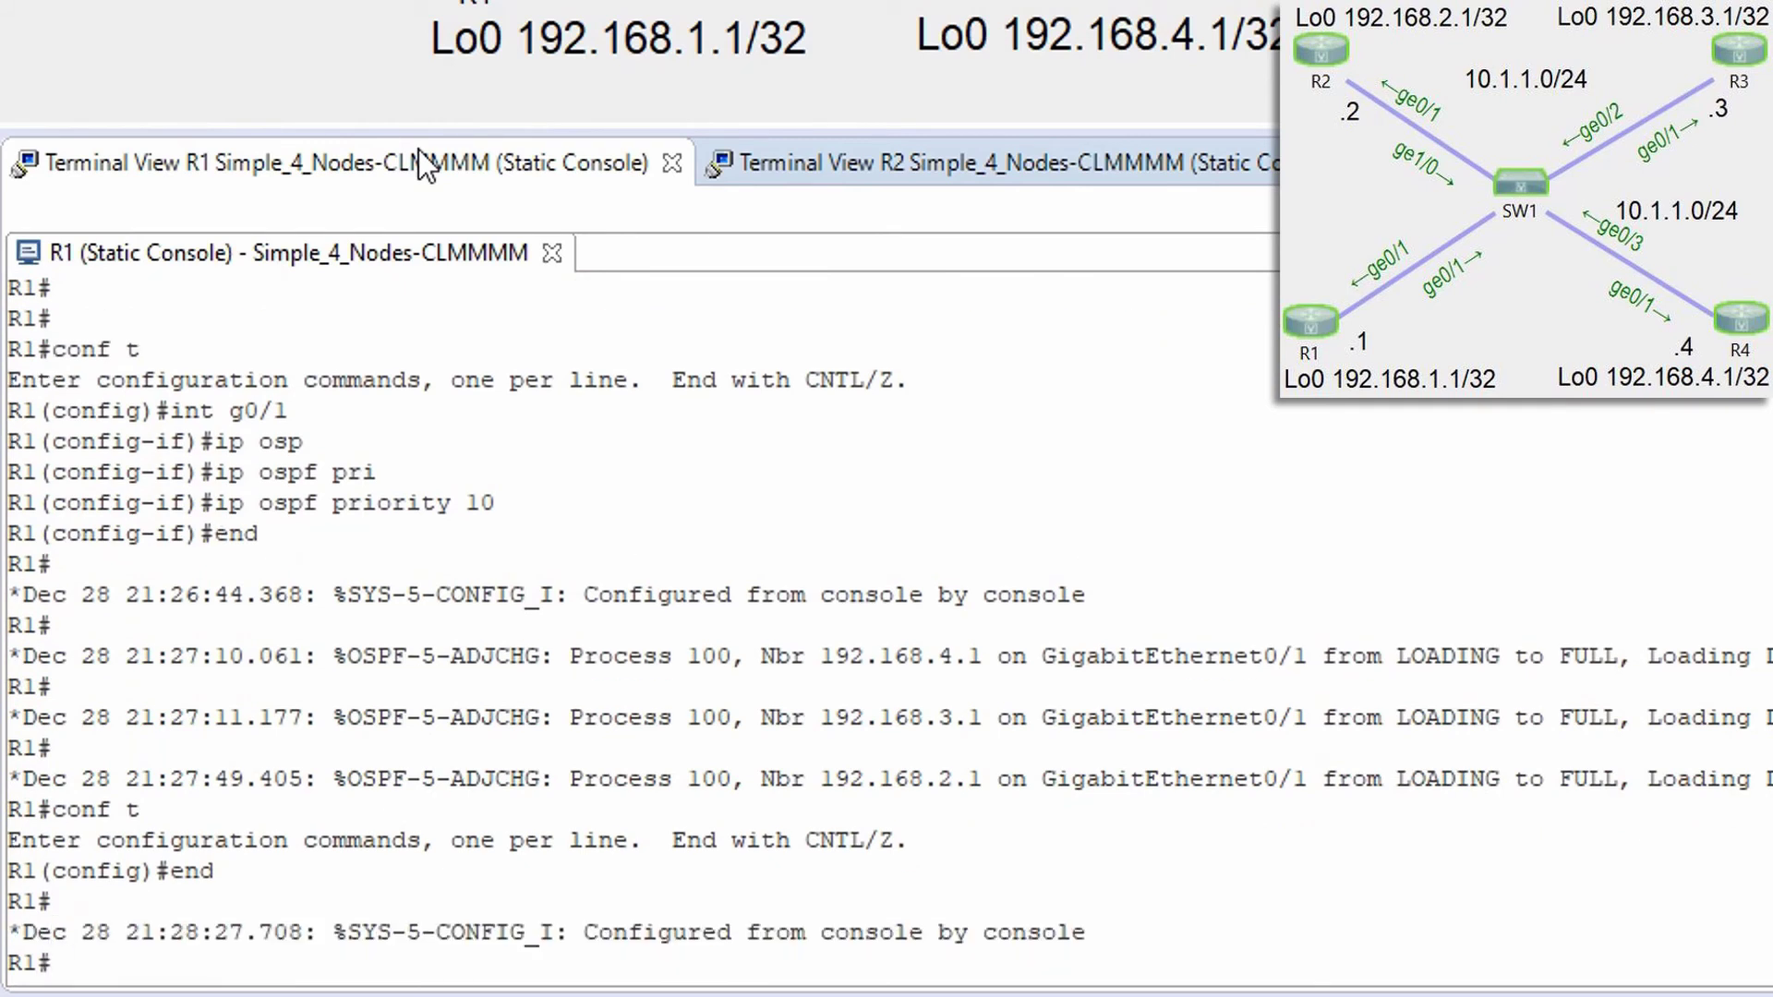
Step: Show R1's OSPF neighbors: 192.168.3.1 FULL/BDR, 192.168.2.1 and 192.168.4.1 FULL/DROTHER
text(sh ip ospf nei)
key(Tab)
key(Return)
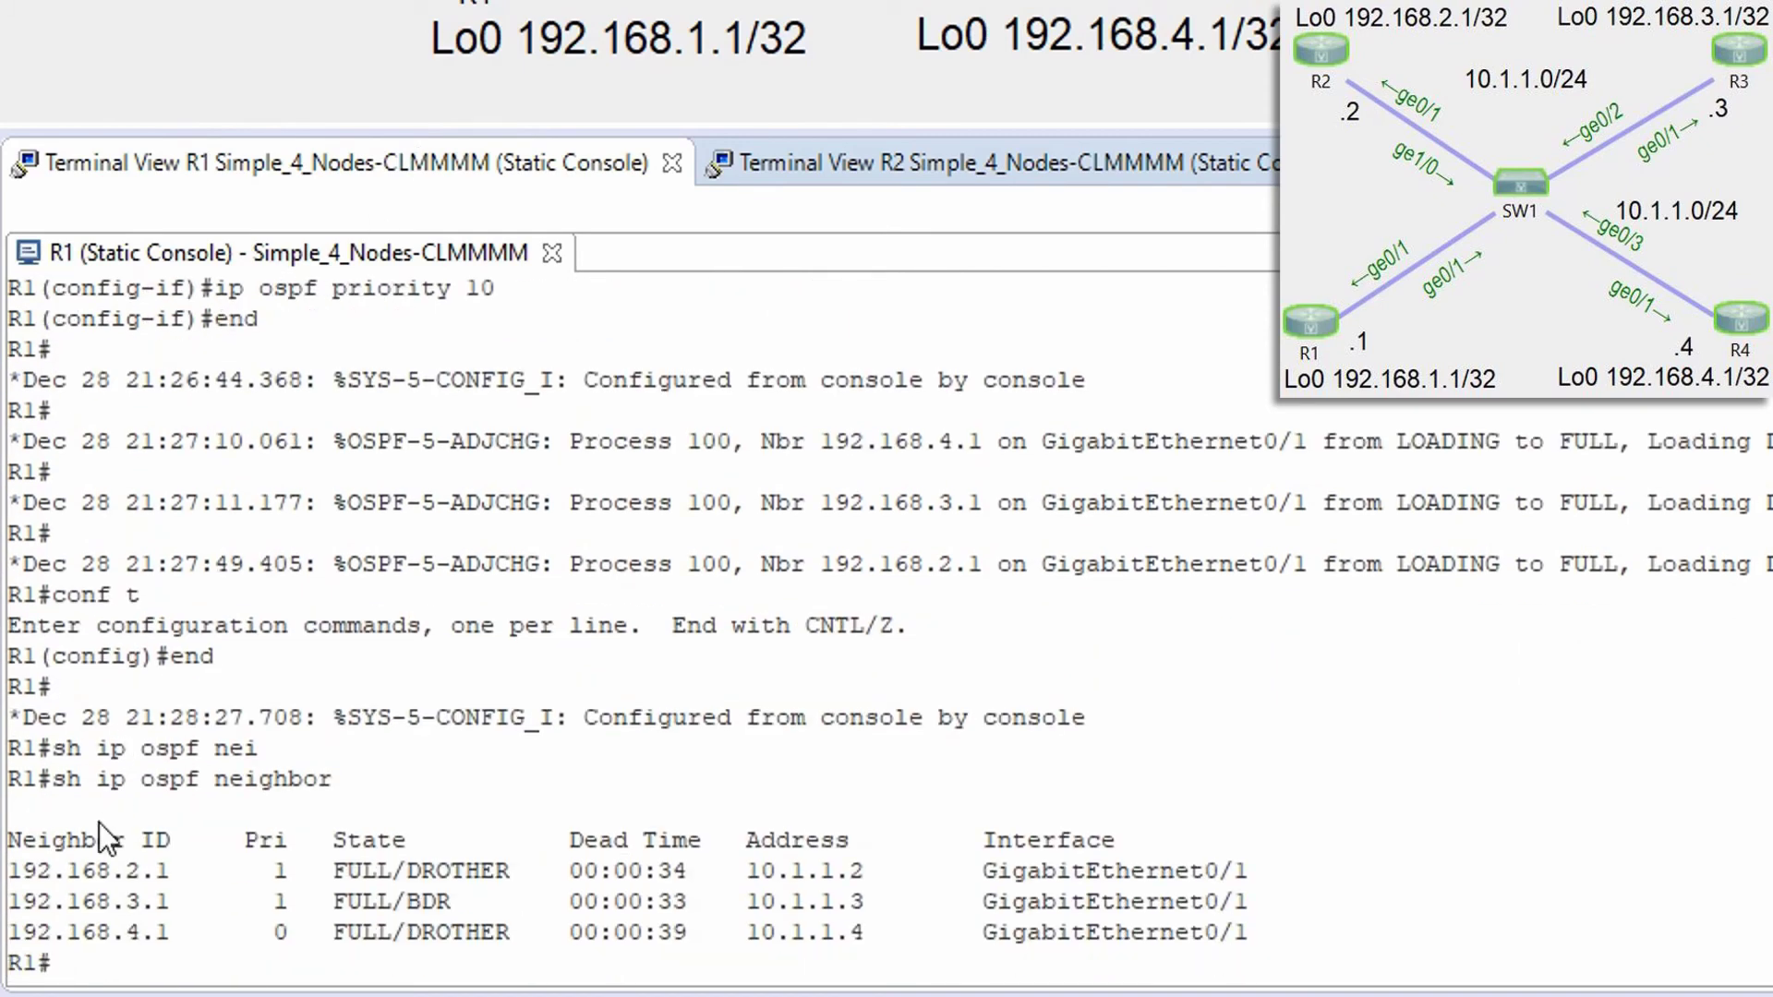
click(906, 159)
Step: Enter configuration mode on R2, erasing a mistaken global-level ip ospf priority entry
text(conf t)
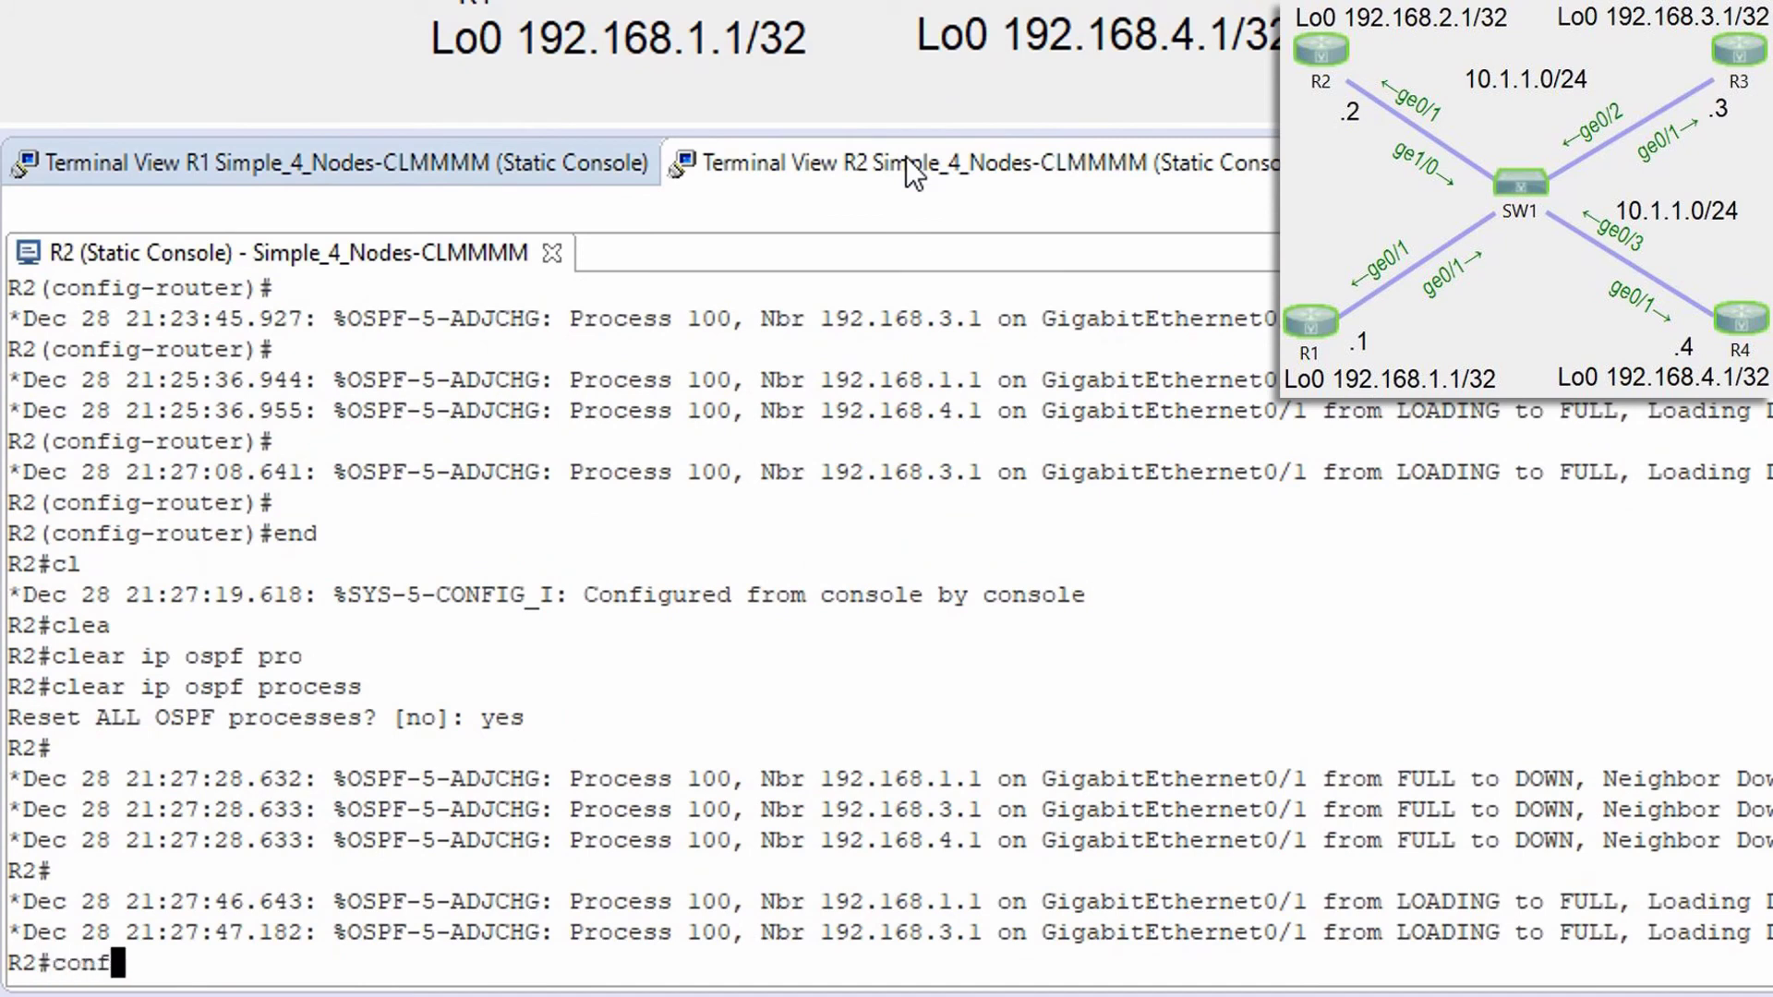
key(Return)
text(ip ospf peo)
key(BackSpace)
key(BackSpace)
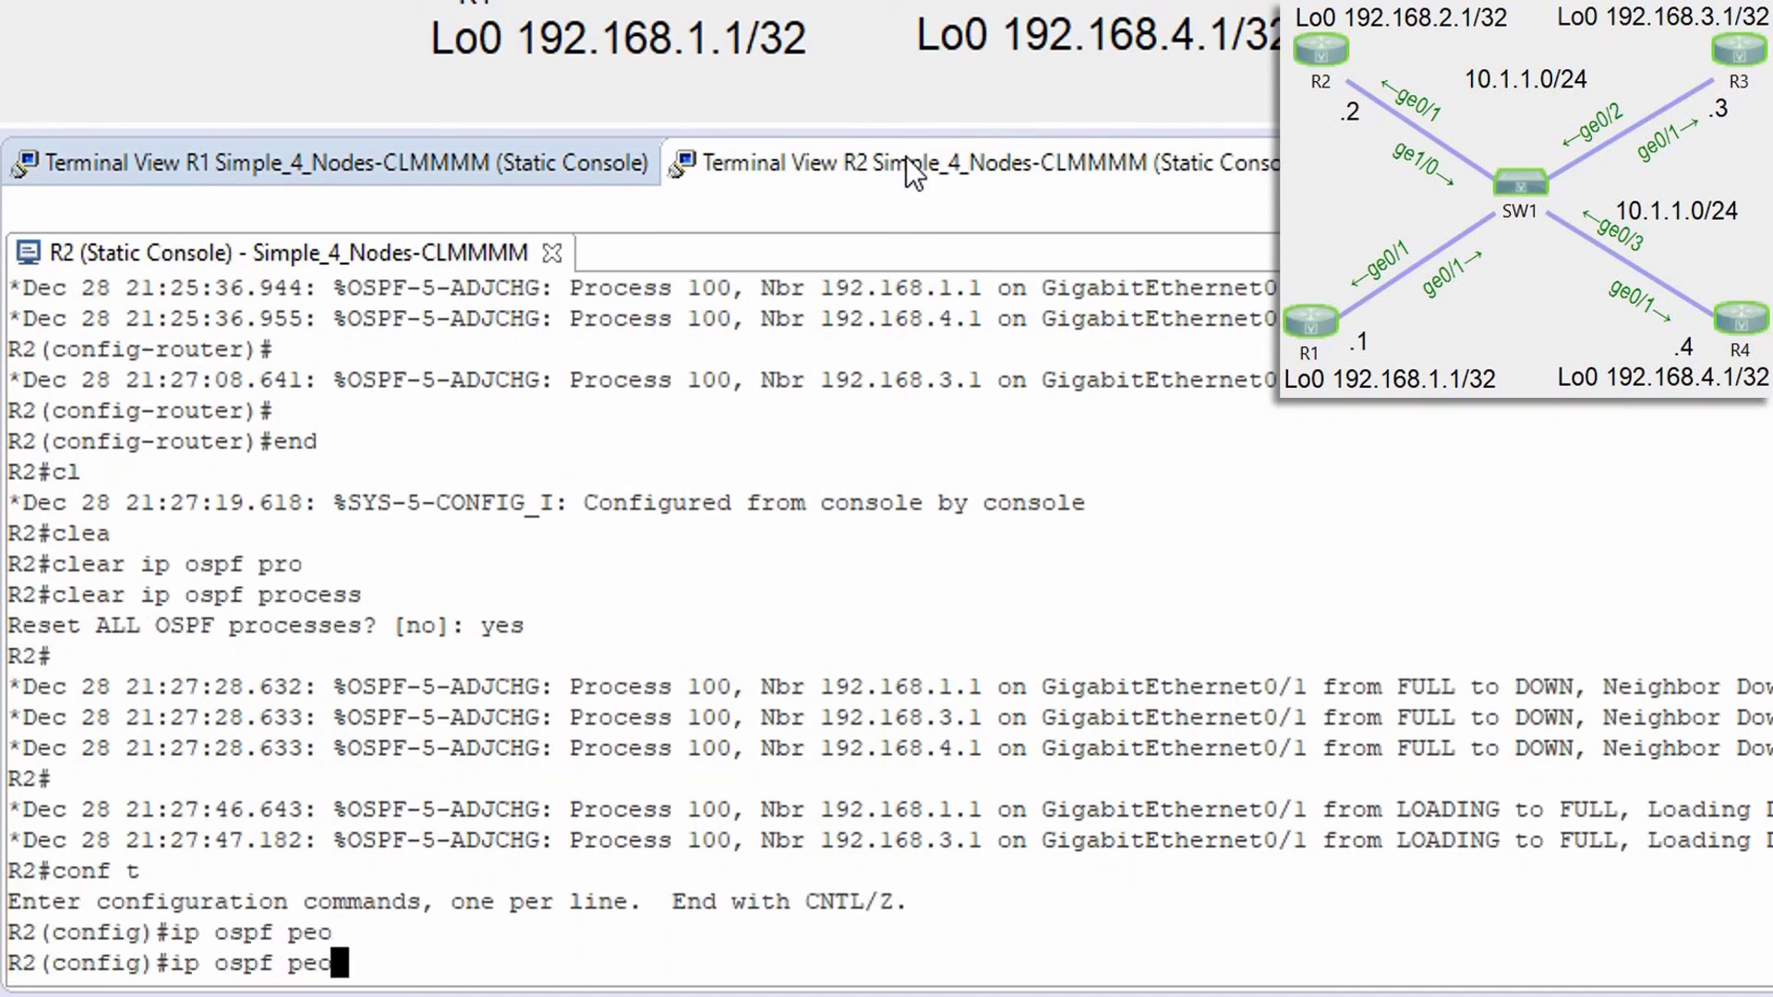
text(ri)
key(Tab)
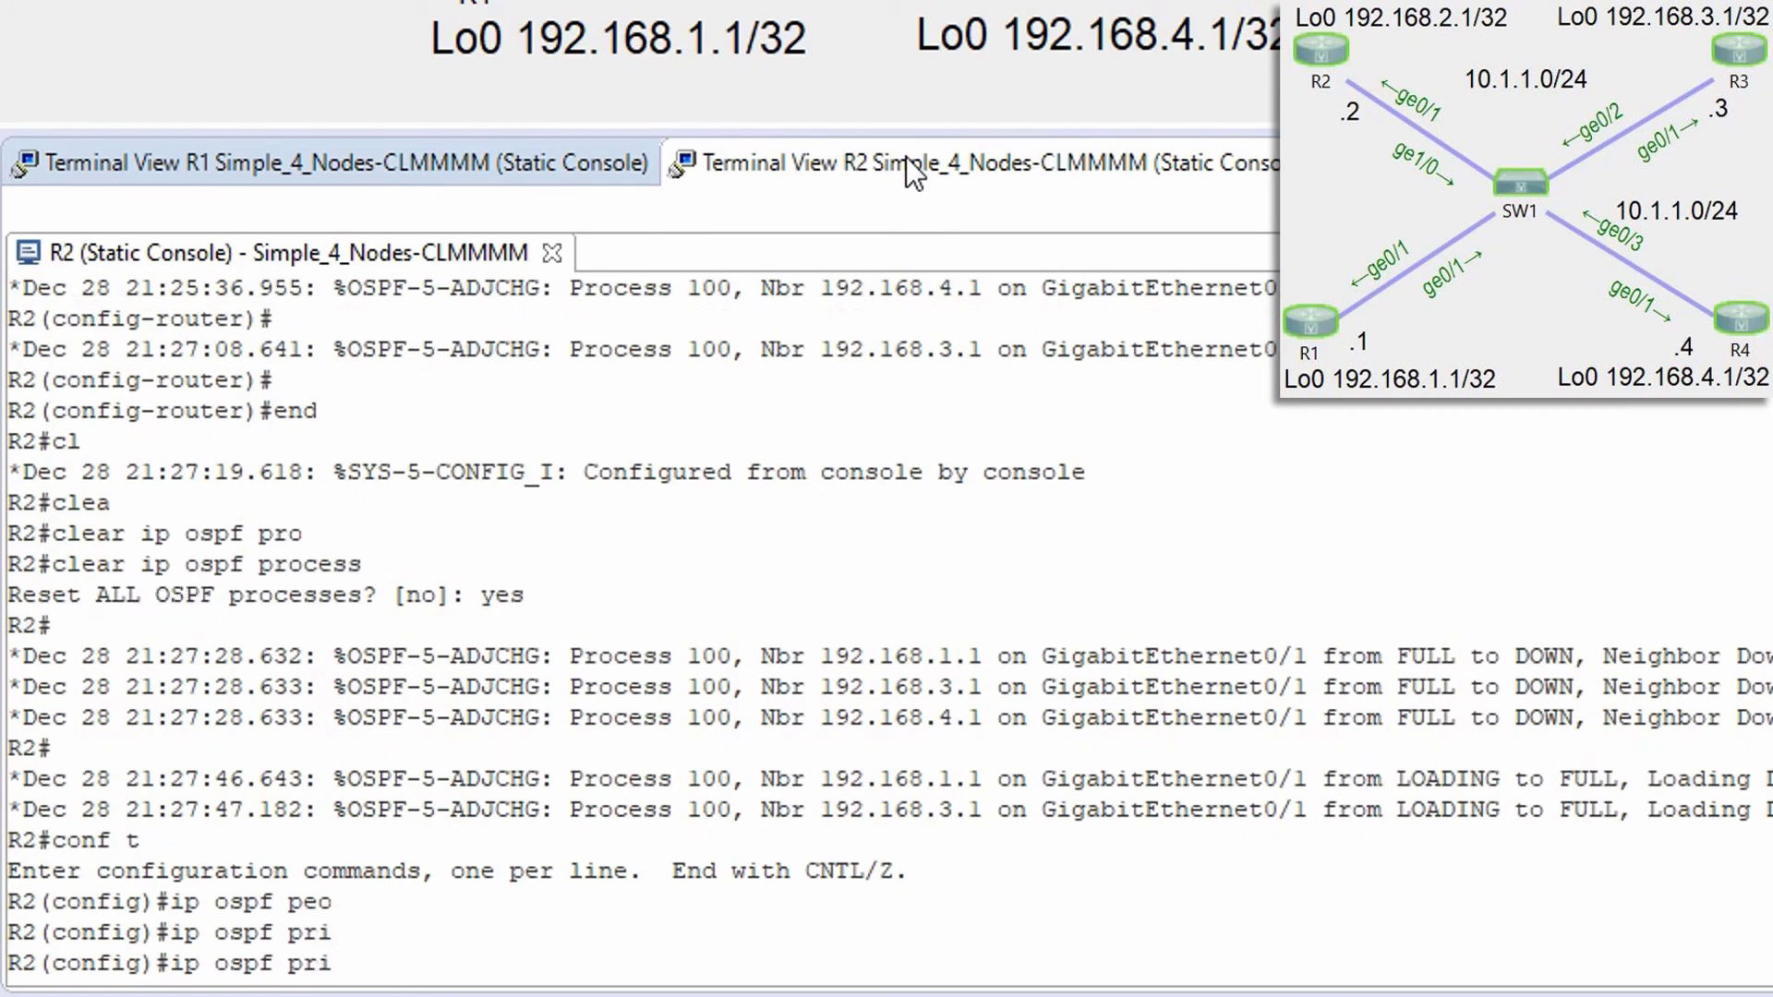
key(BackSpace)
key(BackSpace)
key(BackSpace)
key(BackSpace)
key(BackSpace)
key(BackSpace)
key(BackSpace)
key(BackSpace)
key(BackSpace)
key(BackSpace)
key(BackSpace)
Step: Set R2's interface g0/1 OSPF priority to 5 and exit configuration mode
text(int g0)
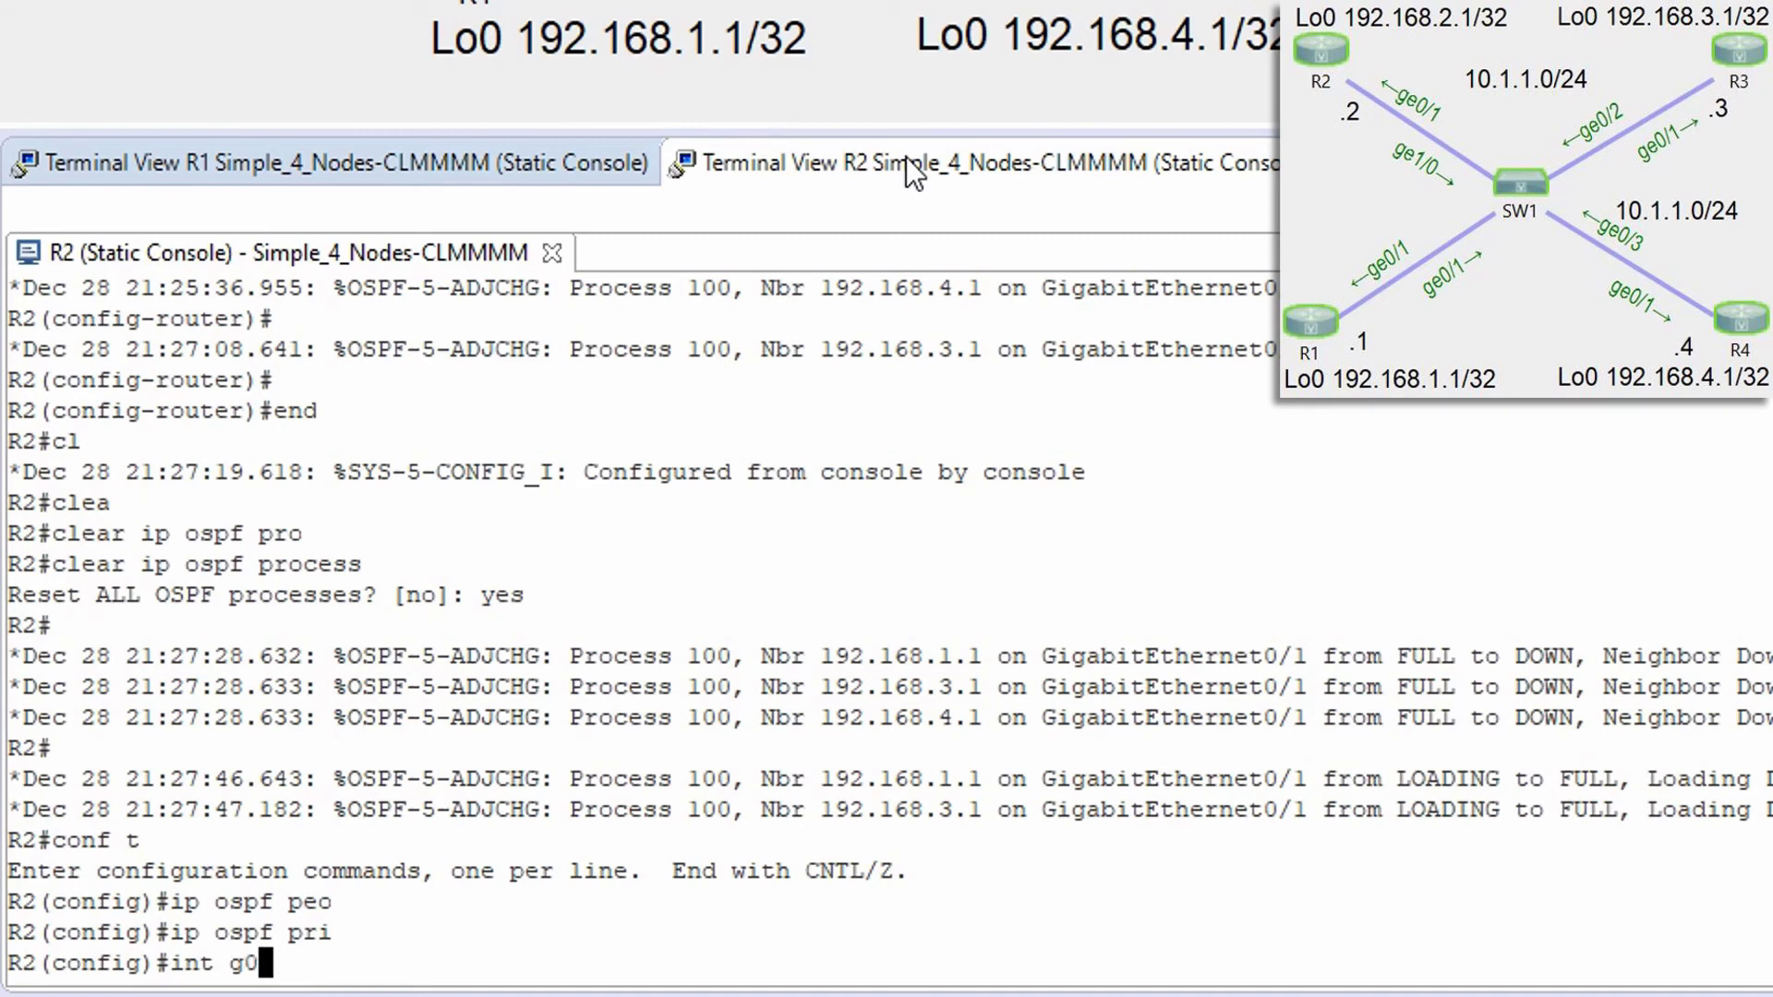
text(/1)
key(Return)
text(ip ospf)
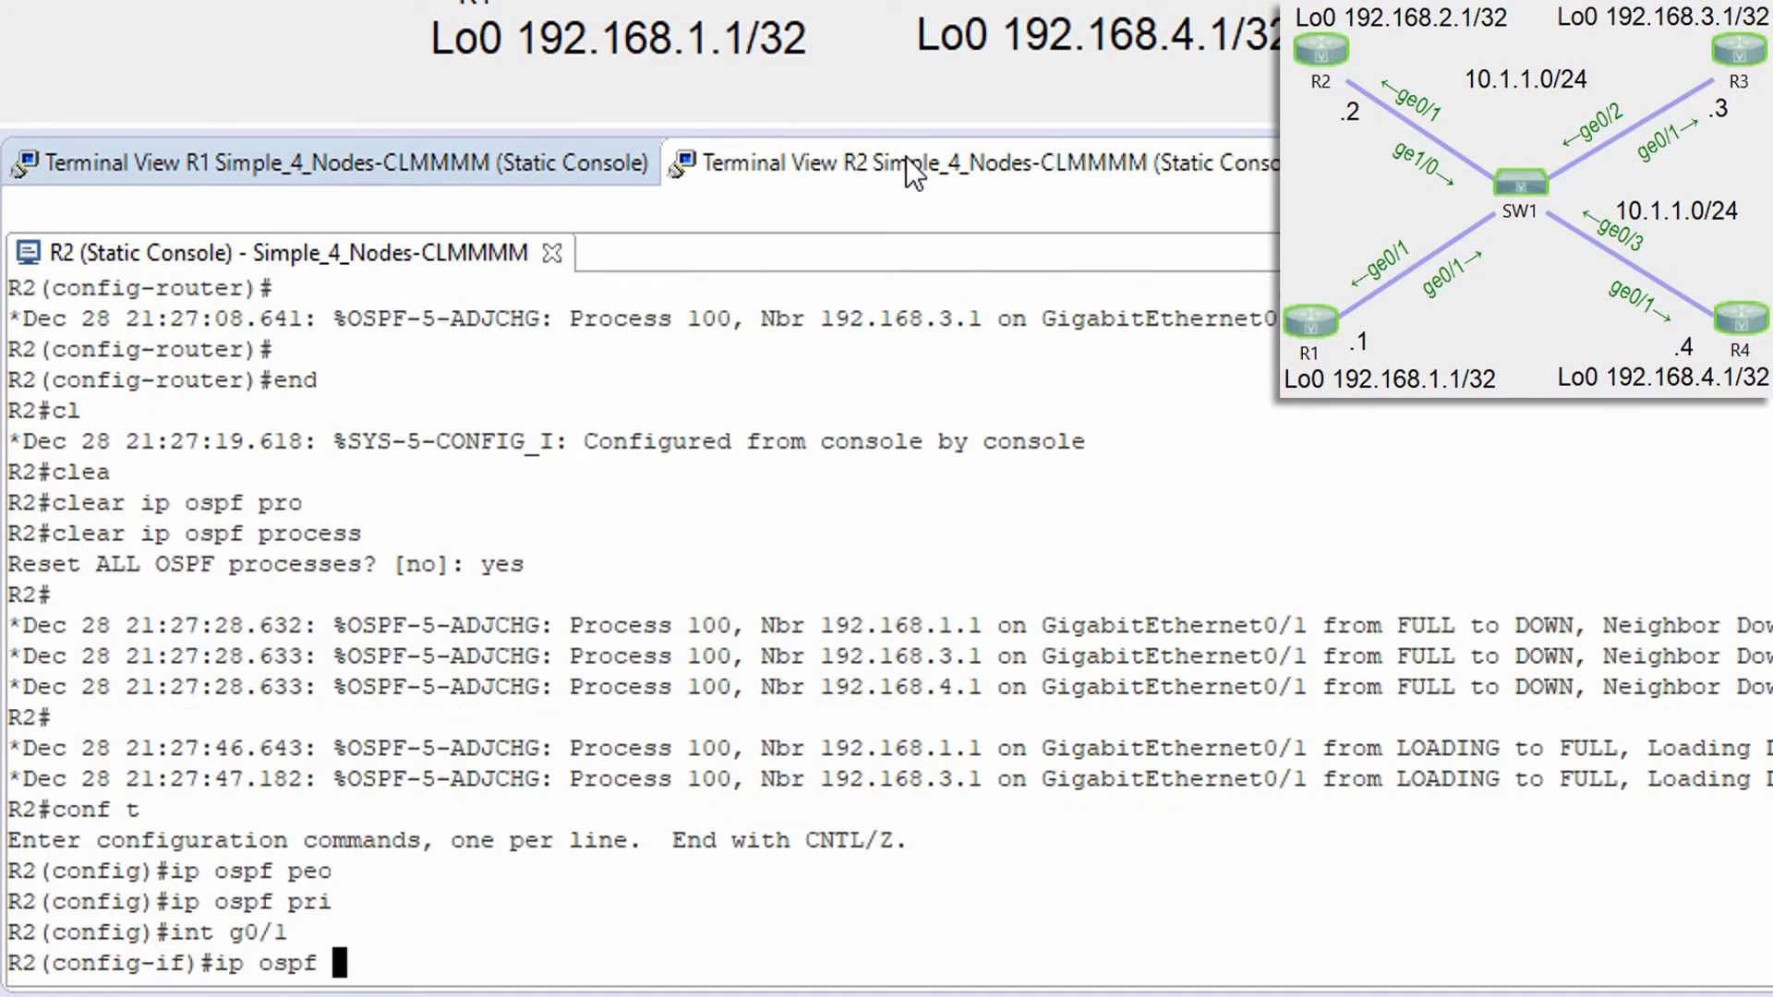
key(Tab)
text(pri)
key(Tab)
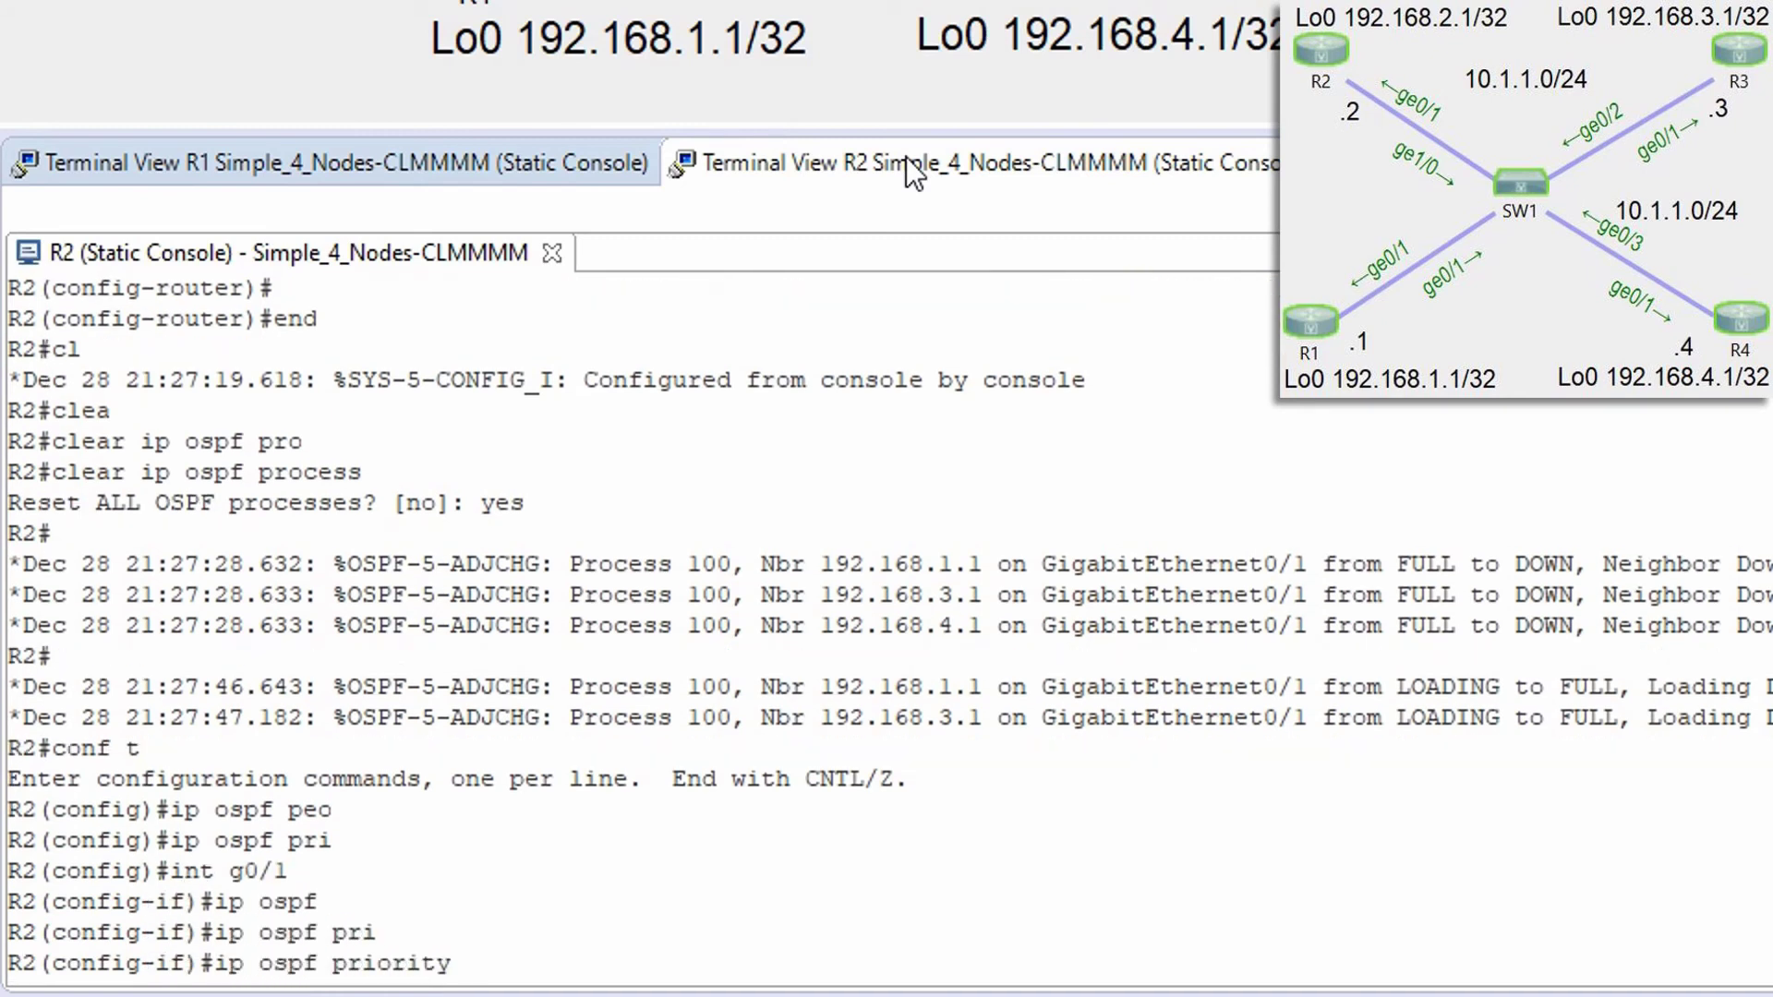
text(5)
key(Return)
text(end)
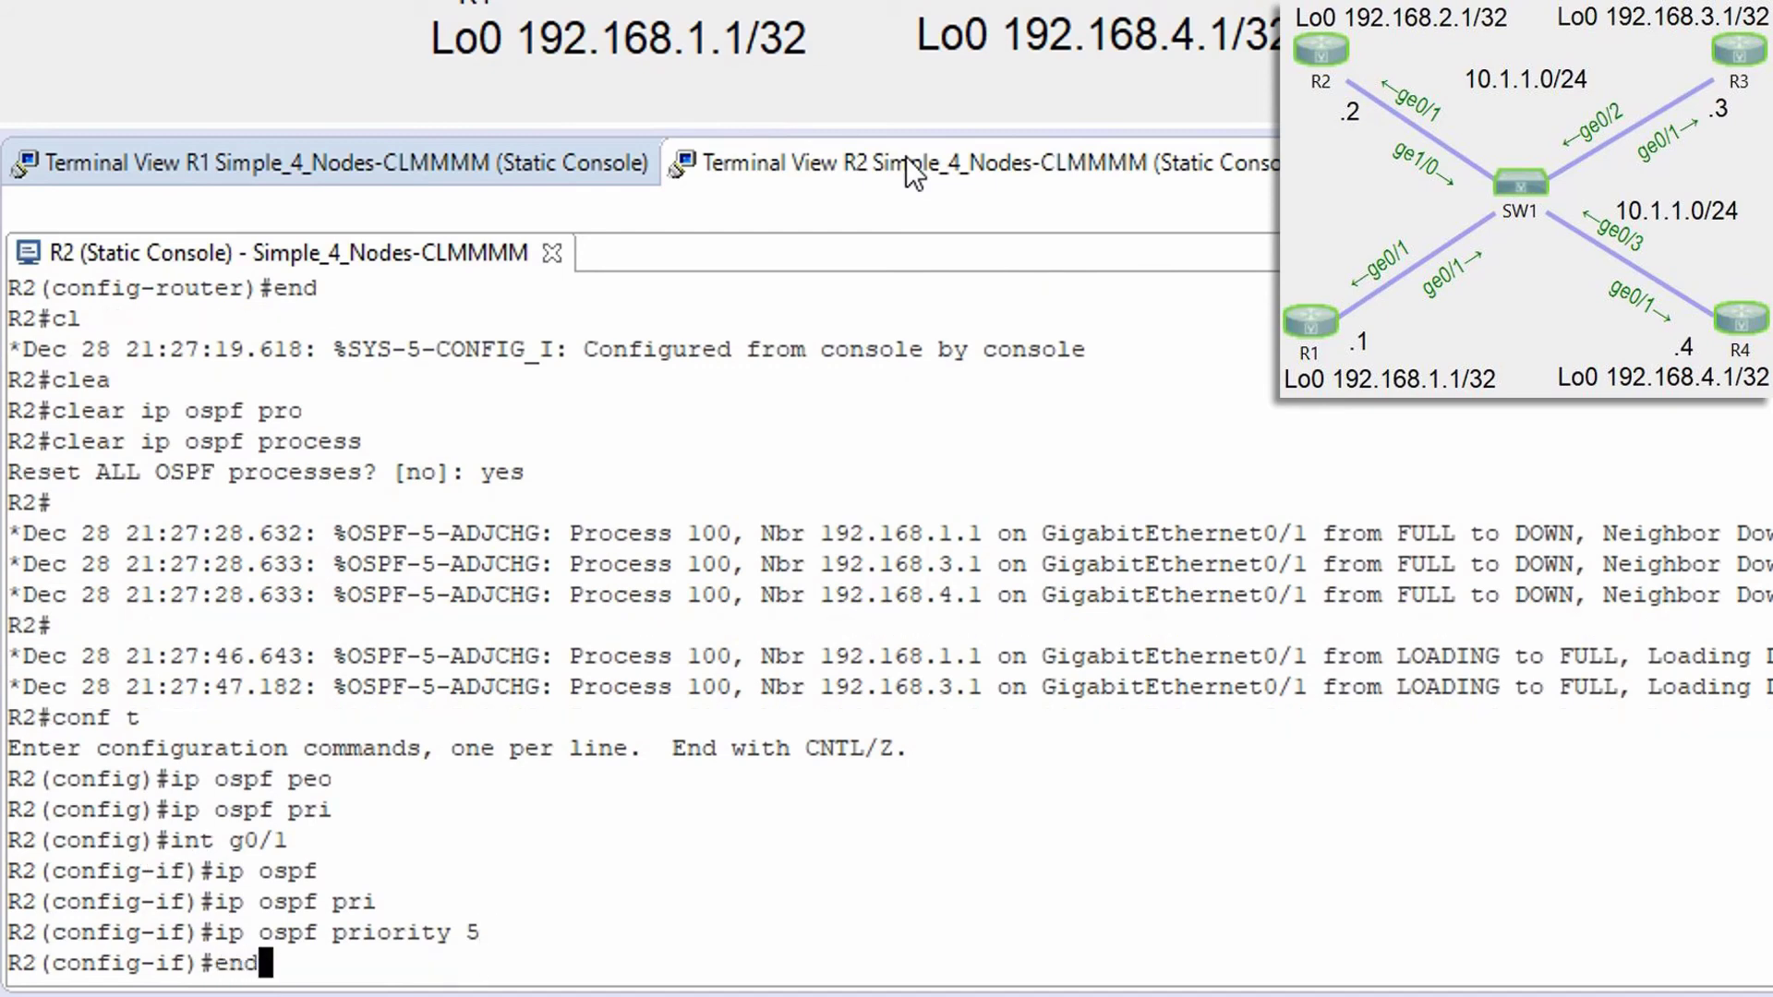
key(Return)
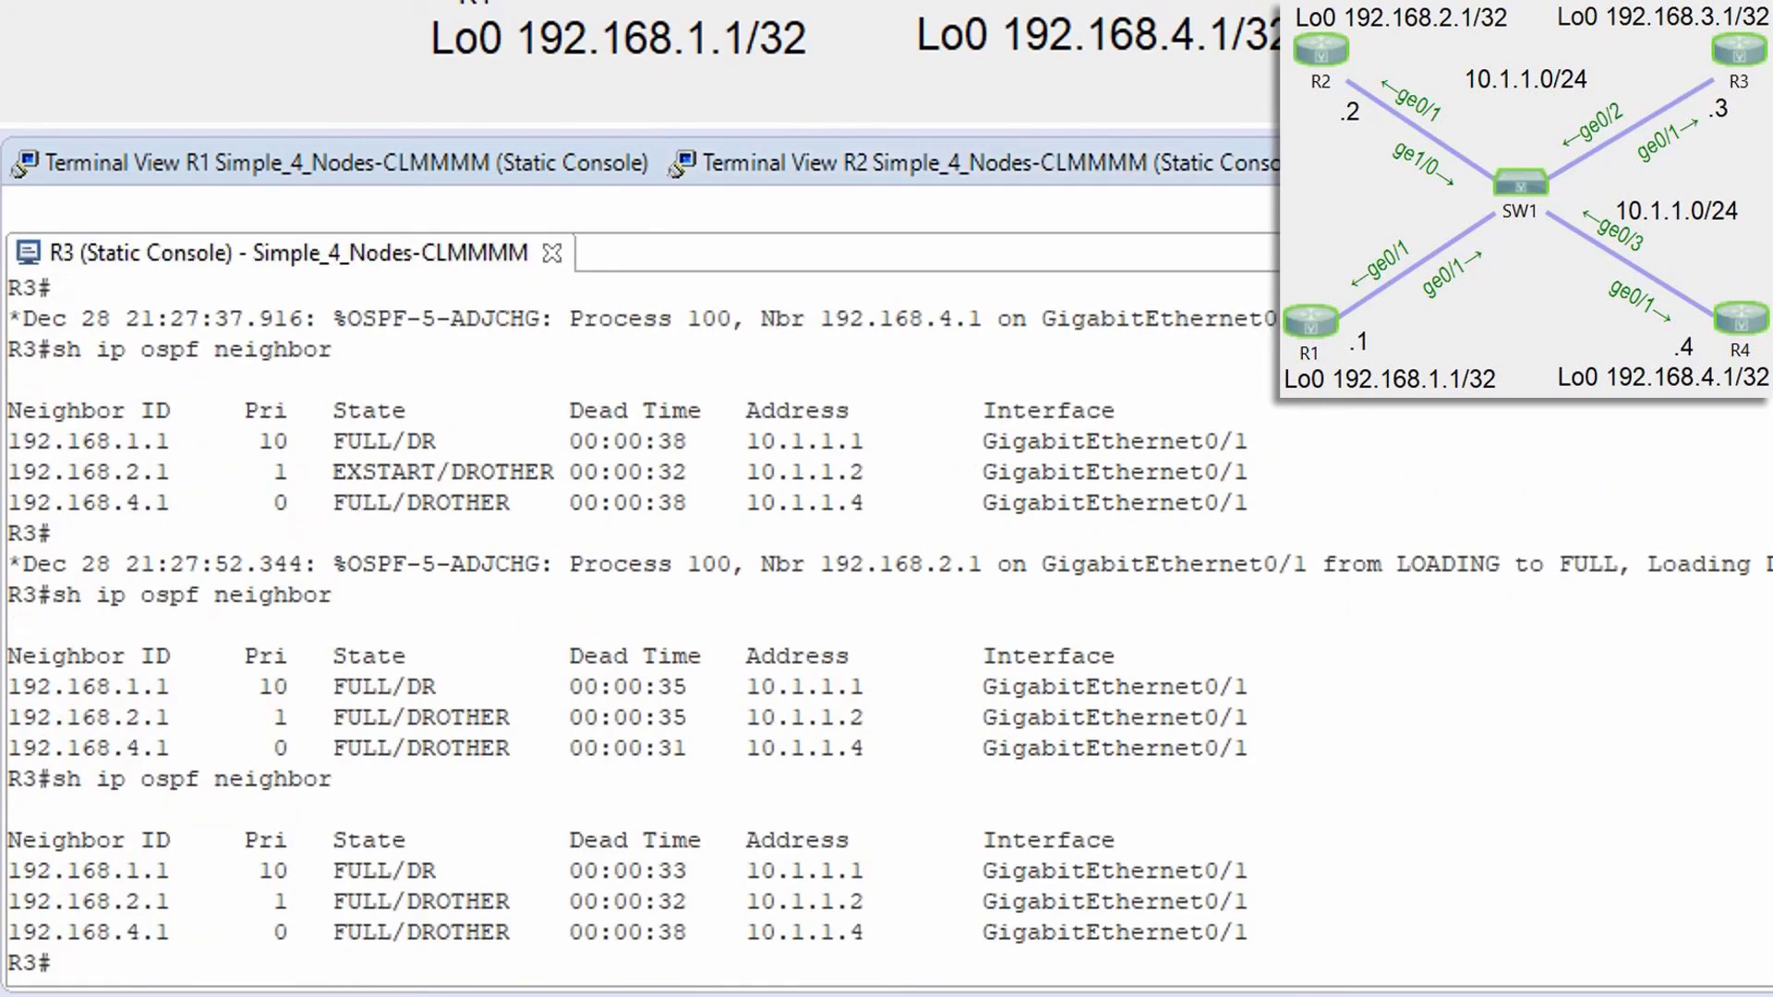
Step: Reset R3's OSPF process with clear ip ospf process, confirming yes
text(clea)
key(Tab)
text(ip ospf pro)
key(Tab)
key(Return)
text(yes)
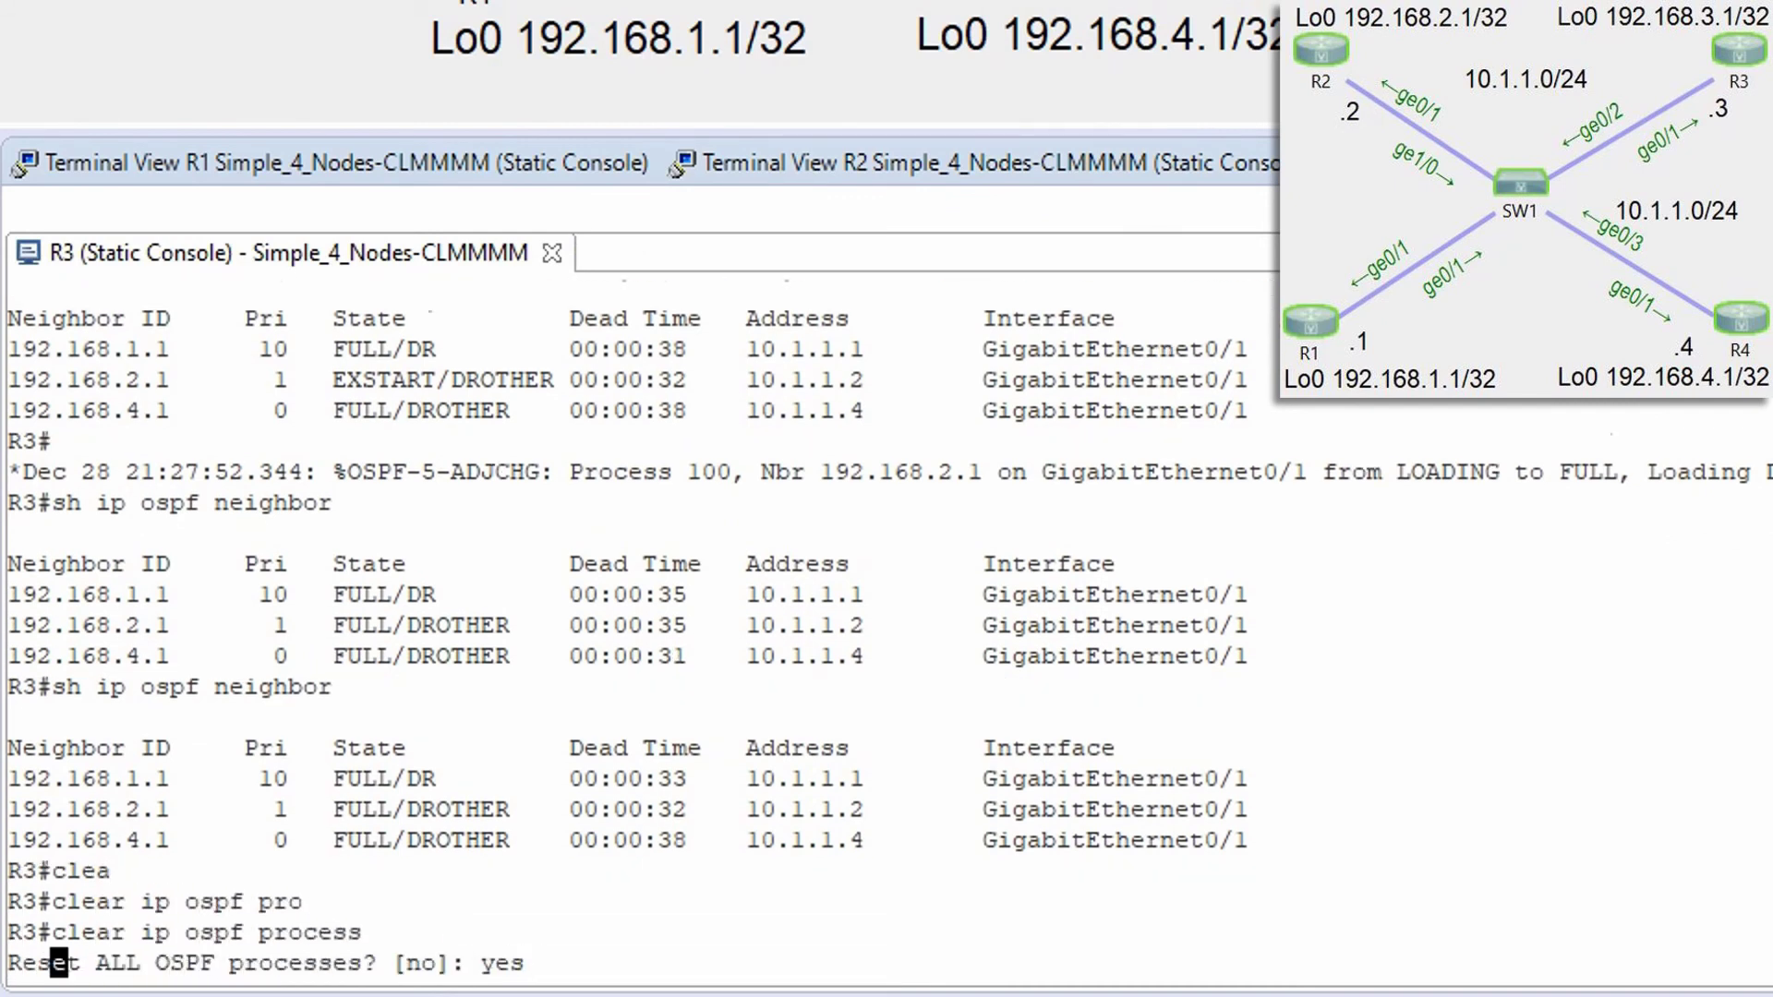
key(Return)
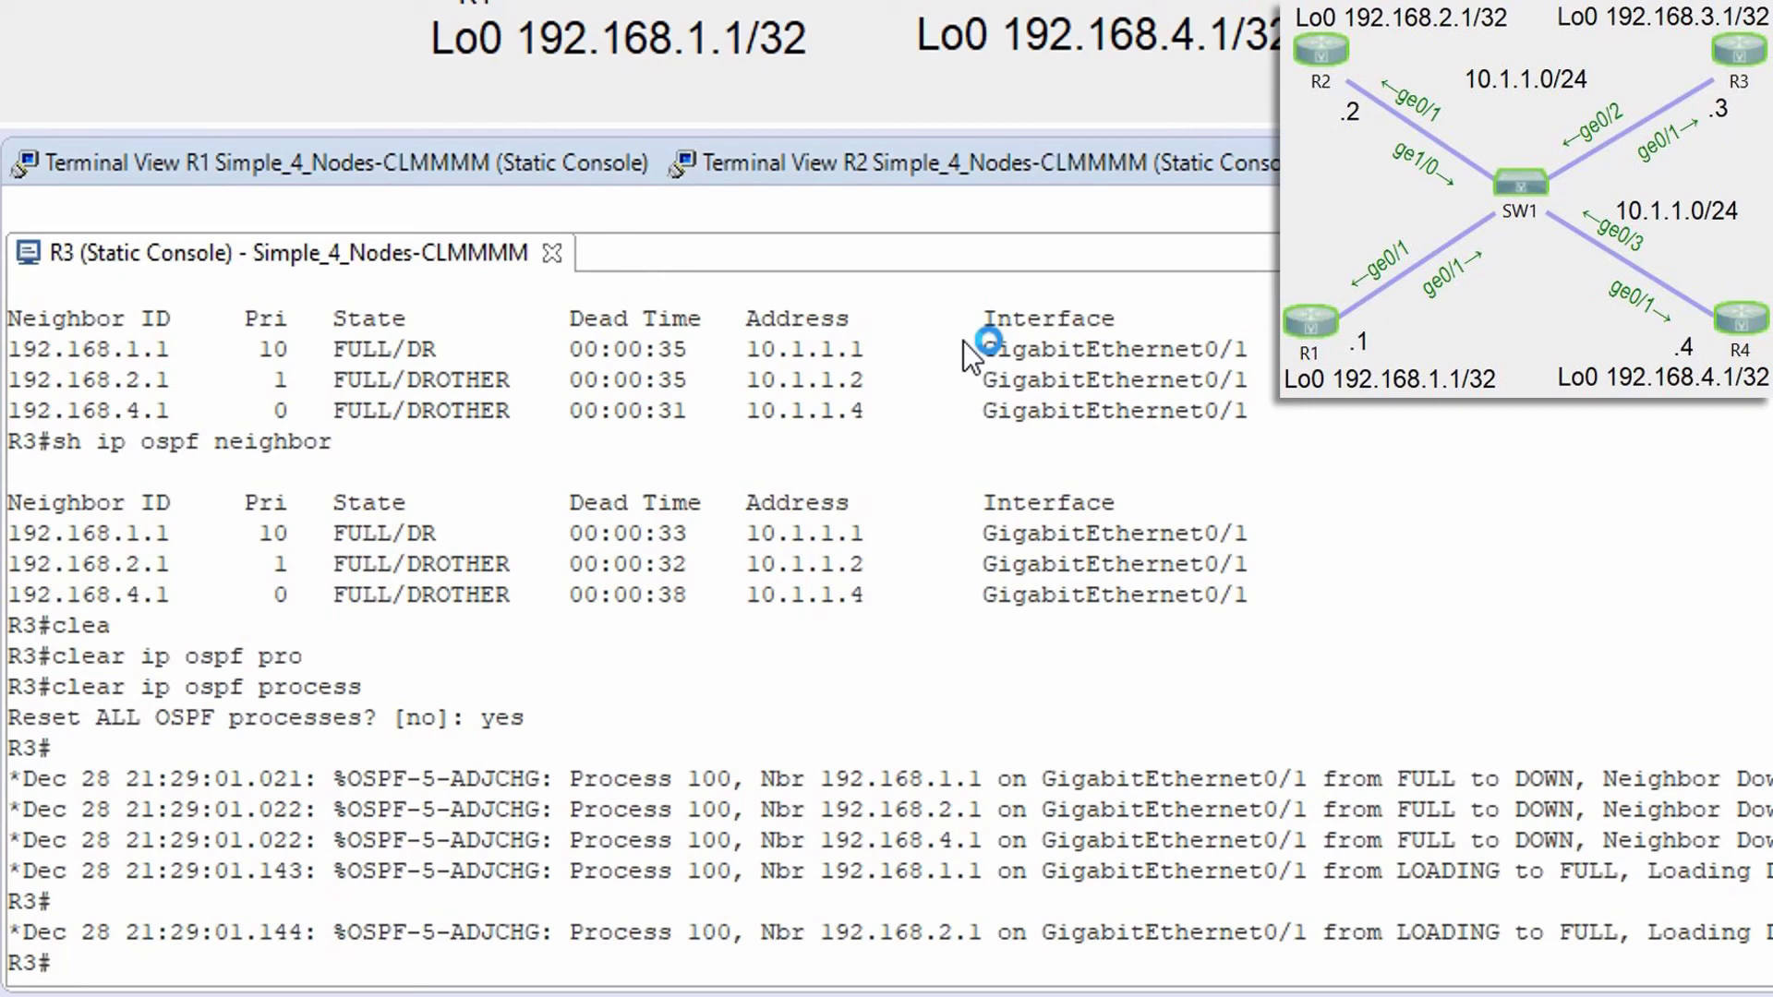
Step: Show R3's OSPF neighbors and highlight 192.168.2.1 as FULL/BDR
text(sh ip ospf )
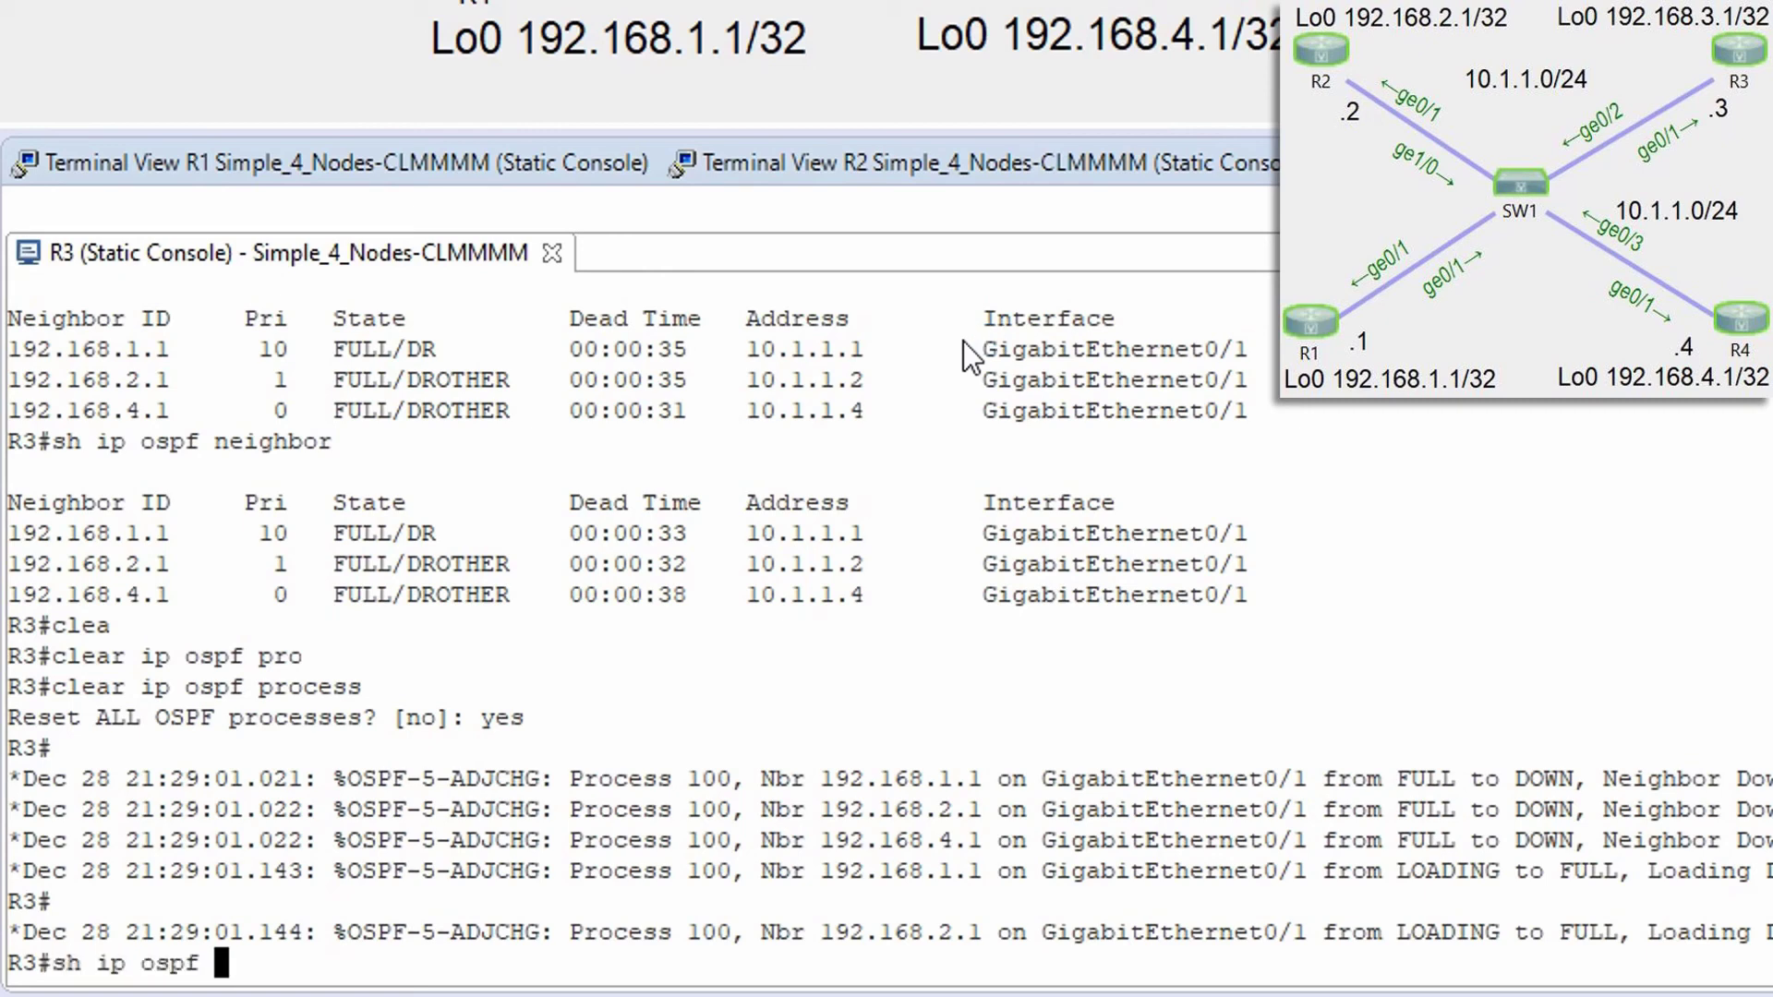
text(nei)
key(Tab)
key(Return)
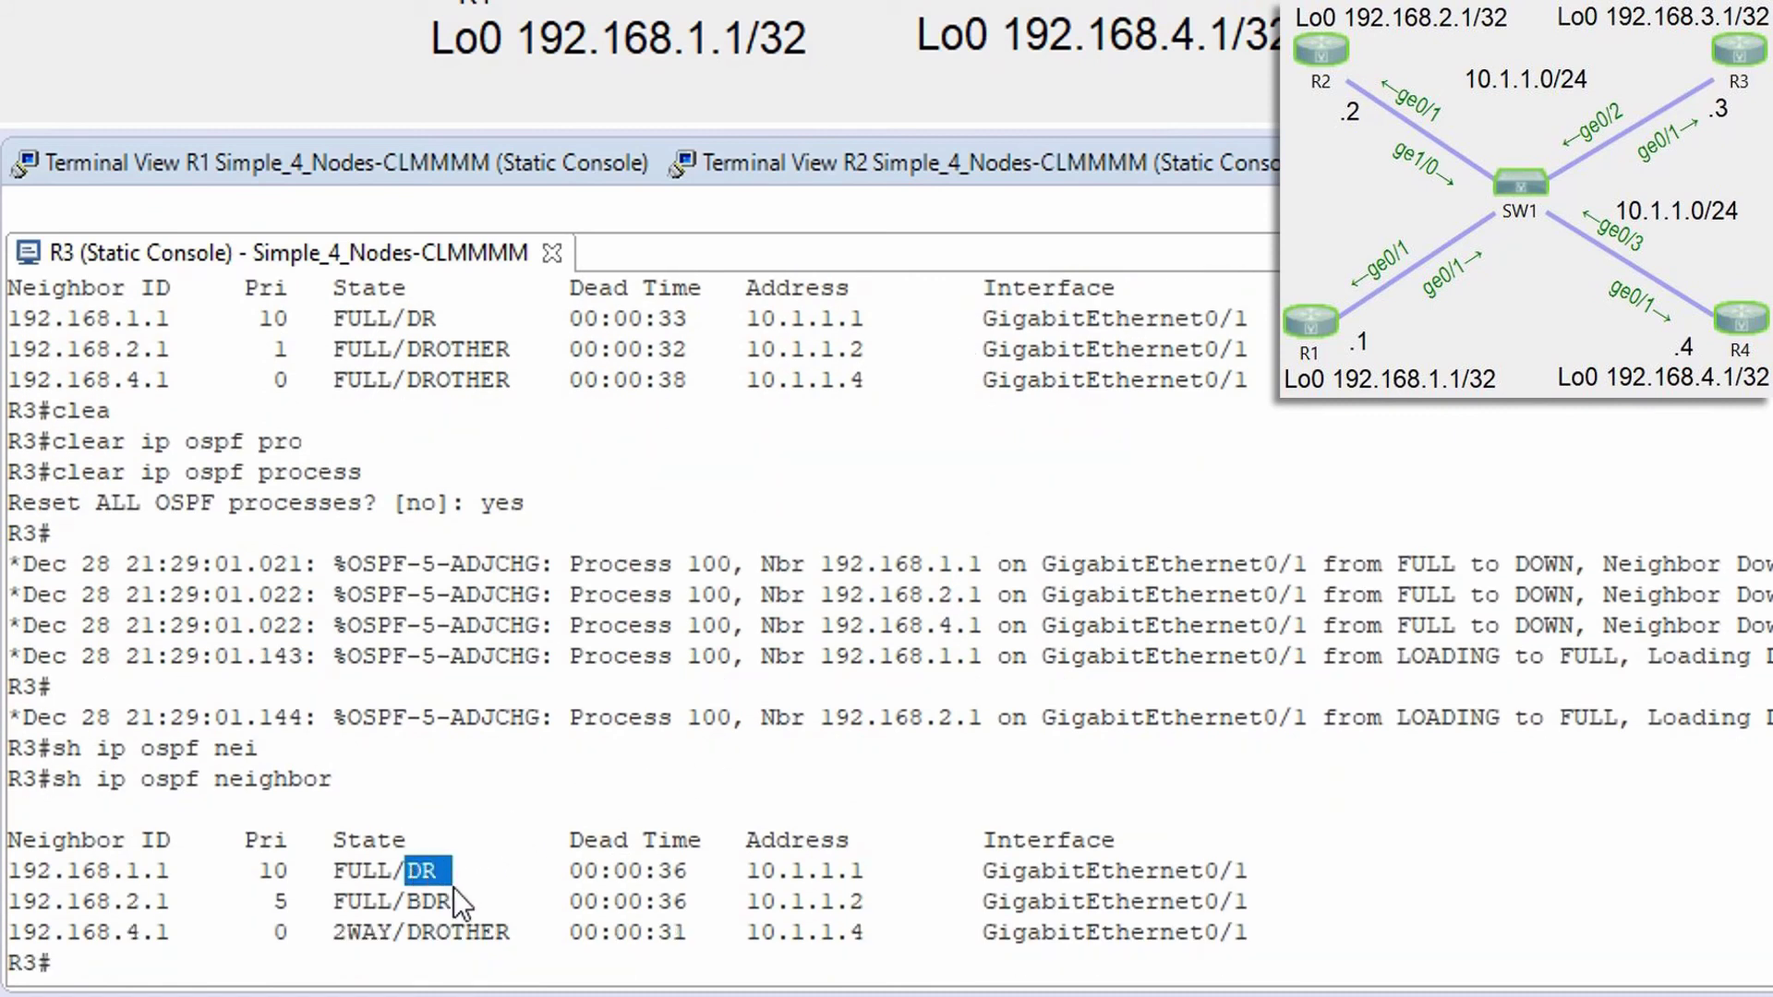
drag(470, 898, 405, 905)
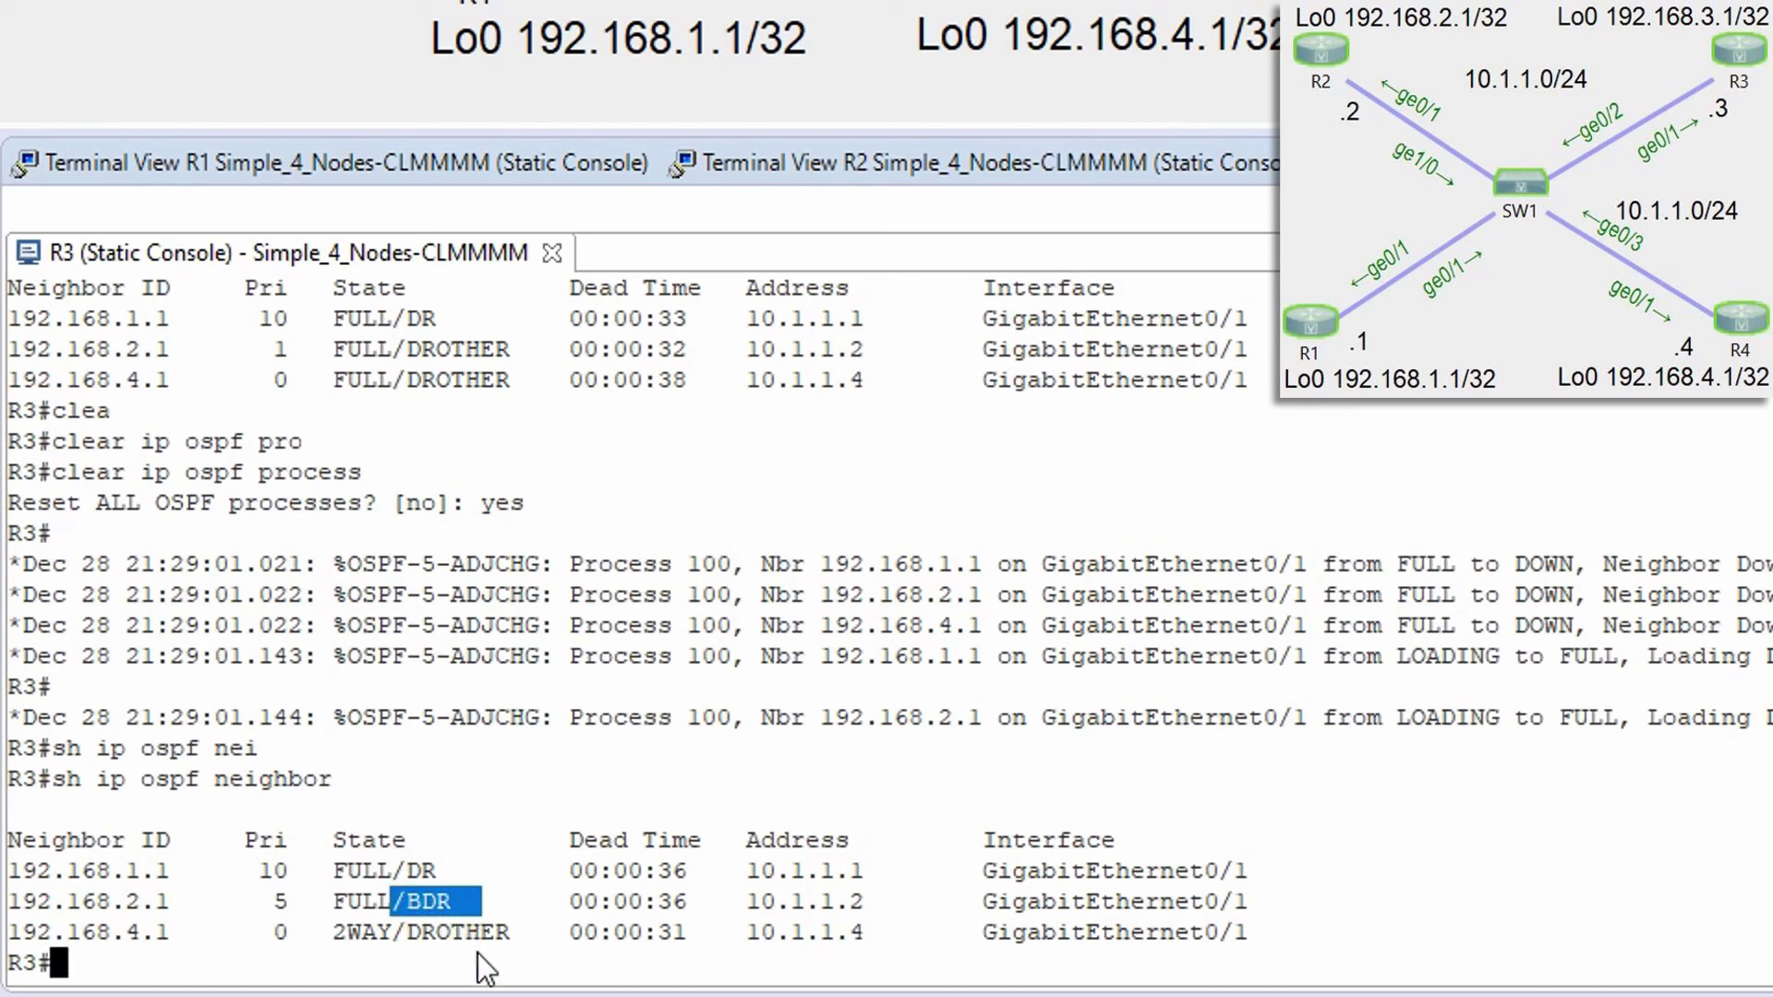
Step: Attempt the OSPF interface brief command on R3, which runs with a mistyped prefix
text(ship ip ospf int br)
key(Tab)
key(Return)
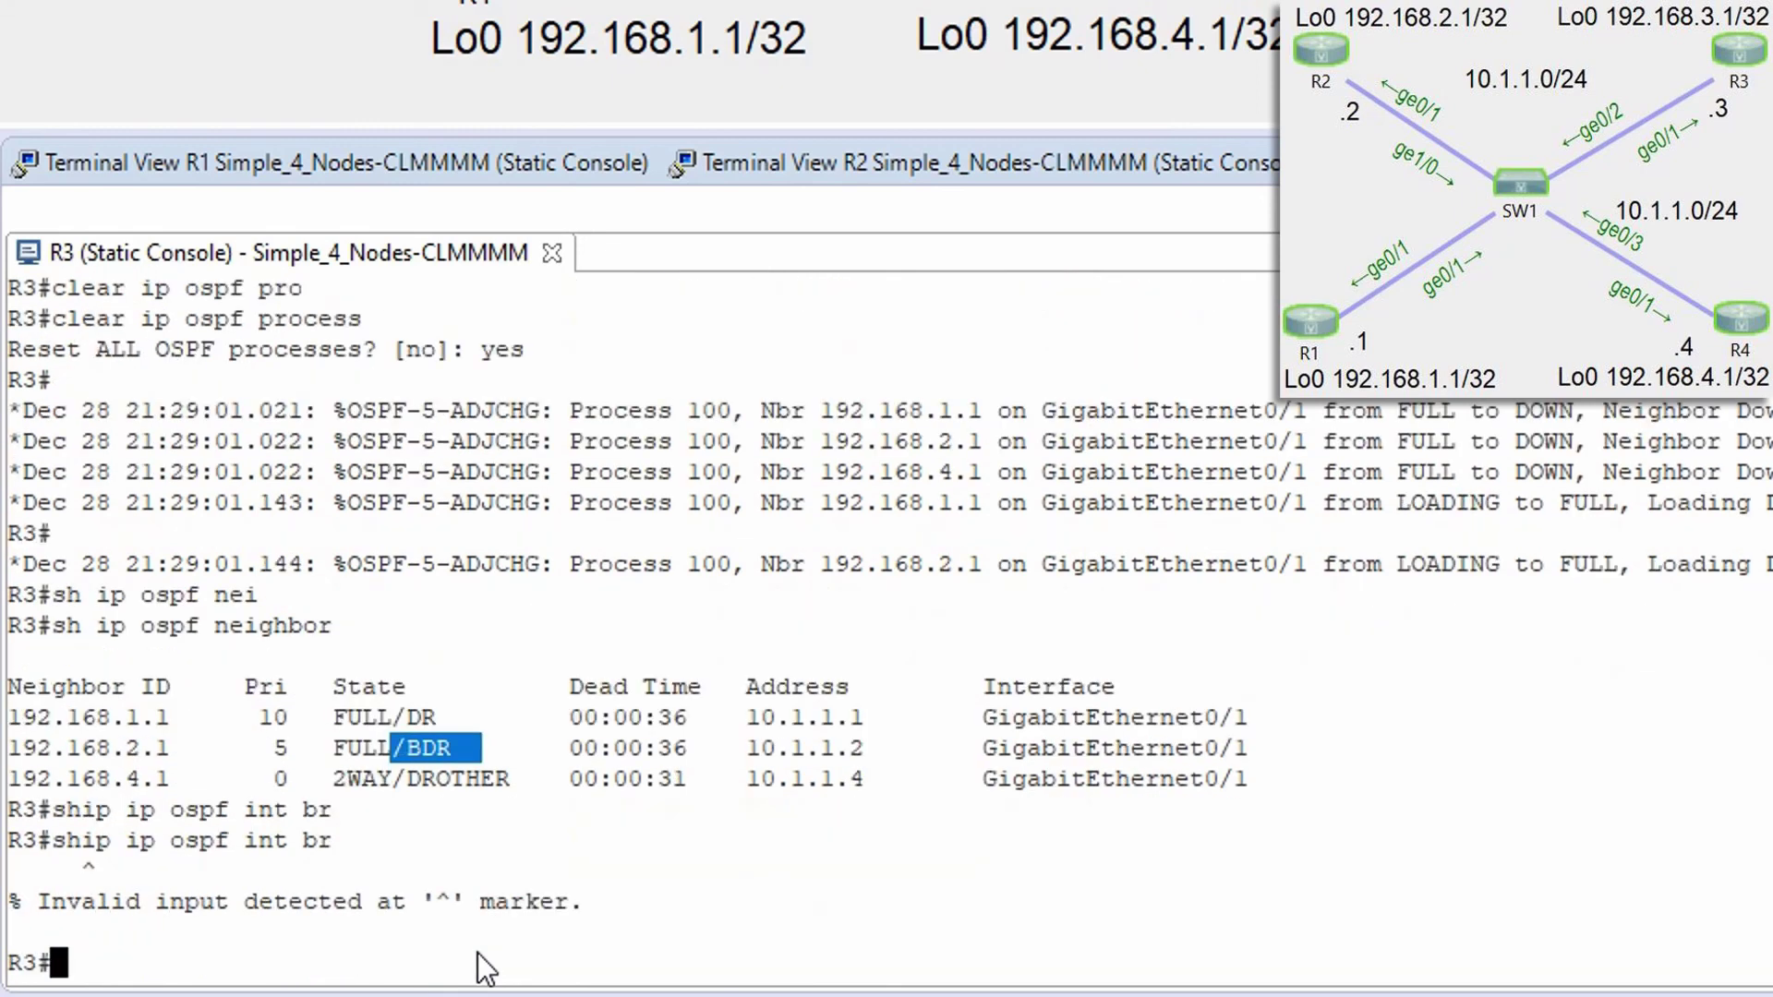
Step: Run show ip ospf interface brief on R3 and highlight Gi0/1's DROTH state
text(show)
key(Tab)
text(ip ospf in)
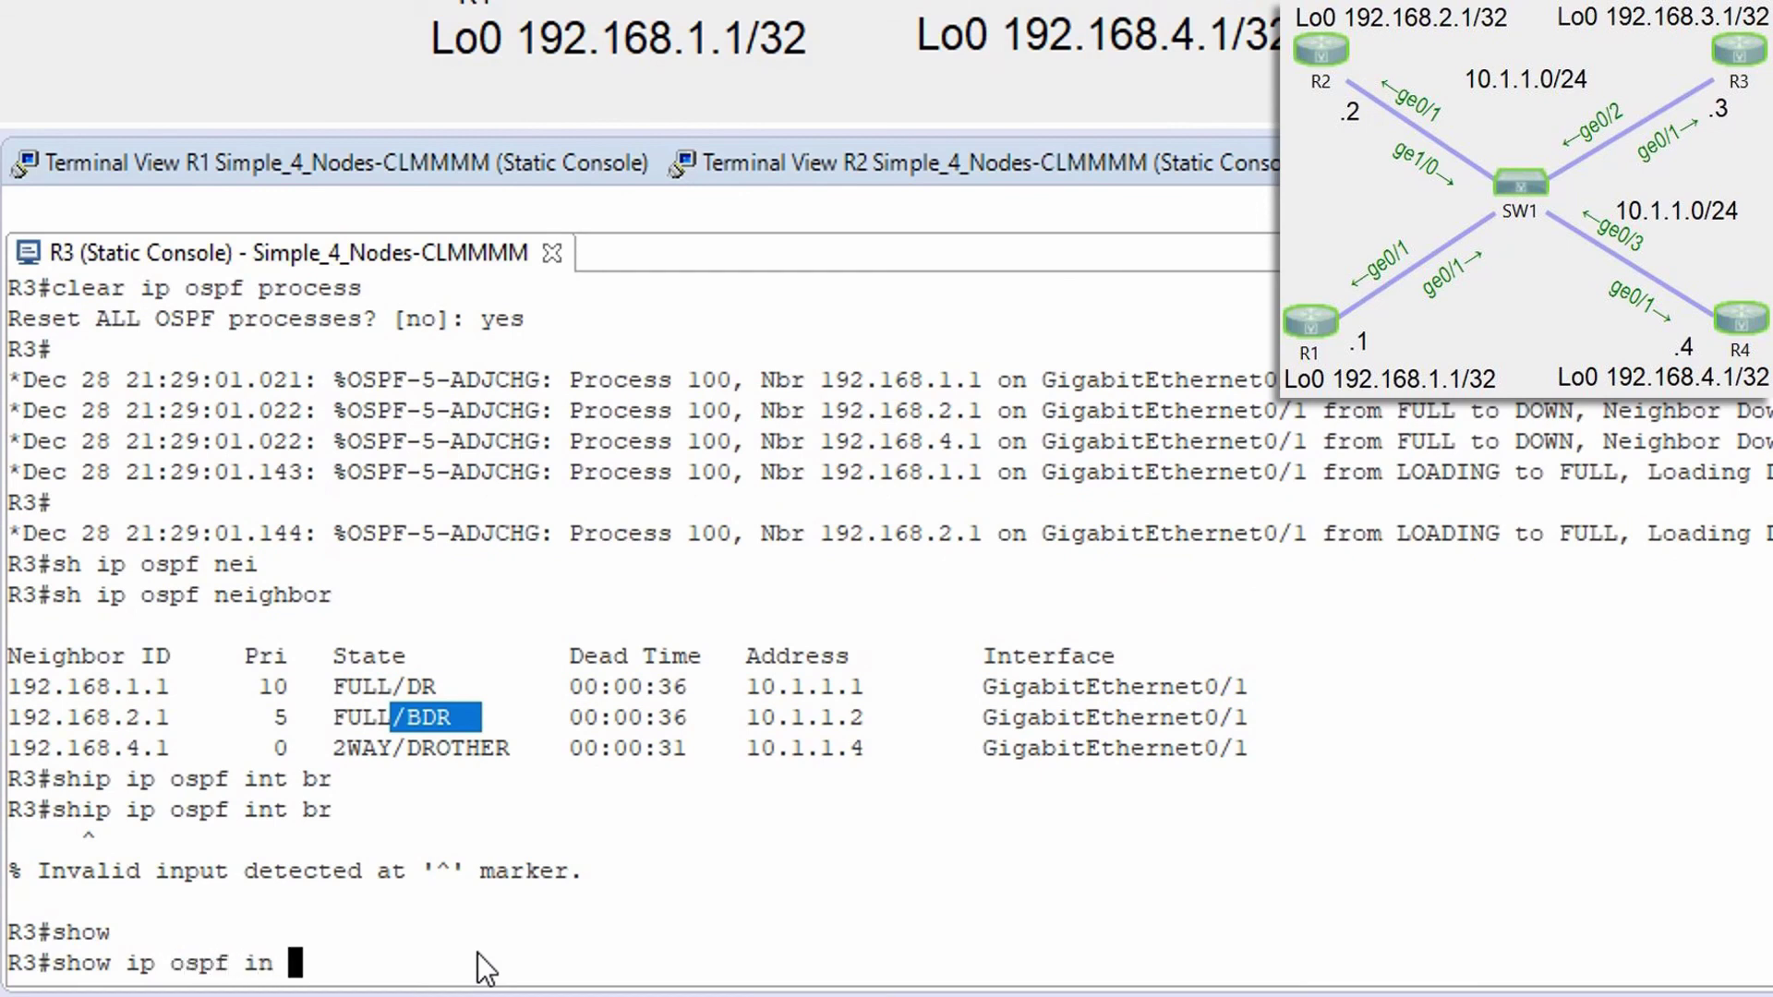
text(t b)
key(BackSpace)
key(Tab)
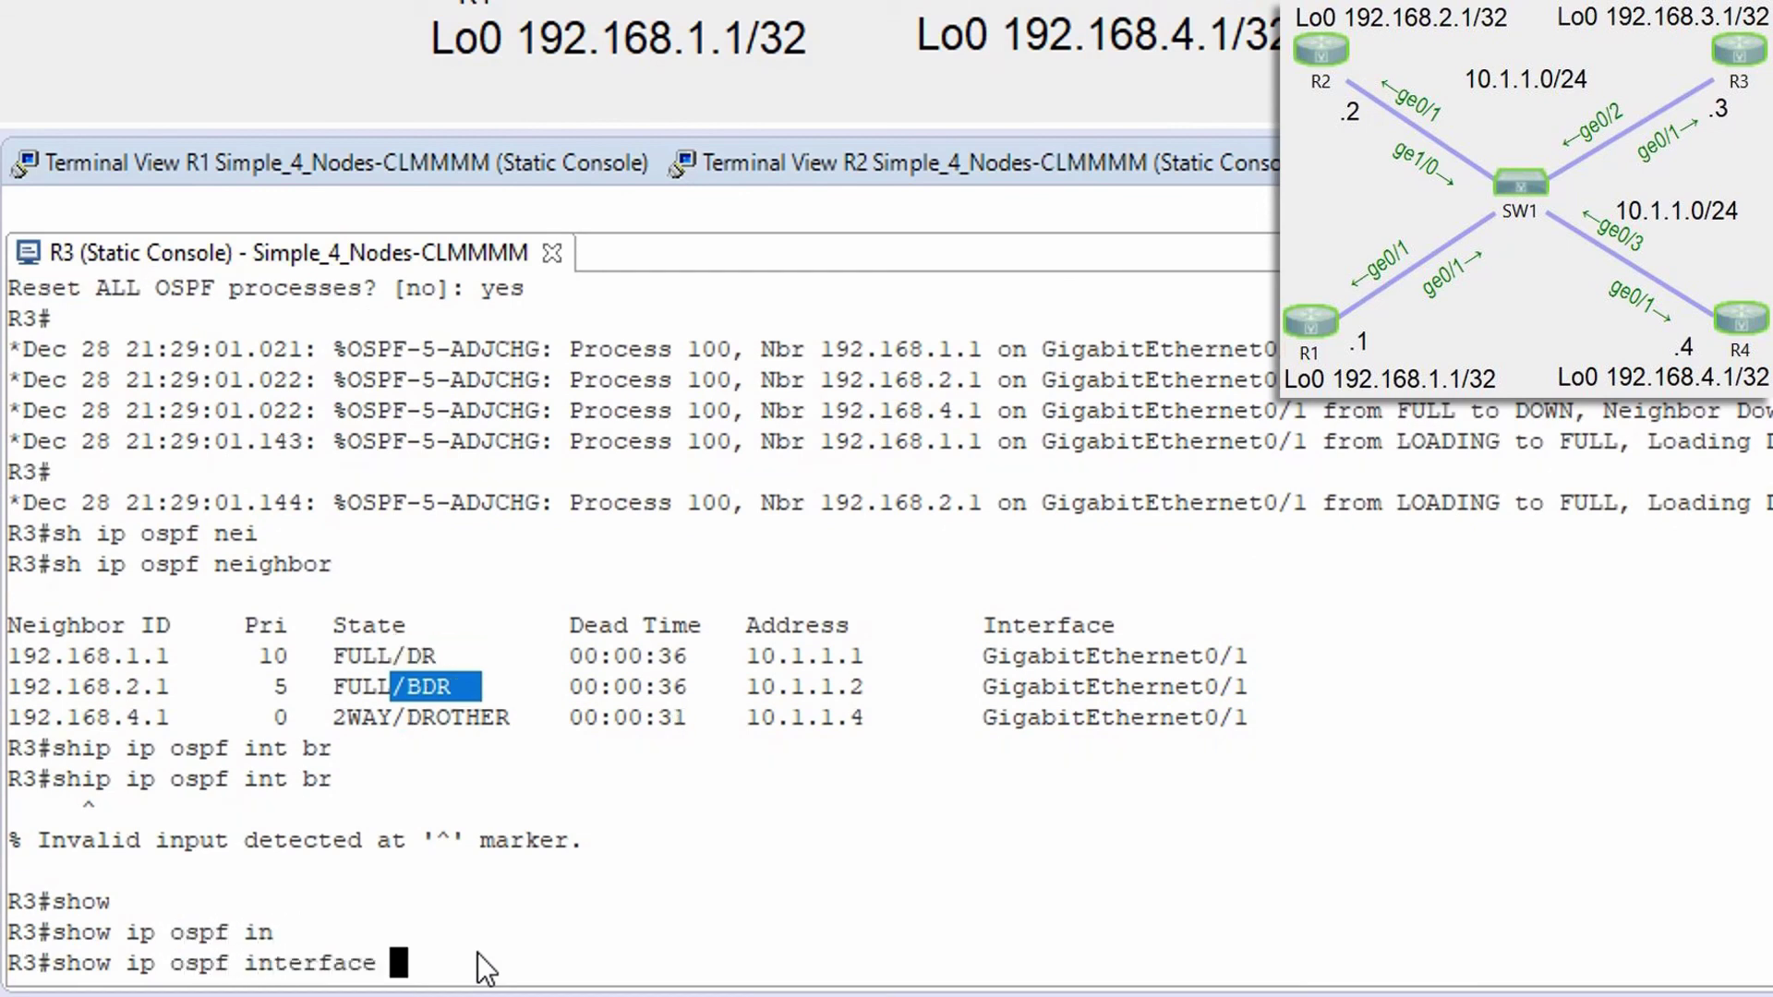
text(n)
key(BackSpace)
text(br)
key(Tab)
key(Return)
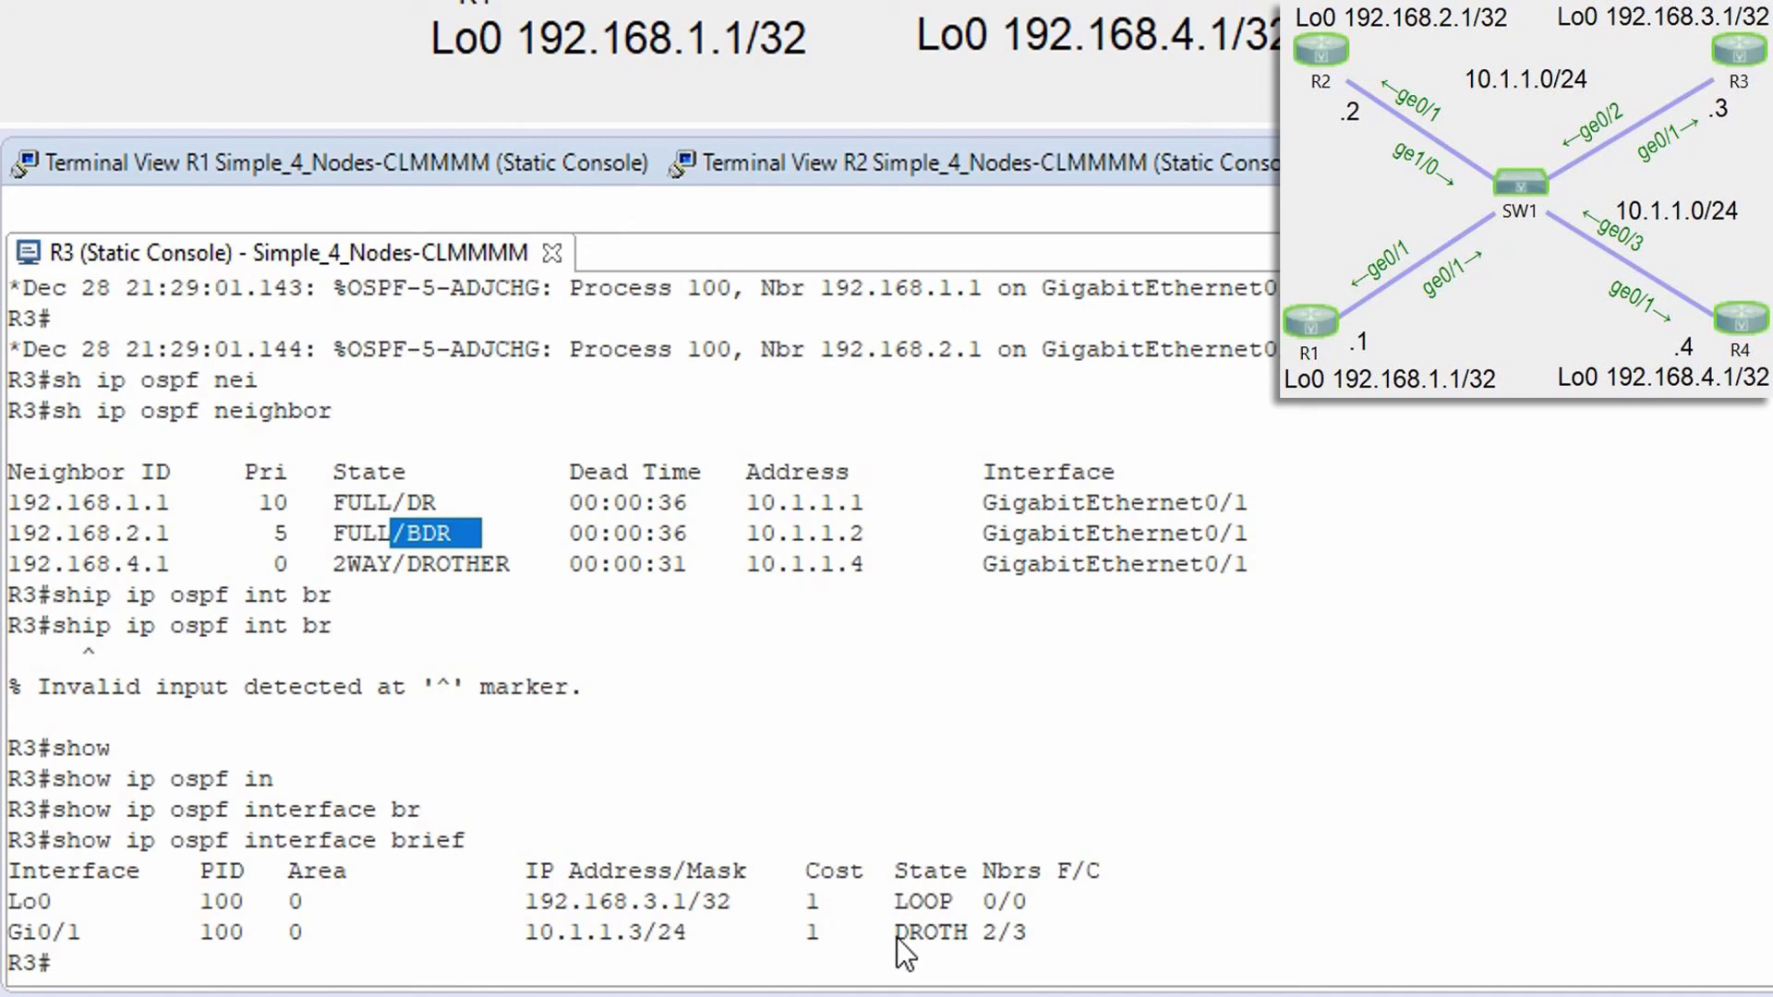
drag(896, 937, 950, 938)
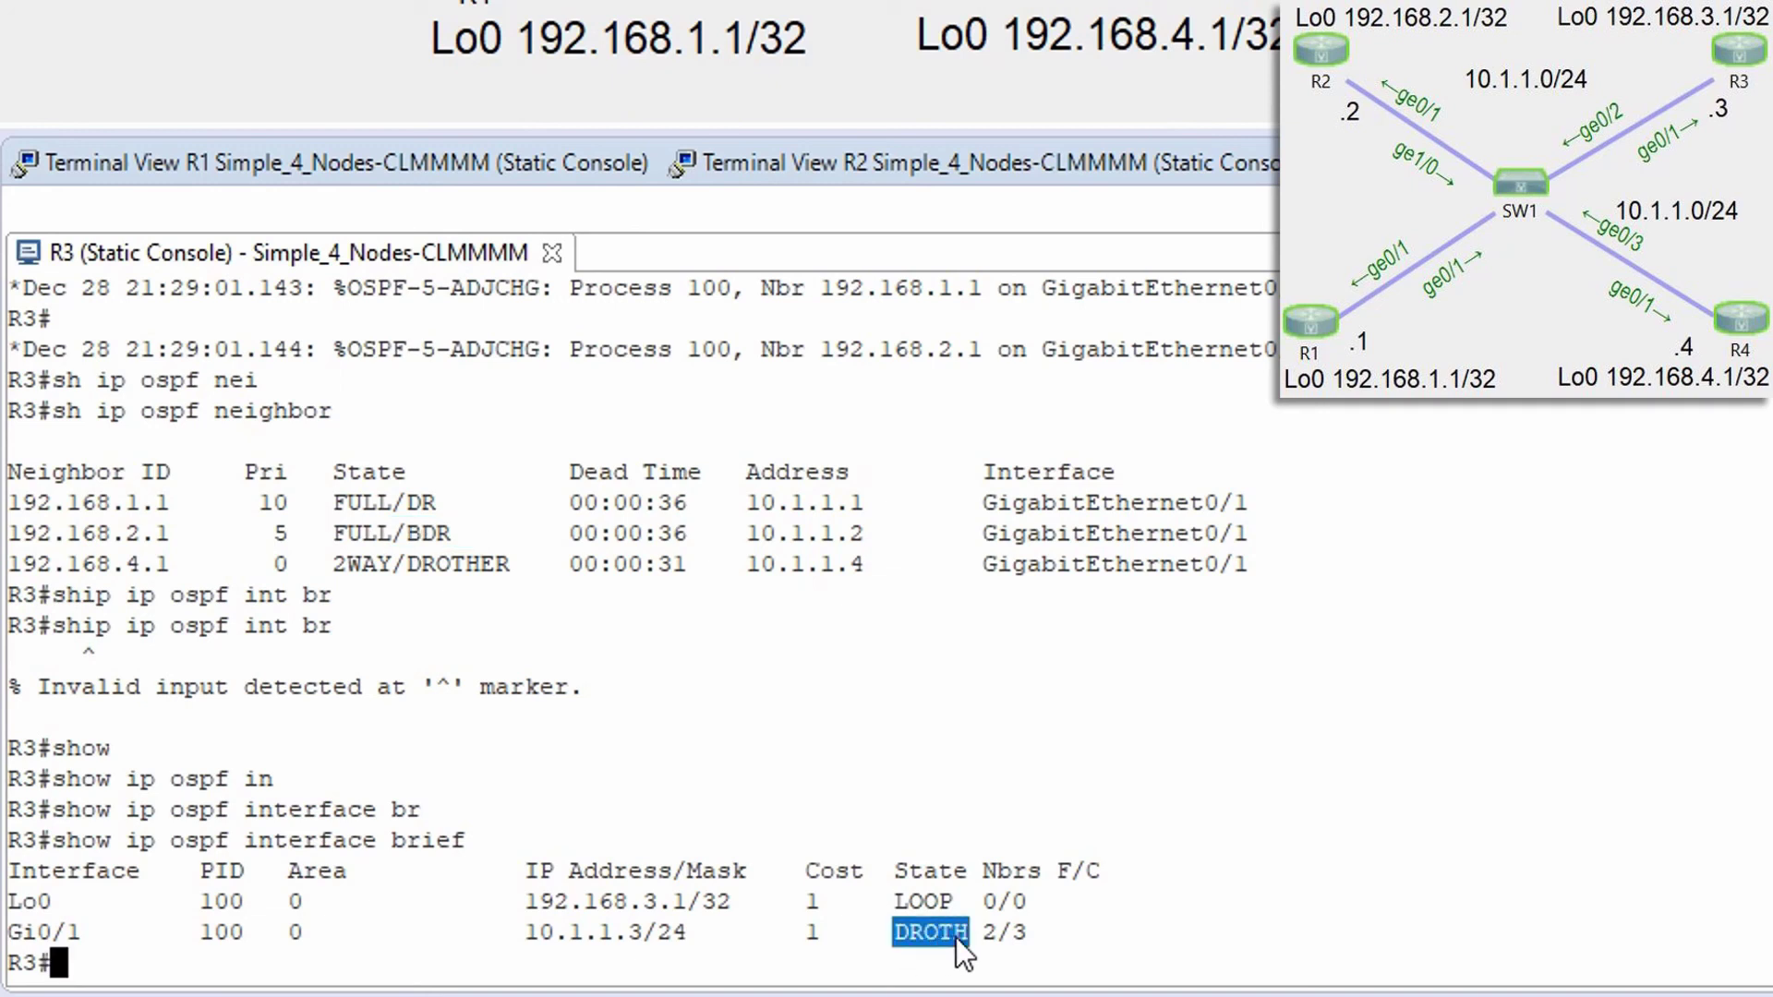
Step: Run sh ip ospf int br on R2, showing Gi0/1 as BDR
click(812, 170)
text(sh ip o)
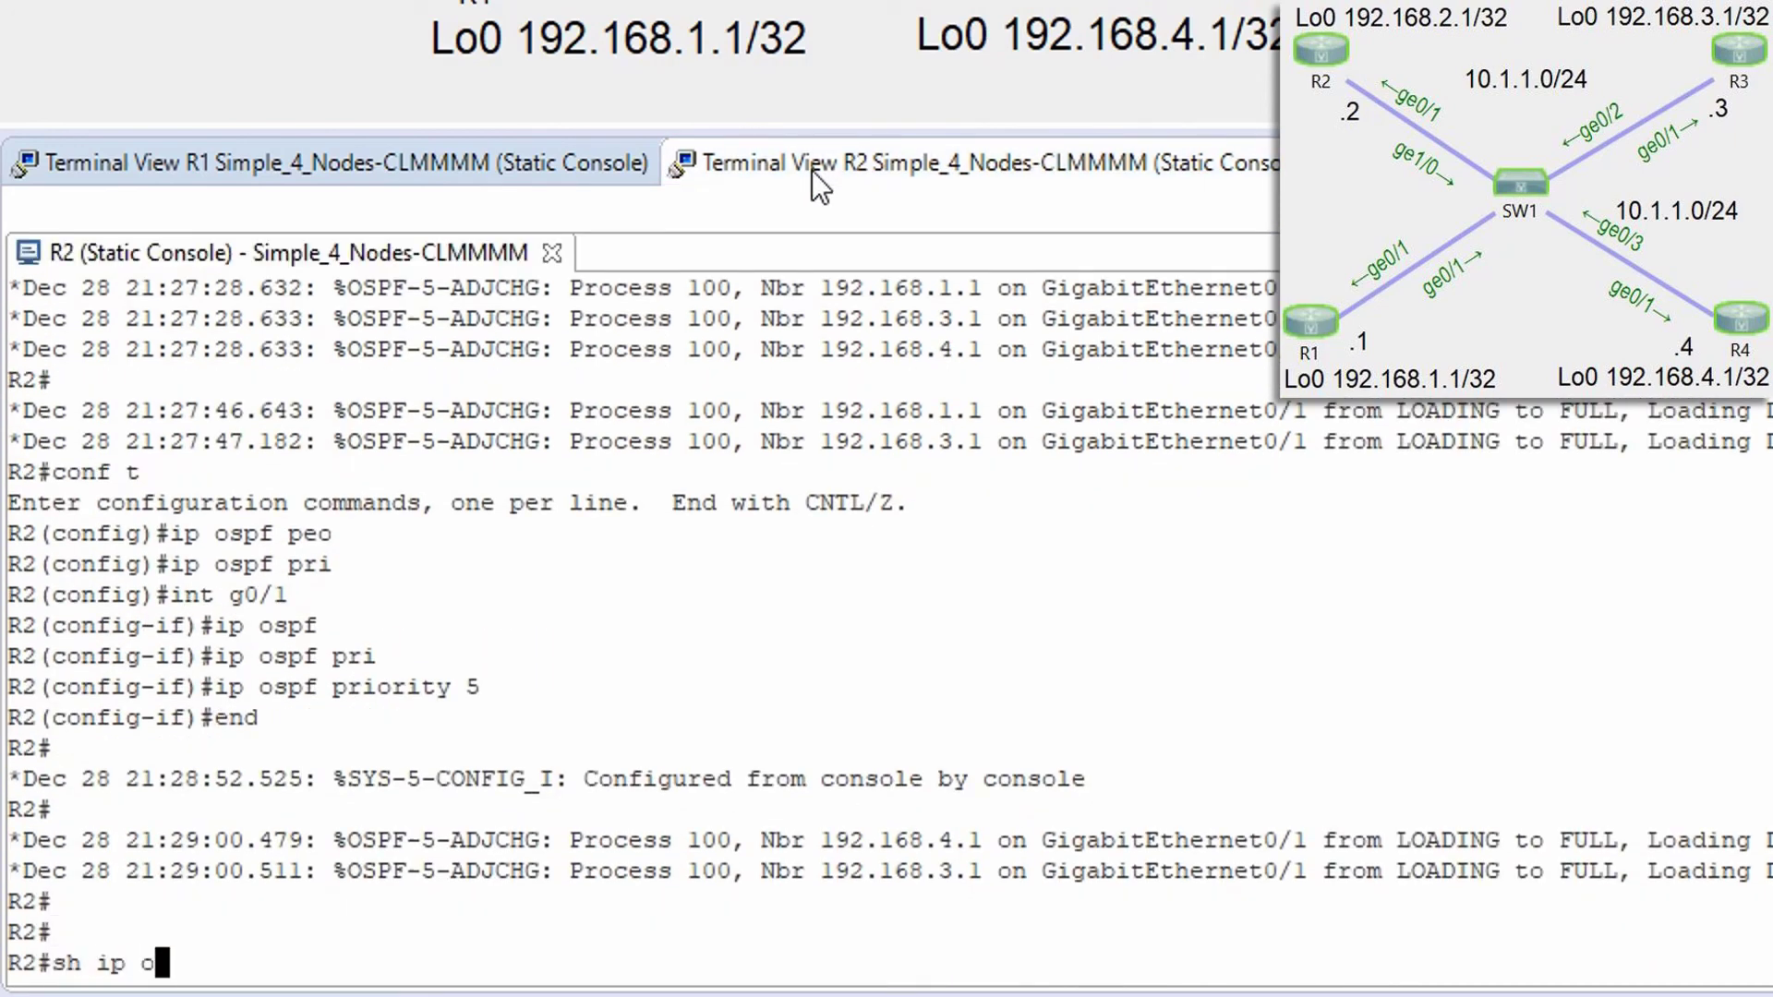
text(spf int br)
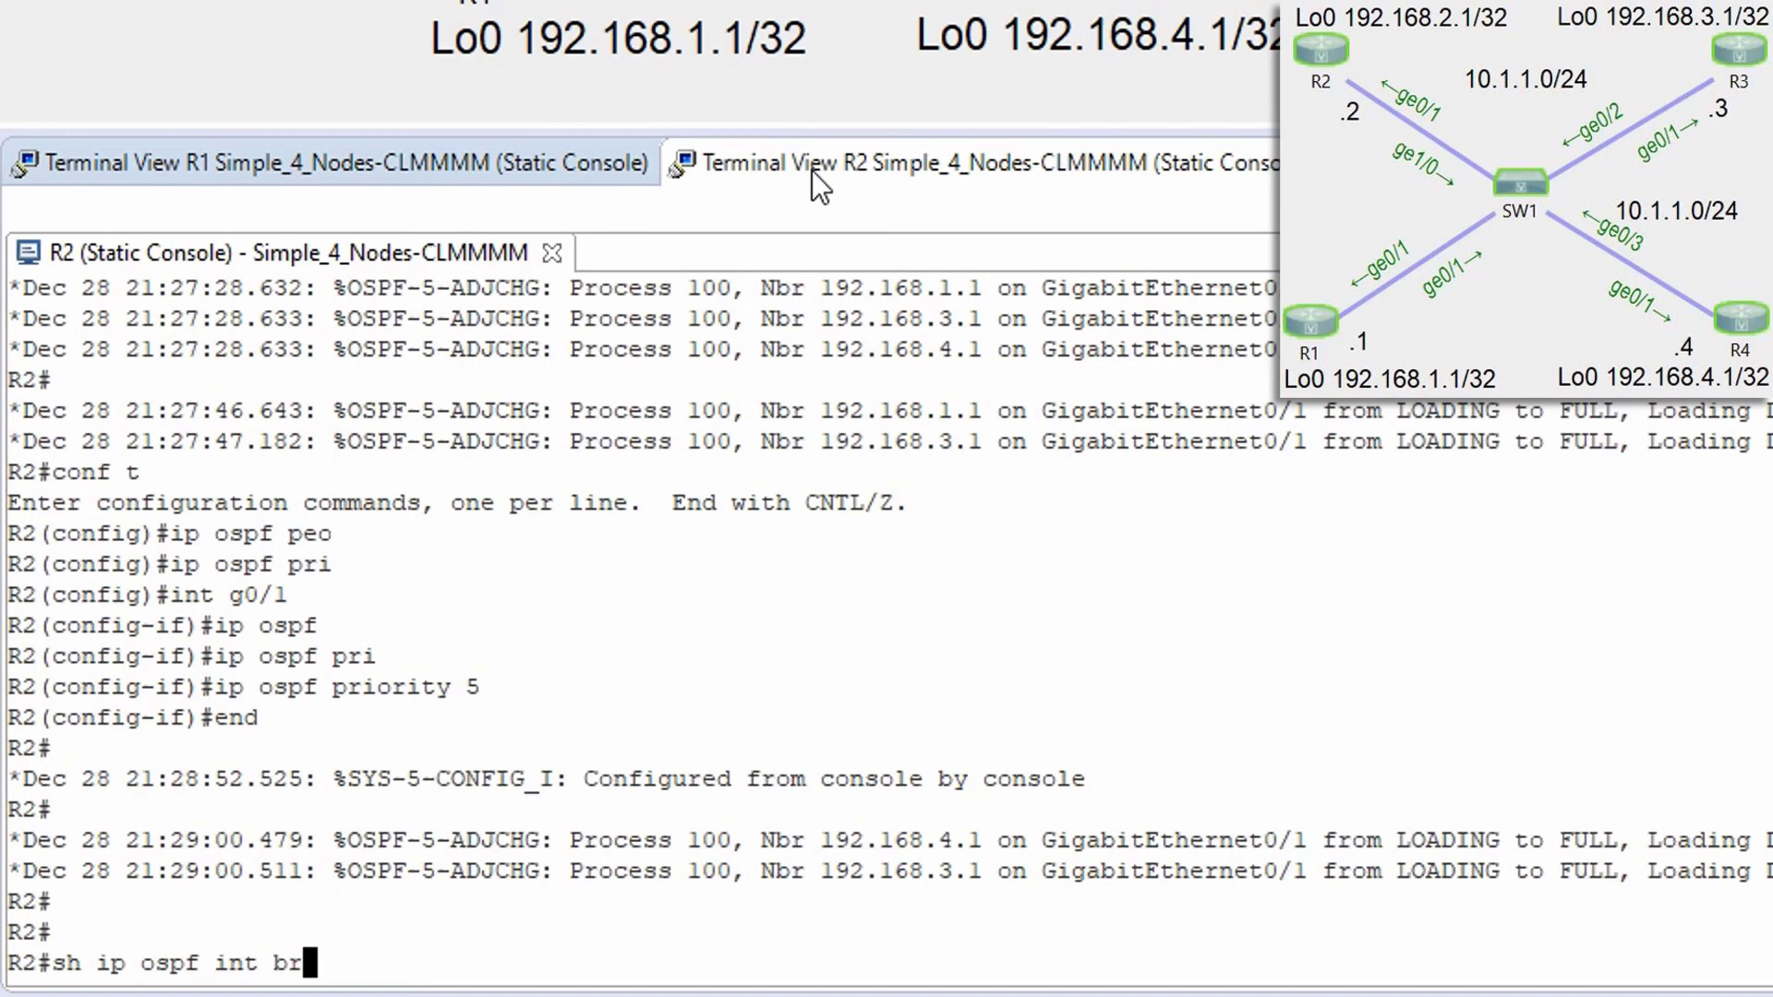
key(Return)
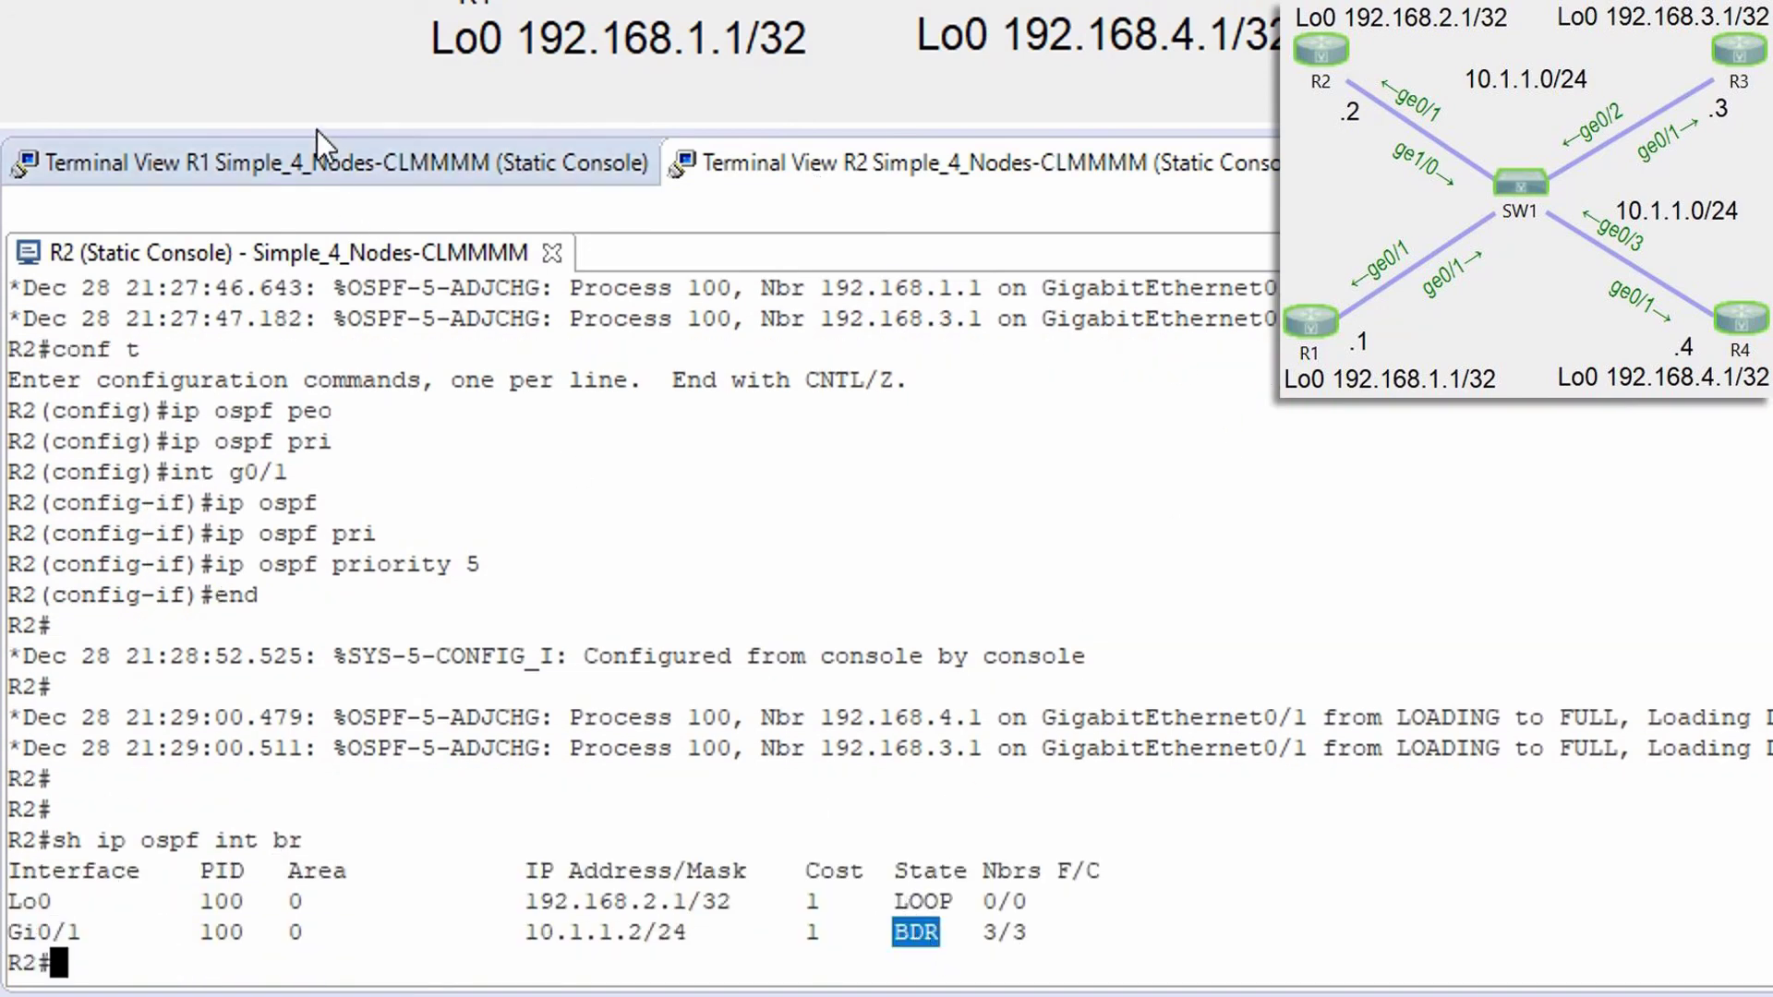
Step: Run the OSPF interface brief on R1 and highlight Gi0/1 (10.1.1.1/24) as DR
click(304, 159)
text(sho ip ospf )
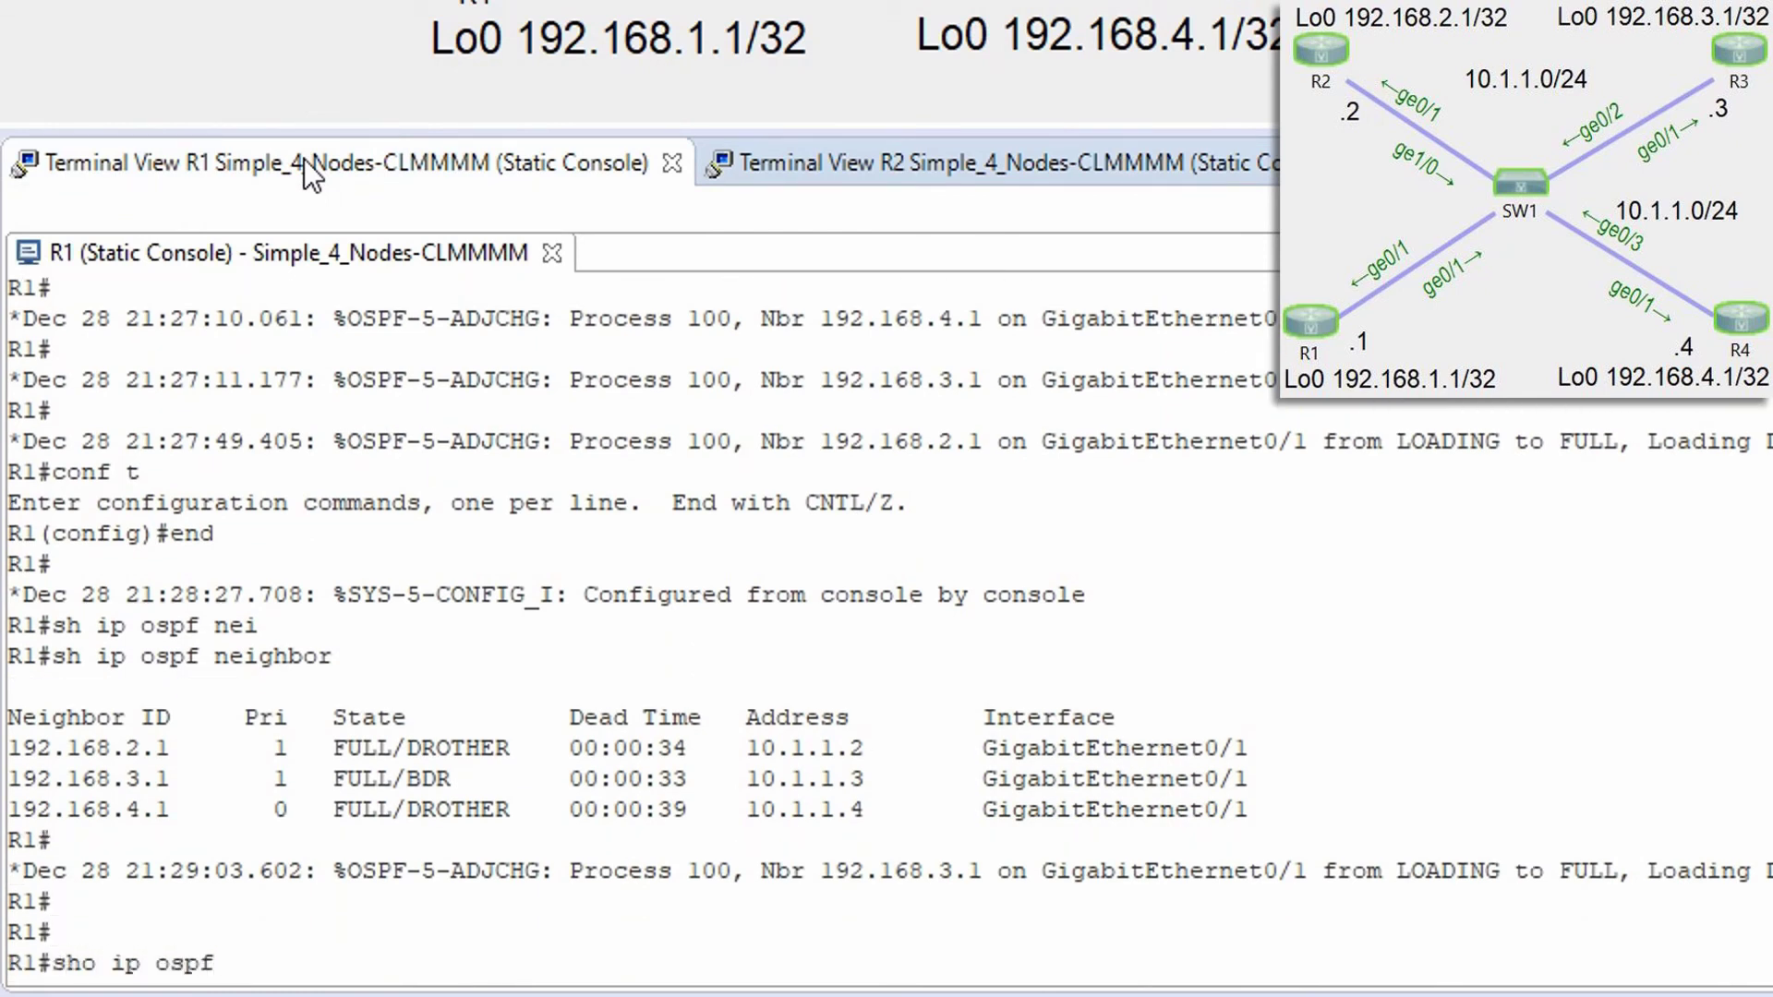
text(int br)
key(Return)
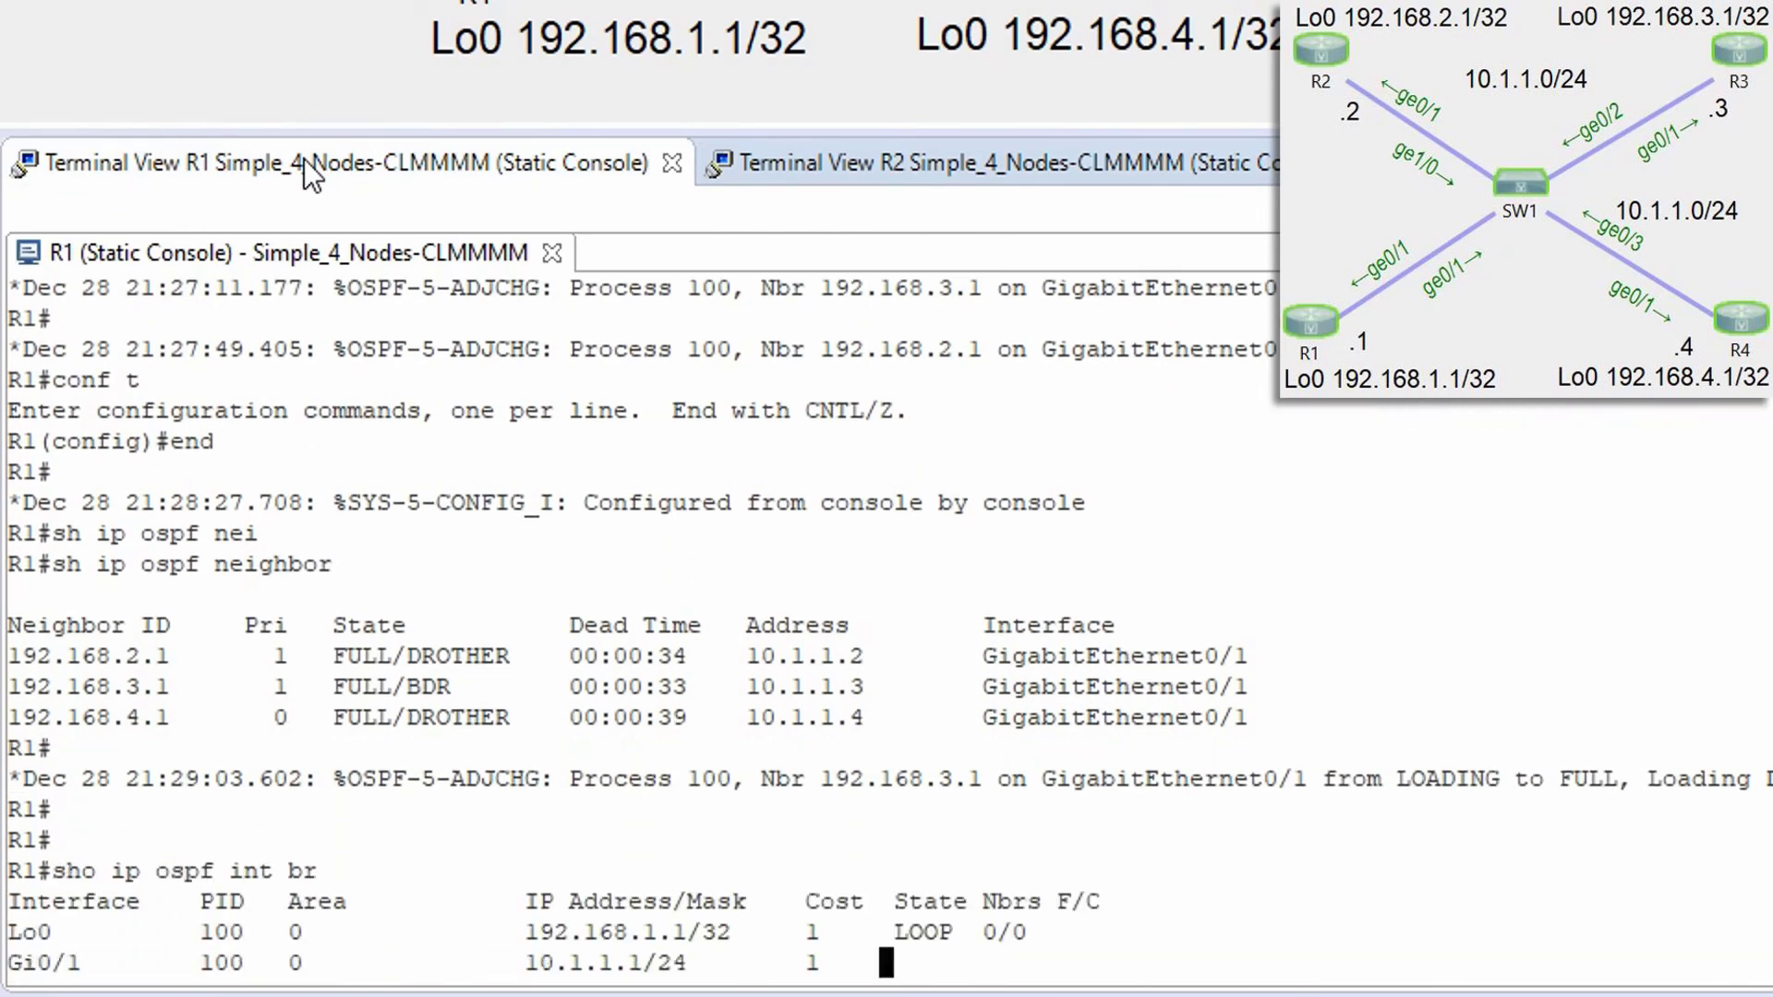
drag(890, 934, 937, 929)
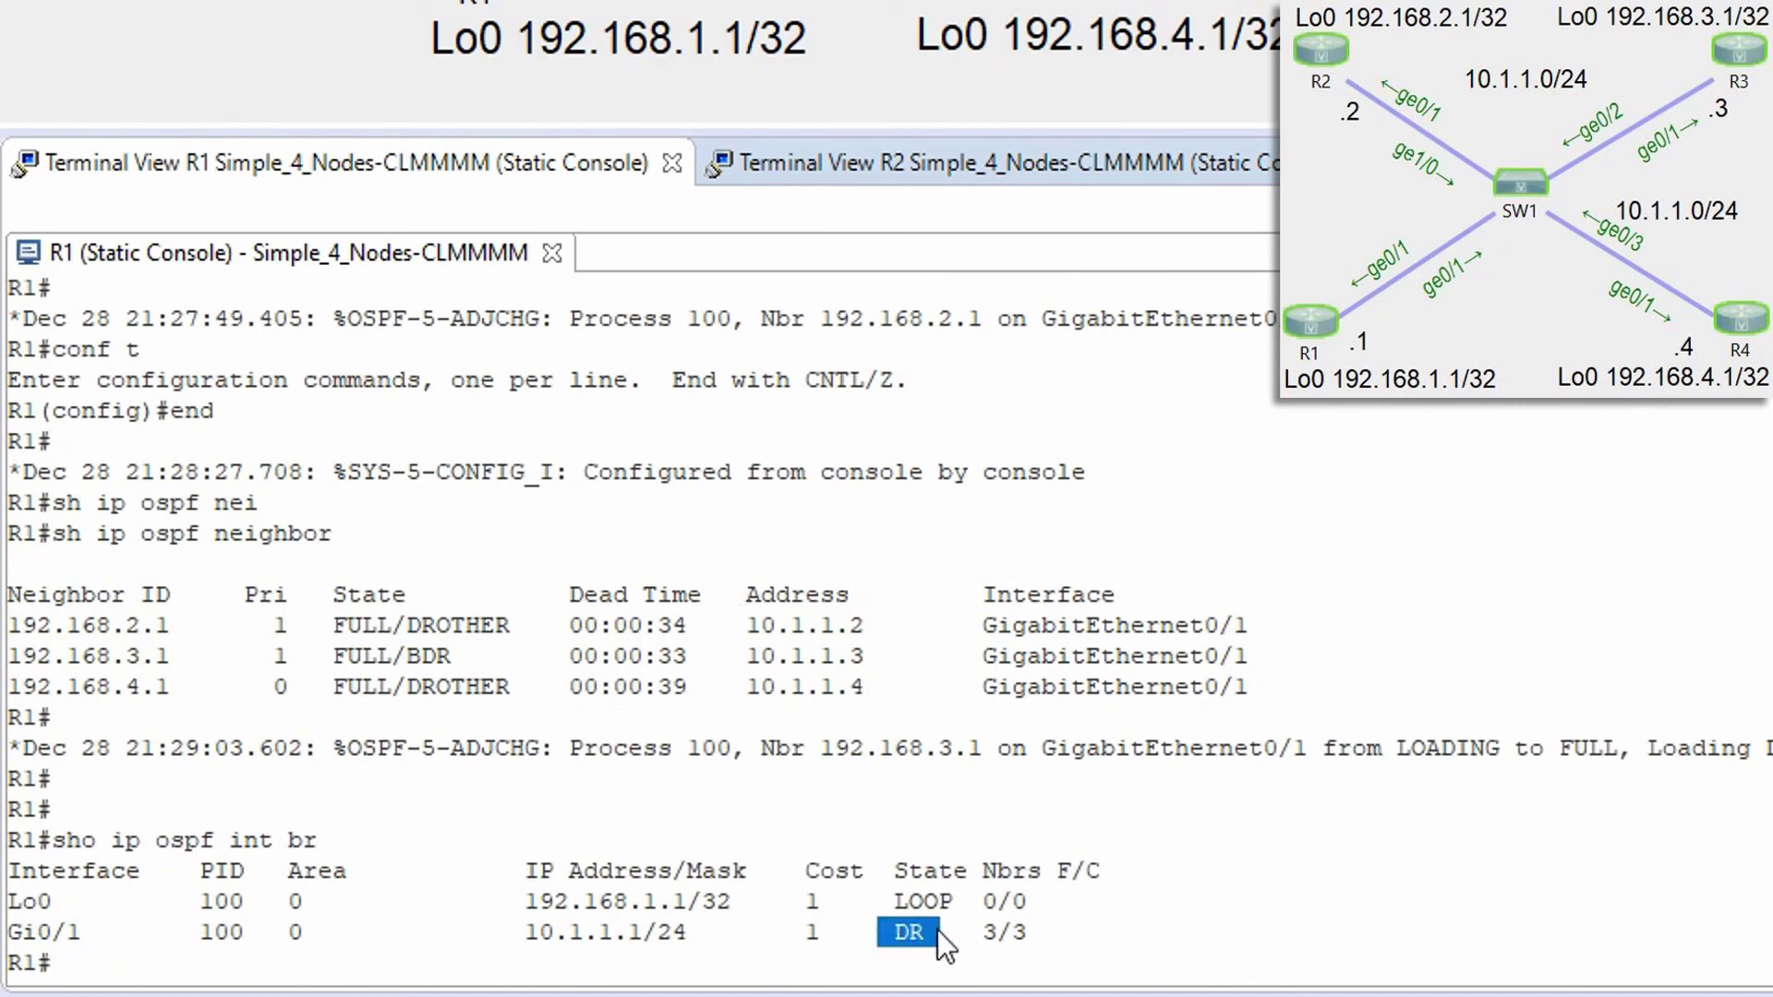